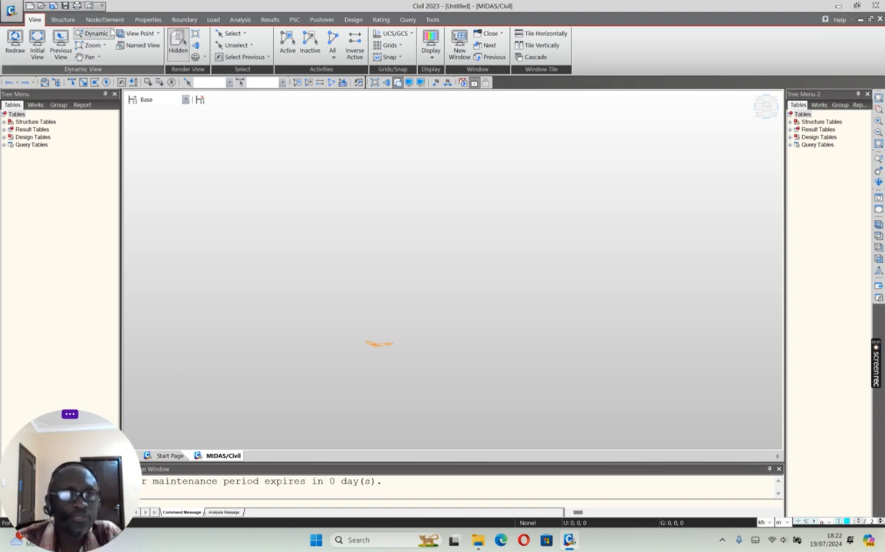
Step: Add a concrete material of grade C30/37 from the EN04(RC) standard as material ID 1
{"action": "left_click", "coordinate": [146, 20]}
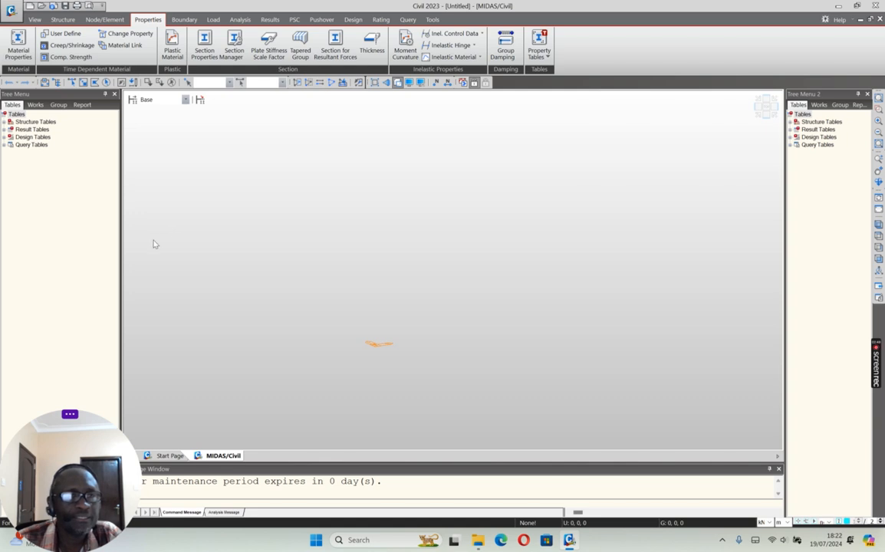
{"action": "left_click", "coordinate": [14, 57]}
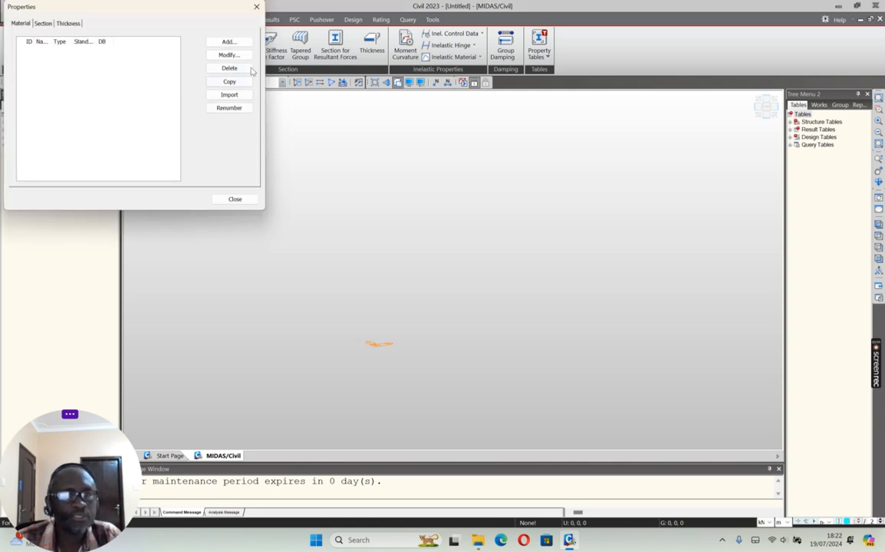
{"action": "left_click", "coordinate": [228, 42]}
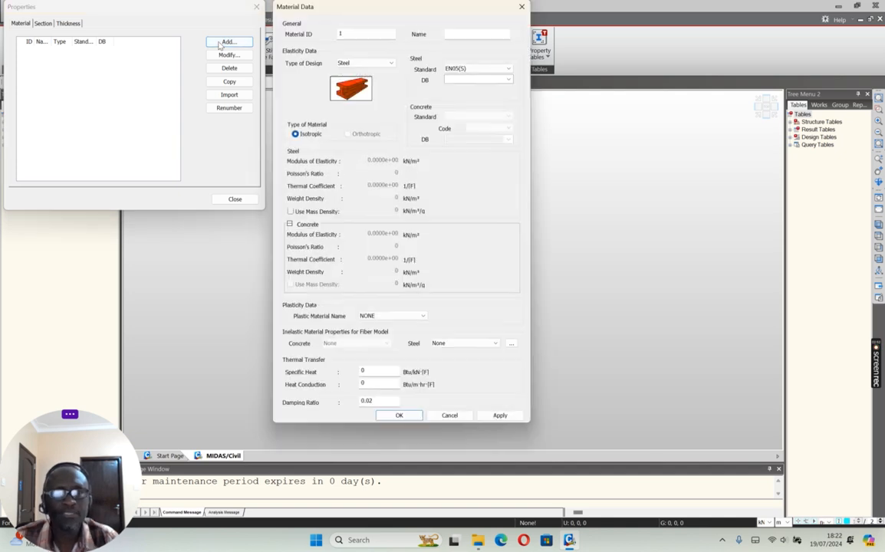
{"action": "left_click", "coordinate": [367, 62]}
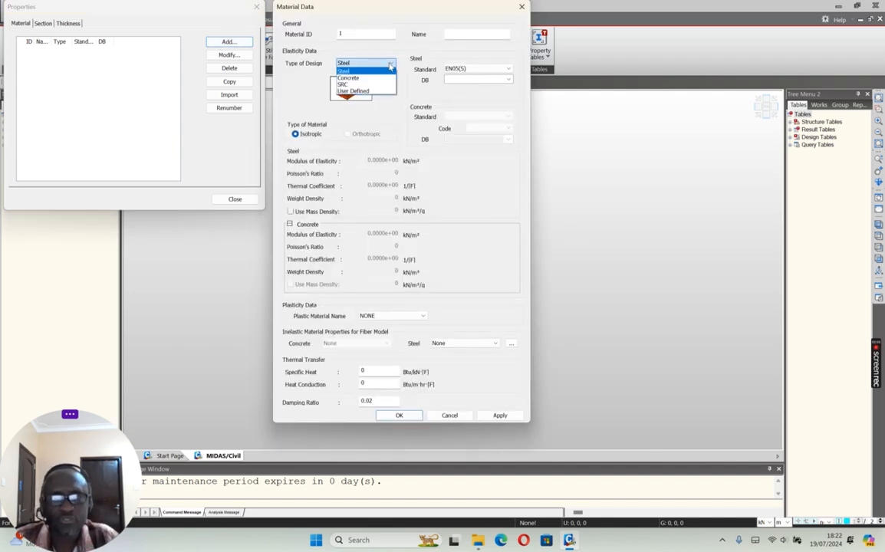
{"action": "left_click", "coordinate": [375, 79]}
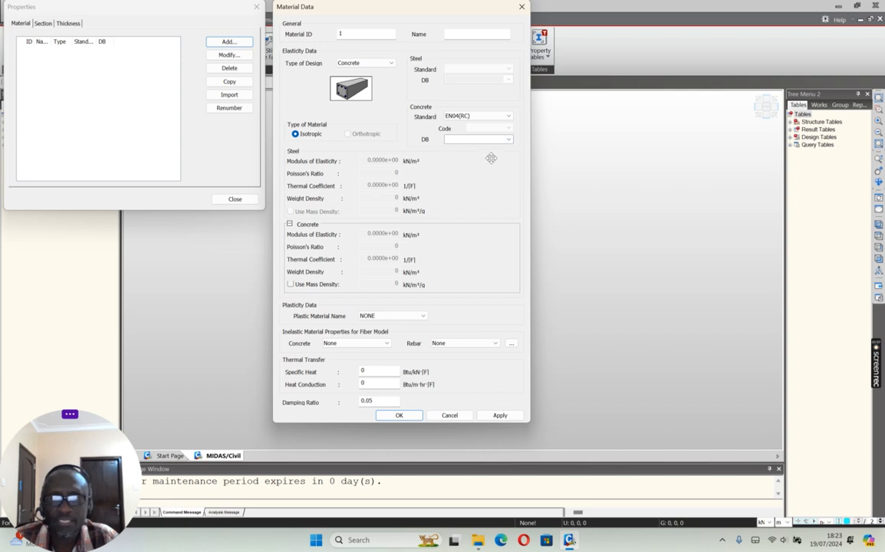
{"action": "left_click", "coordinate": [508, 140]}
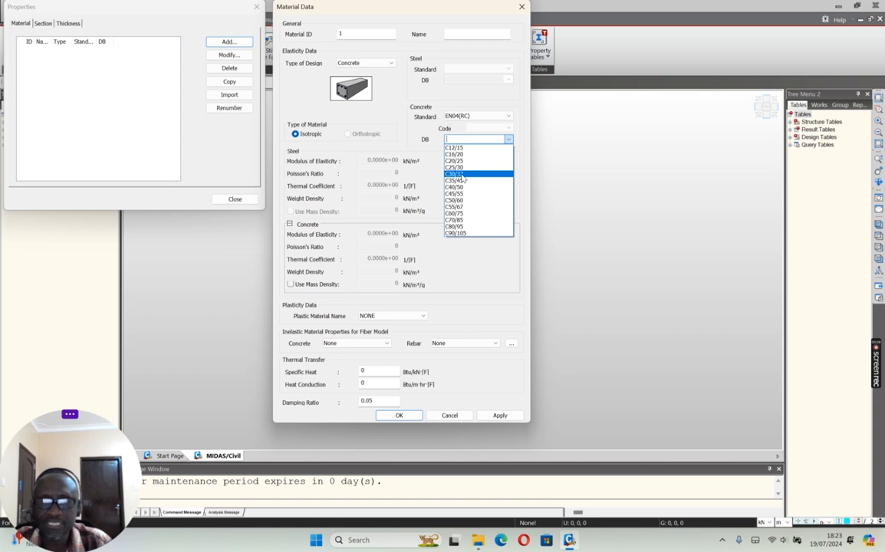
{"action": "left_click", "coordinate": [458, 174]}
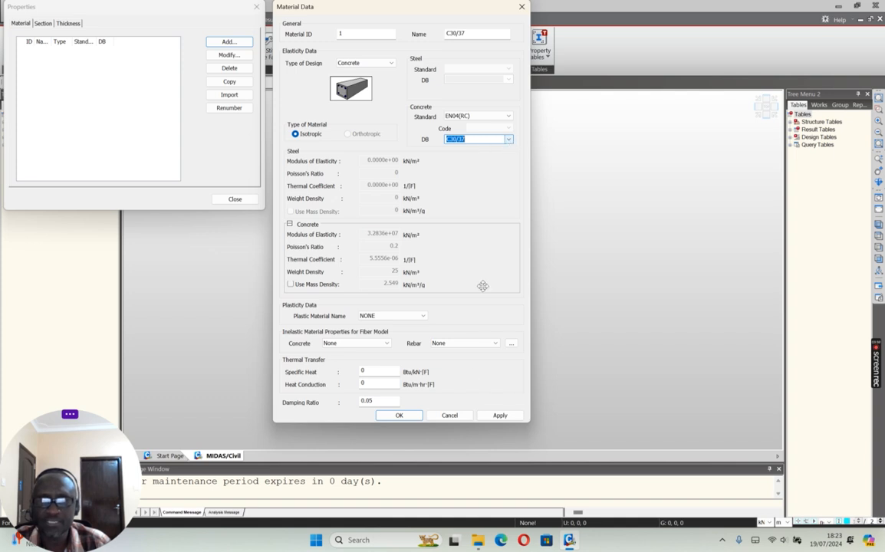
{"action": "left_click", "coordinate": [497, 415]}
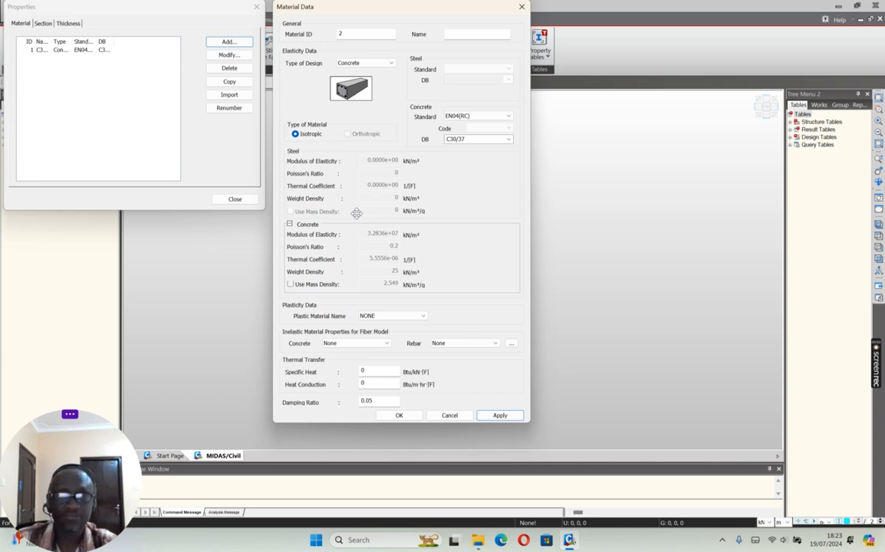
{"action": "left_click", "coordinate": [43, 24]}
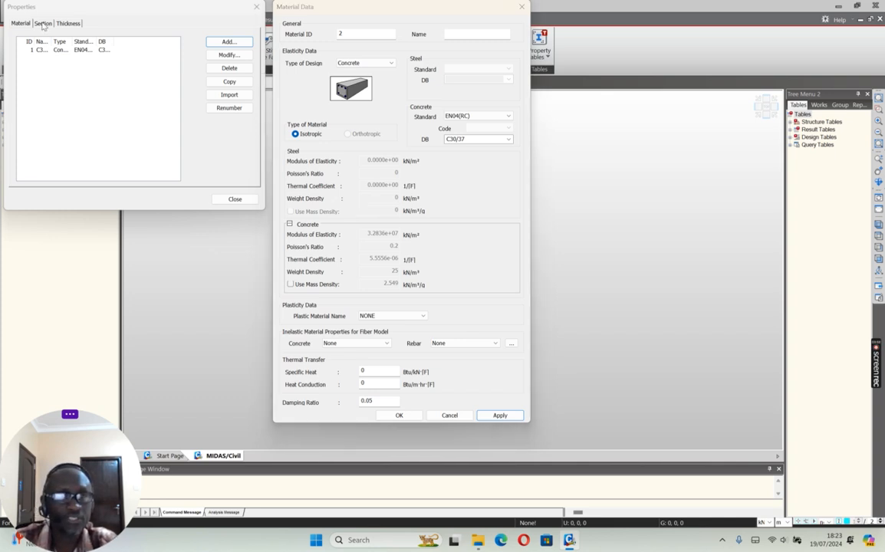
{"action": "left_click", "coordinate": [449, 415]}
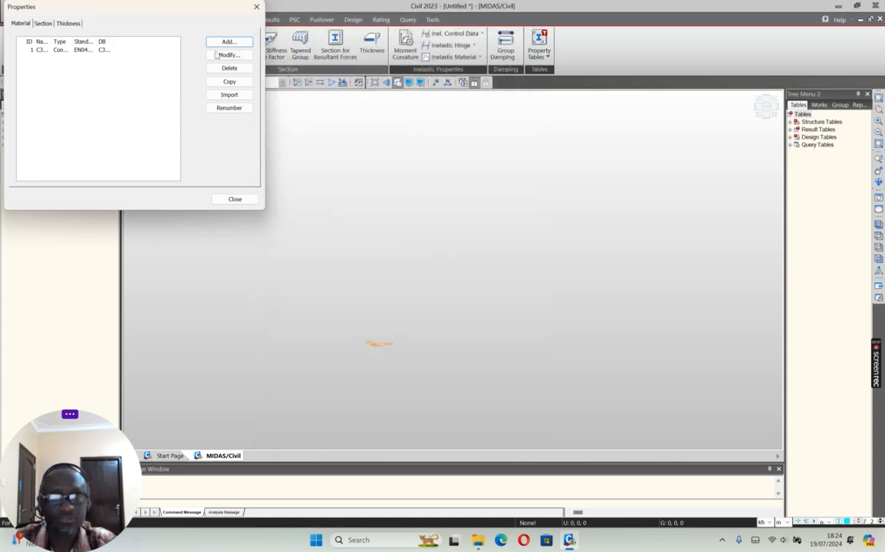
Step: Add plate thickness ID 1 with an in-plane and out-of-plane value of 0.4 m
{"action": "left_click", "coordinate": [42, 24]}
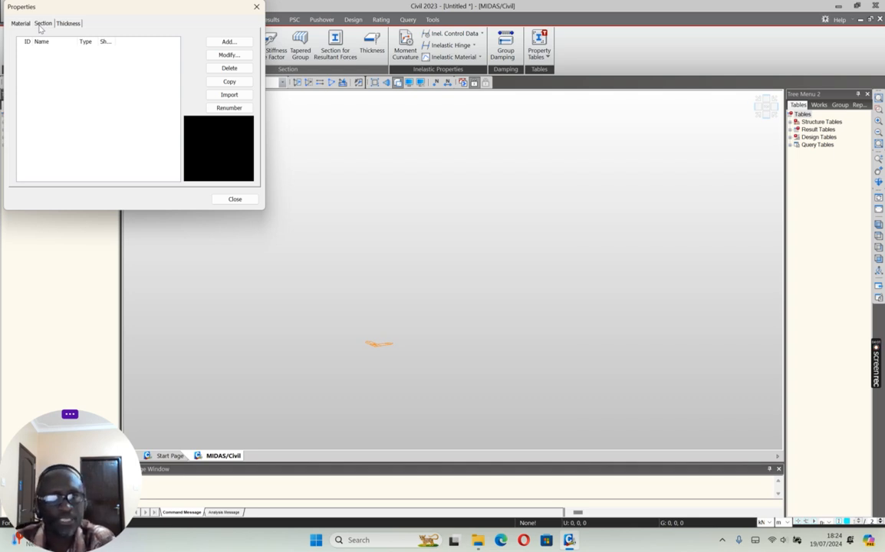
{"action": "left_click", "coordinate": [69, 24]}
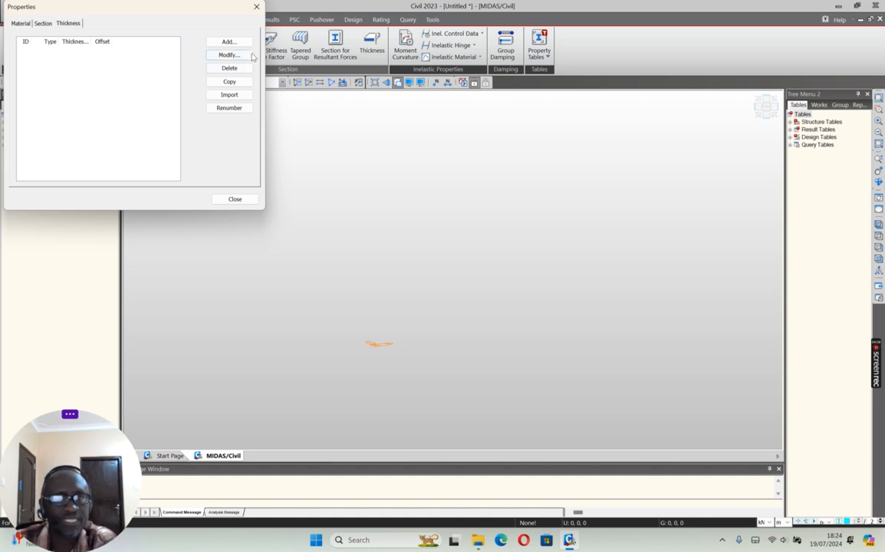
{"action": "left_click", "coordinate": [228, 42]}
{"action": "double_click", "coordinate": [383, 60]}
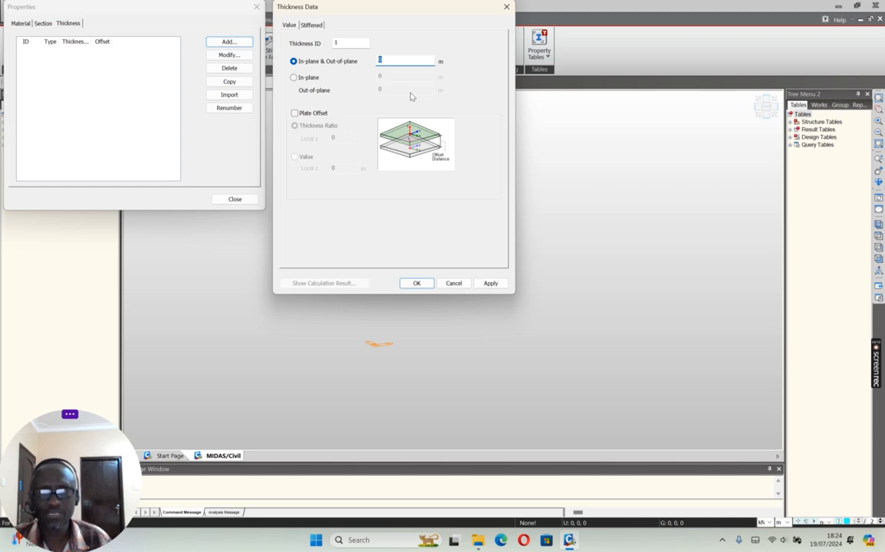
{"action": "type", "text": "0.4"}
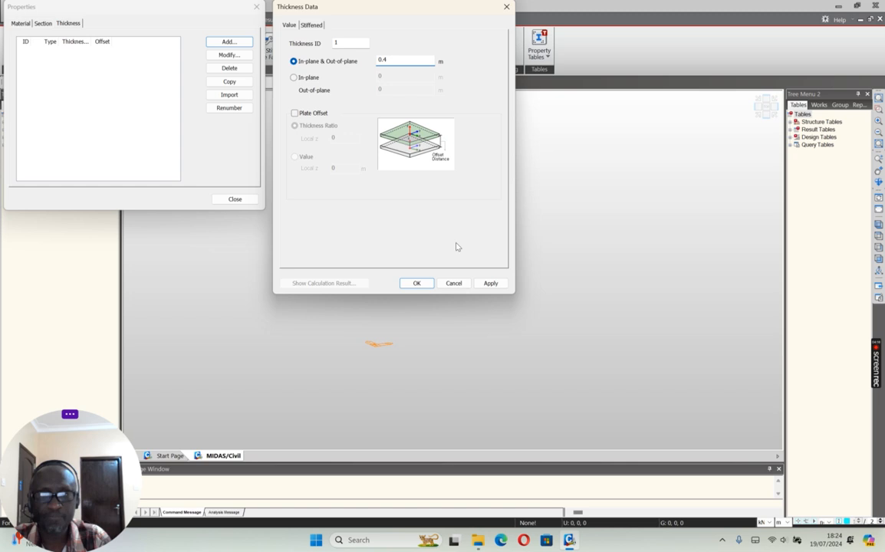
{"action": "left_click", "coordinate": [490, 283]}
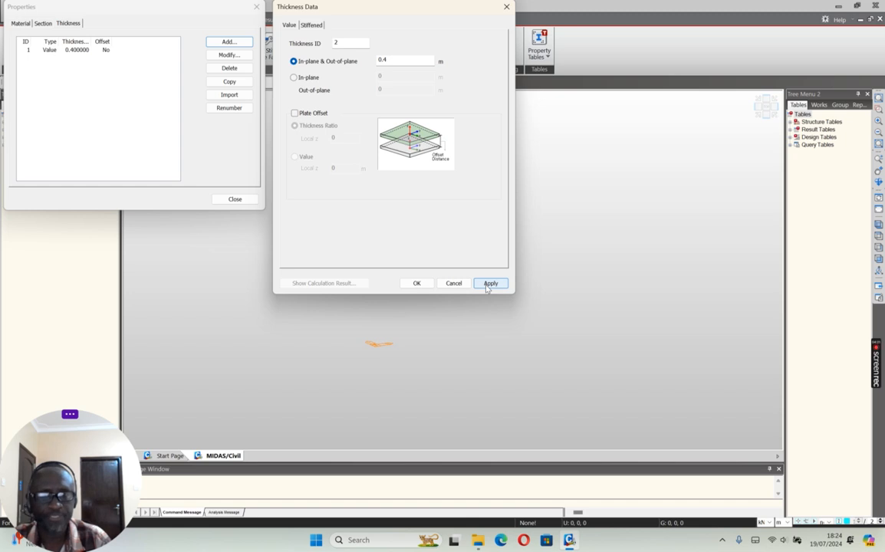
Step: Add two more in-plane and out-of-plane thicknesses, ID 2 at 0.5 m and ID 3 at 0.3 m
{"action": "double_click", "coordinate": [395, 63]}
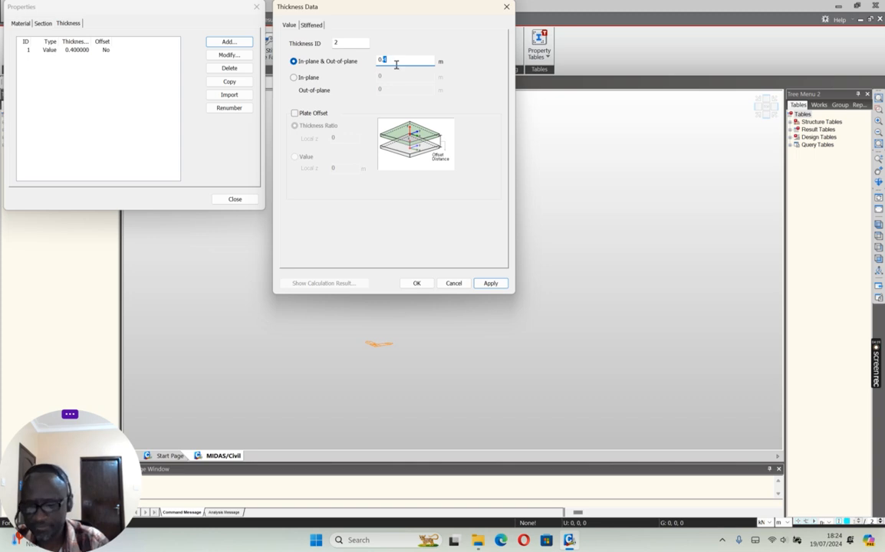
{"action": "type", "text": "5"}
{"action": "left_click", "coordinate": [488, 283]}
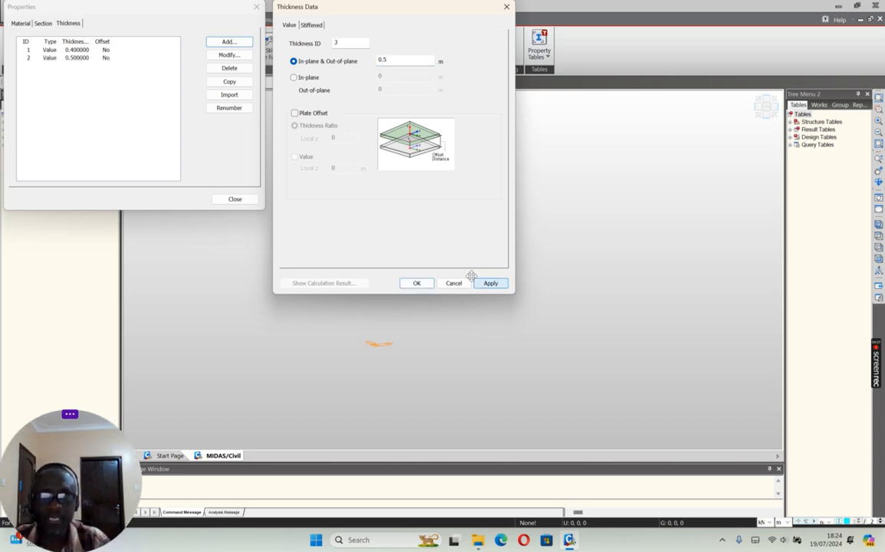
{"action": "double_click", "coordinate": [385, 59]}
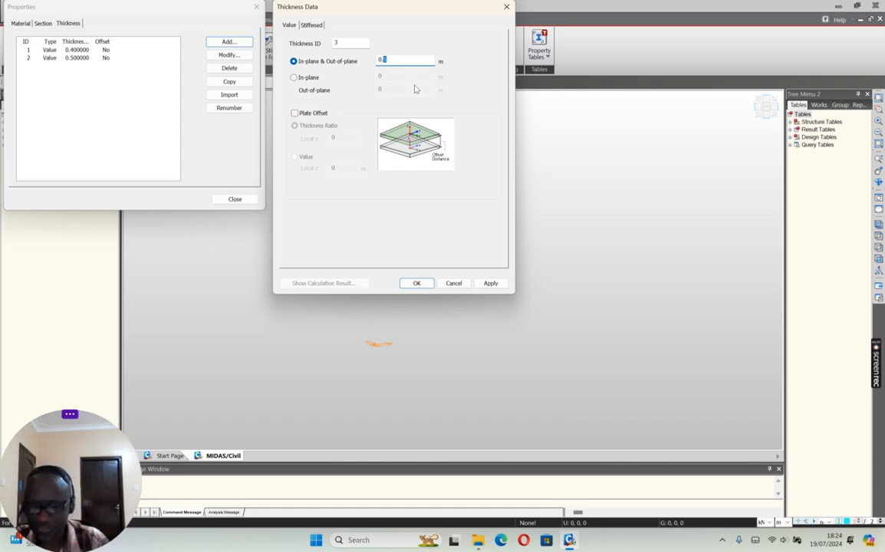
{"action": "type", "text": "3"}
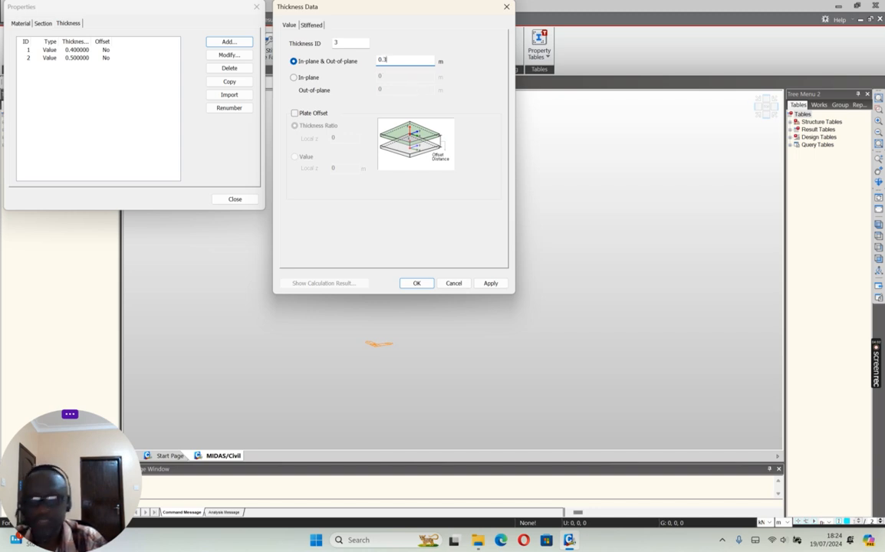
{"action": "left_click", "coordinate": [488, 283]}
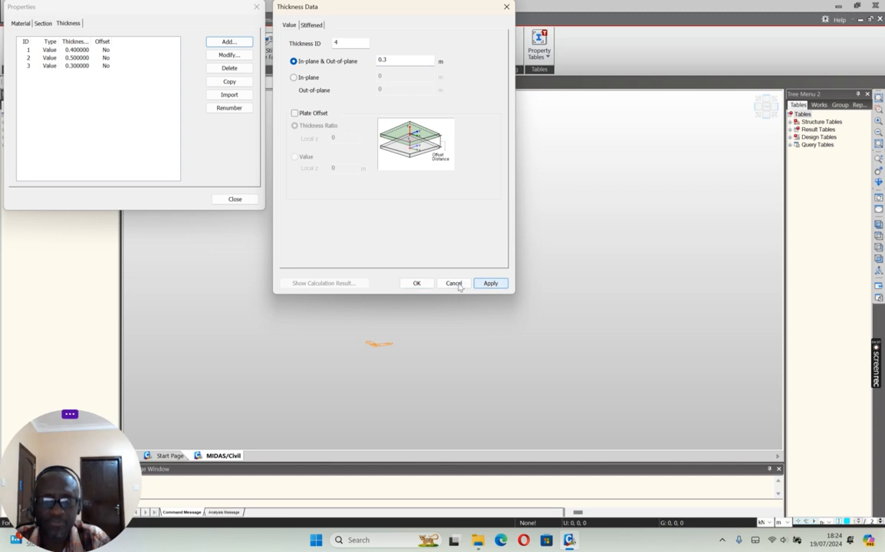
{"action": "left_click", "coordinate": [454, 284]}
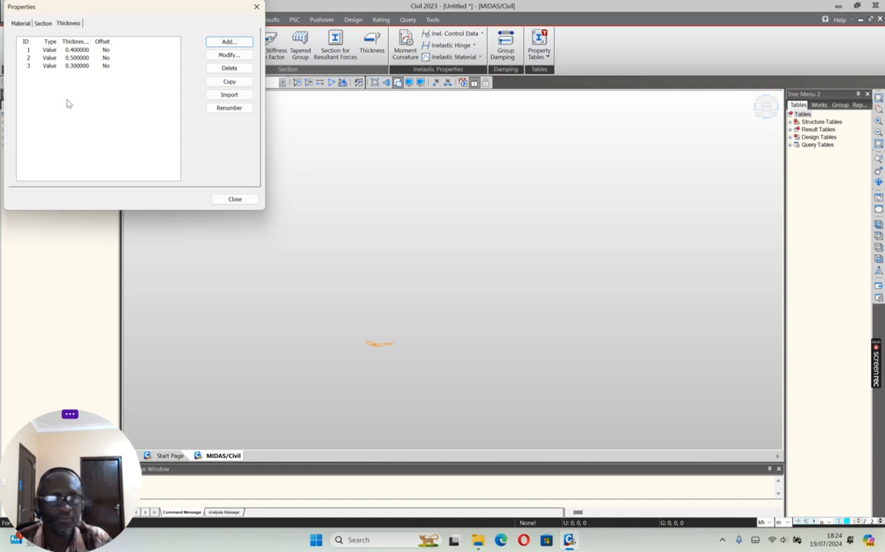
Step: Review the three thickness entries, leave the properties, and show the Works tree in both tree menus
{"action": "left_click", "coordinate": [76, 50]}
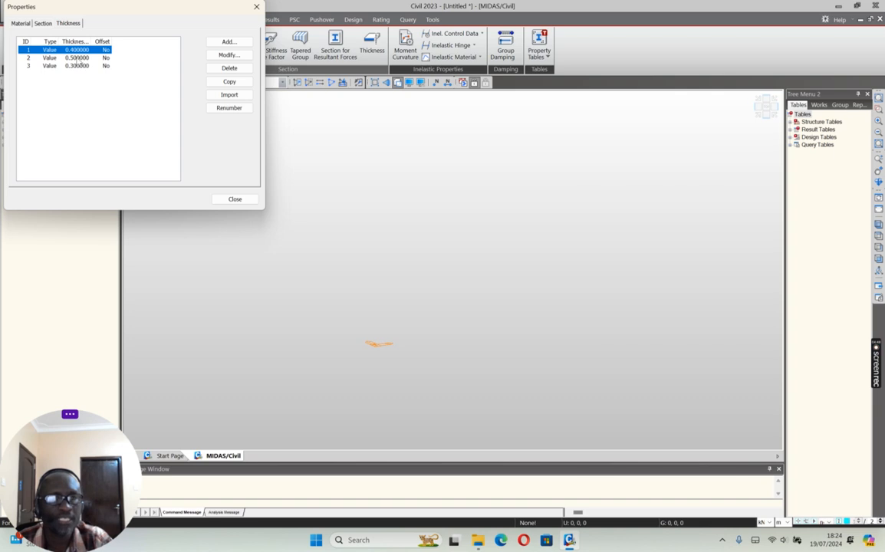
{"action": "left_click", "coordinate": [79, 58]}
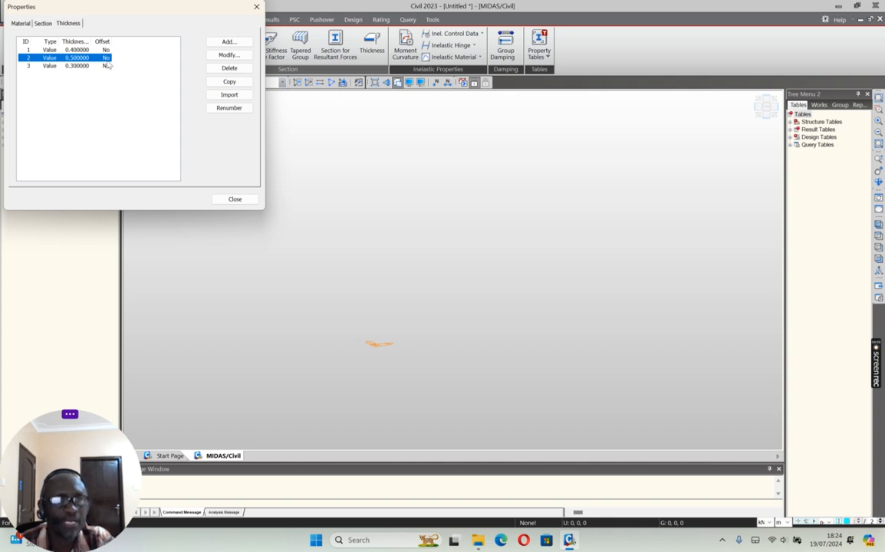
{"action": "left_click", "coordinate": [80, 50]}
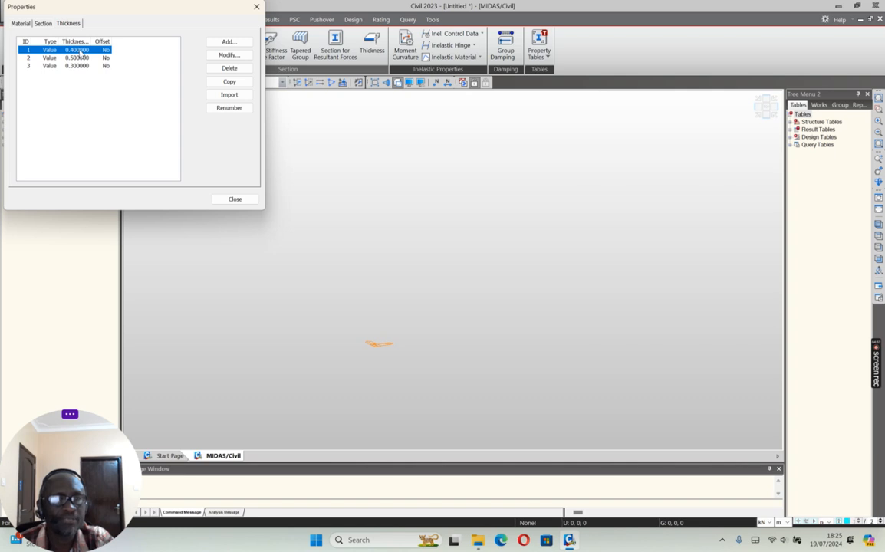
{"action": "left_click", "coordinate": [74, 65]}
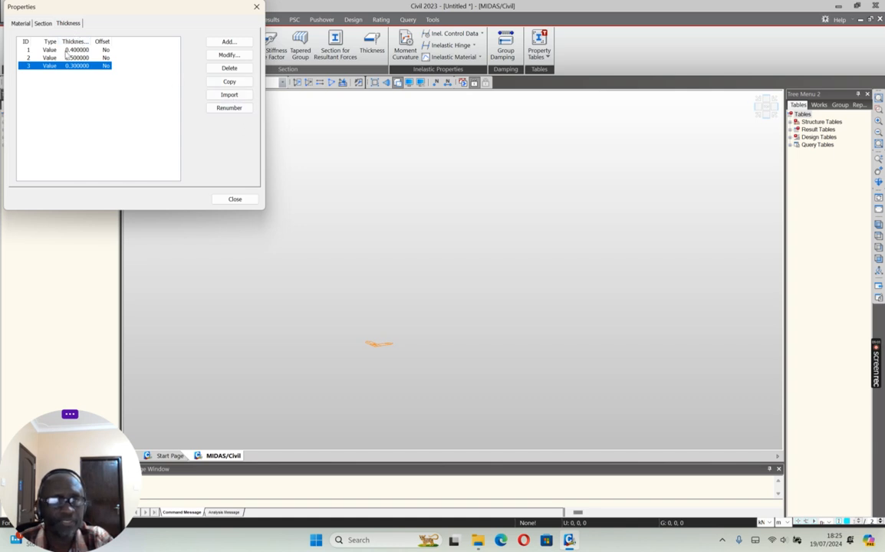
{"action": "left_click", "coordinate": [238, 200]}
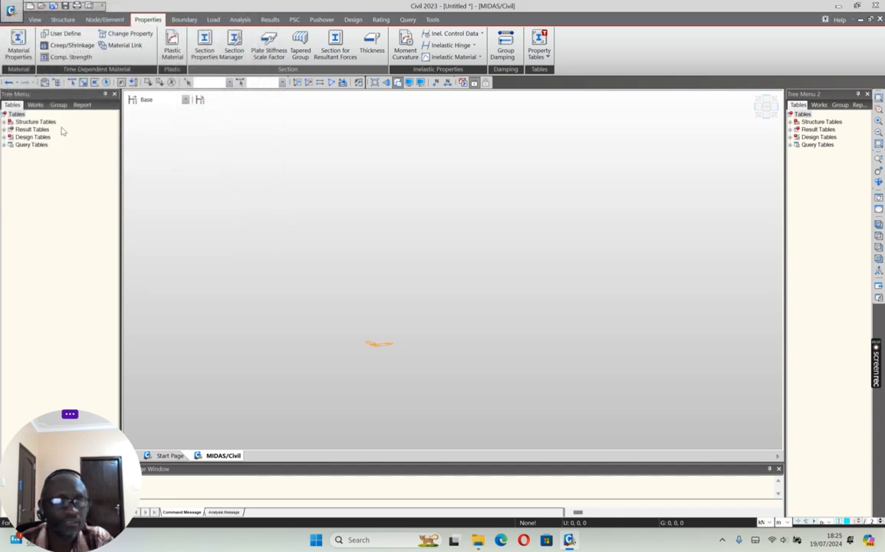
{"action": "left_click", "coordinate": [35, 103]}
{"action": "left_click", "coordinate": [820, 104]}
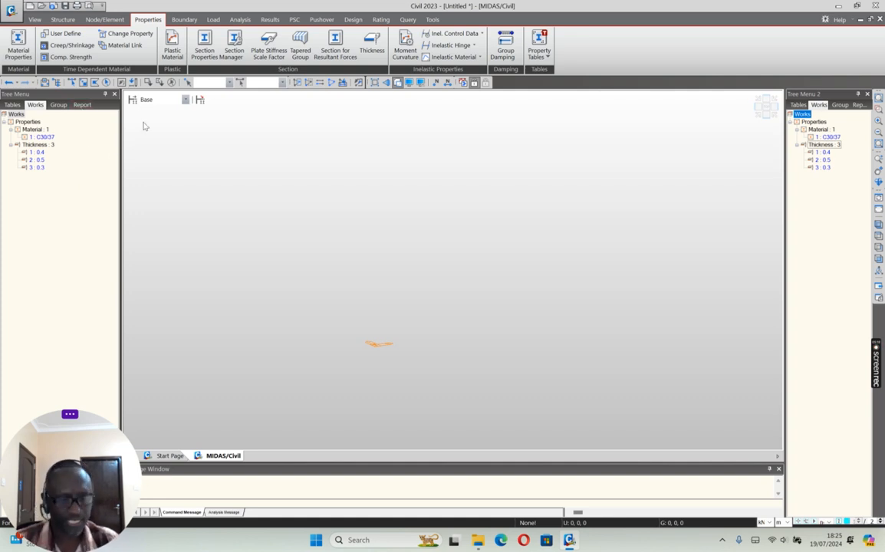
Step: Start saving the project under a new name and create a folder named Box Culvert 19.07.2024 in LECTURE NOTE KYAMBOGO UNIVERSITY STUDENT
{"action": "left_click", "coordinate": [13, 15]}
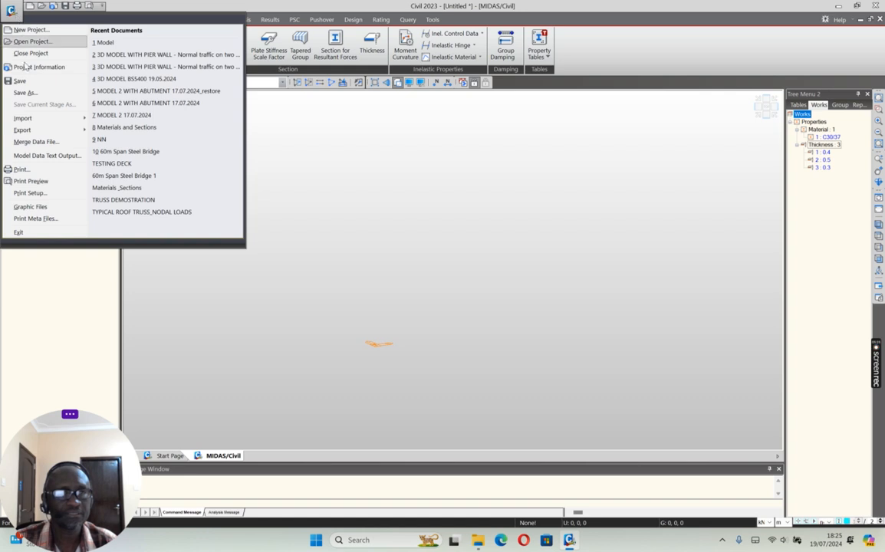
{"action": "left_click", "coordinate": [25, 92]}
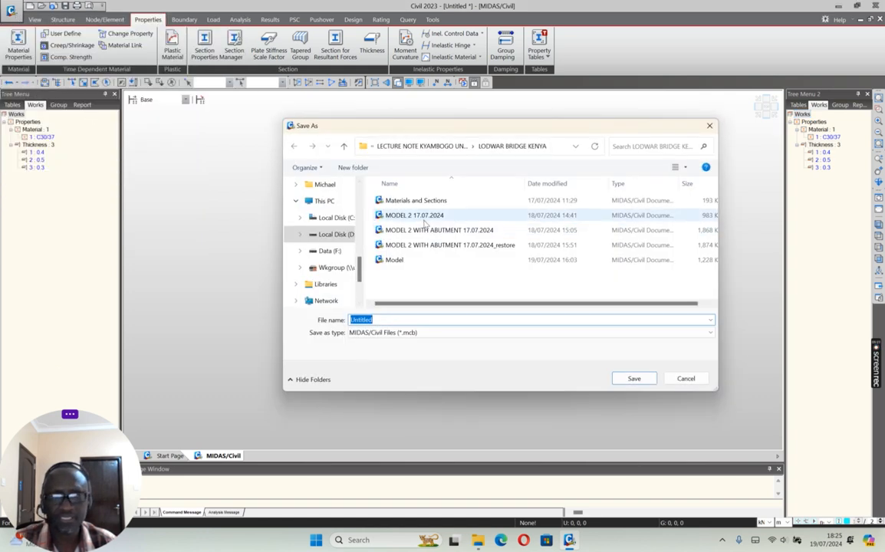
{"action": "left_click", "coordinate": [344, 145]}
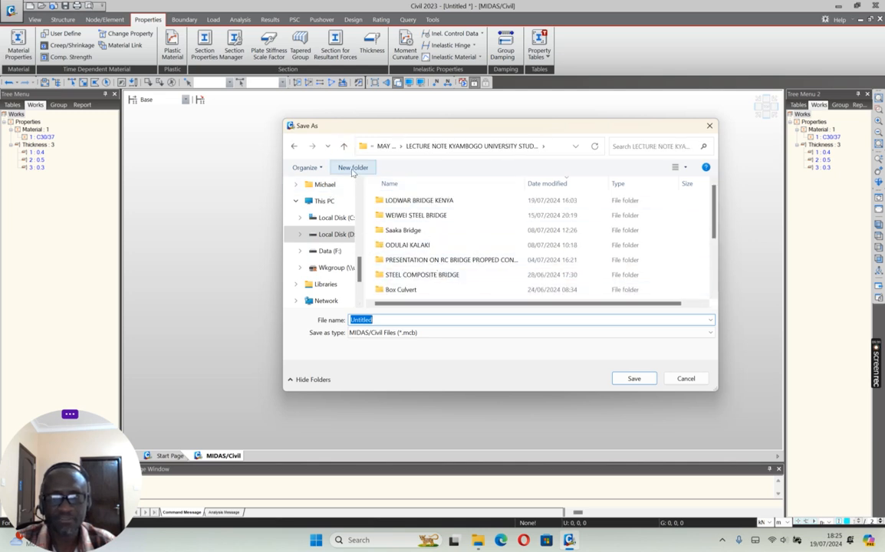
{"action": "left_click", "coordinate": [344, 145]}
{"action": "double_click", "coordinate": [438, 202]}
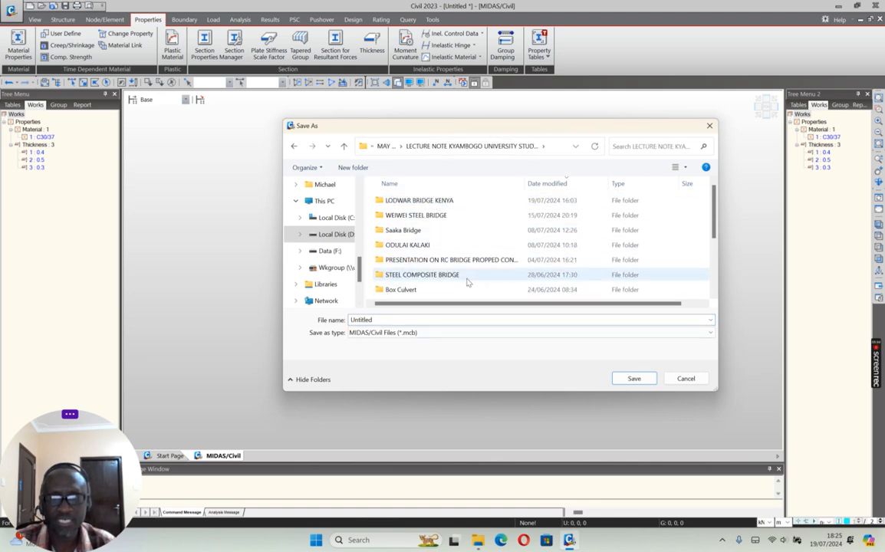
{"action": "left_click", "coordinate": [353, 167]}
{"action": "type", "text": "B"}
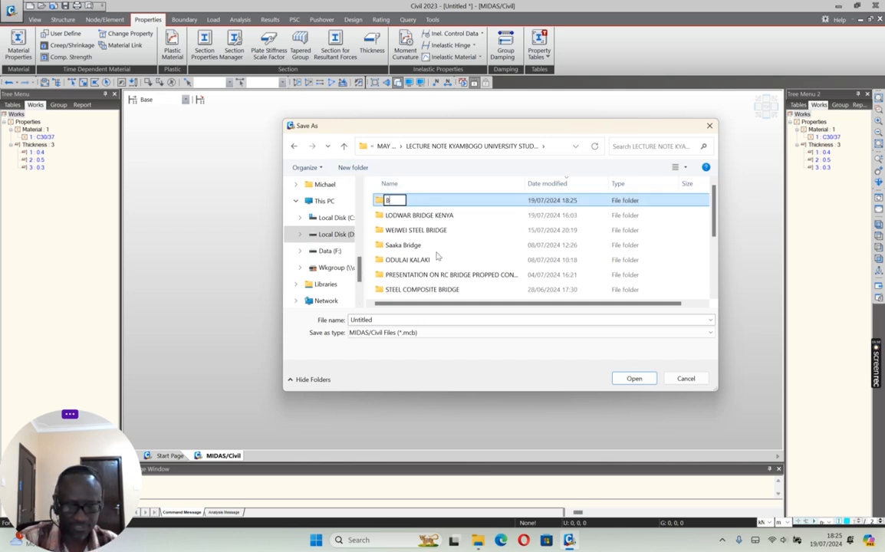
{"action": "type", "text": "ox Culv"}
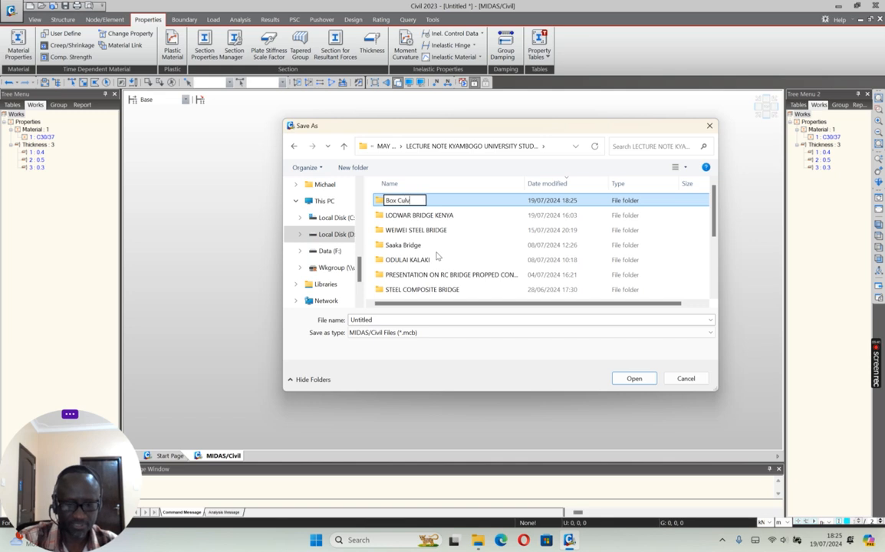
{"action": "type", "text": "ert 1"}
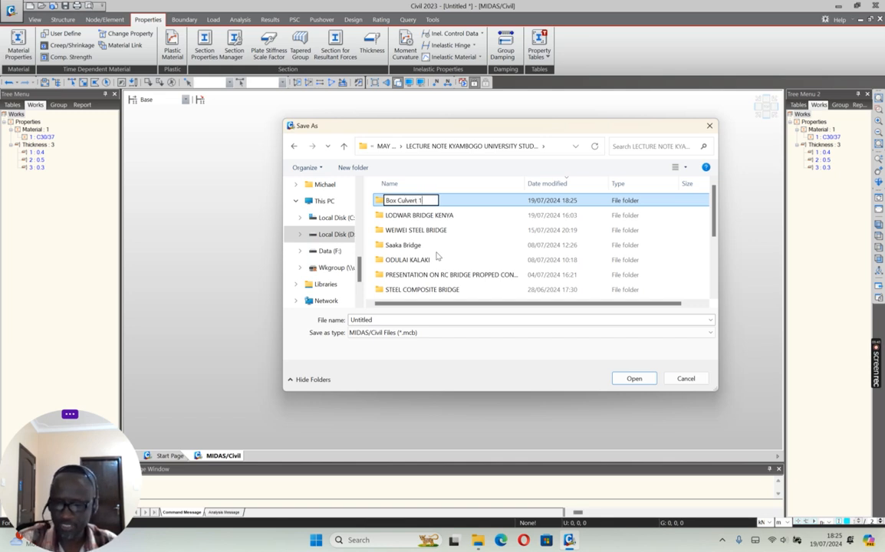
{"action": "type", "text": "9.07.0"}
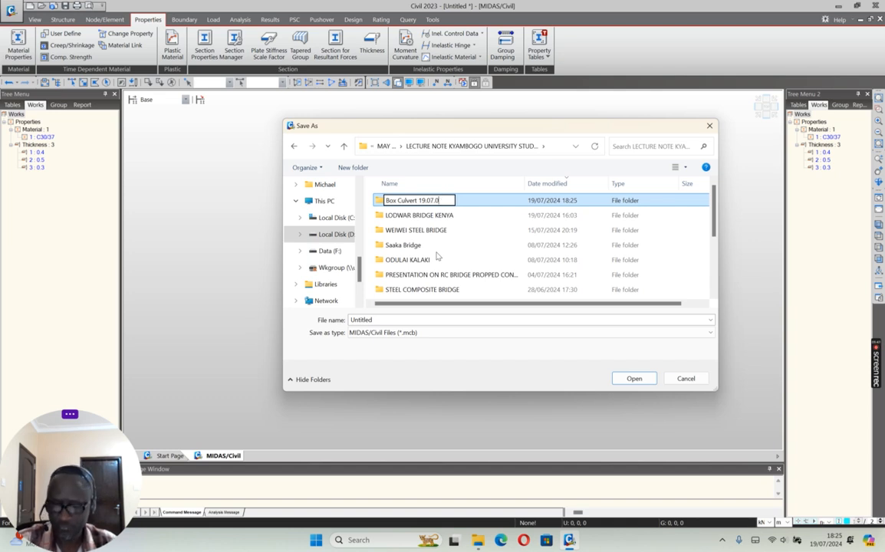
{"action": "key", "text": "BackSpace"}
{"action": "type", "text": "2024"}
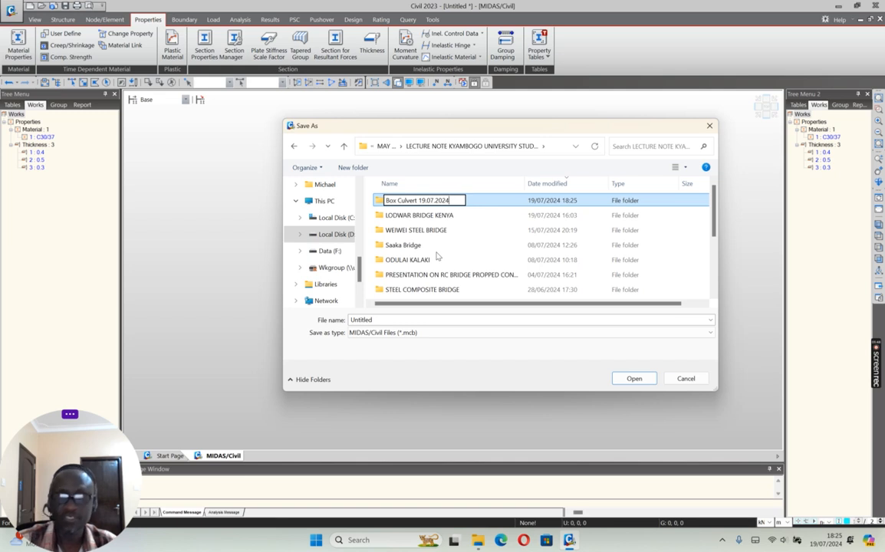
{"action": "left_click", "coordinate": [490, 201]}
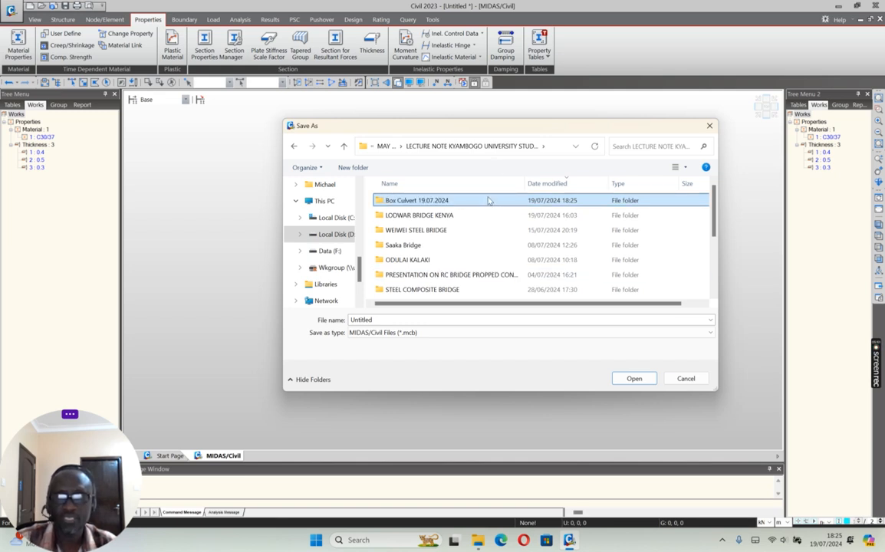
Step: Save the project as 2CELL BC inside the Box Culvert 19.07.2024 folder
{"action": "double_click", "coordinate": [462, 202]}
{"action": "double_click", "coordinate": [381, 319]}
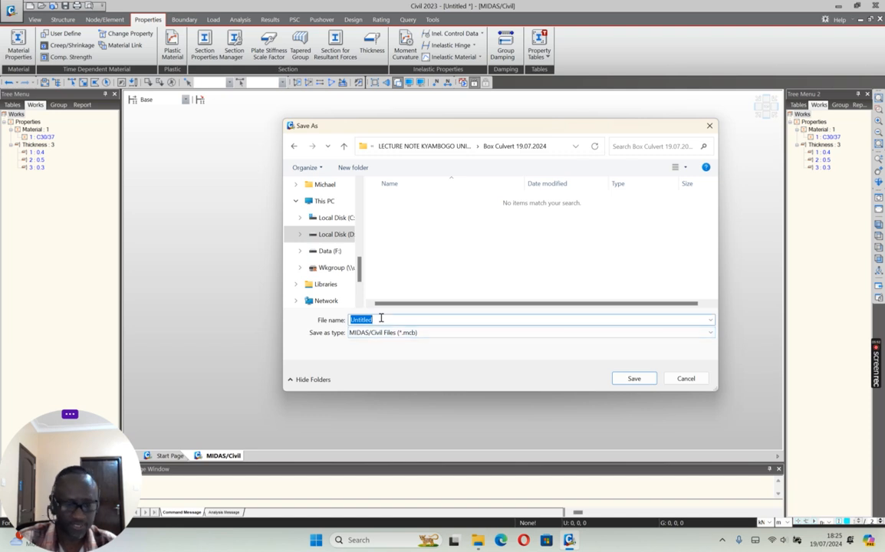
{"action": "type", "text": "2CELL"}
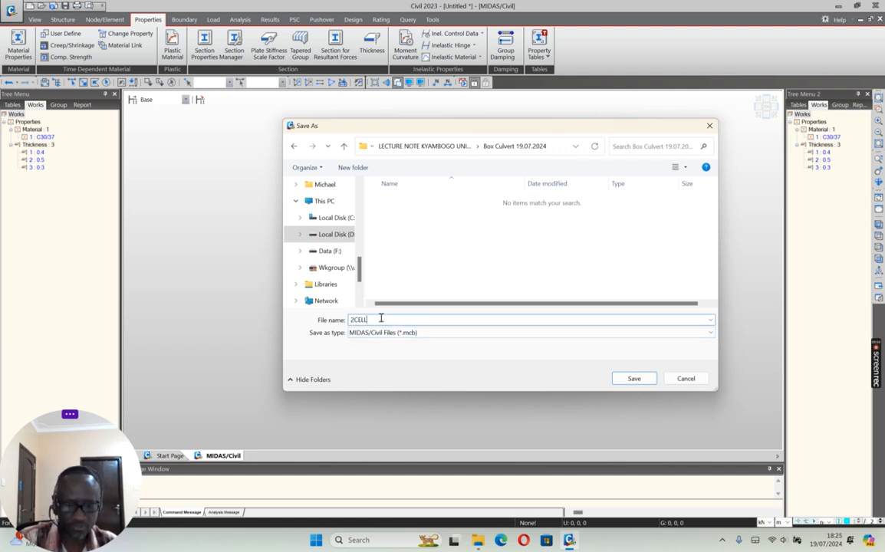
{"action": "type", "text": " BC"}
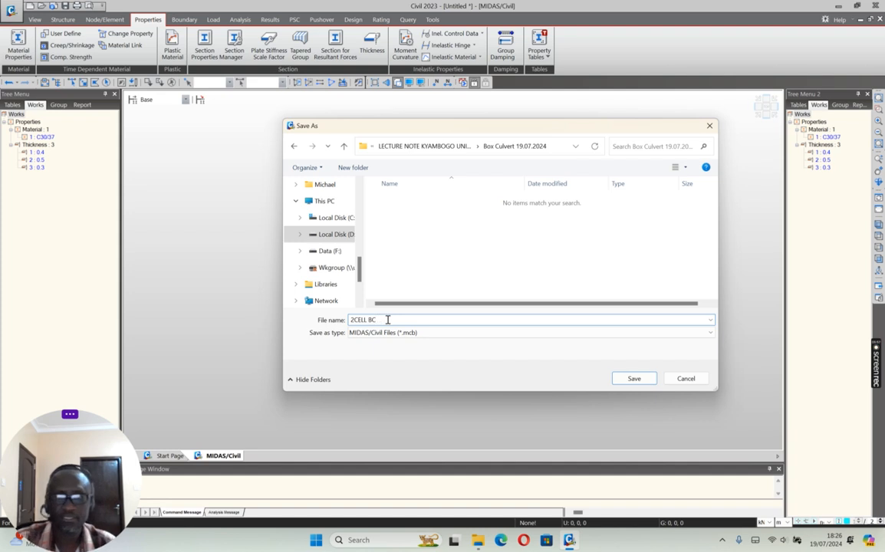
{"action": "left_click", "coordinate": [634, 378]}
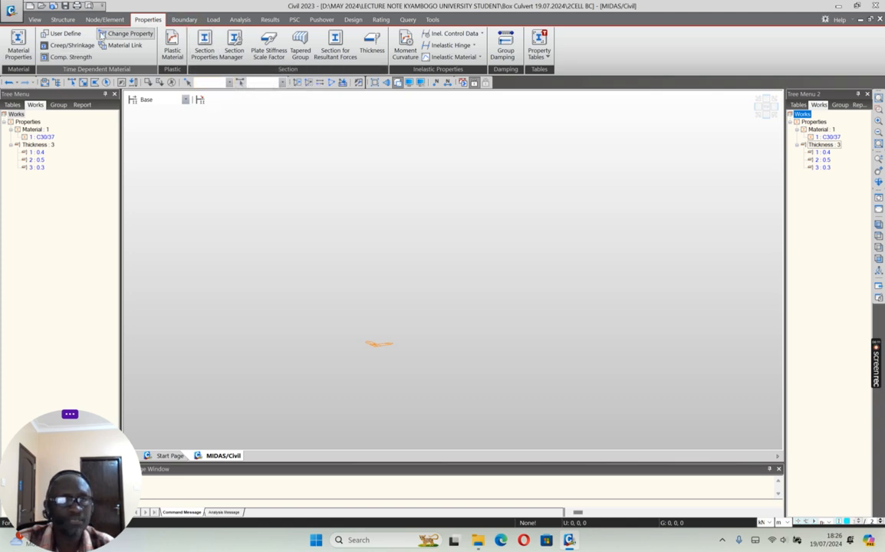
Step: Create a node at coordinates 0, 0, 0
{"action": "left_click", "coordinate": [103, 19]}
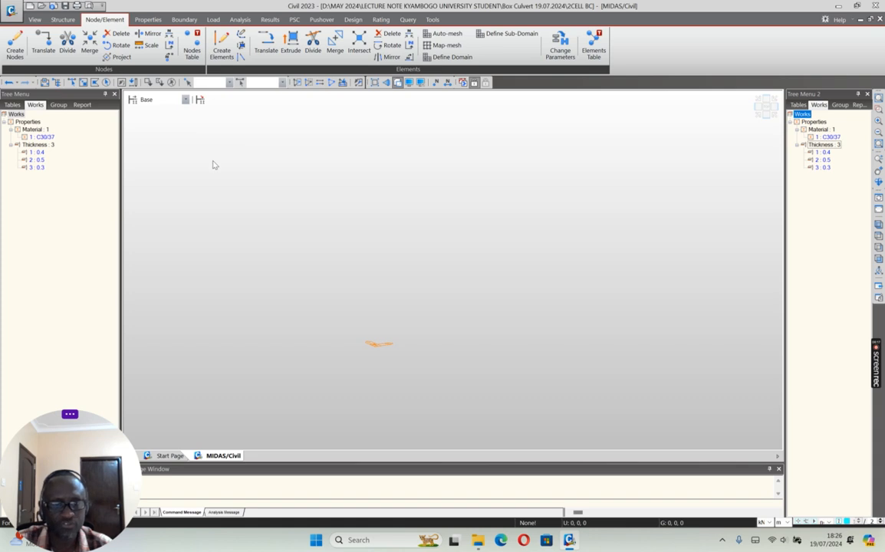
{"action": "left_click", "coordinate": [14, 45]}
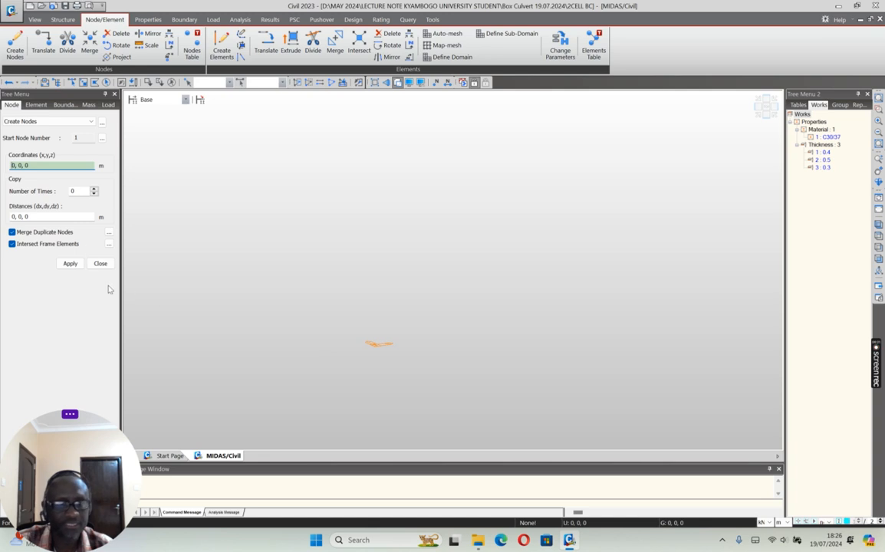
{"action": "left_click", "coordinate": [69, 265]}
Step: Copy the origin node two times at an equal distance of 0, 4.35, 0 m
{"action": "left_click", "coordinate": [767, 107]}
{"action": "middle_click_drag", "start_coordinate": [258, 328], "coordinate": [284, 372], "text": "ctrl"}
{"action": "middle_click_drag", "start_coordinate": [357, 322], "coordinate": [366, 305], "text": "ctrl"}
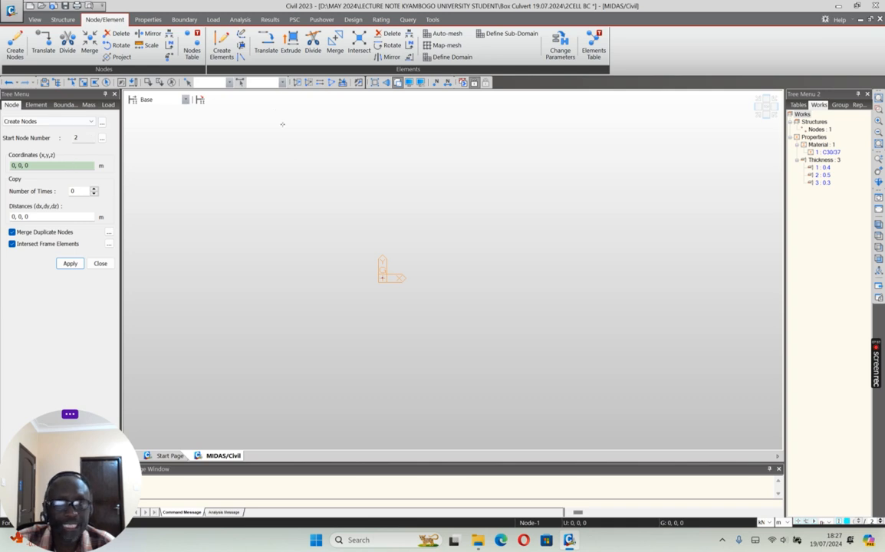
{"action": "left_click_drag", "start_coordinate": [346, 261], "coordinate": [445, 336]}
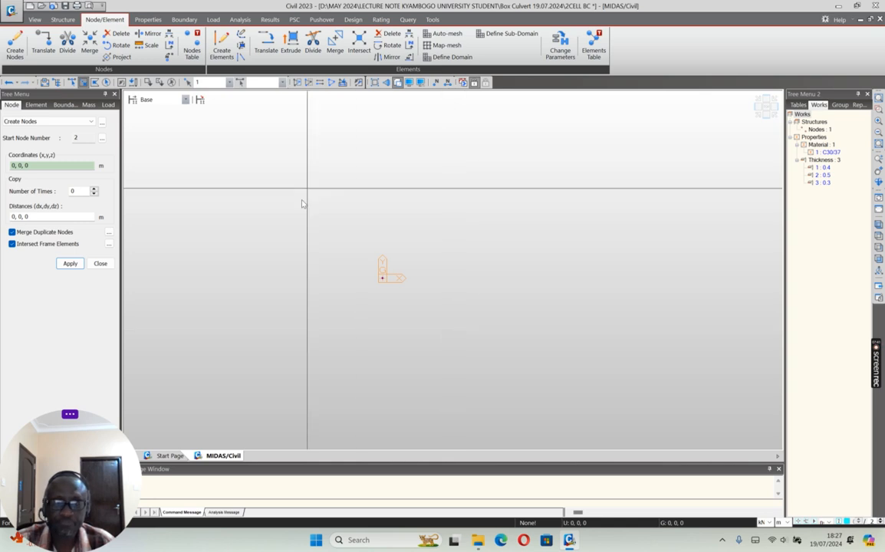
{"action": "left_click", "coordinate": [40, 50]}
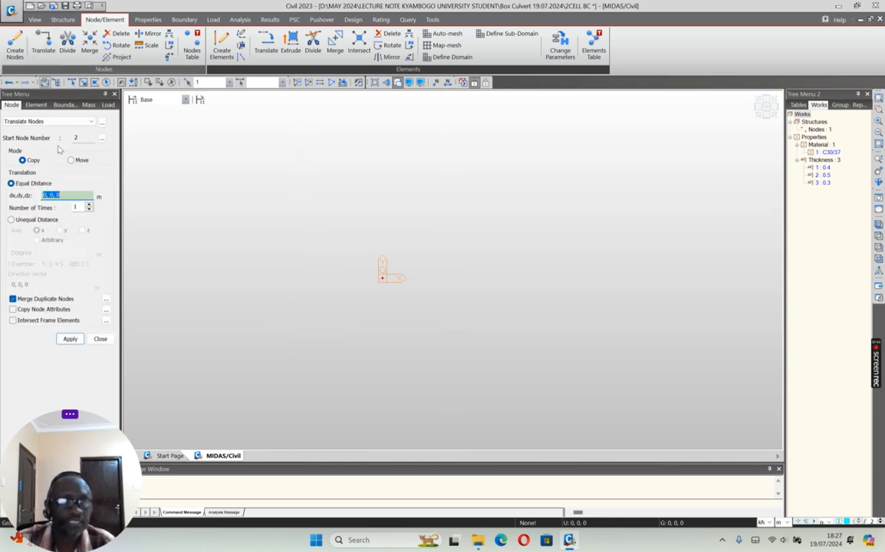
{"action": "left_click", "coordinate": [48, 195]}
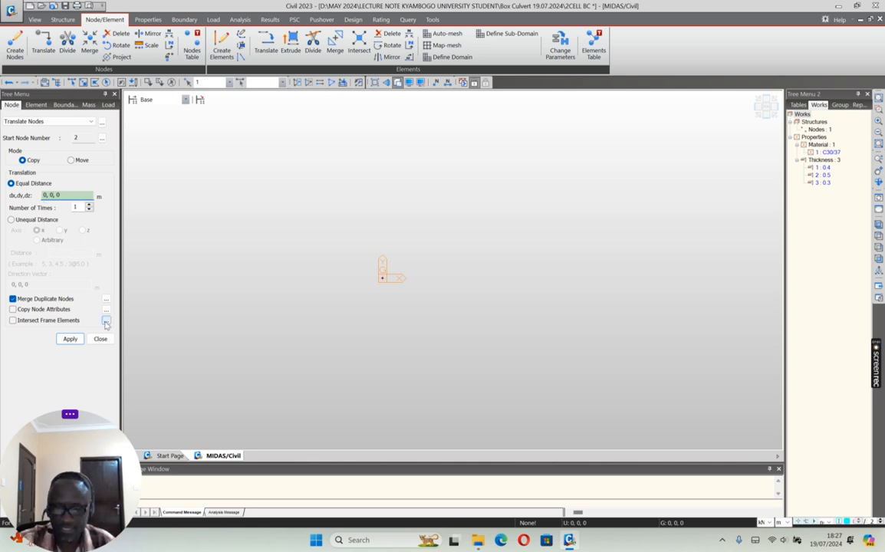
{"action": "key", "text": "BackSpace"}
{"action": "type", "text": "4.35"}
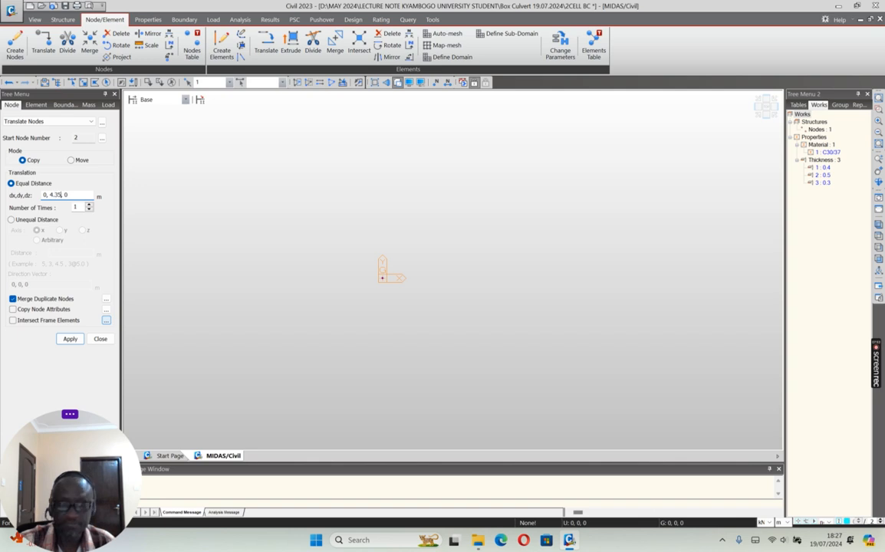
{"action": "key", "text": "Tab"}
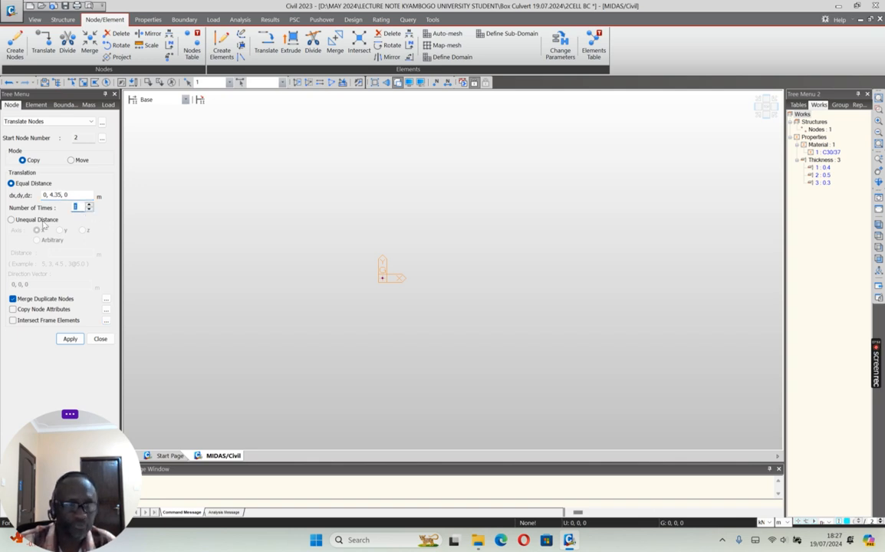
{"action": "type", "text": "2"}
{"action": "left_click", "coordinate": [70, 339]}
Step: Copy all three nodes two times at an equal distance of 24, 0, 0 m
{"action": "scroll", "coordinate": [296, 392], "scroll_direction": "down", "scroll_amount": 4}
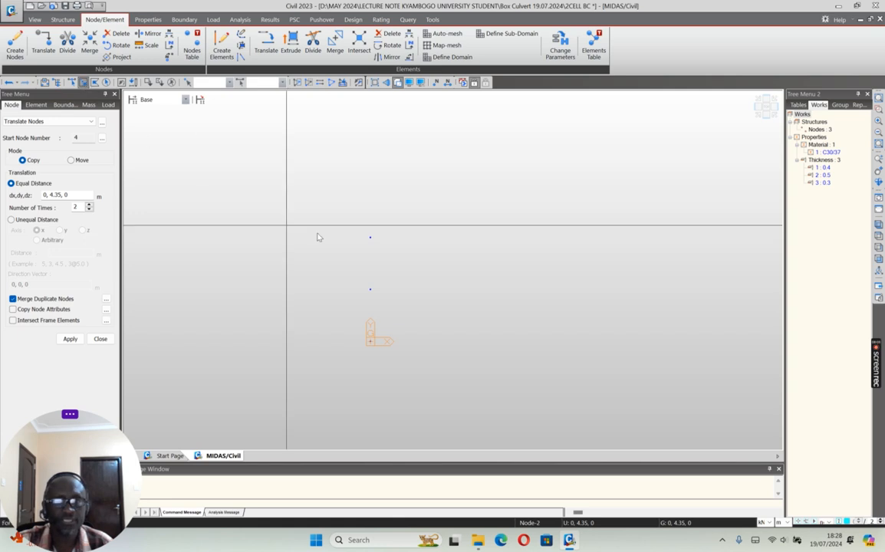
{"action": "left_click_drag", "start_coordinate": [345, 221], "coordinate": [425, 363]}
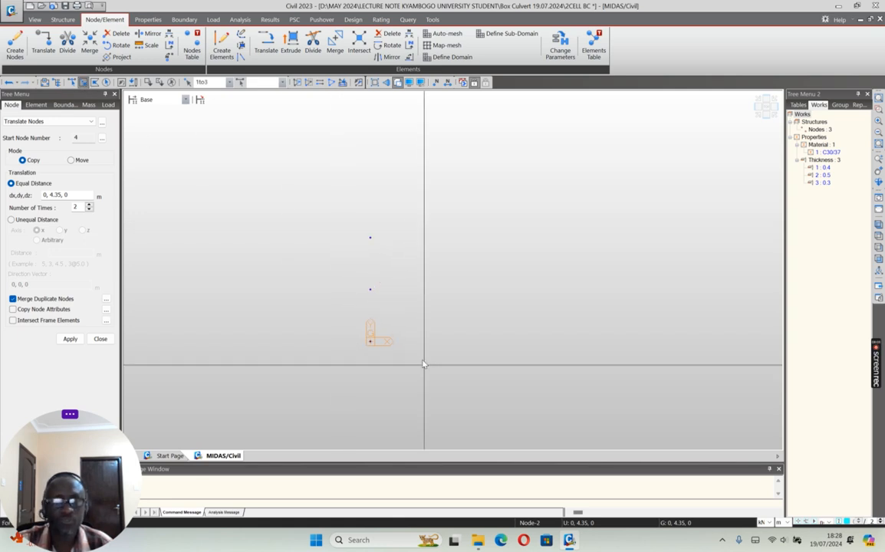
{"action": "left_click", "coordinate": [59, 195]}
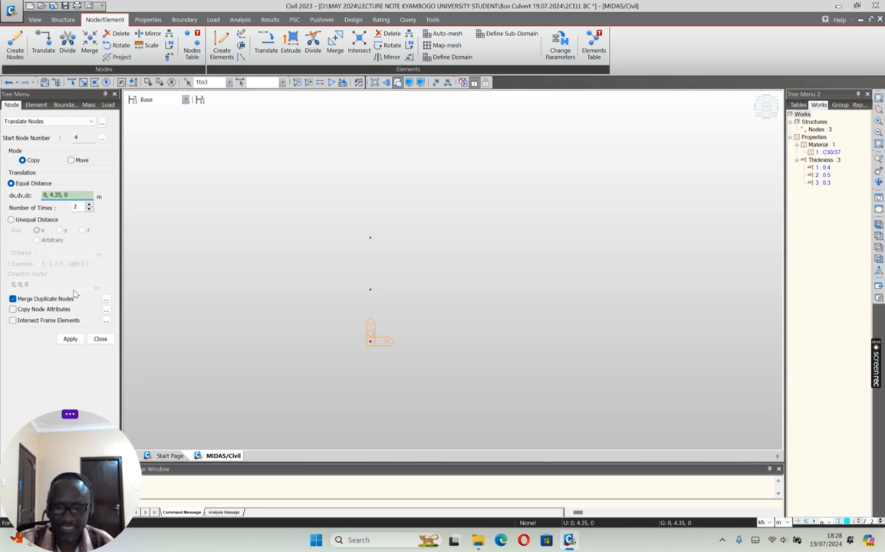
{"action": "key", "text": "BackSpace"}
{"action": "key", "text": "BackSpace"}
{"action": "key", "text": "BackSpace"}
{"action": "key", "text": "BackSpace"}
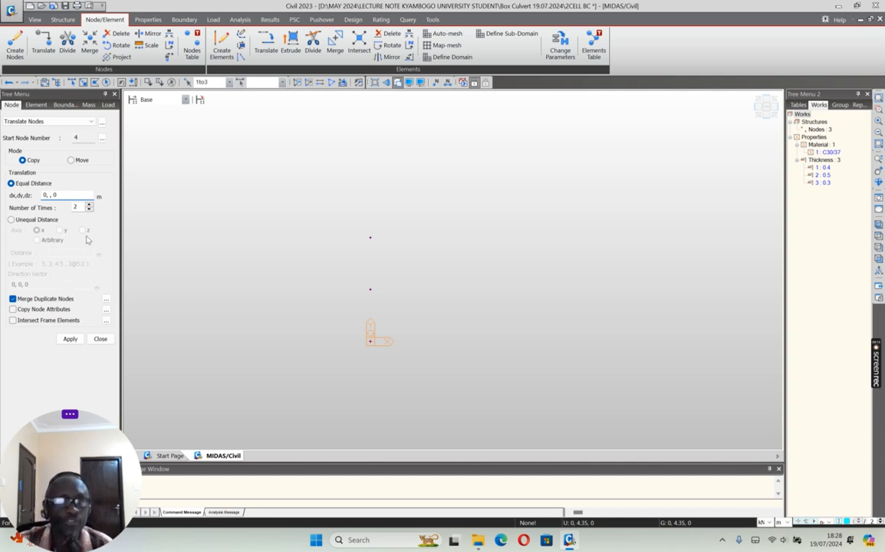
{"action": "type", "text": "0"}
{"action": "left_click", "coordinate": [46, 195]}
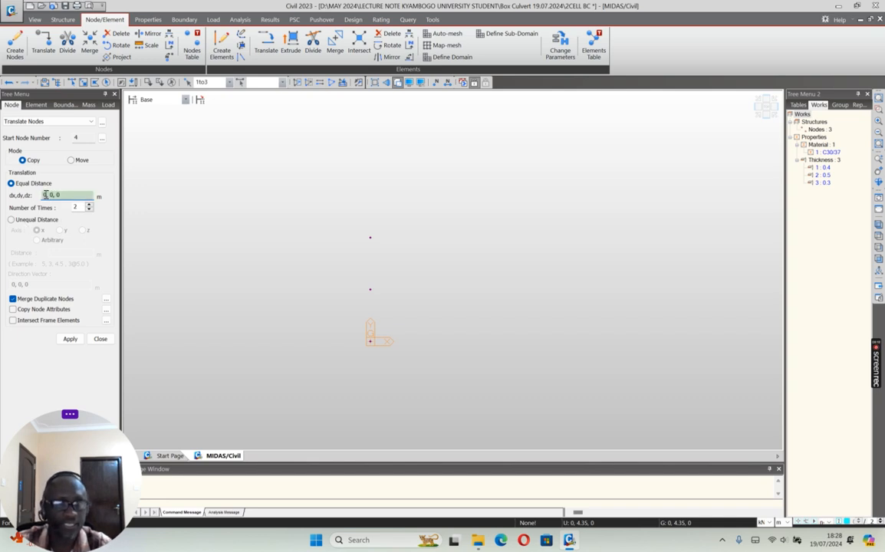
{"action": "type", "text": "24"}
{"action": "left_click", "coordinate": [68, 340]}
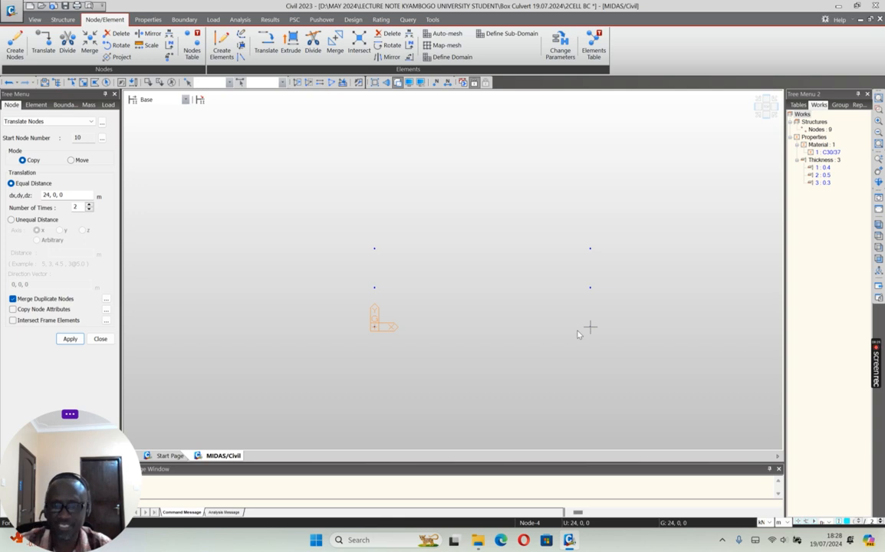
Step: Bring up the Auto-mesh Planar Area settings and delete the outermost column of three nodes at x = 48 m
{"action": "mouse_move", "coordinate": [578, 335]}
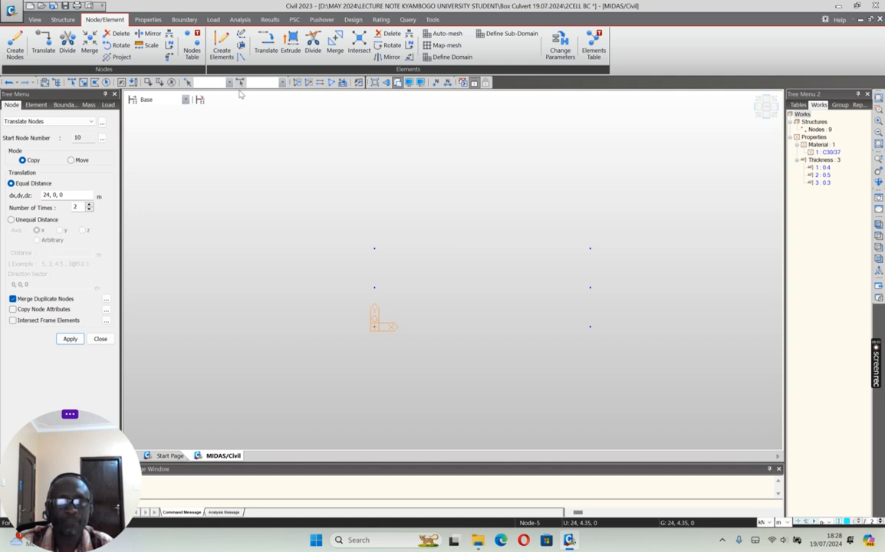
{"action": "left_click", "coordinate": [445, 33]}
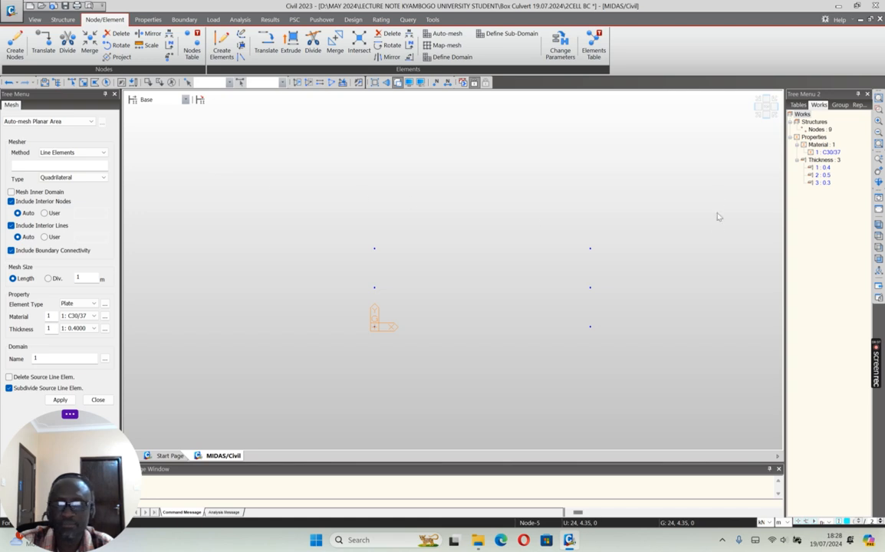
{"action": "left_click", "coordinate": [760, 107]}
{"action": "scroll", "coordinate": [494, 236], "scroll_direction": "down", "scroll_amount": 3}
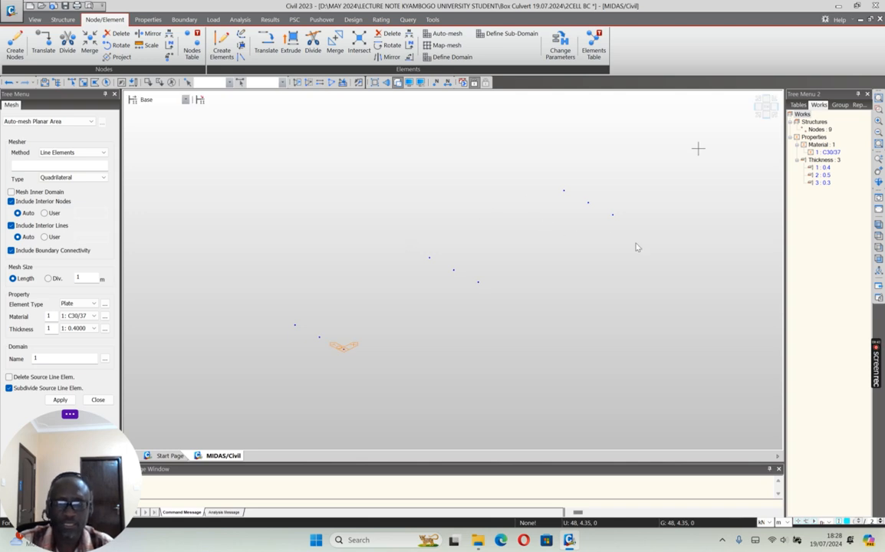
{"action": "left_click", "coordinate": [766, 107]}
{"action": "scroll", "coordinate": [319, 281], "scroll_direction": "down", "scroll_amount": 2}
{"action": "scroll", "coordinate": [321, 284], "scroll_direction": "down", "scroll_amount": 1}
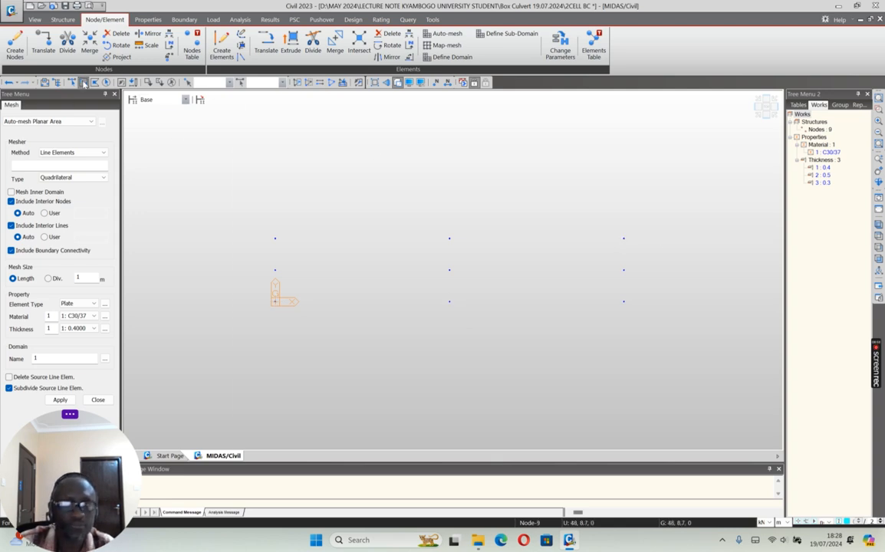
{"action": "left_click_drag", "start_coordinate": [582, 208], "coordinate": [648, 335]}
{"action": "key", "text": "Delete"}
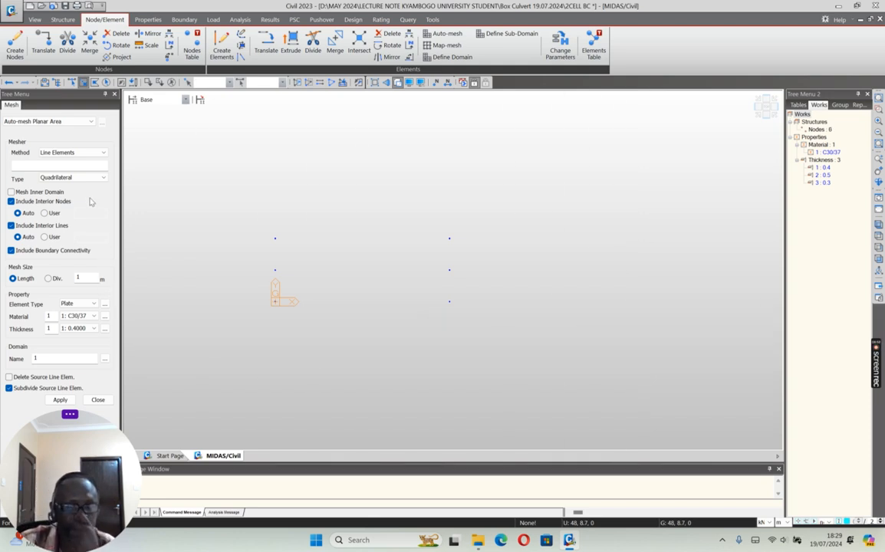
{"action": "scroll", "coordinate": [339, 287], "scroll_direction": "up", "scroll_amount": 2}
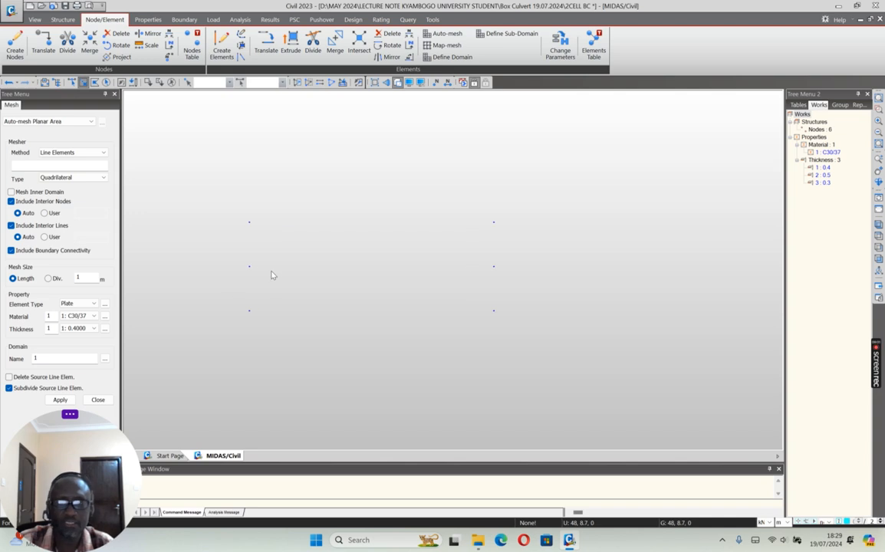
{"action": "scroll", "coordinate": [298, 233], "scroll_direction": "up", "scroll_amount": 2}
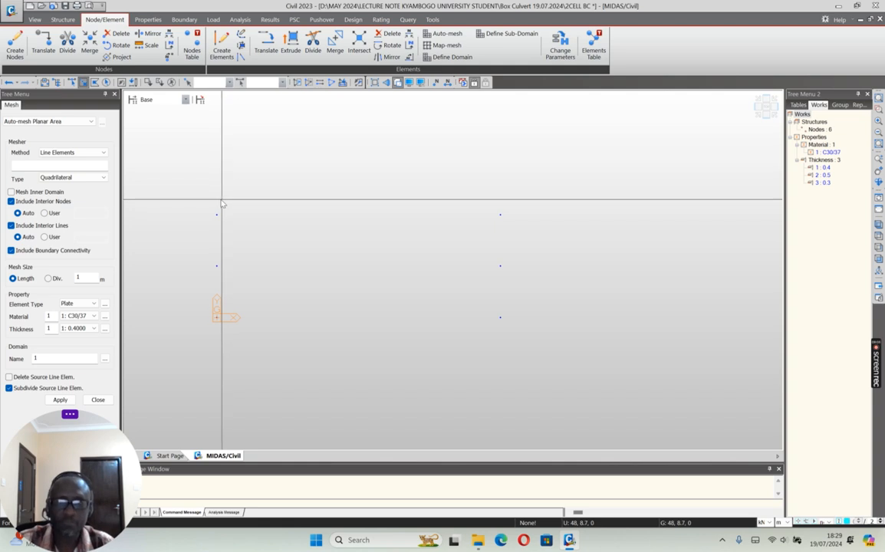
Step: Copy all six base nodes once at an equal distance of 0, 0, 3.5 m
{"action": "left_click_drag", "start_coordinate": [195, 204], "coordinate": [529, 336]}
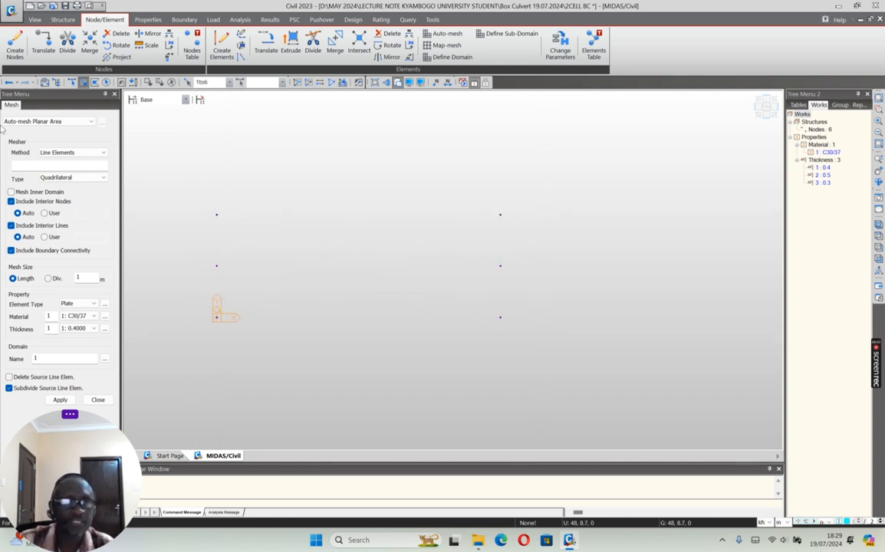
{"action": "left_click", "coordinate": [43, 42]}
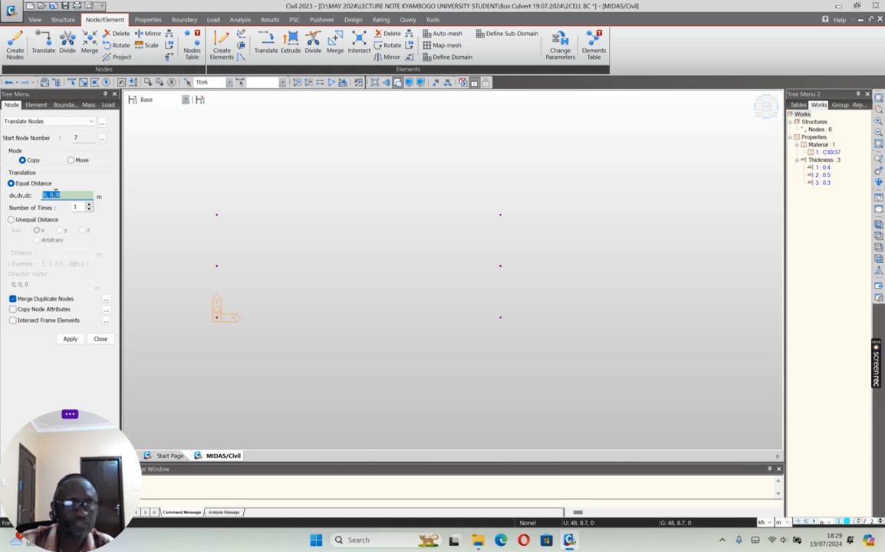
{"action": "left_click", "coordinate": [59, 194]}
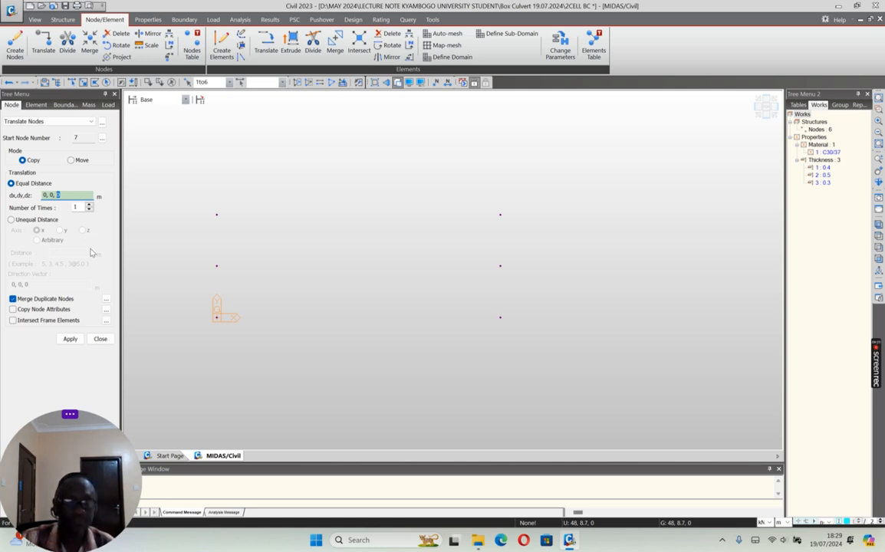
{"action": "type", "text": "3"}
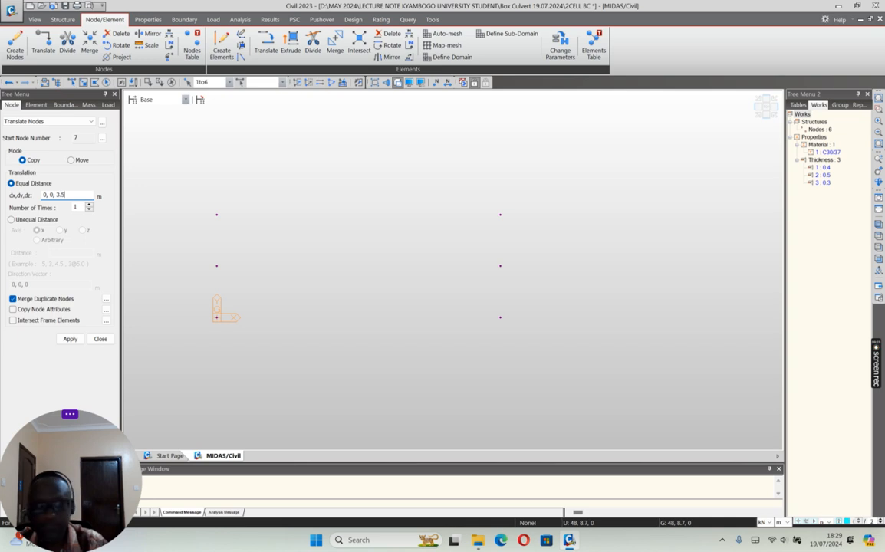
{"action": "type", "text": ".5"}
{"action": "left_click", "coordinate": [70, 339]}
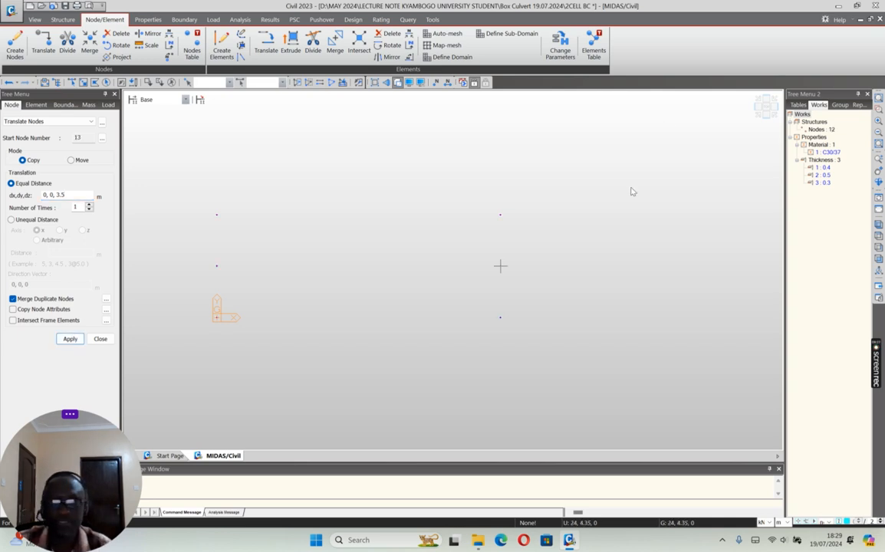
Step: Set up Auto-mesh Planar Area with the Nodes method, Quad+Triangle type, 0.6 m mesh length, material C30/37 and 0.4 m thickness
{"action": "left_click", "coordinate": [758, 114]}
{"action": "scroll", "coordinate": [368, 248], "scroll_direction": "down", "scroll_amount": 4}
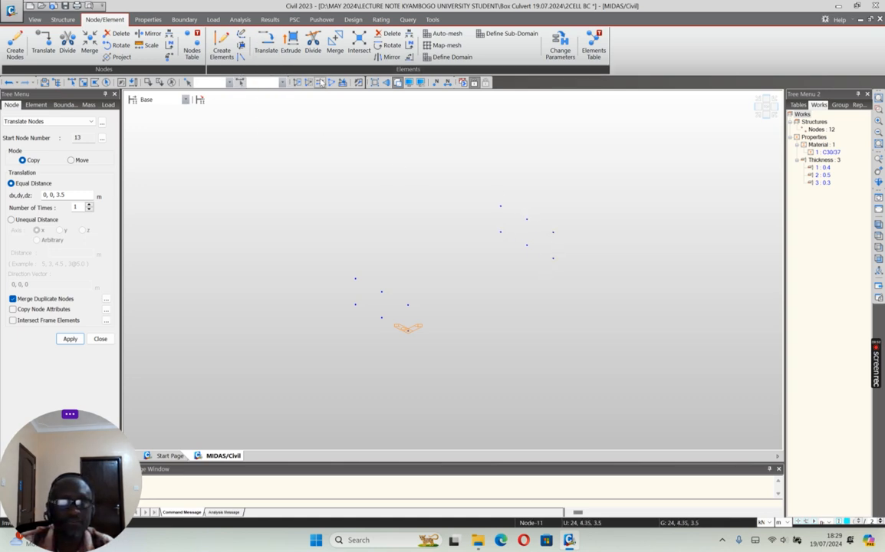
{"action": "left_click", "coordinate": [444, 34]}
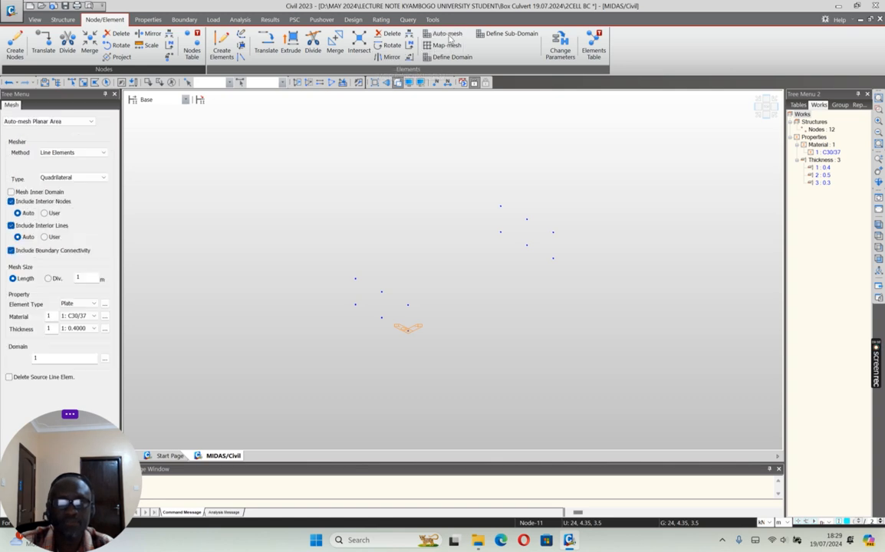
{"action": "left_click", "coordinate": [98, 153]}
{"action": "left_click", "coordinate": [47, 160]}
{"action": "left_click", "coordinate": [77, 177]}
{"action": "left_click", "coordinate": [62, 192]}
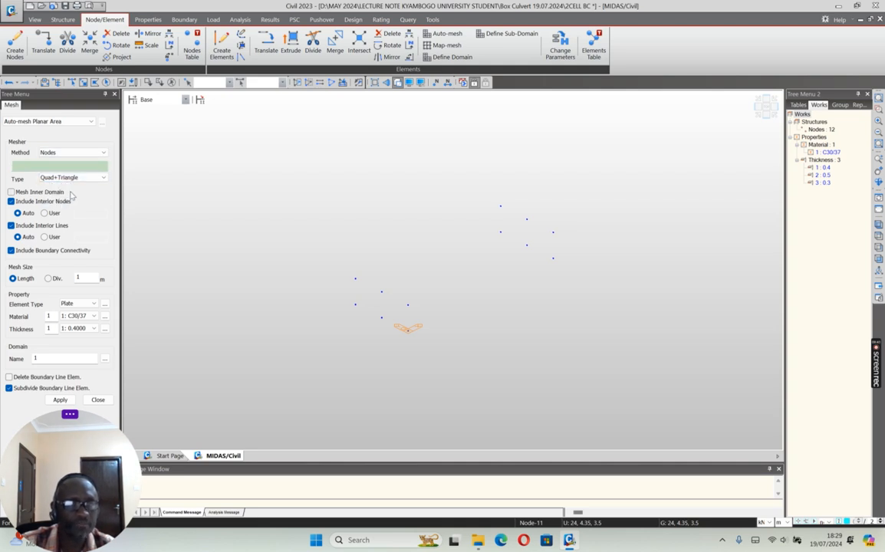
{"action": "double_click", "coordinate": [84, 278]}
{"action": "type", "text": "0.6"}
{"action": "left_click", "coordinate": [94, 316]}
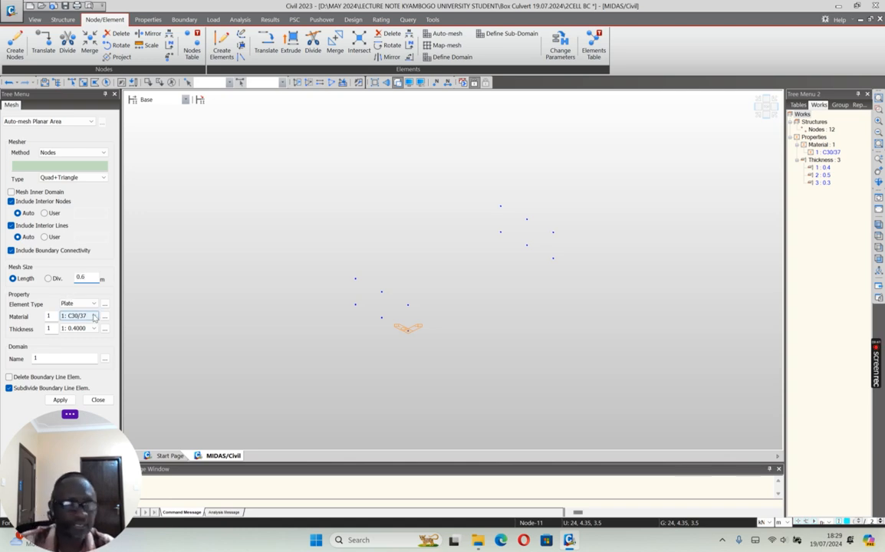
{"action": "left_click", "coordinate": [93, 328]}
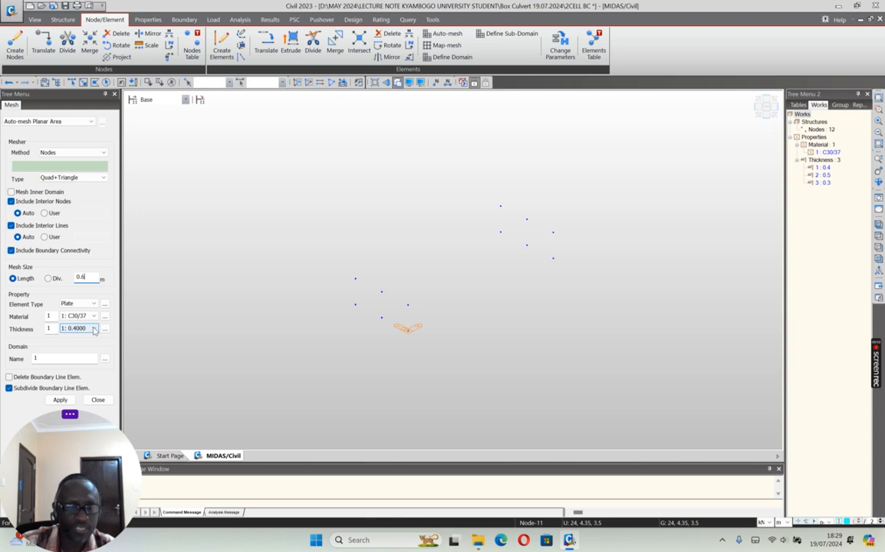
{"action": "left_click", "coordinate": [95, 329]}
{"action": "left_click", "coordinate": [94, 330]}
Step: Auto-mesh the outer wall at y = 8.7 m through corner nodes 9, 12, 6 and 3
{"action": "left_click", "coordinate": [500, 206]}
{"action": "left_click", "coordinate": [500, 232]}
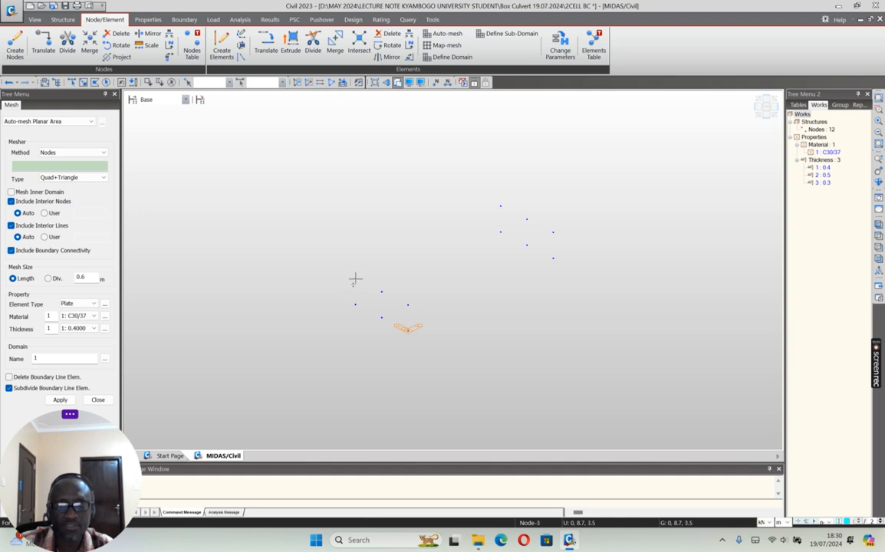
{"action": "left_click", "coordinate": [500, 205]}
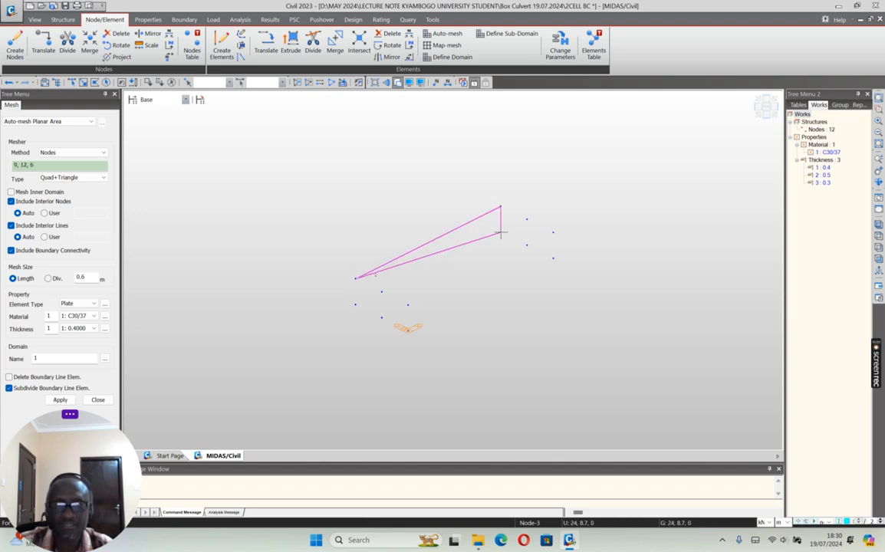
{"action": "left_click", "coordinate": [60, 399]}
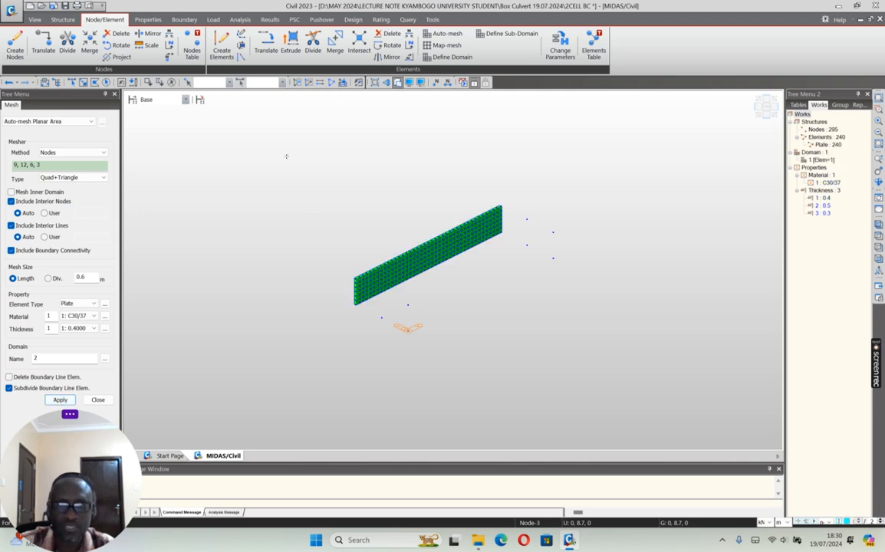
Step: Auto-mesh the opposite outer wall at y = 0 through corner nodes 7, 10, 4 and 1
{"action": "left_click", "coordinate": [398, 83]}
{"action": "left_click", "coordinate": [878, 183]}
{"action": "left_click_drag", "start_coordinate": [518, 252], "coordinate": [520, 255]}
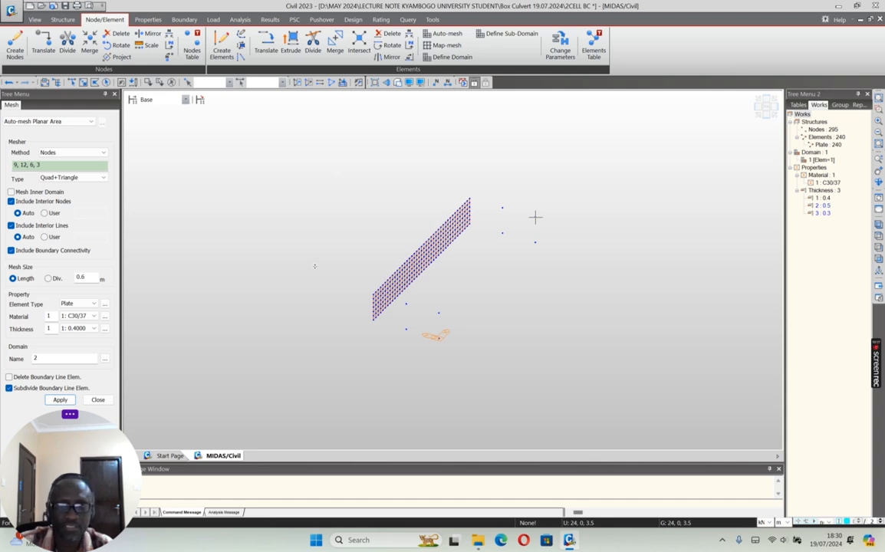
{"action": "left_click", "coordinate": [439, 313]}
{"action": "left_click", "coordinate": [535, 217]}
{"action": "left_click", "coordinate": [535, 243]}
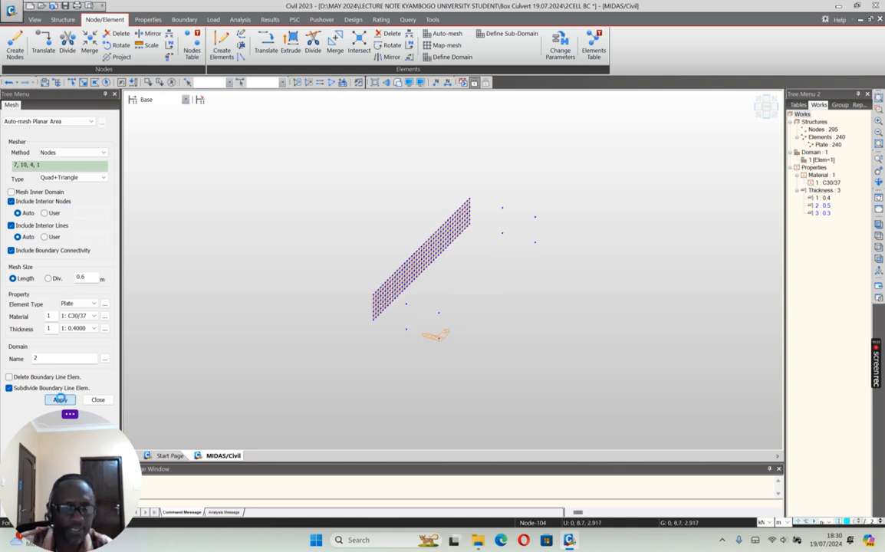
{"action": "left_click", "coordinate": [60, 400]}
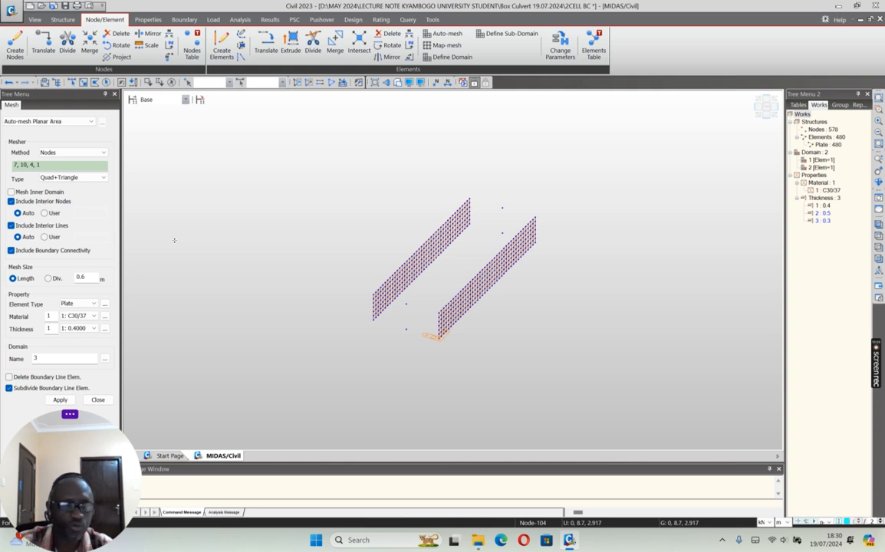
Step: Auto-mesh the middle wall through corner nodes 8, 11, 5 and 2 with thickness 3 (0.3 m)
{"action": "left_click", "coordinate": [93, 328]}
{"action": "left_click", "coordinate": [77, 350]}
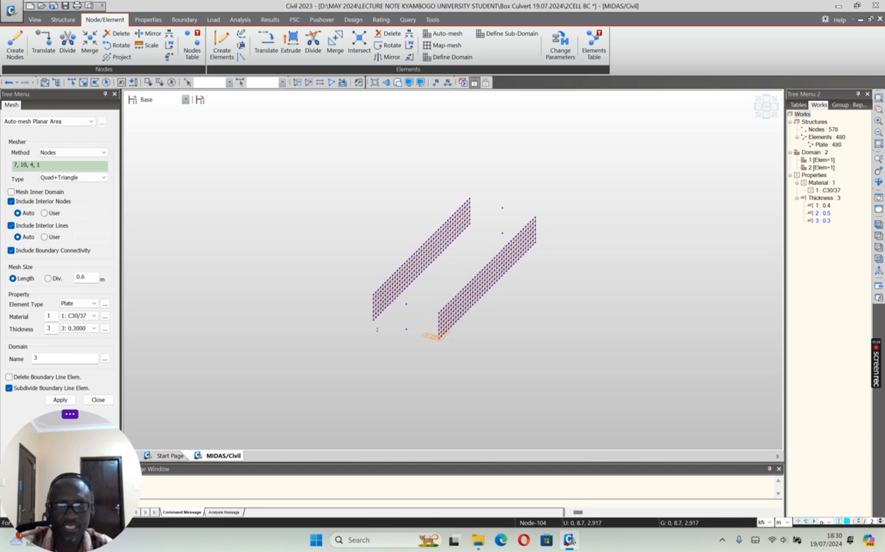
{"action": "left_click", "coordinate": [406, 305]}
{"action": "left_click", "coordinate": [502, 207]}
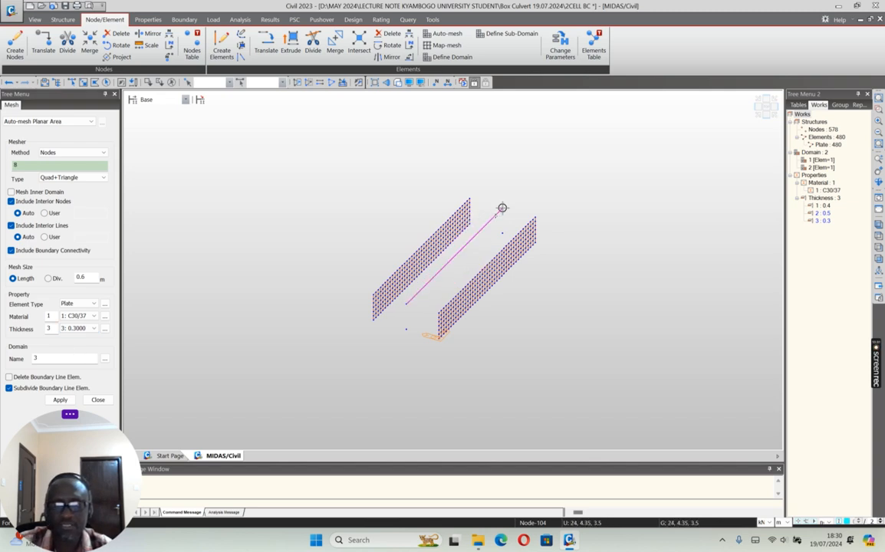
{"action": "left_click", "coordinate": [501, 233]}
{"action": "left_click", "coordinate": [62, 401]}
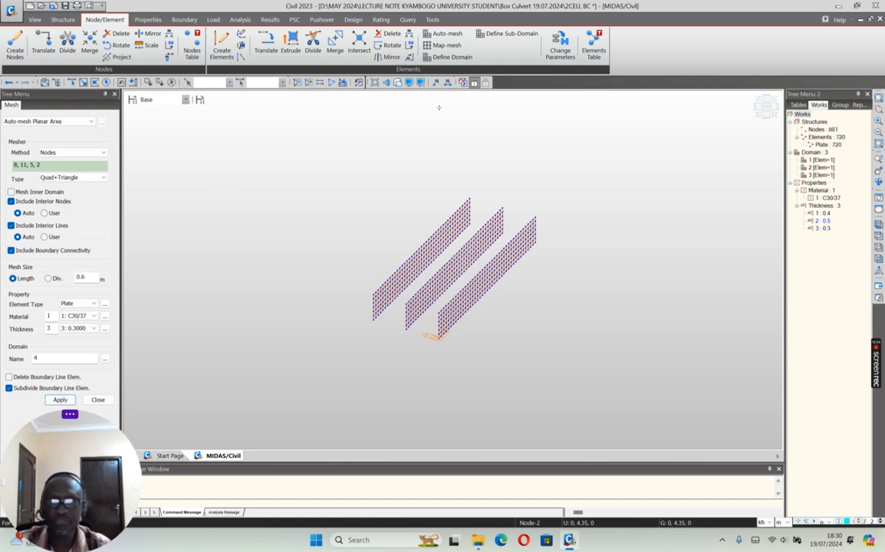
Step: Change the drawing display options to colour the plates by thickness property and check the three walls in shaded view
{"action": "left_click", "coordinate": [398, 83]}
{"action": "left_click", "coordinate": [463, 83]}
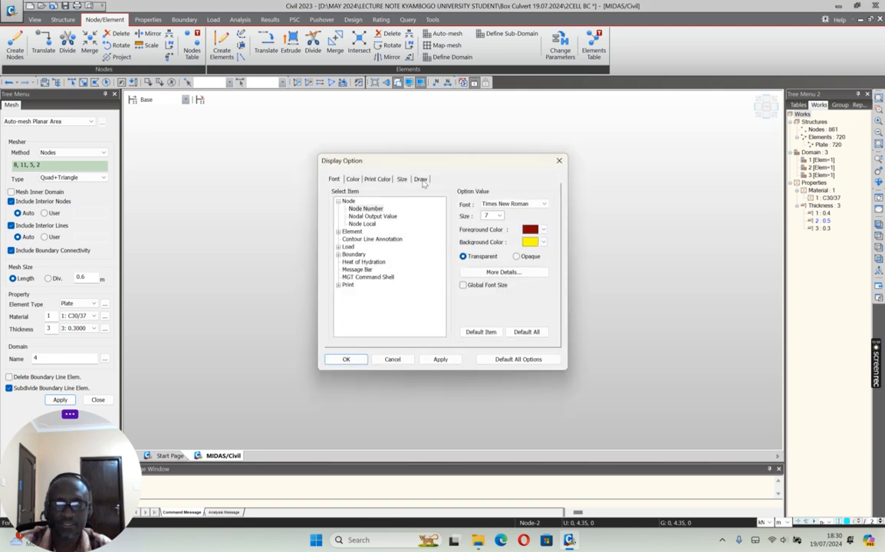
{"action": "left_click", "coordinate": [421, 180]}
{"action": "left_click", "coordinate": [440, 359]}
{"action": "left_click", "coordinate": [392, 359]}
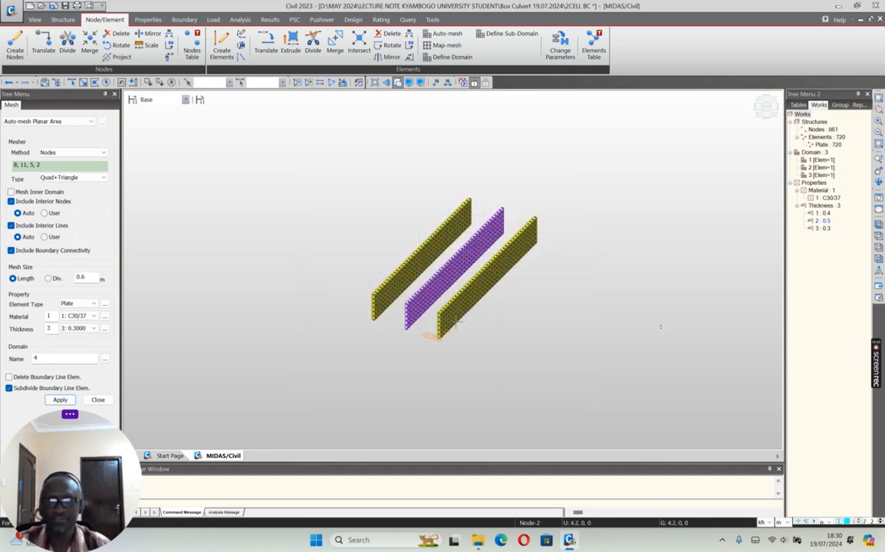
{"action": "left_click", "coordinate": [399, 83]}
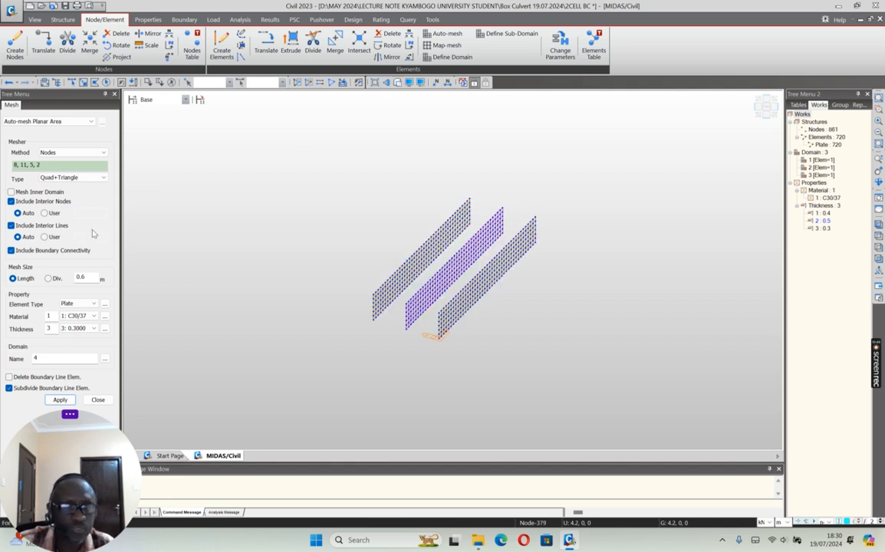
{"action": "left_click", "coordinate": [93, 328]}
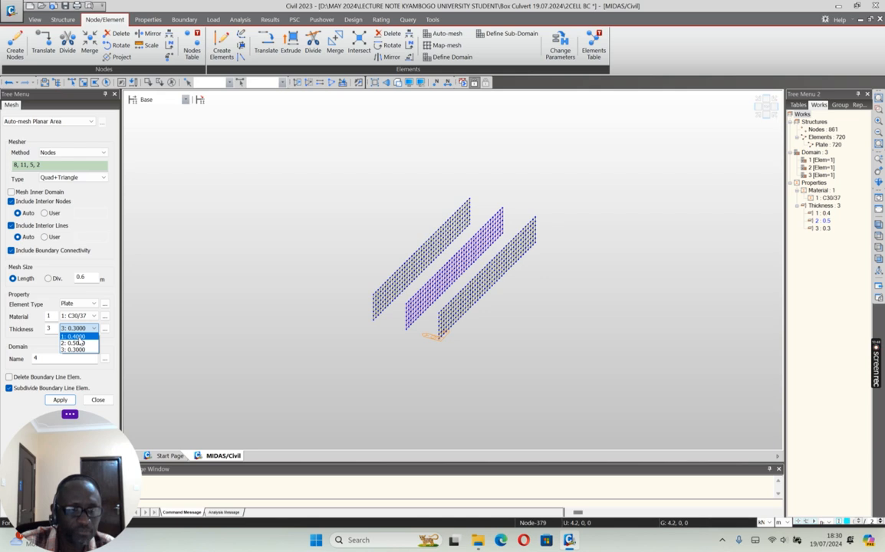
{"action": "left_click", "coordinate": [77, 337]}
{"action": "left_click", "coordinate": [95, 329]}
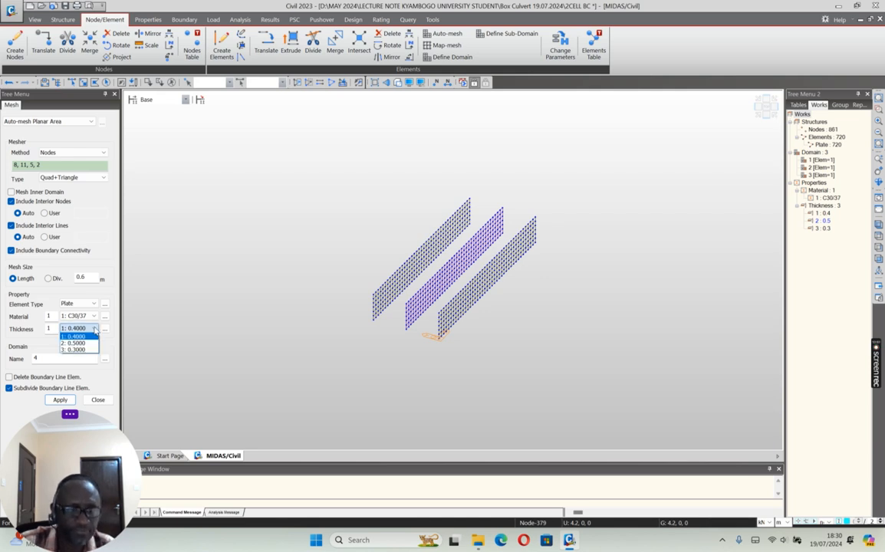
{"action": "left_click", "coordinate": [76, 342]}
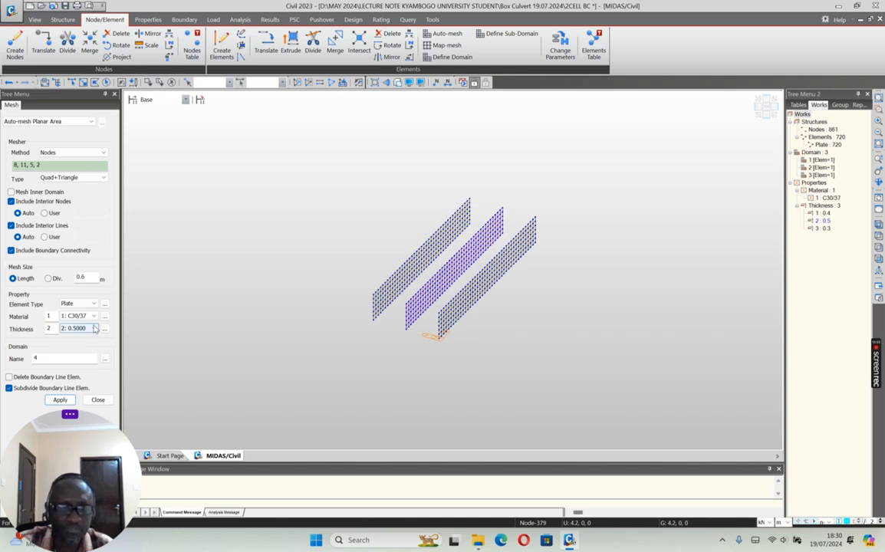
{"action": "left_click", "coordinate": [95, 329]}
{"action": "left_click", "coordinate": [76, 336]}
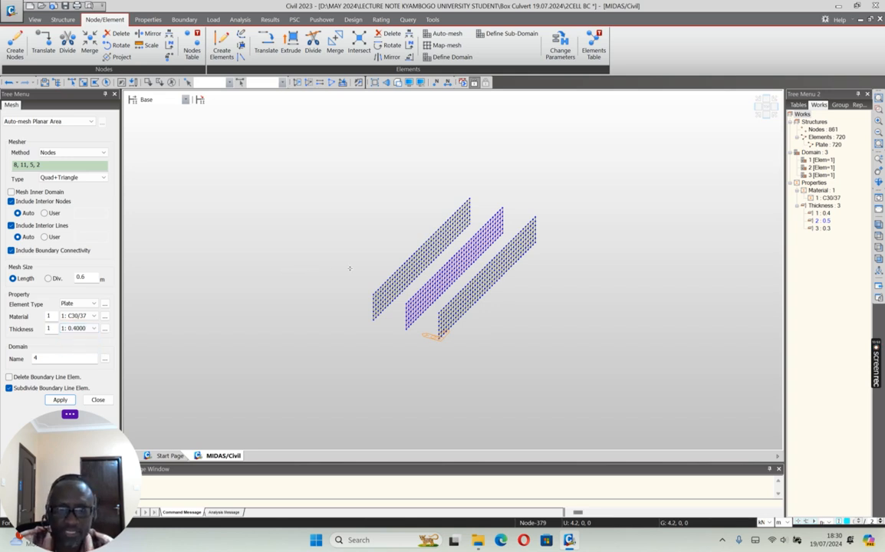
{"action": "left_click", "coordinate": [364, 289]}
{"action": "left_click", "coordinate": [469, 199]}
{"action": "left_click", "coordinate": [535, 217]}
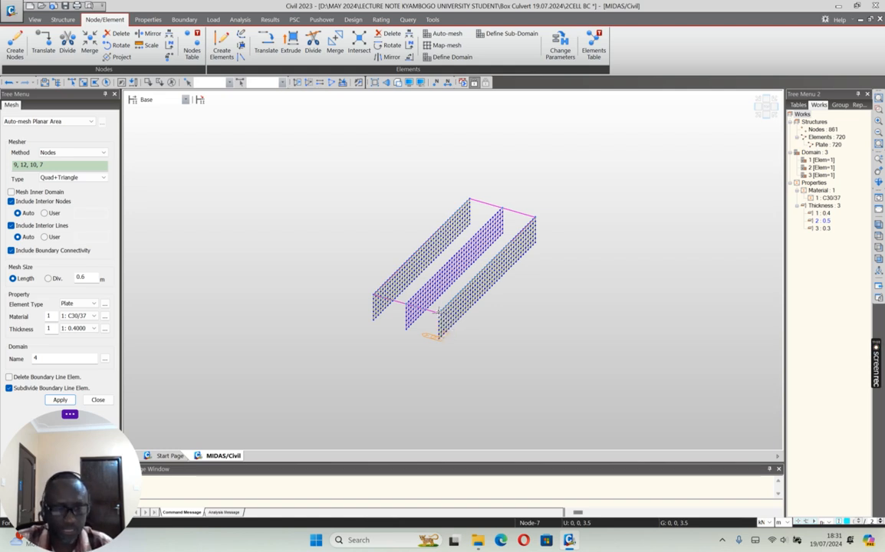
Step: Auto-mesh the bottom slab through corner nodes 6, 4, 1 and 3 with thickness 2 (0.5 m), and check it in shaded view
{"action": "left_click", "coordinate": [93, 328]}
{"action": "left_click", "coordinate": [73, 308]}
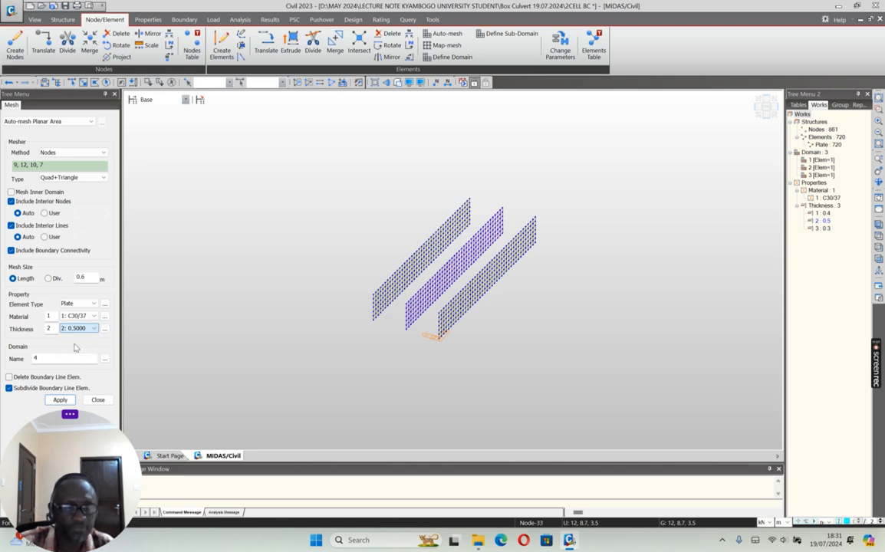
{"action": "left_click", "coordinate": [470, 224]}
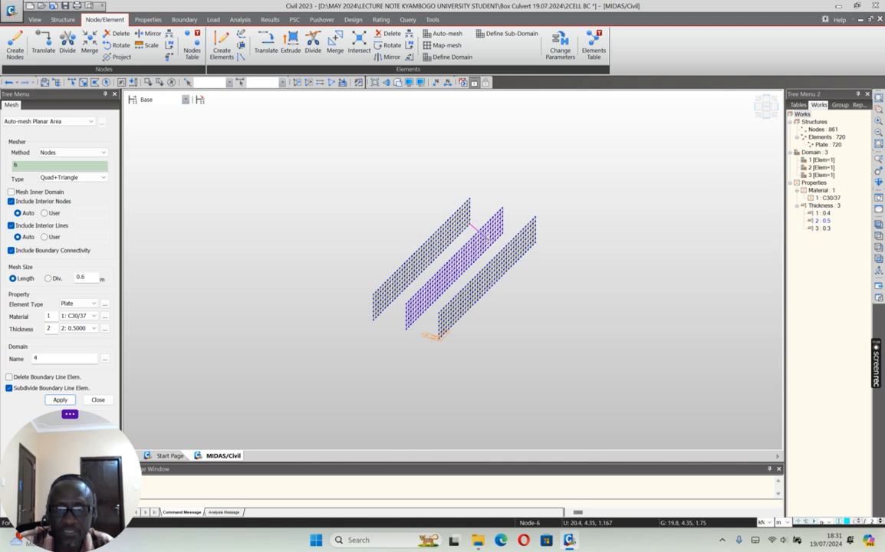
{"action": "left_click", "coordinate": [440, 337]}
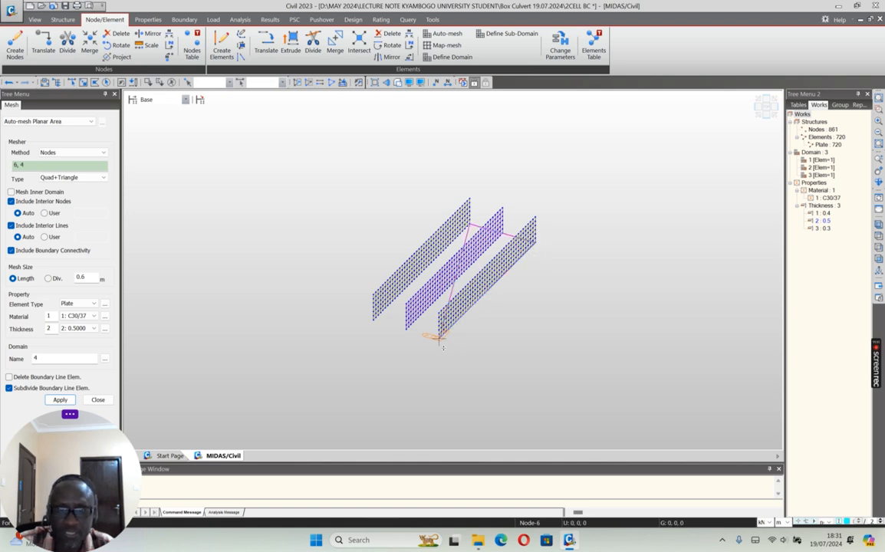
{"action": "left_click", "coordinate": [373, 322]}
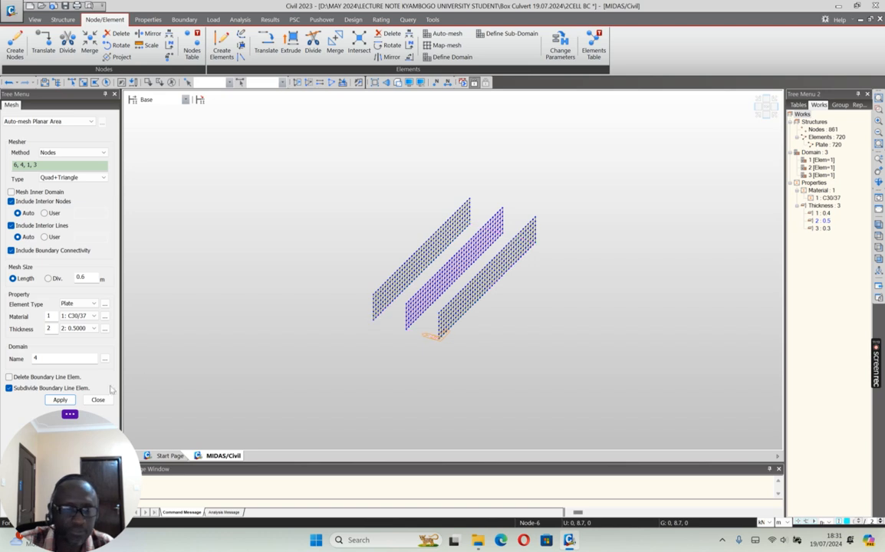
{"action": "left_click", "coordinate": [60, 399]}
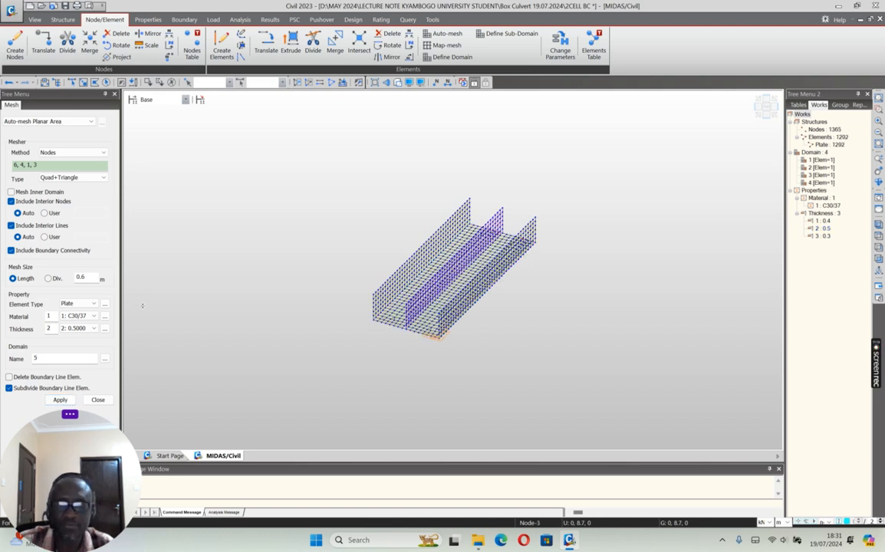
{"action": "left_click", "coordinate": [397, 83]}
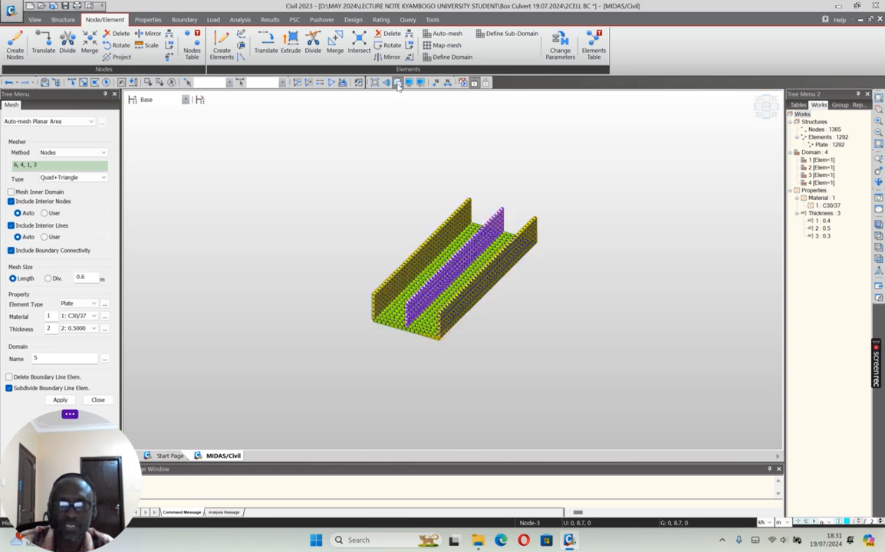
{"action": "left_click", "coordinate": [397, 84]}
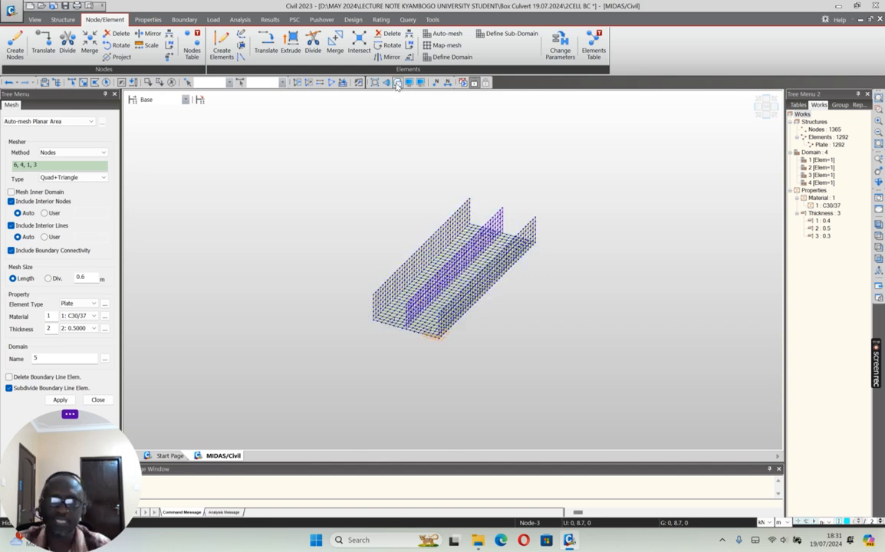
Step: Auto-mesh the top slab through corner nodes 9, 7, 10 and 12 with thickness 1 (0.4 m)
{"action": "left_click", "coordinate": [84, 329]}
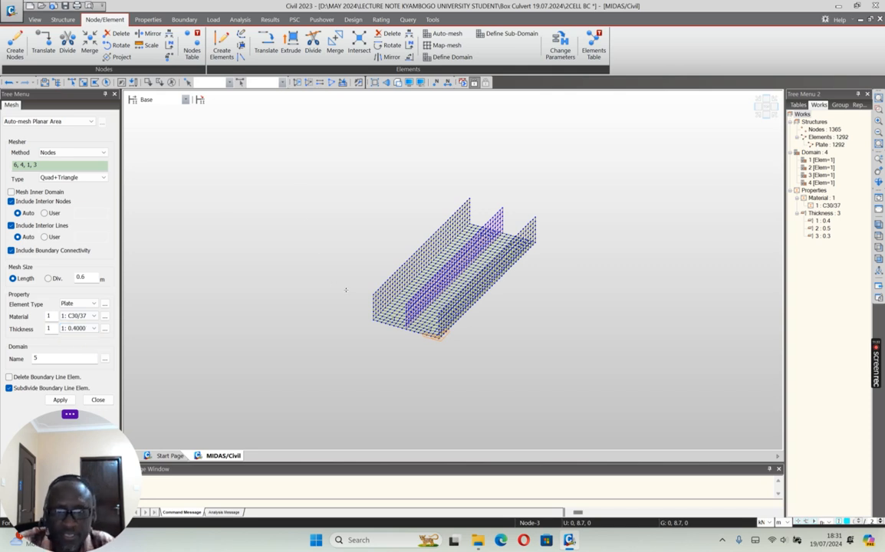
{"action": "scroll", "coordinate": [338, 266], "scroll_direction": "up", "scroll_amount": 2}
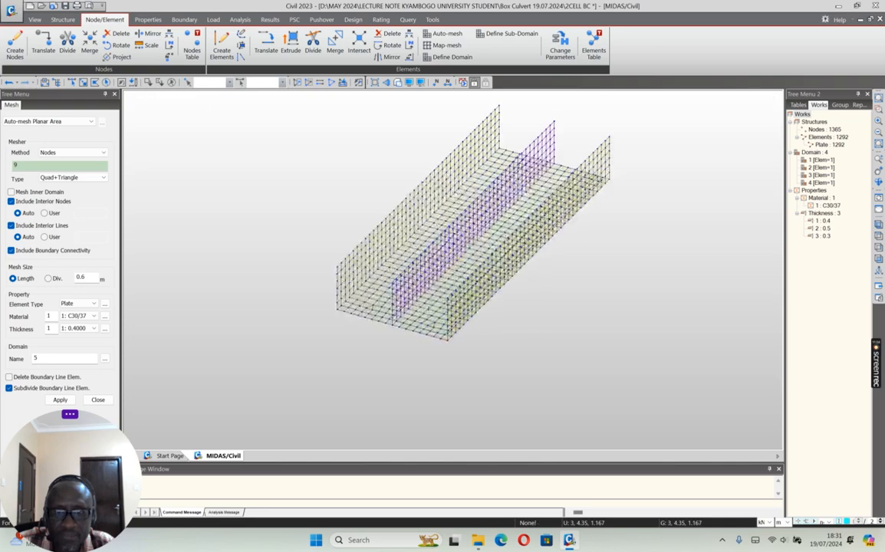
{"action": "scroll", "coordinate": [451, 318], "scroll_direction": "up", "scroll_amount": 6}
{"action": "left_click", "coordinate": [439, 246]}
{"action": "scroll", "coordinate": [414, 302], "scroll_direction": "down", "scroll_amount": 1}
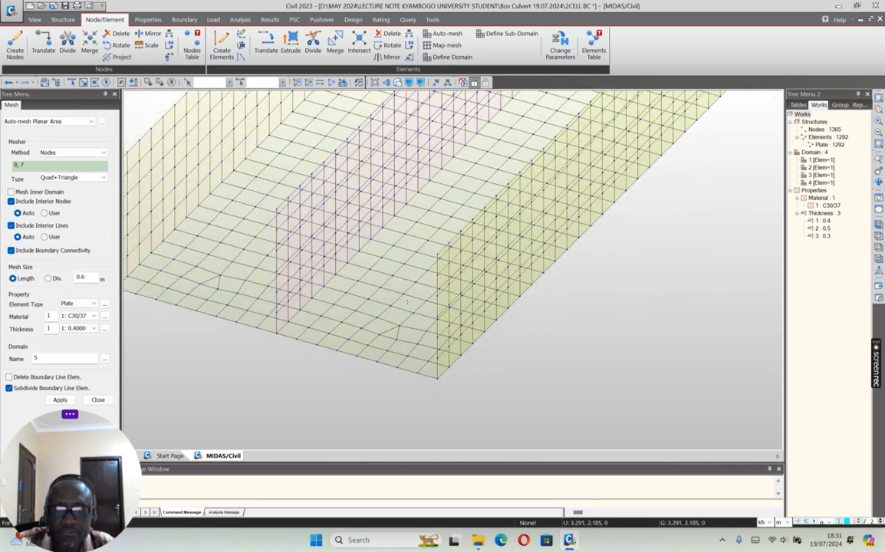
{"action": "scroll", "coordinate": [408, 303], "scroll_direction": "down", "scroll_amount": 8}
{"action": "left_click", "coordinate": [498, 224]}
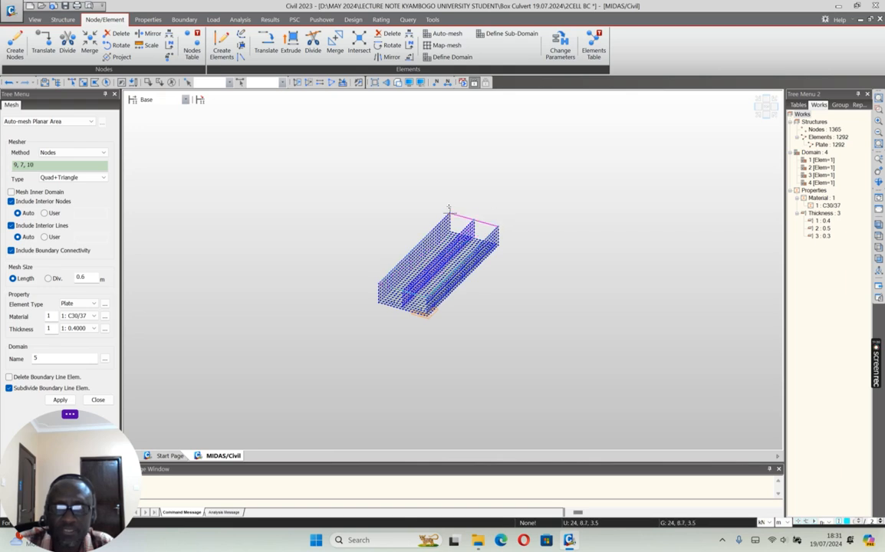
{"action": "left_click", "coordinate": [60, 400]}
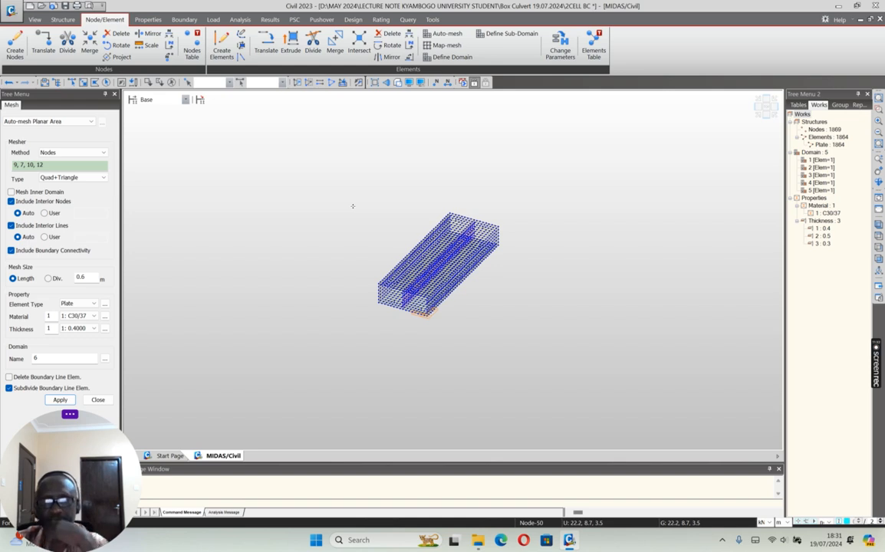
Step: Examine the complete culvert in shaded display from the isometric, front and top views
{"action": "left_click", "coordinate": [359, 81]}
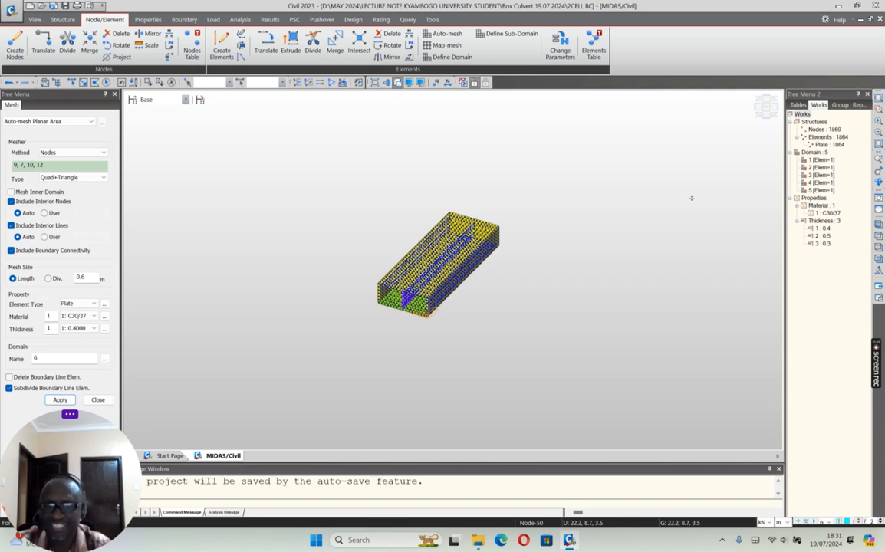
{"action": "scroll", "coordinate": [408, 278], "scroll_direction": "up", "scroll_amount": 1}
{"action": "scroll", "coordinate": [415, 270], "scroll_direction": "up", "scroll_amount": 3}
{"action": "scroll", "coordinate": [414, 270], "scroll_direction": "down", "scroll_amount": 3}
{"action": "scroll", "coordinate": [415, 270], "scroll_direction": "up", "scroll_amount": 1}
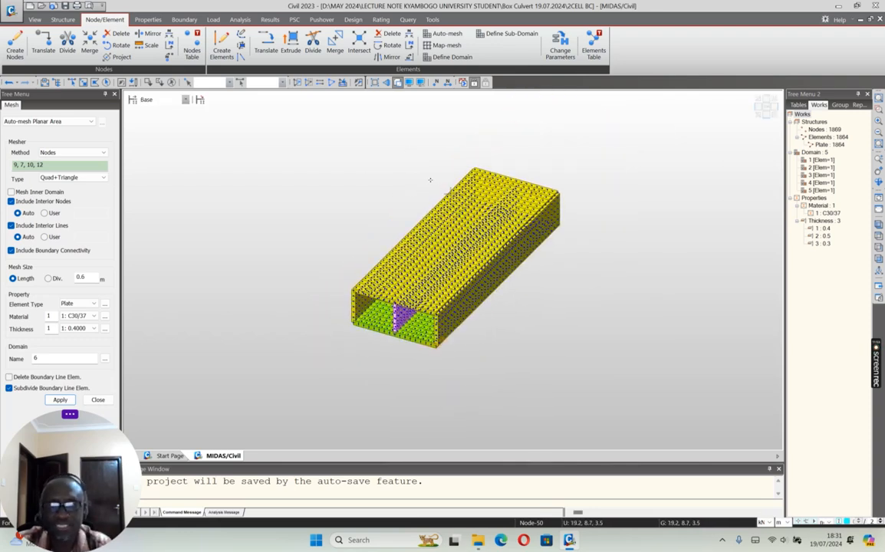
{"action": "scroll", "coordinate": [430, 179], "scroll_direction": "up", "scroll_amount": 1}
{"action": "scroll", "coordinate": [481, 168], "scroll_direction": "down", "scroll_amount": 2}
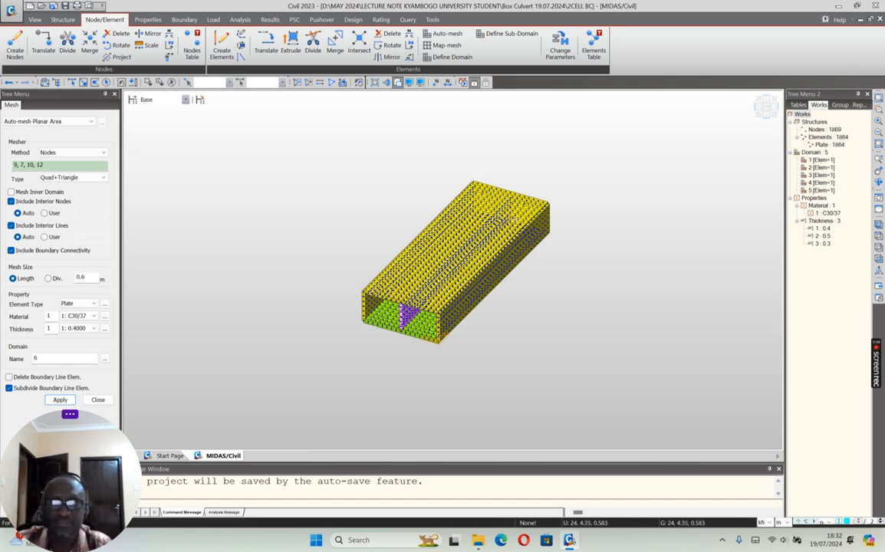
{"action": "left_click", "coordinate": [880, 182]}
{"action": "mouse_move", "coordinate": [459, 279]}
{"action": "left_mouse_down"}
{"action": "mouse_move", "coordinate": [482, 259]}
{"action": "mouse_move", "coordinate": [514, 257]}
{"action": "mouse_move", "coordinate": [512, 305]}
{"action": "mouse_move", "coordinate": [447, 300]}
{"action": "mouse_move", "coordinate": [422, 272]}
{"action": "mouse_move", "coordinate": [422, 252]}
{"action": "mouse_move", "coordinate": [383, 264]}
{"action": "mouse_move", "coordinate": [464, 299]}
{"action": "mouse_move", "coordinate": [474, 278]}
{"action": "mouse_move", "coordinate": [486, 292]}
{"action": "mouse_move", "coordinate": [446, 270]}
{"action": "mouse_move", "coordinate": [439, 276]}
{"action": "mouse_move", "coordinate": [464, 290]}
{"action": "left_mouse_up"}
{"action": "left_click", "coordinate": [759, 117]}
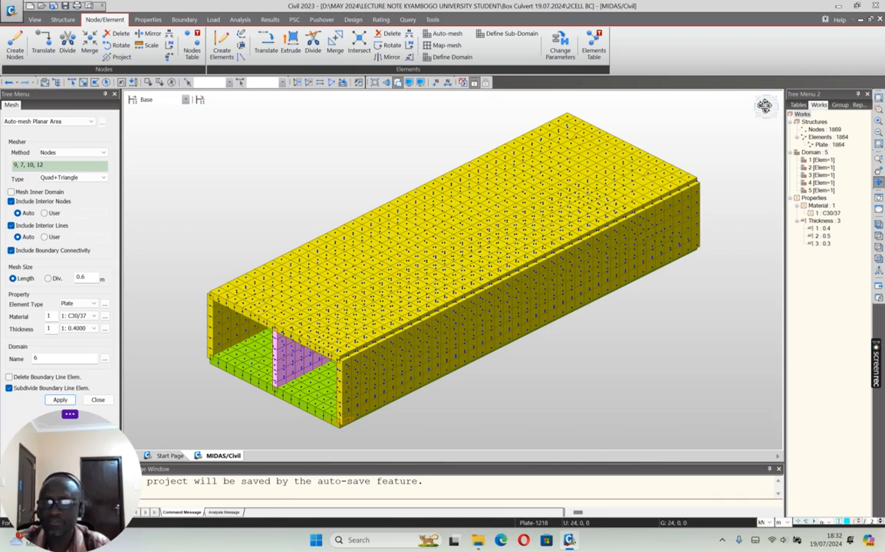
{"action": "left_click", "coordinate": [764, 112]}
{"action": "left_click", "coordinate": [765, 112]}
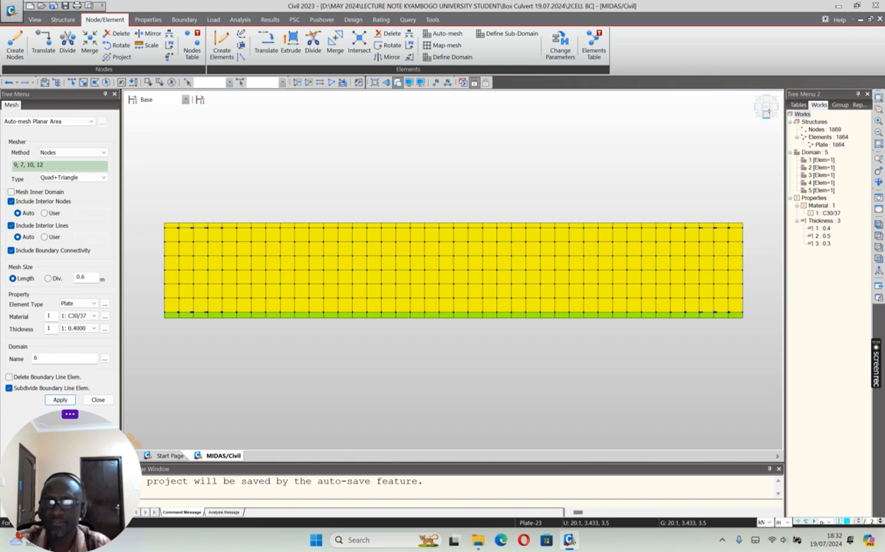
{"action": "left_click", "coordinate": [765, 110]}
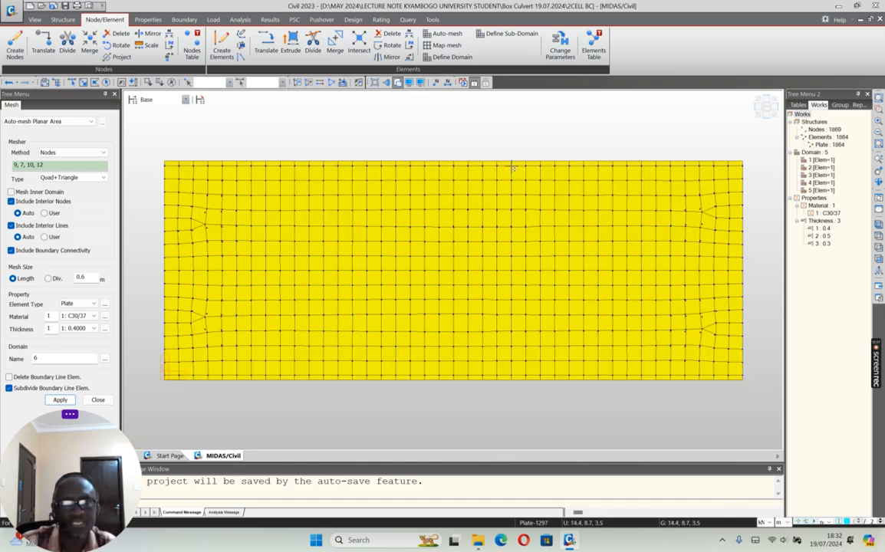
{"action": "left_click", "coordinate": [765, 116]}
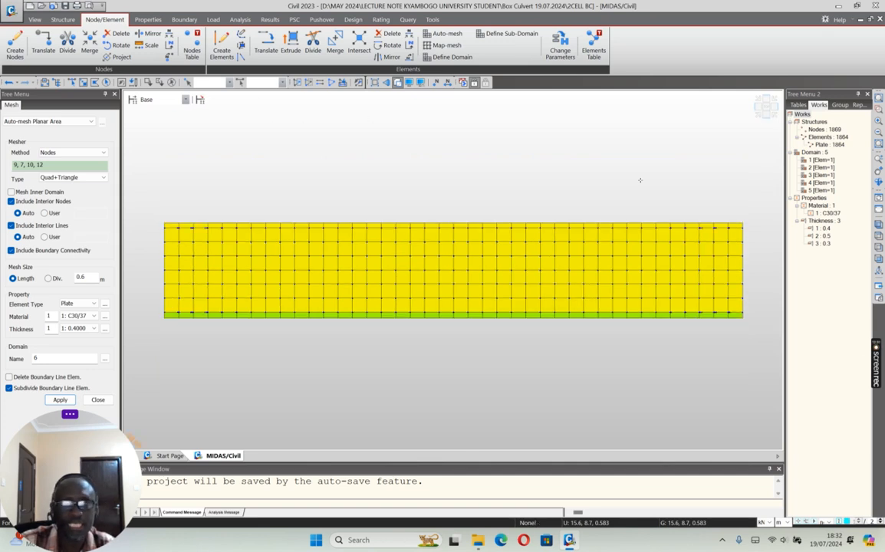
{"action": "left_click", "coordinate": [764, 107]}
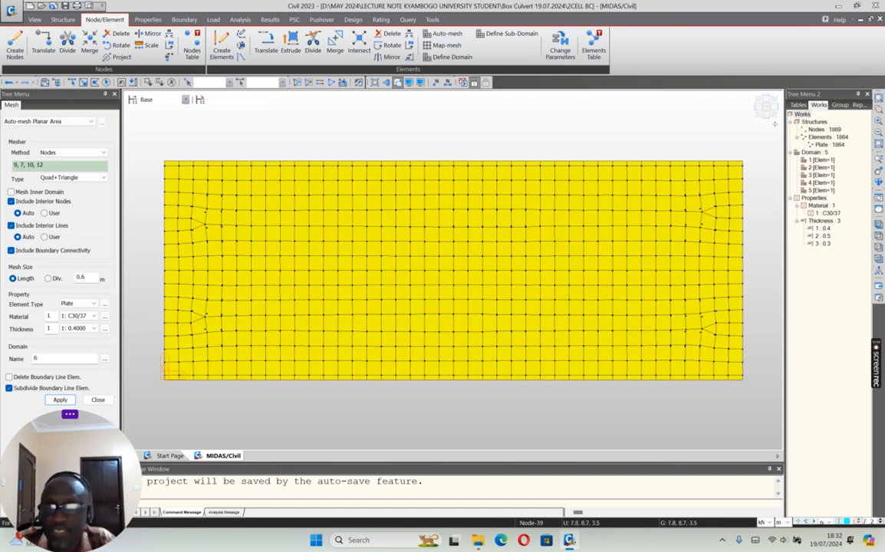
Step: Turn off the shaded display and isolate the bottom slab's nodes and plates in isometric view
{"action": "left_click", "coordinate": [768, 116]}
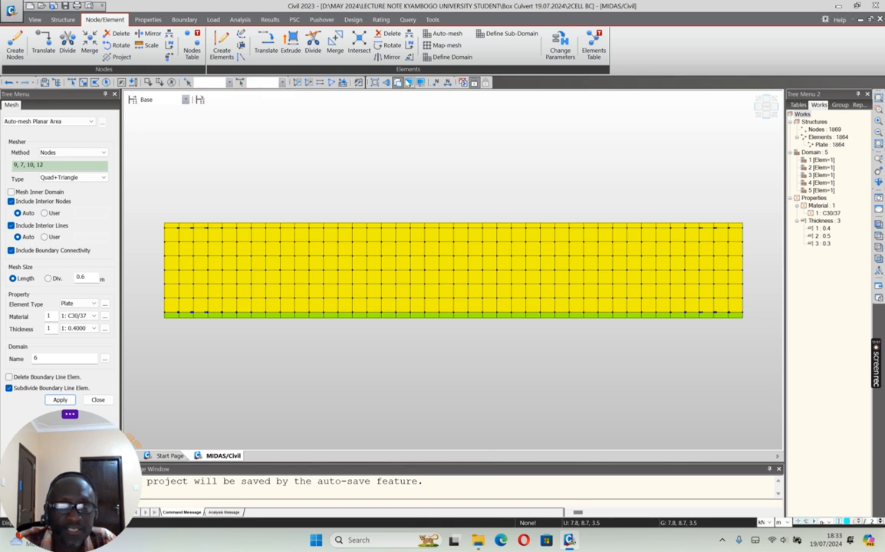
{"action": "left_click", "coordinate": [398, 82]}
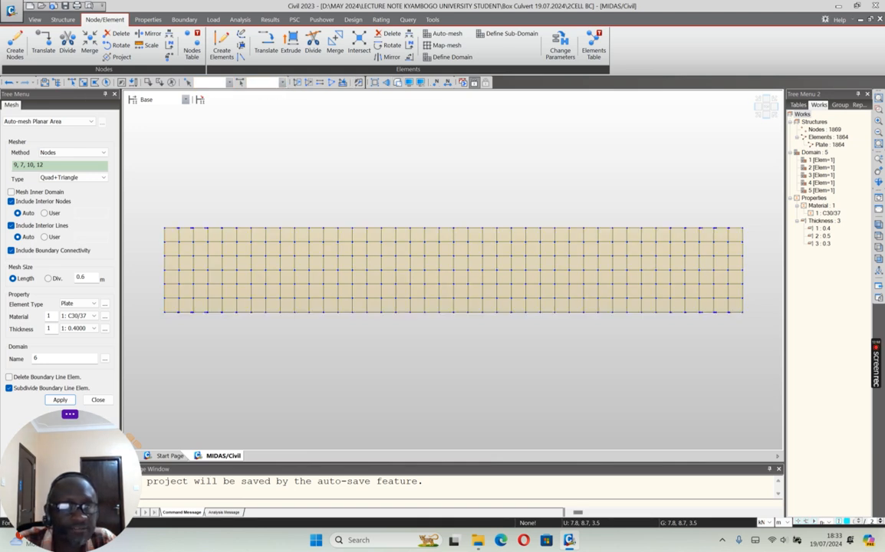
{"action": "left_click_drag", "start_coordinate": [145, 308], "coordinate": [778, 338]}
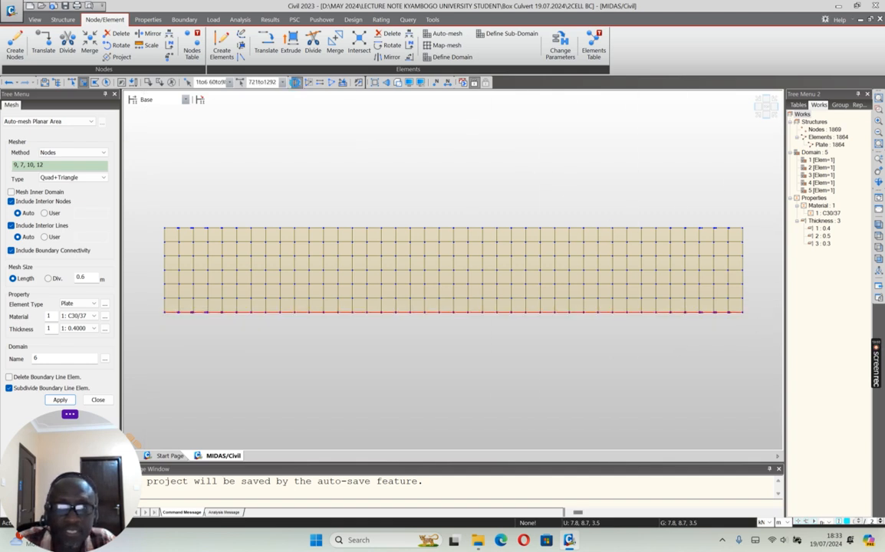
{"action": "left_click", "coordinate": [758, 117]}
{"action": "left_click", "coordinate": [758, 117]}
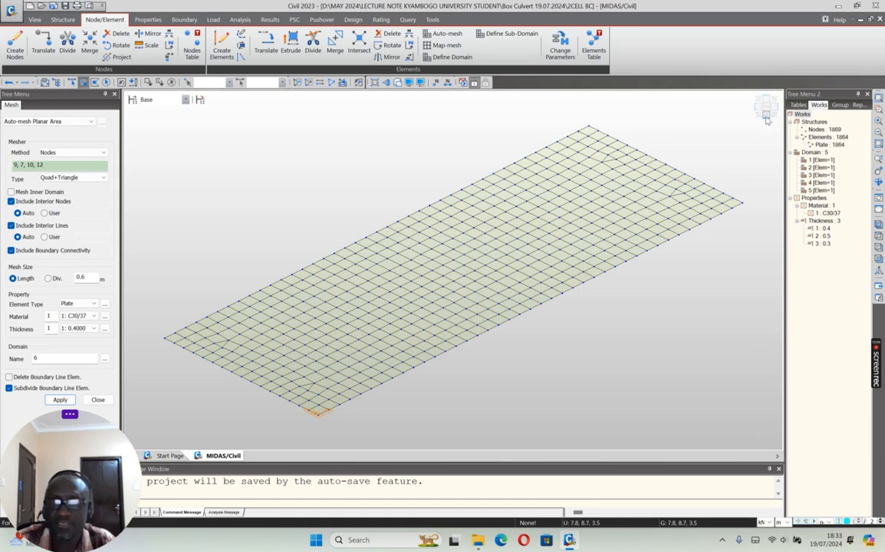
Step: Copy end nodes 1, 2 and 3 of the bottom slab by -4, 0, 0 m
{"action": "left_click", "coordinate": [766, 106]}
{"action": "left_click_drag", "start_coordinate": [238, 171], "coordinate": [276, 206]}
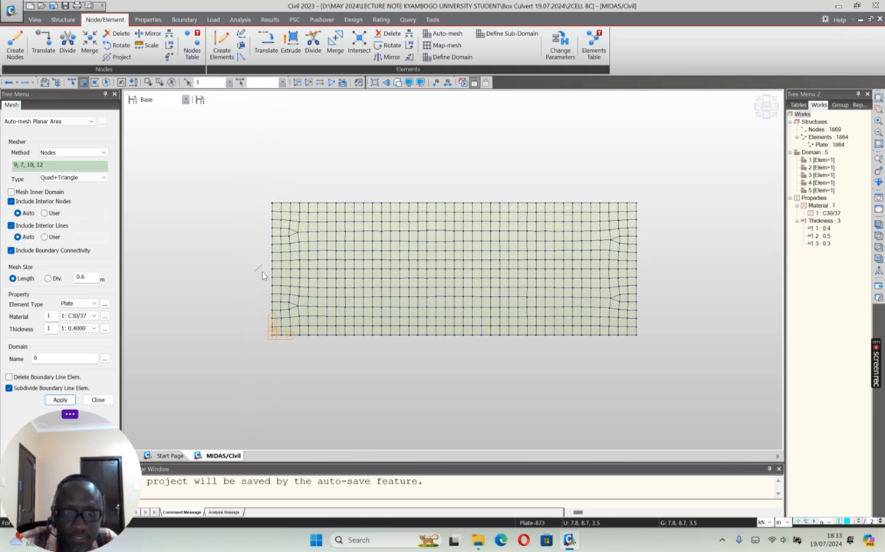
{"action": "left_click_drag", "start_coordinate": [274, 273], "coordinate": [276, 273]}
{"action": "left_click_drag", "start_coordinate": [255, 330], "coordinate": [281, 355]}
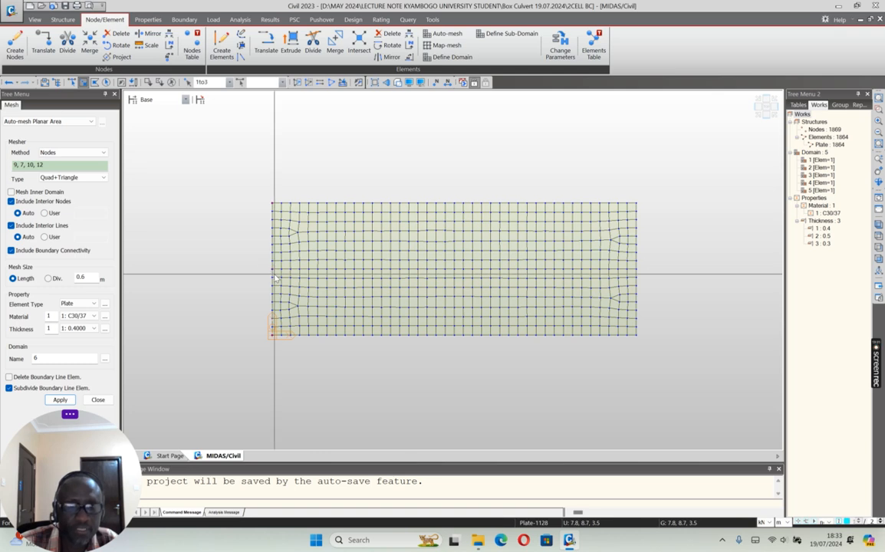
{"action": "left_click", "coordinate": [43, 45]}
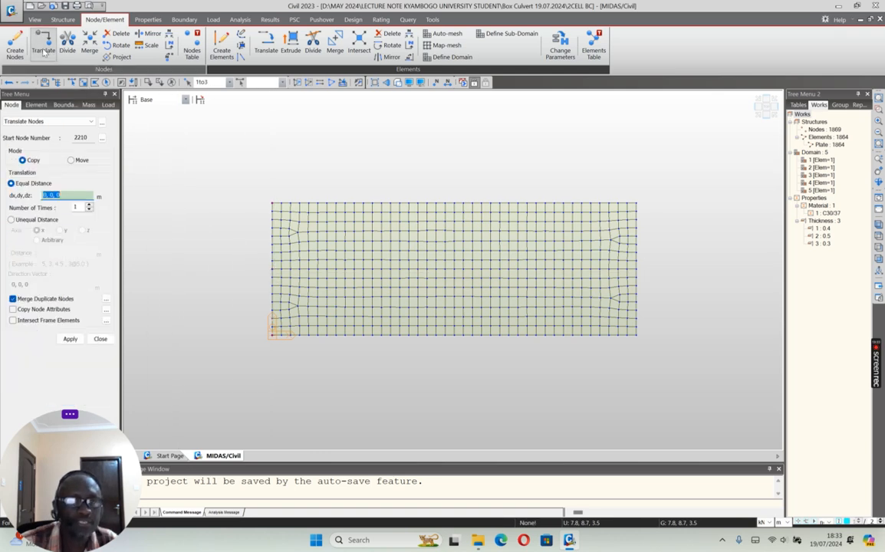
{"action": "left_click", "coordinate": [44, 195]}
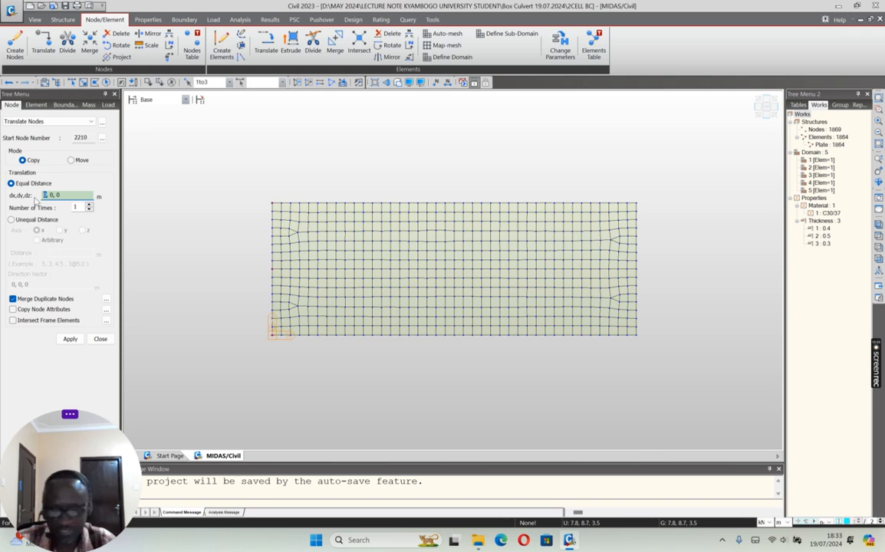
{"action": "type", "text": "-4"}
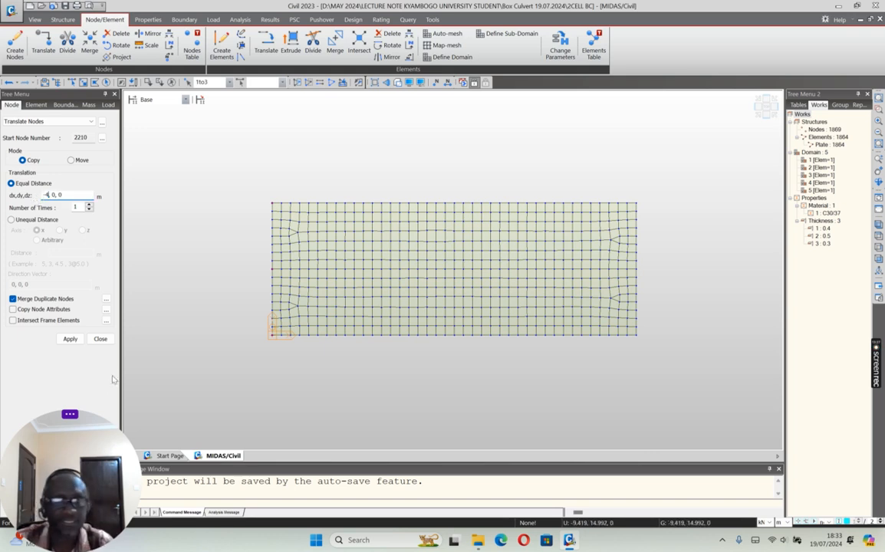
{"action": "left_click", "coordinate": [70, 339]}
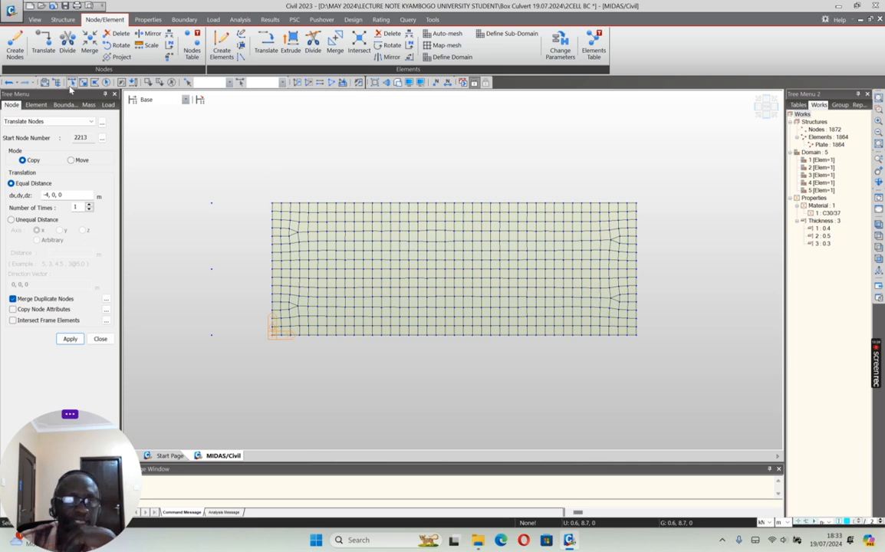
Step: Copy node 2212, the upper outer corner in plan, by 0, 4, 0 m
{"action": "left_click_drag", "start_coordinate": [203, 186], "coordinate": [228, 345]}
{"action": "left_click_drag", "start_coordinate": [204, 193], "coordinate": [225, 218]}
{"action": "double_click", "coordinate": [48, 195]}
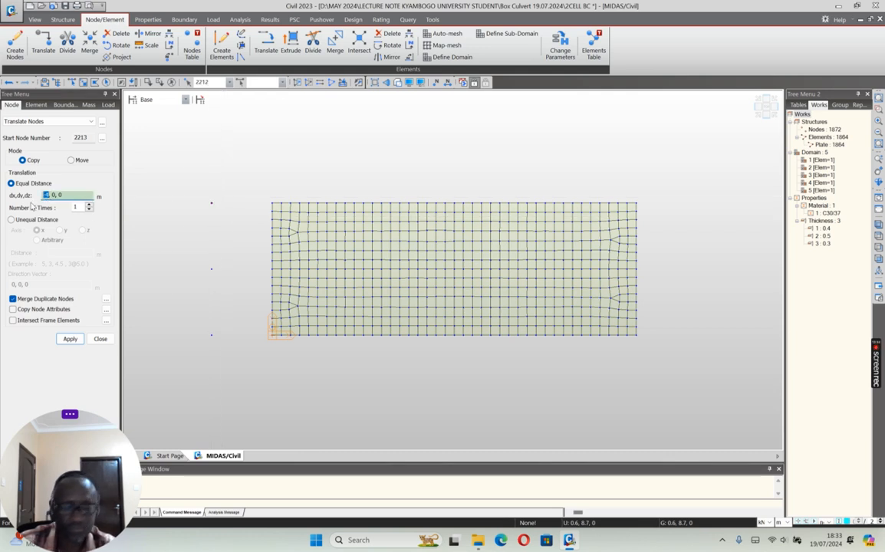
{"action": "type", "text": "0"}
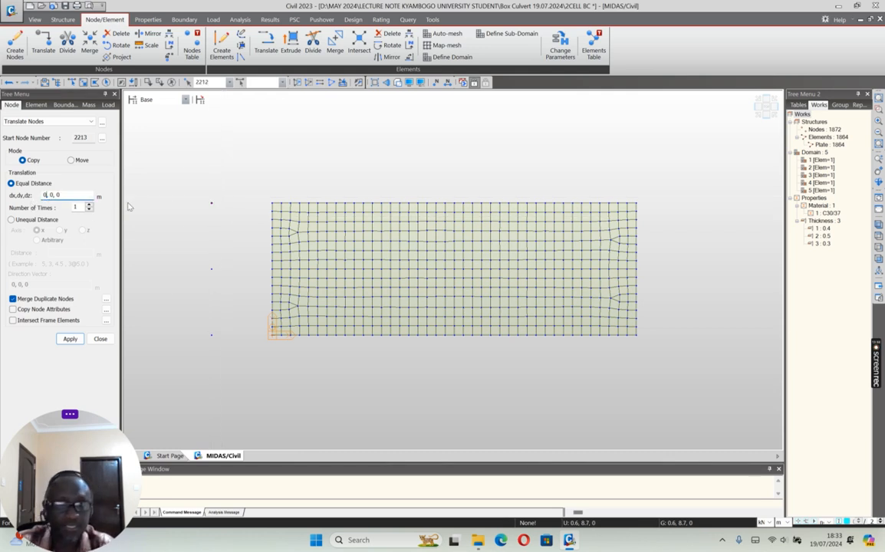
{"action": "triple_click", "coordinate": [53, 196]}
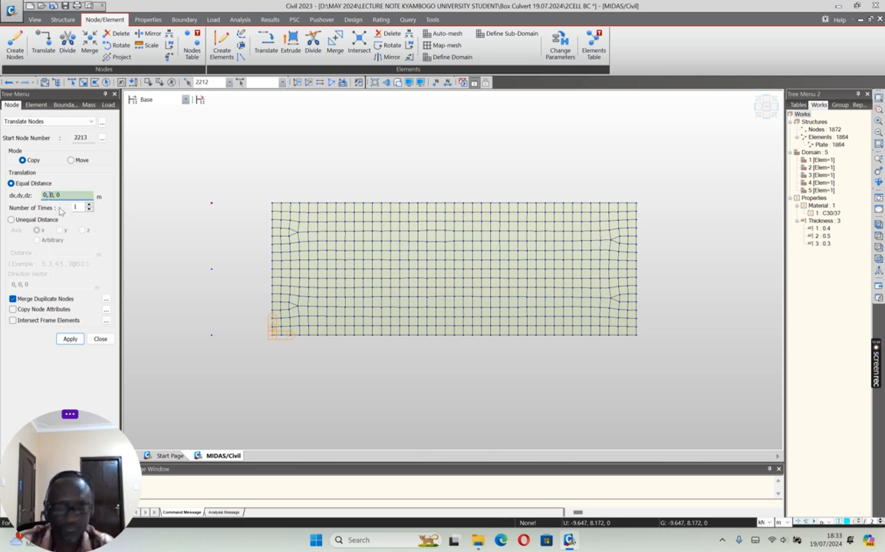
{"action": "type", "text": "4"}
{"action": "key", "text": "Delete"}
{"action": "left_click", "coordinate": [69, 338]}
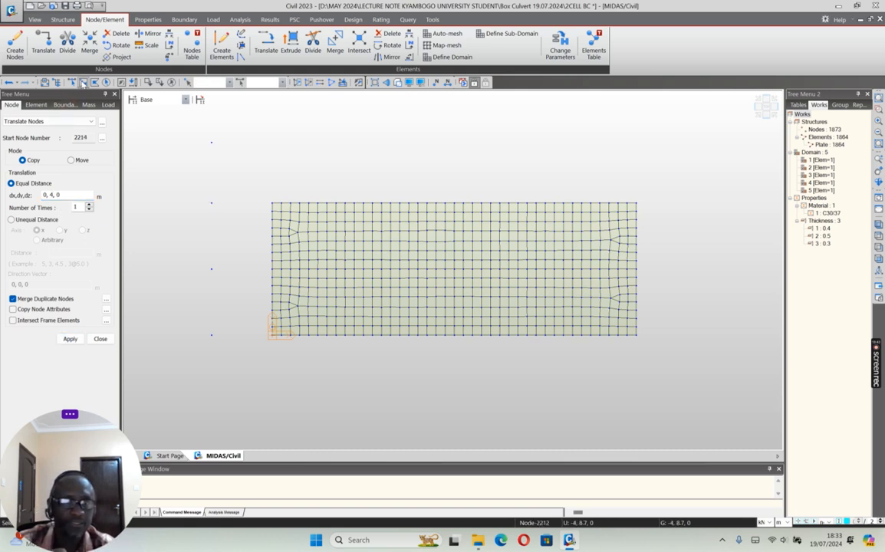
Step: Copy node 2210, the lower outer corner in plan, by 0, -4, 0 m
{"action": "left_click", "coordinate": [211, 335]}
{"action": "left_click", "coordinate": [51, 194]}
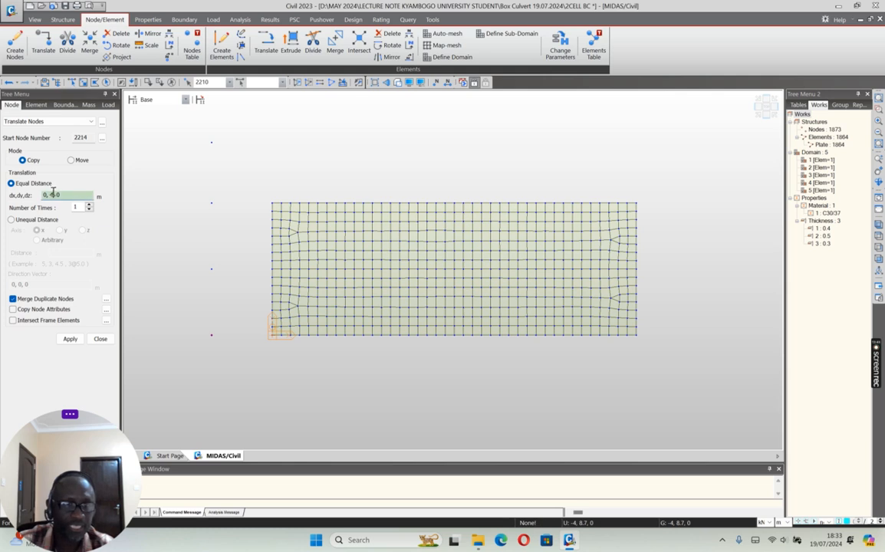
{"action": "left_click", "coordinate": [51, 194]}
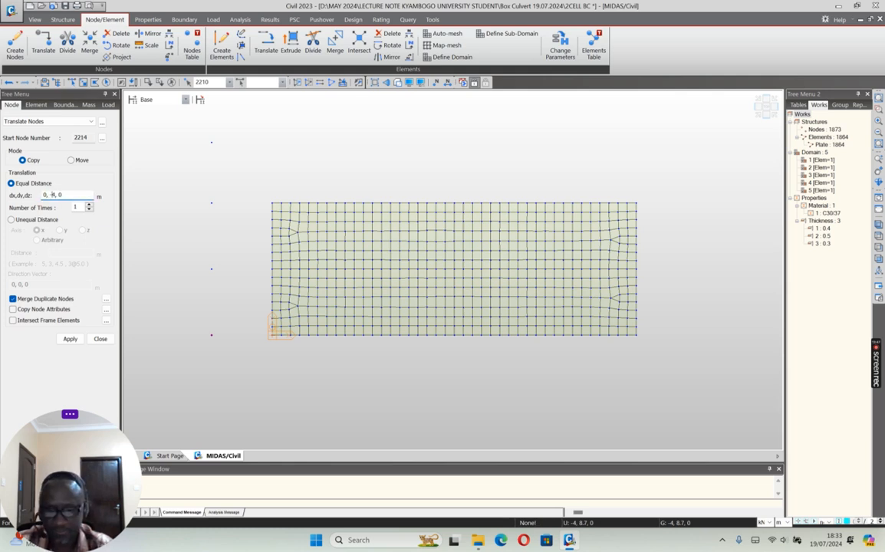
{"action": "left_click", "coordinate": [69, 338]}
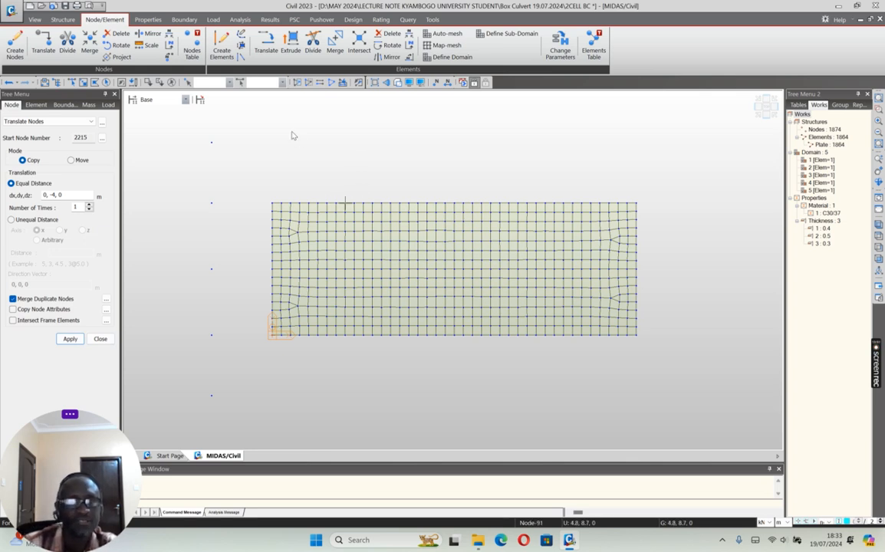
Step: Auto-mesh the flared apron slab through nodes 2213, 3, 1 and 2214 with Quad+Triangle plates, mesh size 0.6 m and thickness 1 (0.4 m)
{"action": "left_click", "coordinate": [444, 34]}
{"action": "left_click", "coordinate": [76, 152]}
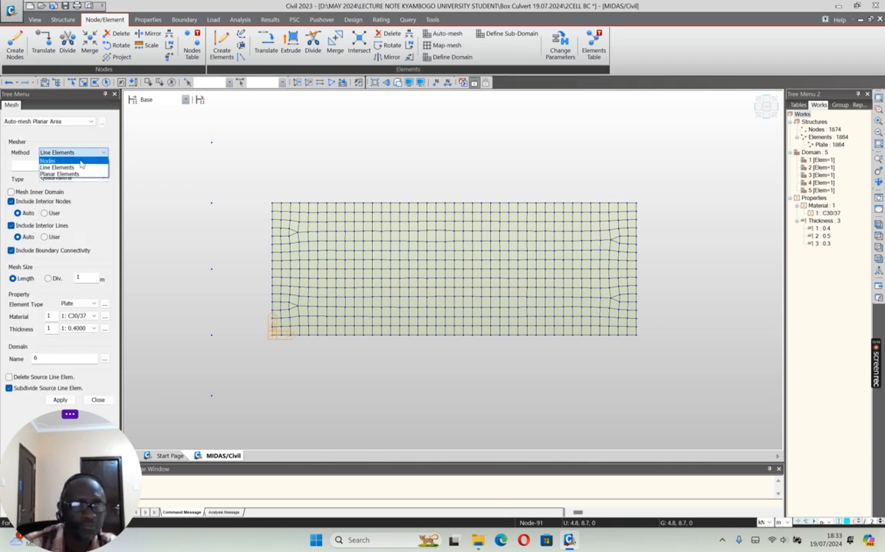
{"action": "left_click", "coordinate": [50, 160]}
{"action": "left_click", "coordinate": [102, 178]}
{"action": "left_click", "coordinate": [67, 187]}
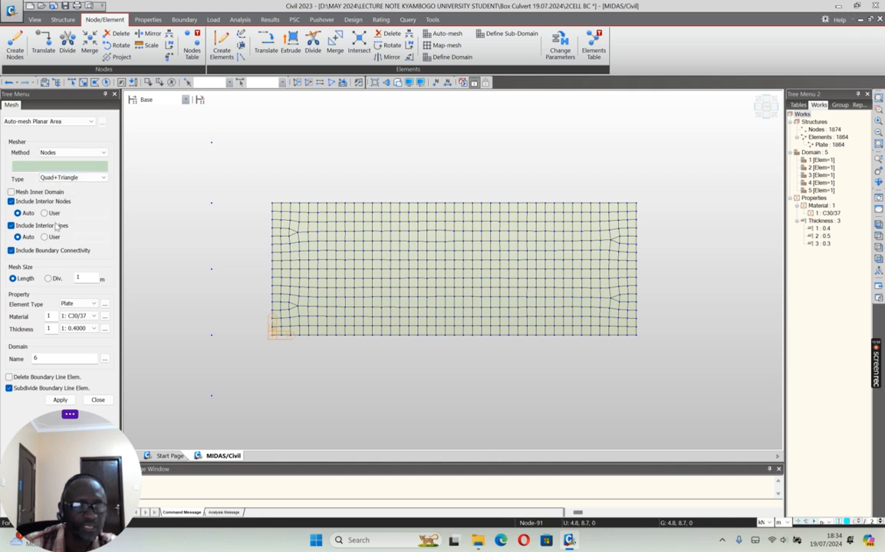
{"action": "double_click", "coordinate": [89, 278]}
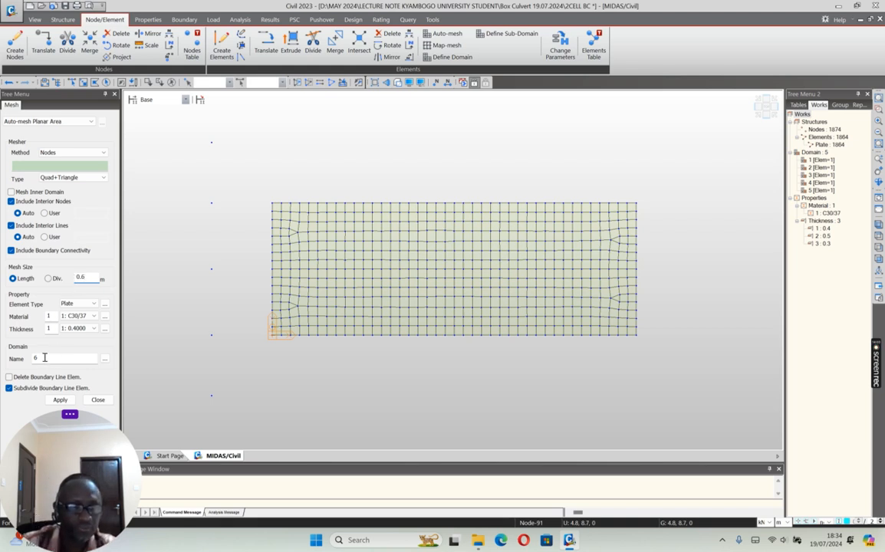
{"action": "left_click", "coordinate": [59, 166]}
{"action": "left_click_drag", "start_coordinate": [212, 143], "coordinate": [272, 203]}
{"action": "left_click", "coordinate": [272, 335]}
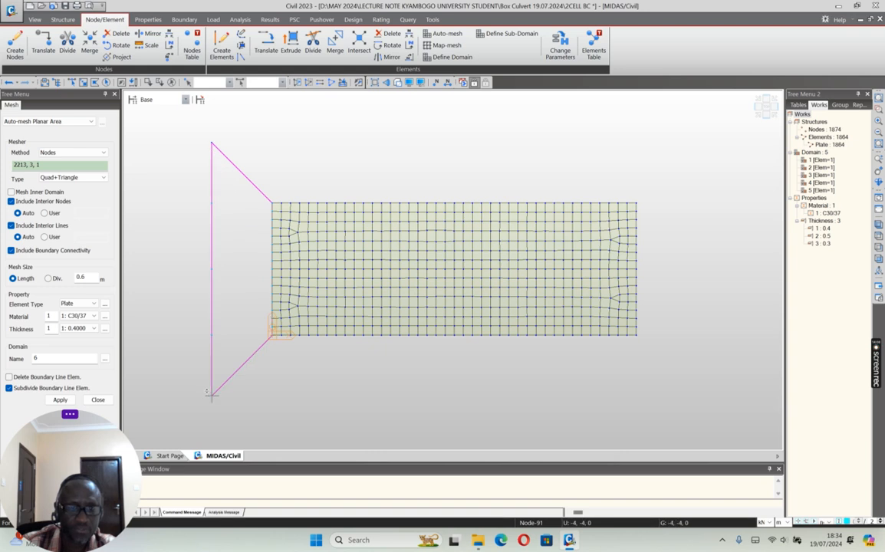
{"action": "left_click", "coordinate": [62, 401]}
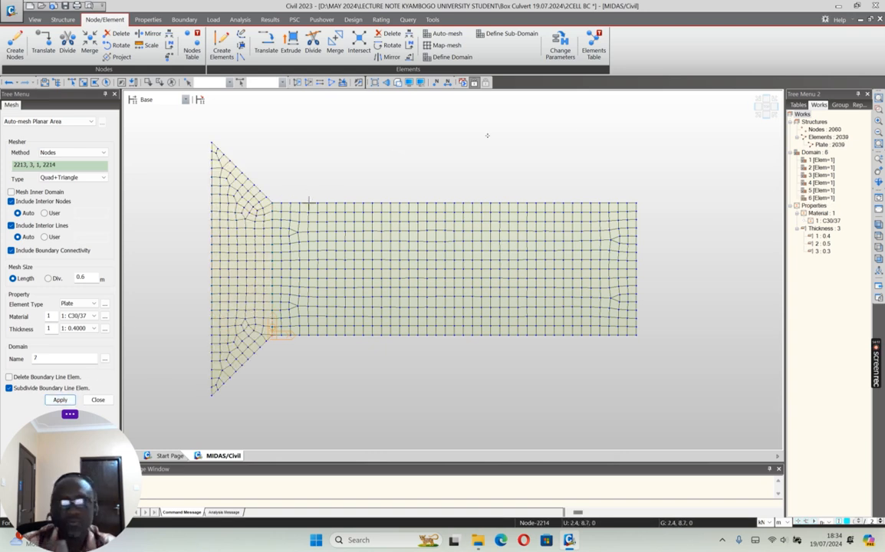
Step: Mirror-copy the flared apron's elements about the y-z plane at x = 12 m, enabling all intersect, attribute-copying, beta angle and reverse element local options
{"action": "left_click", "coordinate": [759, 116]}
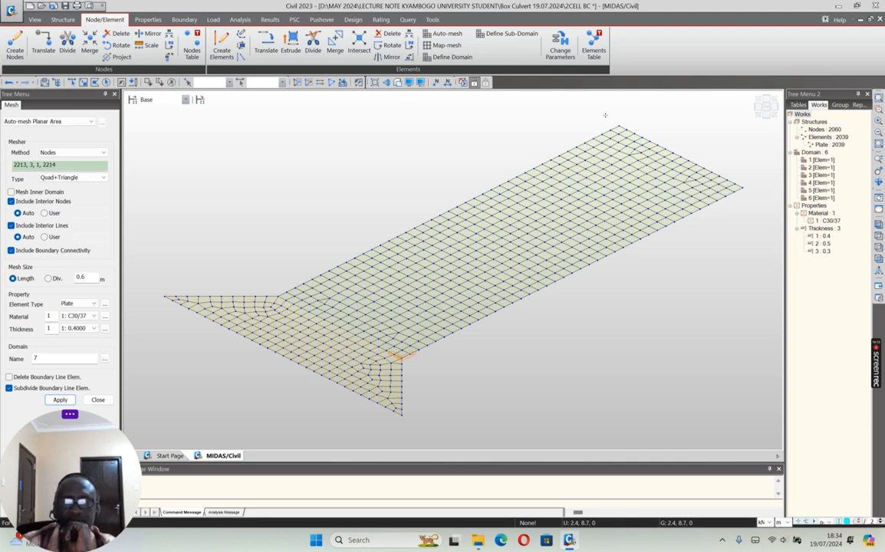
{"action": "left_click", "coordinate": [398, 83]}
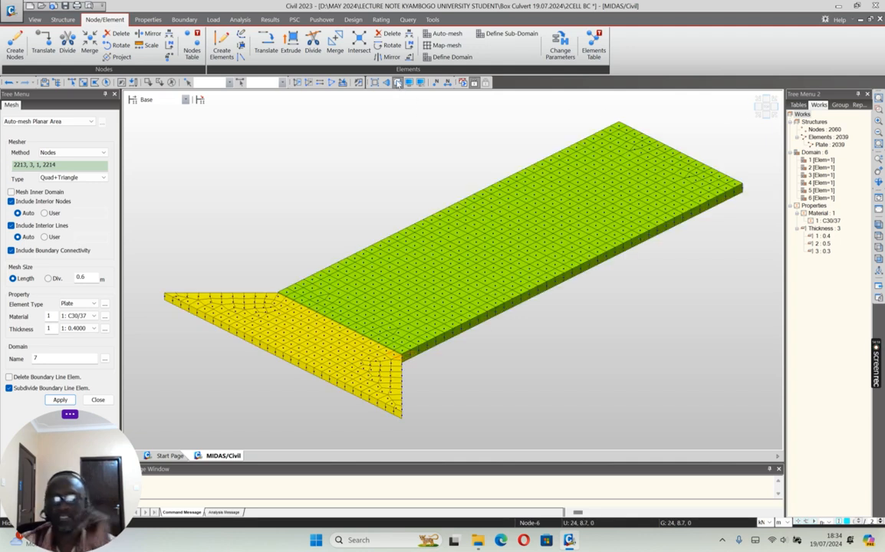
{"action": "left_click", "coordinate": [765, 105]}
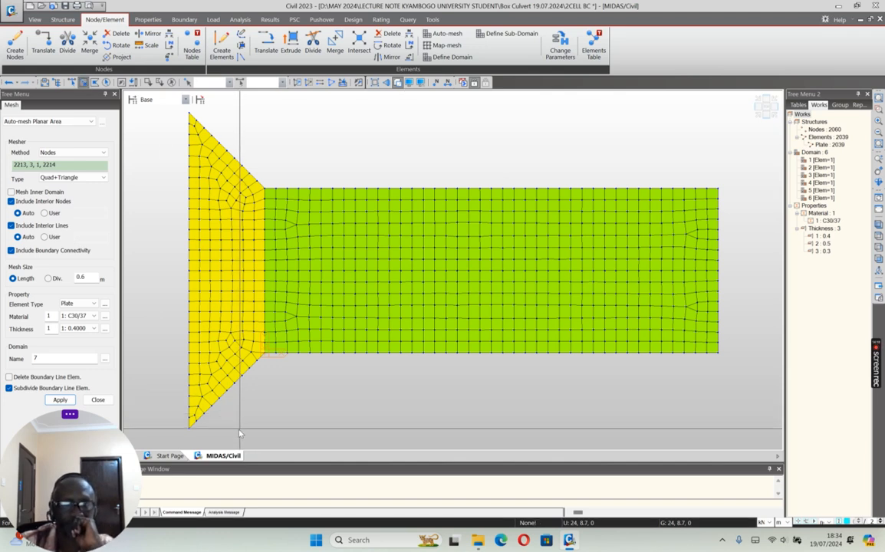
{"action": "left_click_drag", "start_coordinate": [260, 436], "coordinate": [129, 110]}
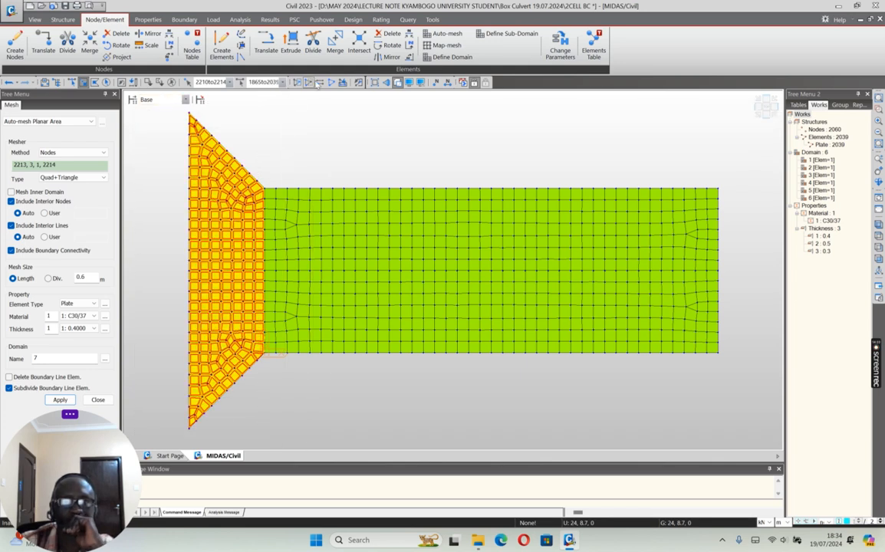
{"action": "left_click", "coordinate": [391, 57]}
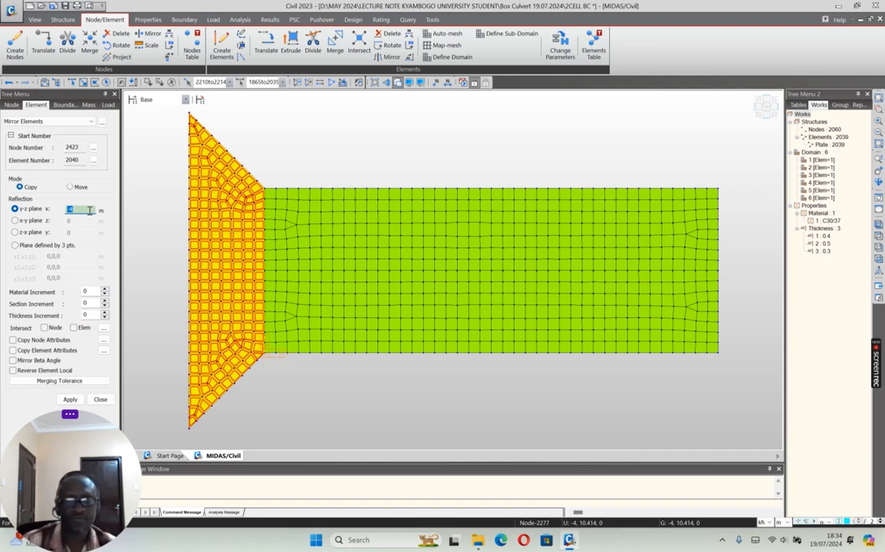
{"action": "type", "text": "12"}
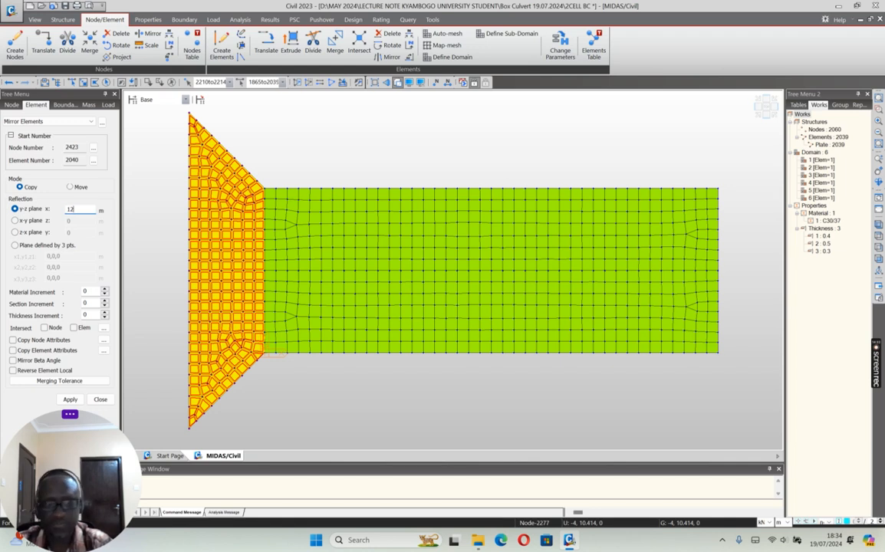
{"action": "left_click", "coordinate": [45, 328]}
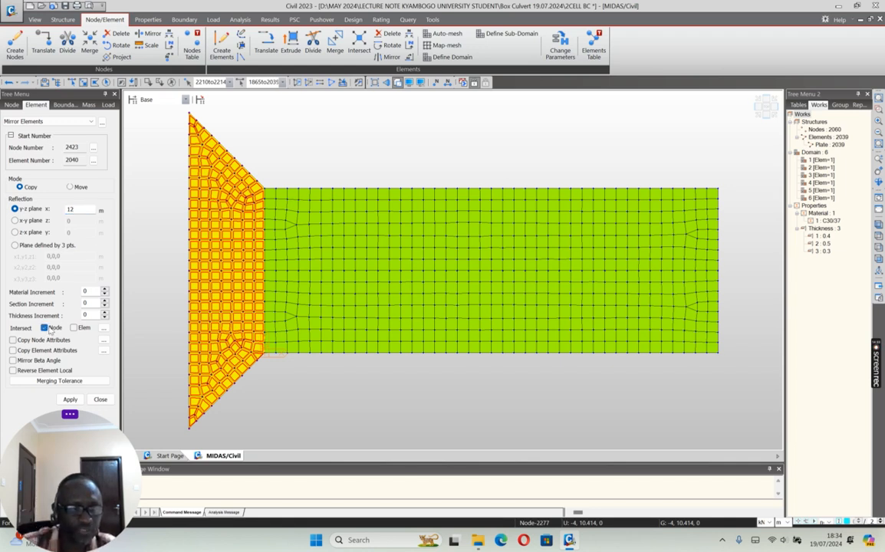
{"action": "left_click", "coordinate": [74, 328]}
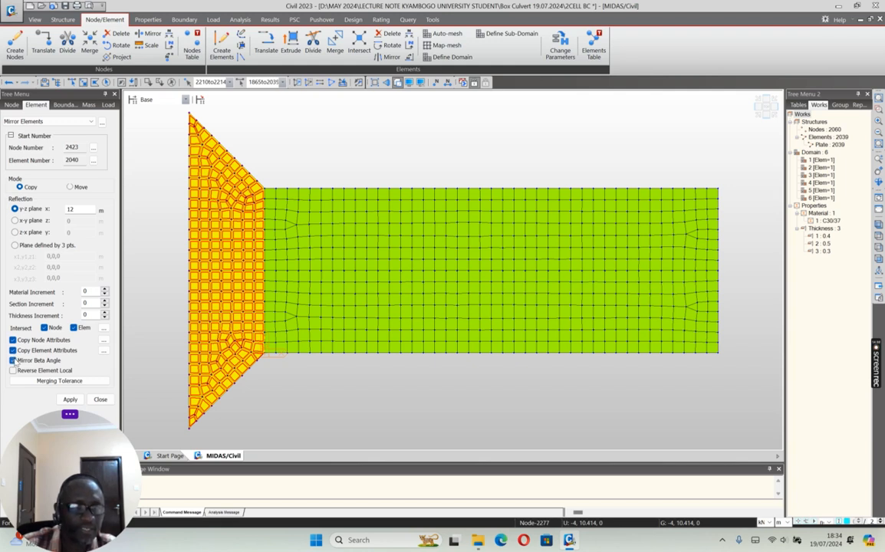
{"action": "left_click", "coordinate": [13, 371]}
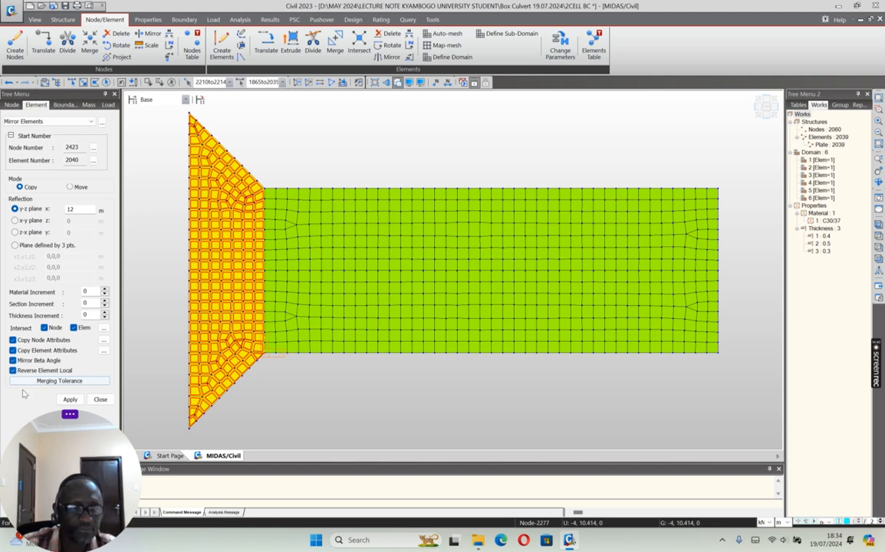
{"action": "left_click", "coordinate": [70, 400]}
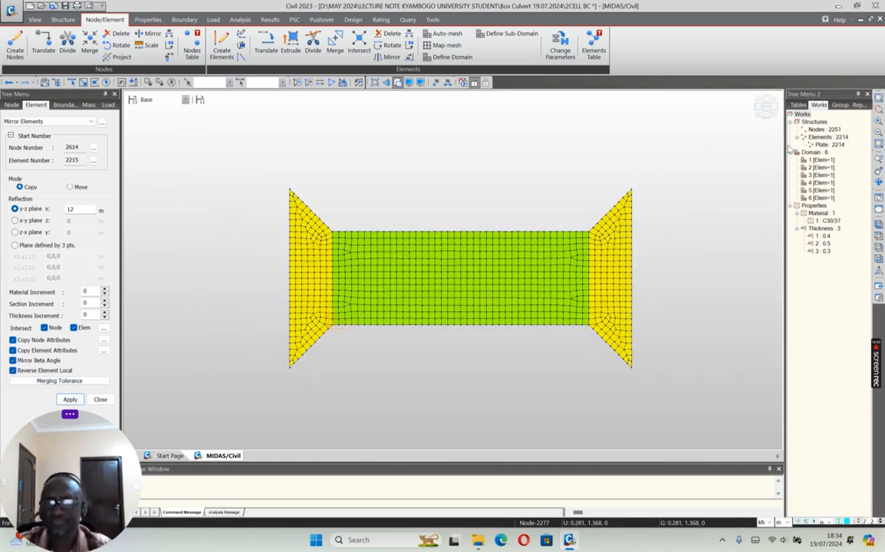
Step: Isolate the two flared apron slabs at the culvert ends and show them in plan without solid rendering
{"action": "left_click", "coordinate": [757, 117]}
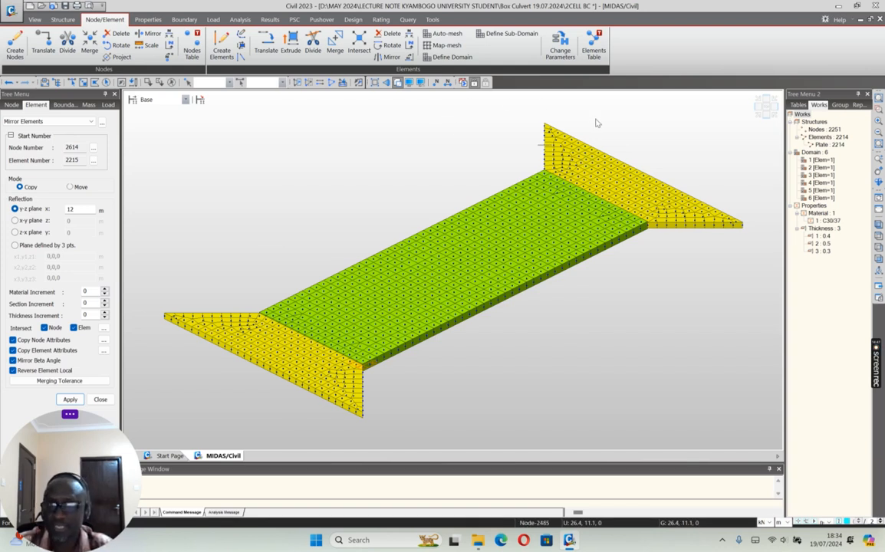
{"action": "left_click", "coordinate": [332, 82]}
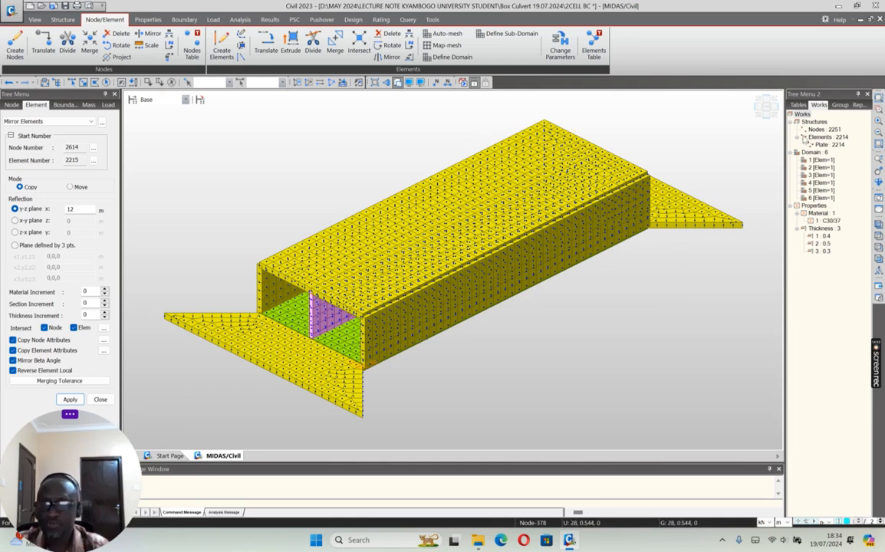
{"action": "left_click", "coordinate": [766, 115]}
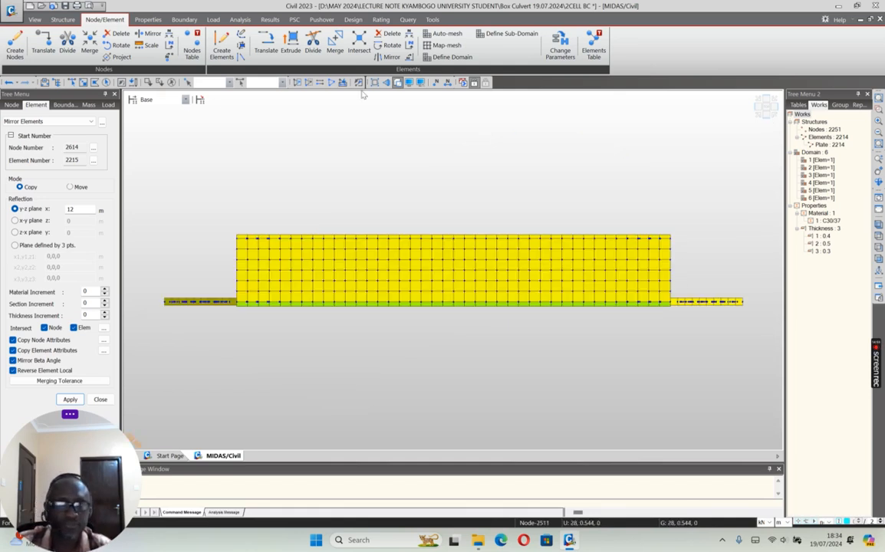
{"action": "left_click", "coordinate": [397, 83]}
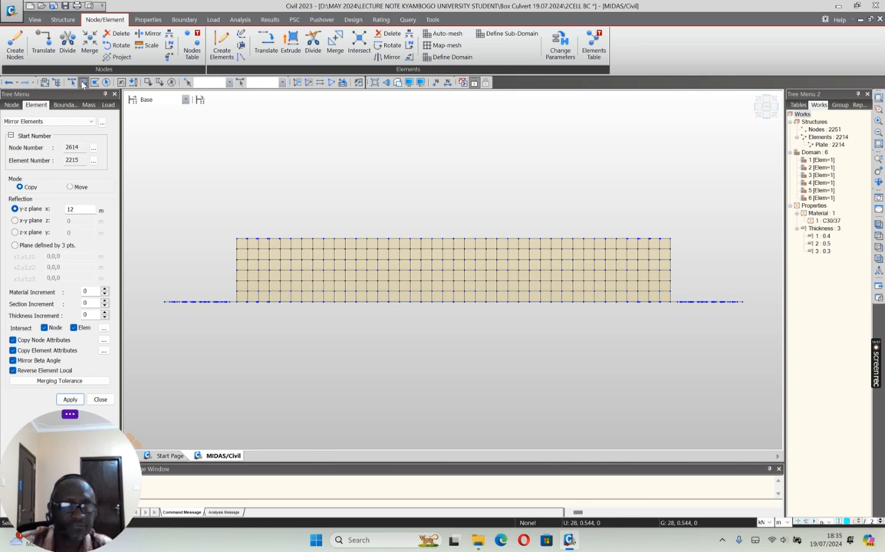
{"action": "left_click", "coordinate": [83, 82]}
{"action": "left_click_drag", "start_coordinate": [154, 272], "coordinate": [234, 325]}
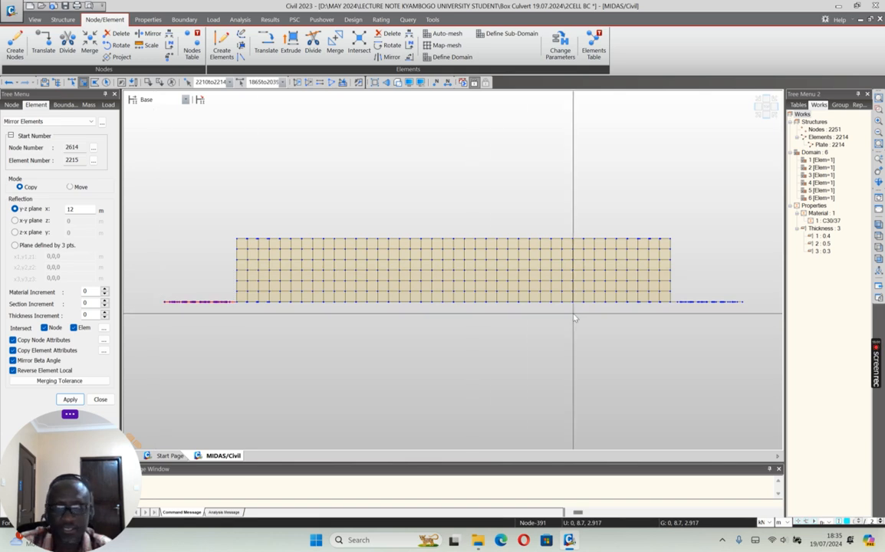
{"action": "left_click_drag", "start_coordinate": [675, 282], "coordinate": [751, 316]}
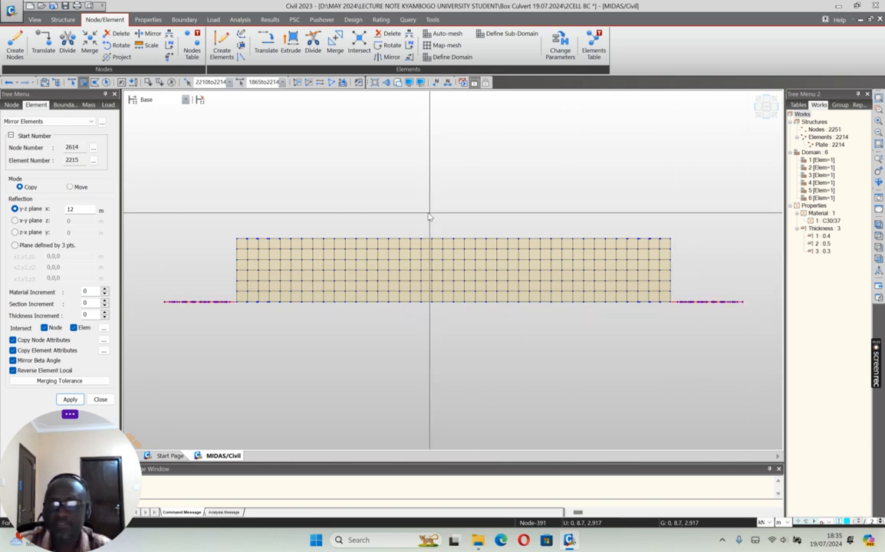
{"action": "left_click", "coordinate": [297, 84]}
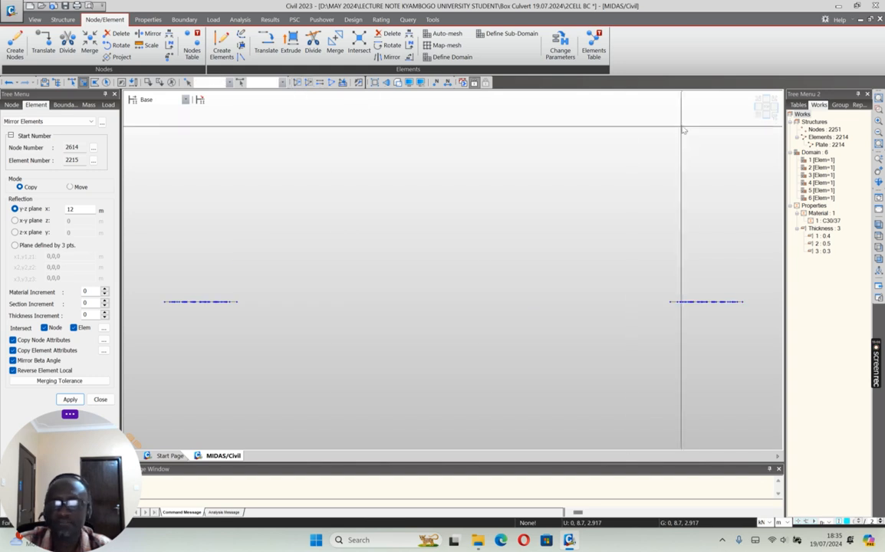
{"action": "left_click", "coordinate": [767, 108]}
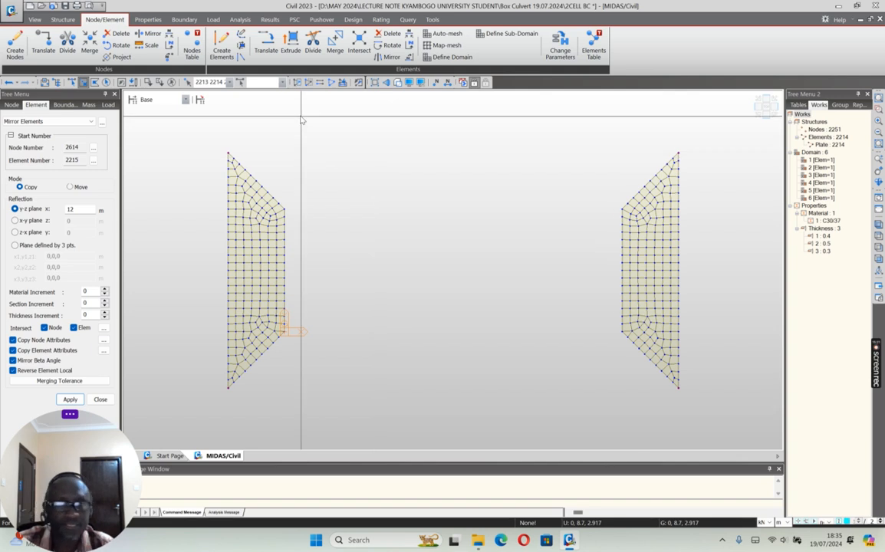
Step: Copy the four outer corner nodes of the two aprons by 0, 0, 1 m
{"action": "left_click", "coordinate": [43, 48]}
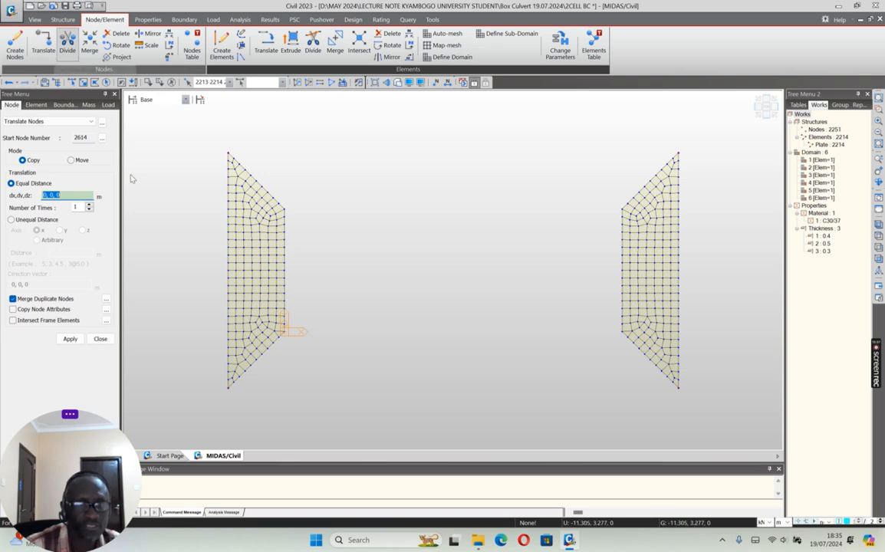
{"action": "left_click", "coordinate": [58, 195]}
{"action": "double_click", "coordinate": [58, 195]}
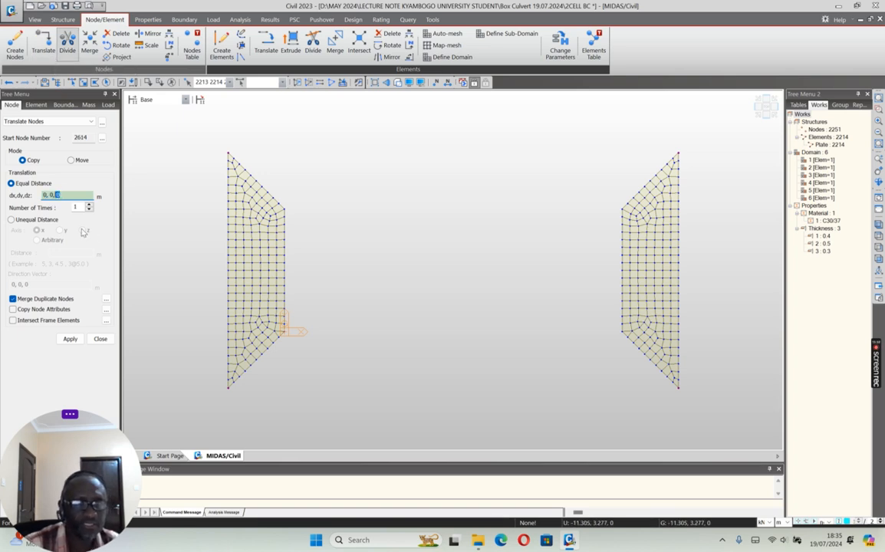
{"action": "key", "text": "BackSpace"}
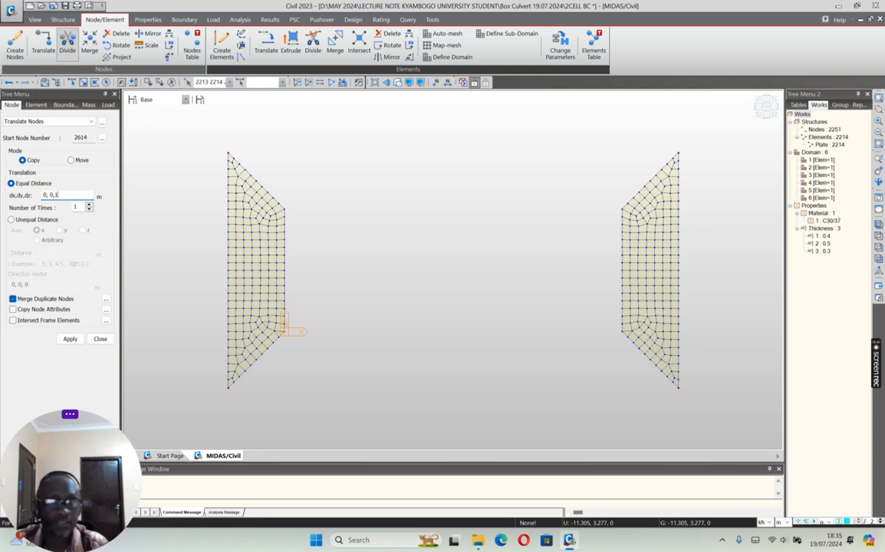
{"action": "left_click", "coordinate": [55, 195]}
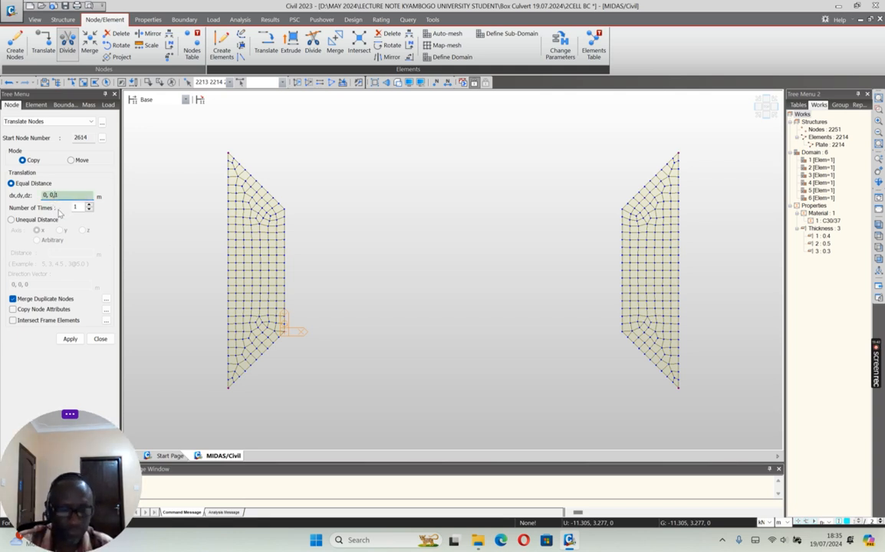
{"action": "type", "text": "1"}
{"action": "left_click", "coordinate": [70, 340]}
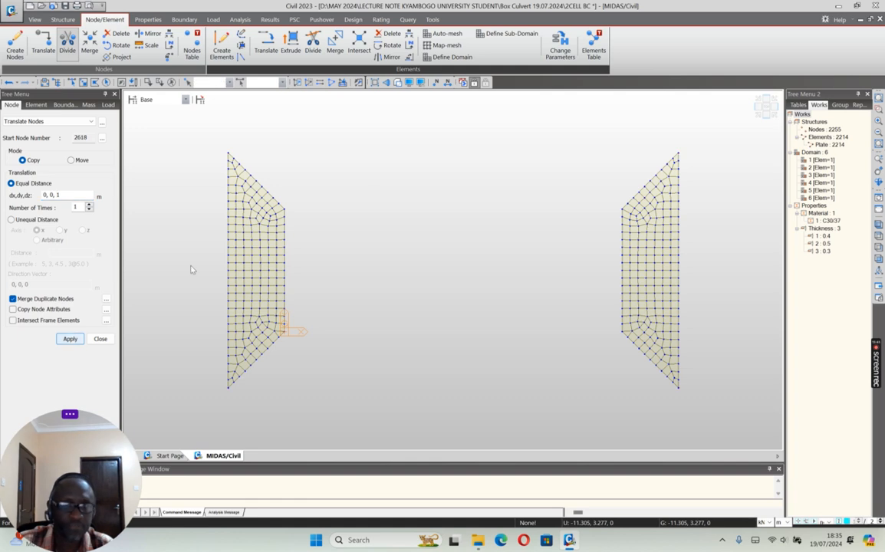
Step: Show the full model and set up planar auto-meshing by Nodes with Quad+Triangle plates, mesh size 0.6 m and thickness 1 (0.4 m)
{"action": "left_click", "coordinate": [331, 83]}
{"action": "left_click", "coordinate": [758, 114]}
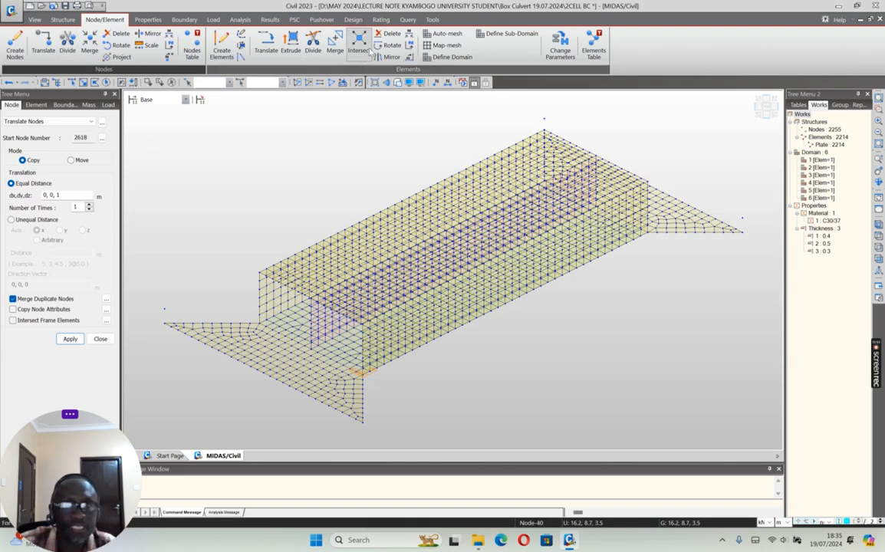
{"action": "left_click", "coordinate": [443, 33]}
{"action": "left_click", "coordinate": [73, 152]}
{"action": "left_click", "coordinate": [72, 175]}
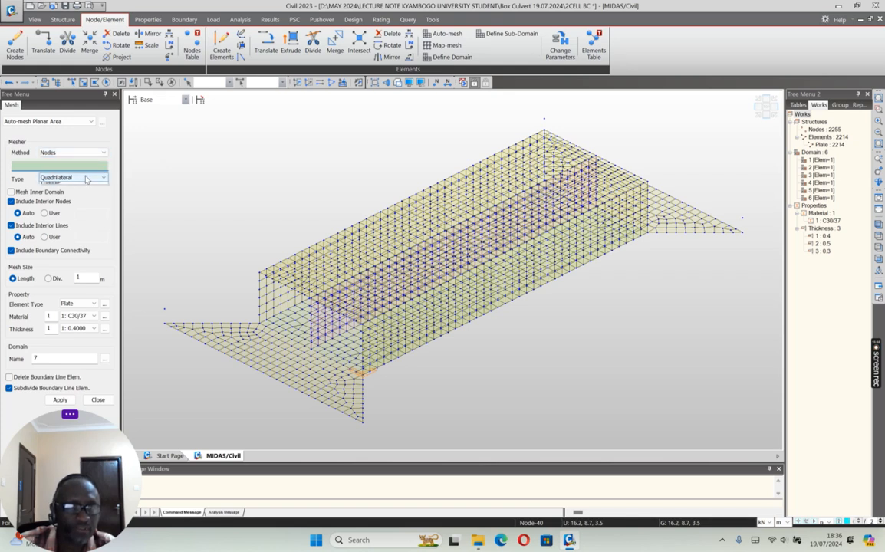
{"action": "left_click", "coordinate": [72, 177]}
{"action": "left_click", "coordinate": [58, 191]}
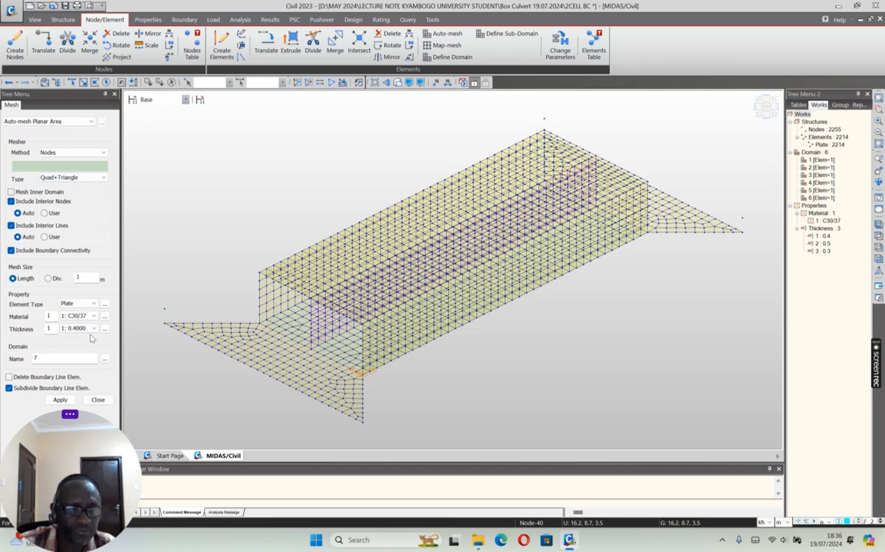
{"action": "double_click", "coordinate": [77, 278]}
{"action": "type", "text": "0.6"}
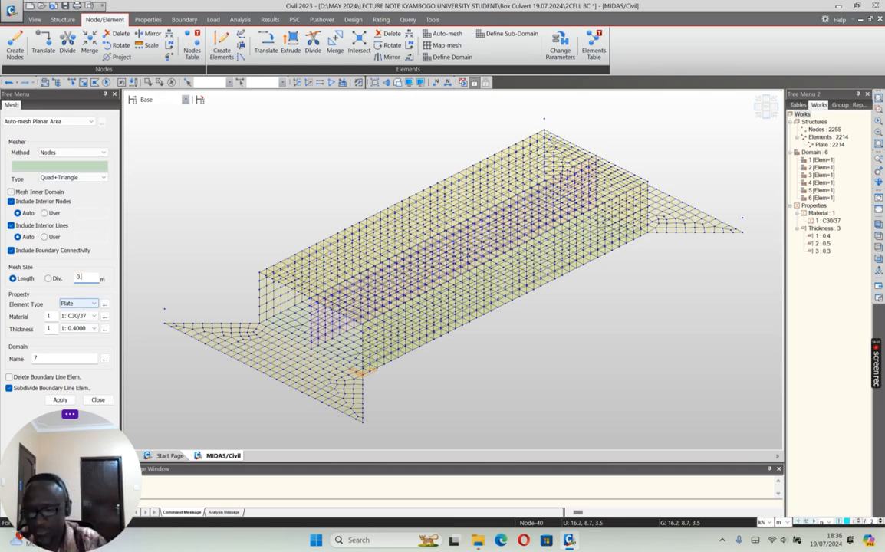
{"action": "left_click", "coordinate": [91, 329]}
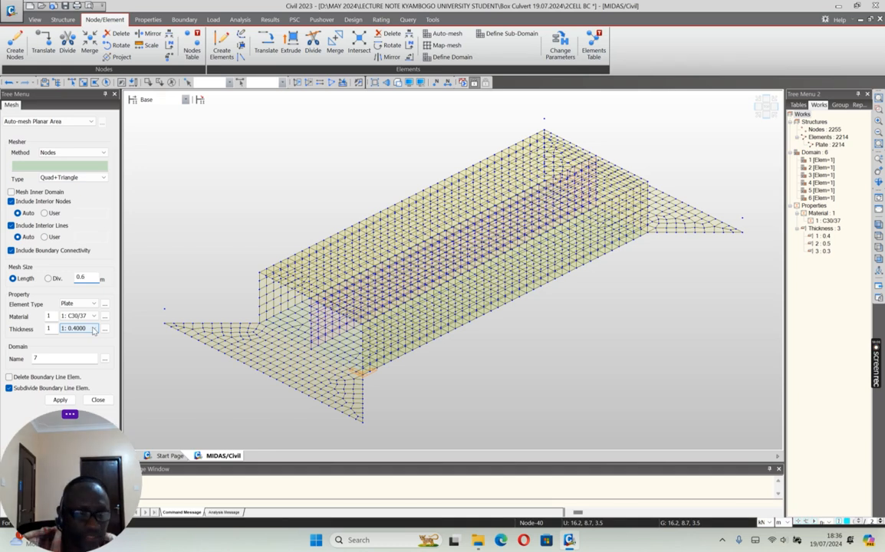
{"action": "left_click", "coordinate": [91, 329]}
{"action": "left_click", "coordinate": [93, 330]}
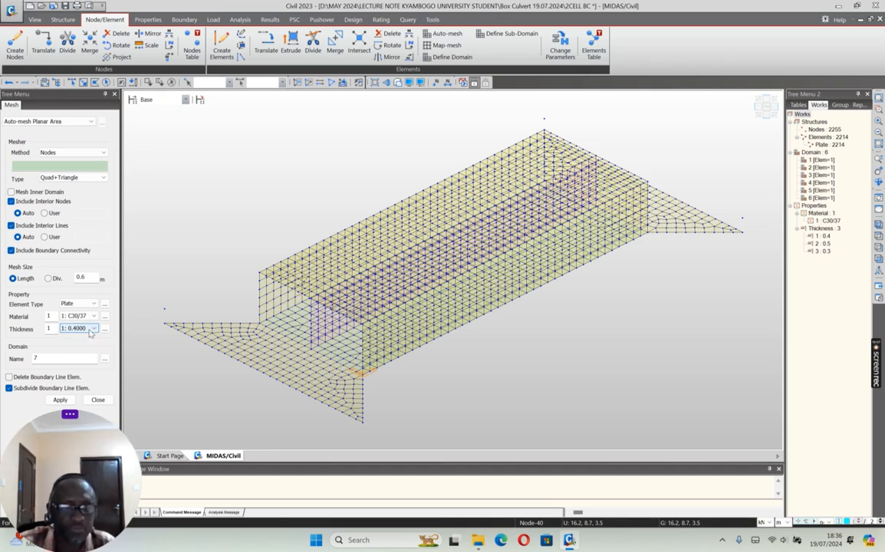
Step: Auto-mesh the first wing wall through nodes 2213, 2614, 9 and 3
{"action": "left_click", "coordinate": [164, 323]}
{"action": "left_click", "coordinate": [164, 310]}
{"action": "left_click", "coordinate": [258, 274]}
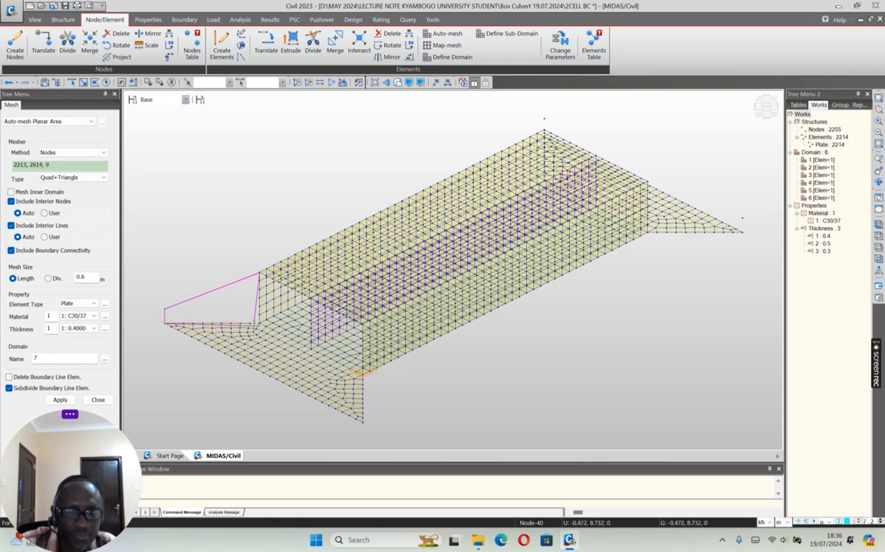
{"action": "left_click", "coordinate": [259, 299]}
{"action": "left_click", "coordinate": [72, 402]}
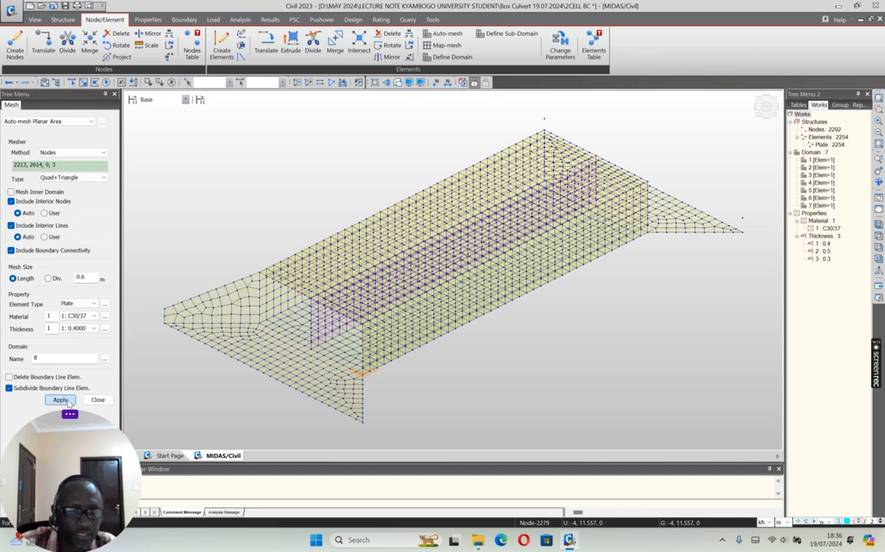
Step: Auto-mesh the wing wall at the opposite culvert end through nodes 10, 2616, 2513 and 4
{"action": "left_click", "coordinate": [649, 183]}
{"action": "left_click", "coordinate": [742, 219]}
{"action": "left_click", "coordinate": [743, 231]}
{"action": "left_click", "coordinate": [648, 233]}
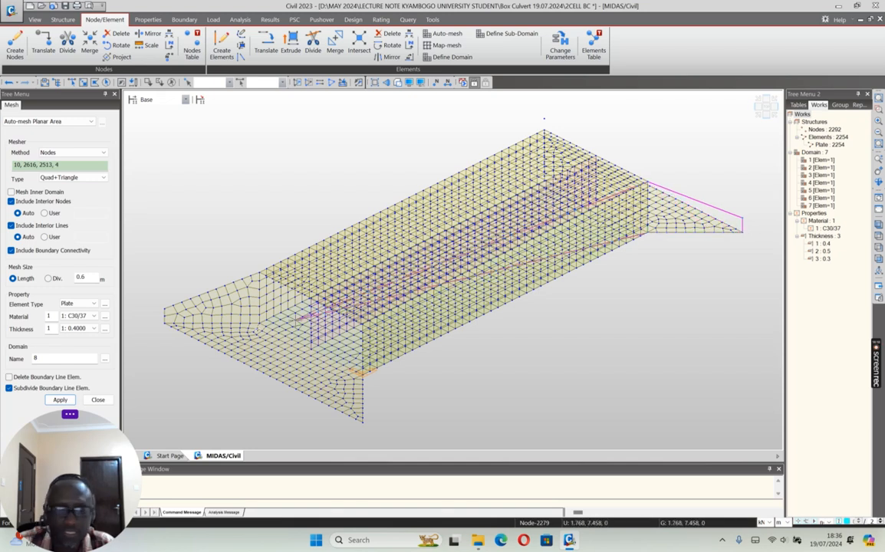
{"action": "left_click", "coordinate": [60, 400]}
Step: Auto-mesh the third wing wall through nodes 2617, 12, 6 and 2580
{"action": "left_click", "coordinate": [764, 108]}
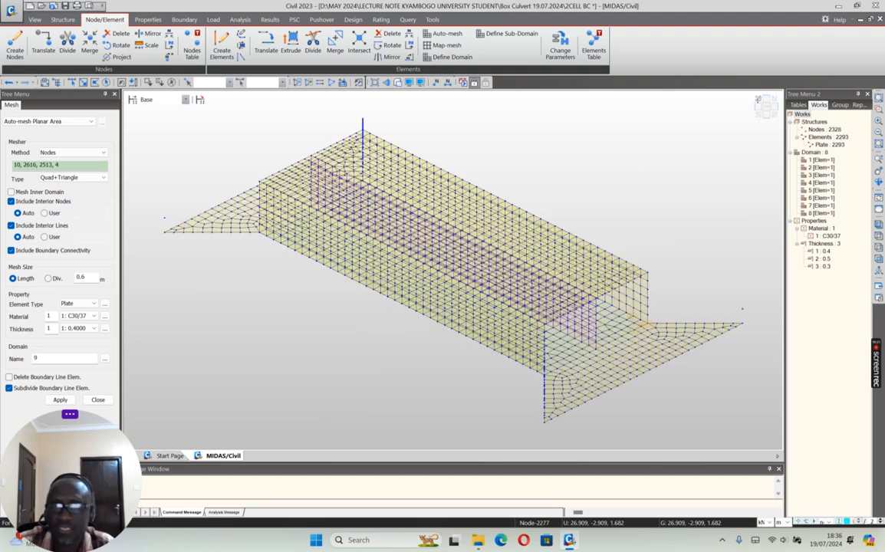
{"action": "left_click", "coordinate": [164, 219]}
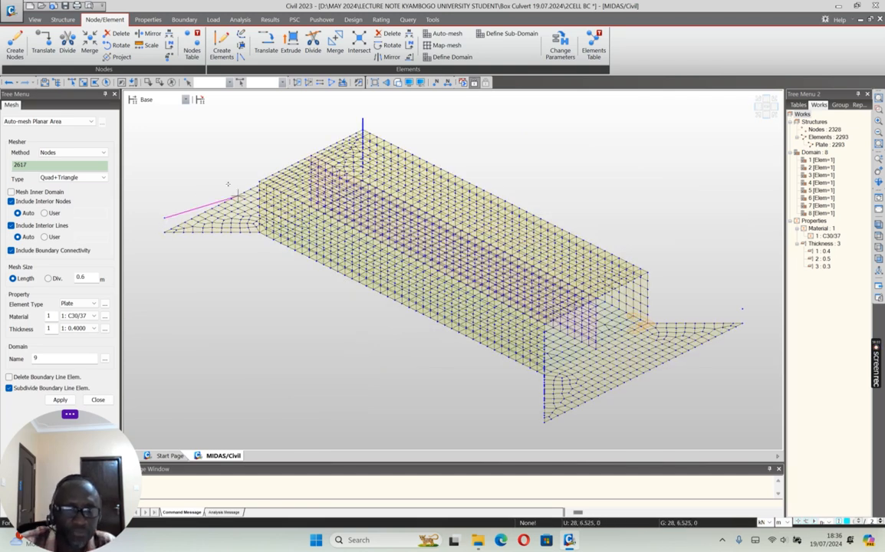
{"action": "left_click", "coordinate": [259, 182]}
{"action": "left_click", "coordinate": [259, 232]}
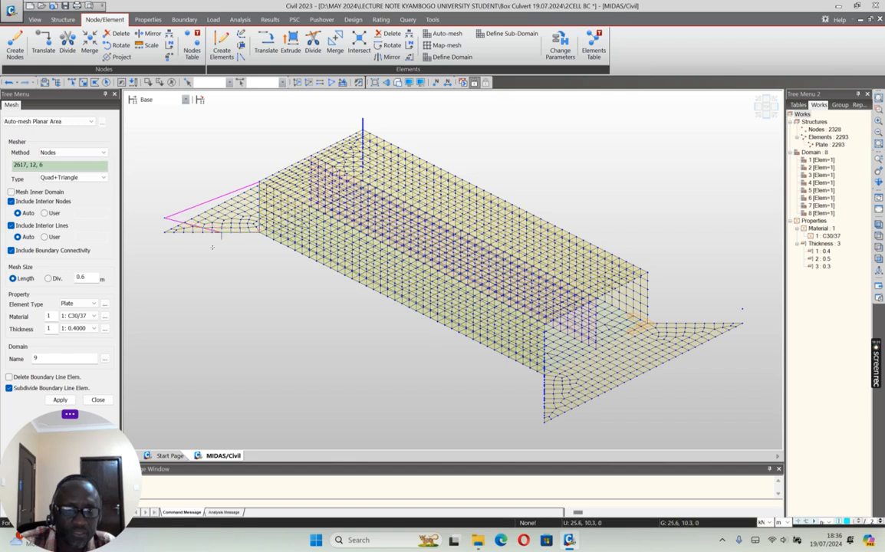
{"action": "left_click", "coordinate": [164, 232]}
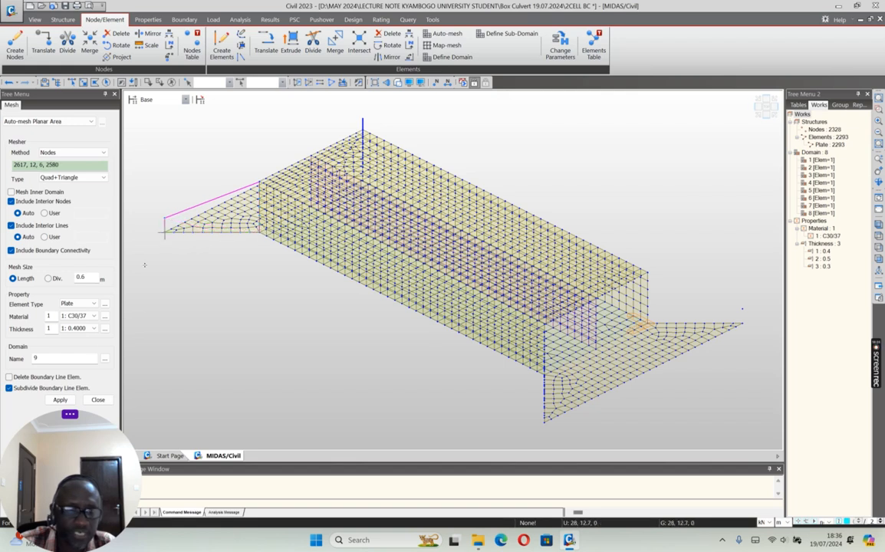
{"action": "left_click", "coordinate": [60, 400]}
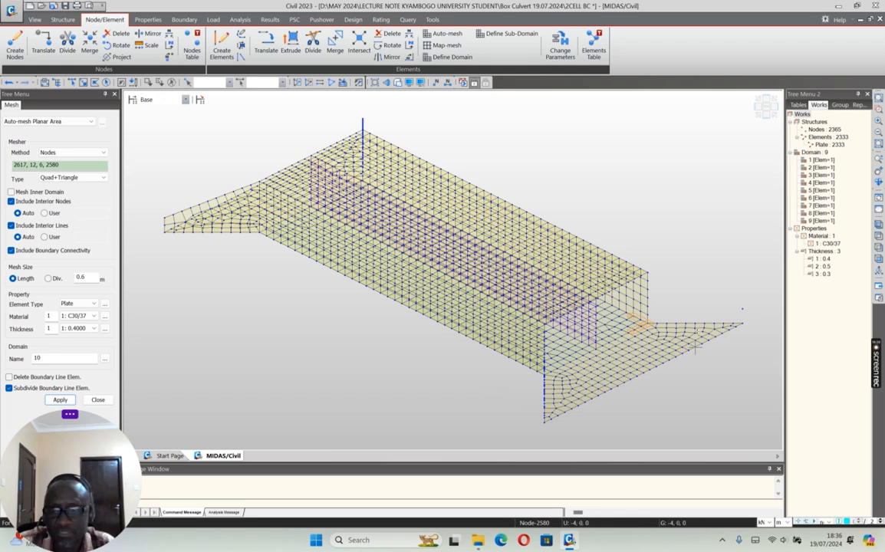
Step: Auto-mesh the last wing wall through nodes 7, 2615, 2214 and 1
{"action": "left_click", "coordinate": [648, 272]}
{"action": "left_click", "coordinate": [743, 310]}
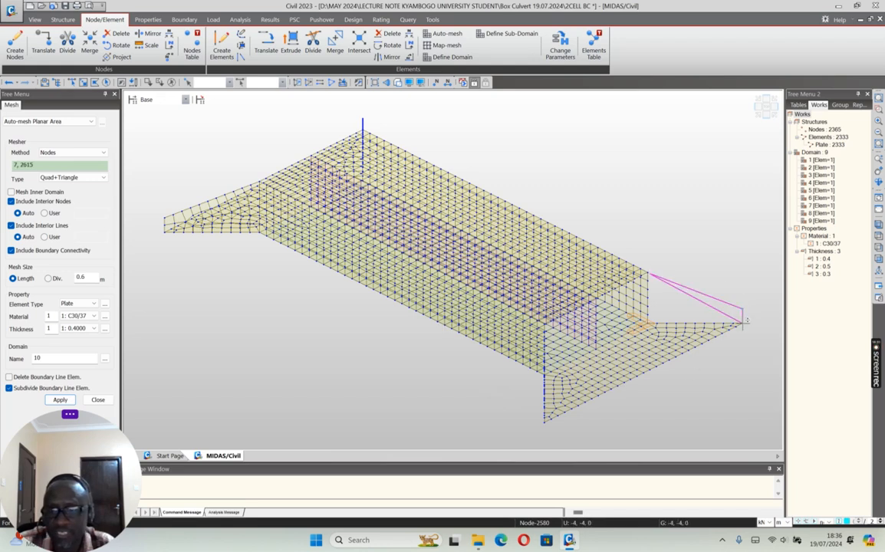
{"action": "left_click", "coordinate": [647, 324]}
{"action": "left_click", "coordinate": [648, 323]}
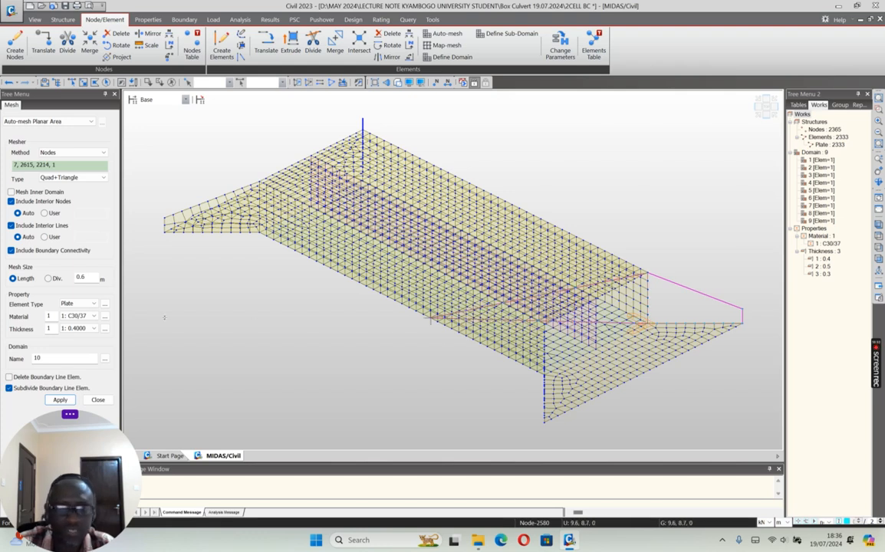
{"action": "left_click", "coordinate": [67, 399]}
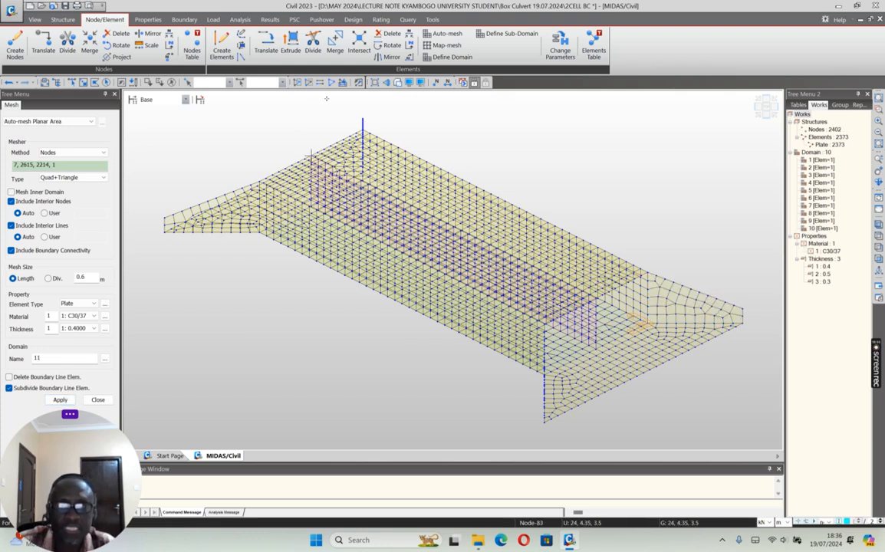
Step: Show the model as shaded solids with hidden surfaces removed and apply random section/thickness colours to the elements
{"action": "left_click", "coordinate": [399, 83]}
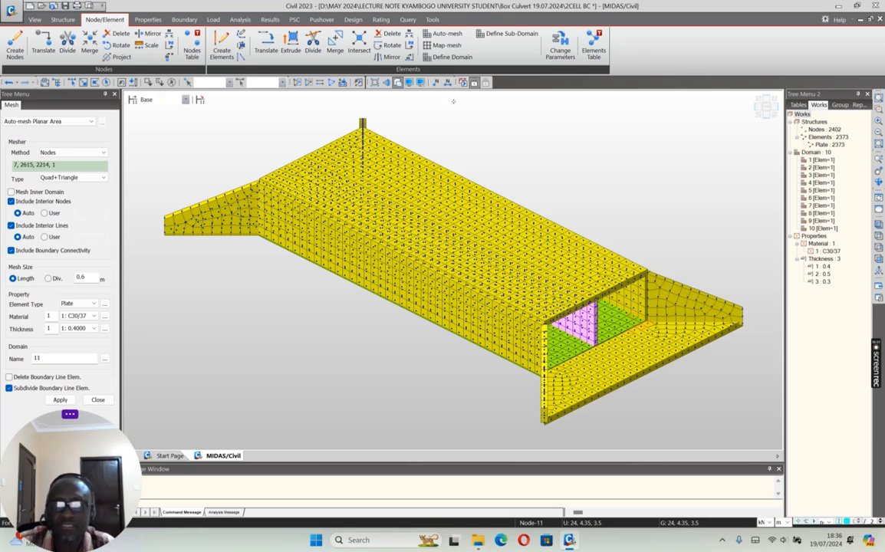
{"action": "left_click", "coordinate": [420, 83]}
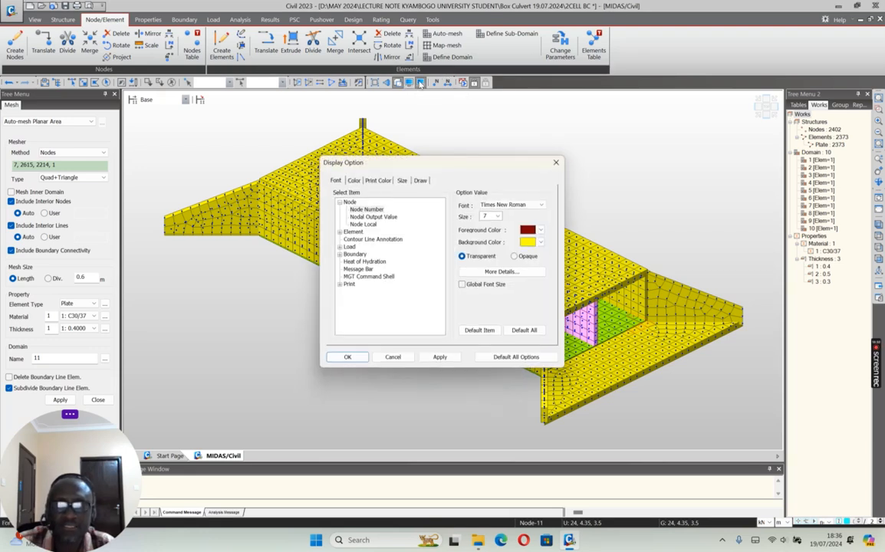
{"action": "left_click", "coordinate": [421, 178]}
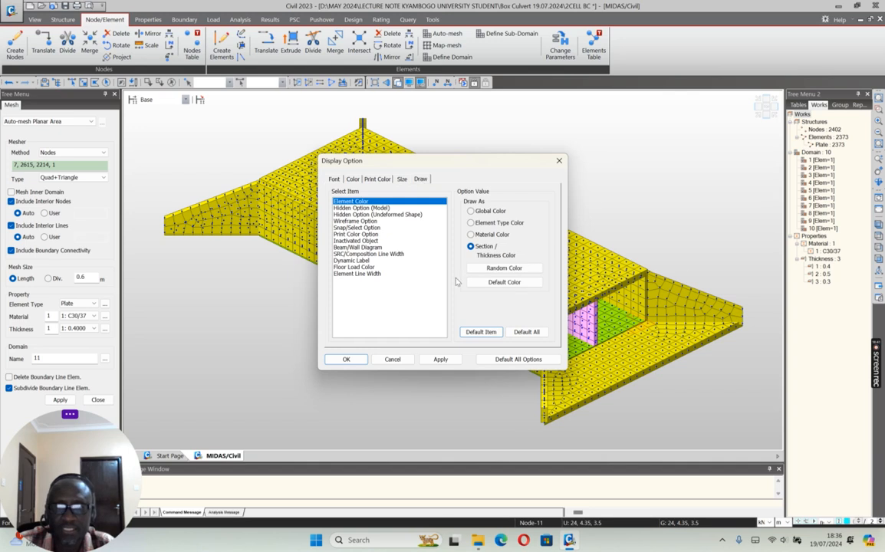
{"action": "left_click", "coordinate": [501, 268]}
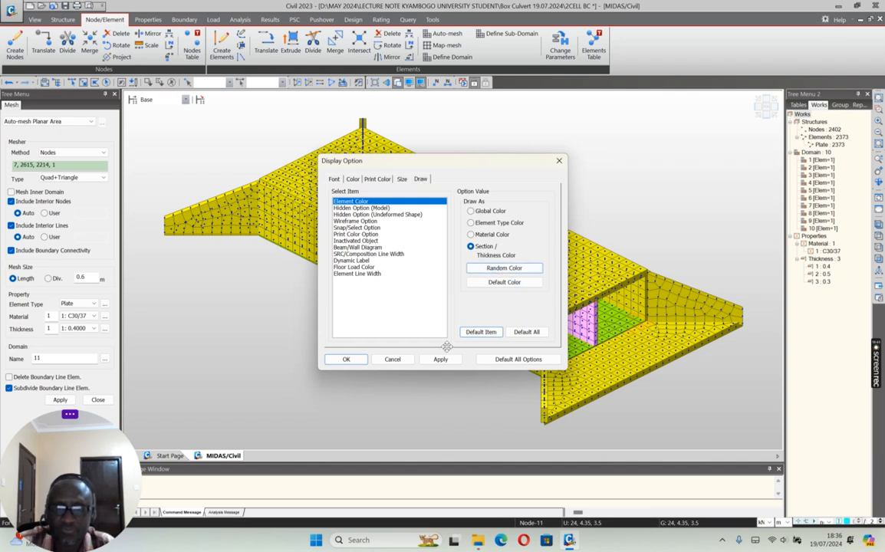
{"action": "left_click", "coordinate": [440, 359]}
{"action": "left_click", "coordinate": [392, 359]}
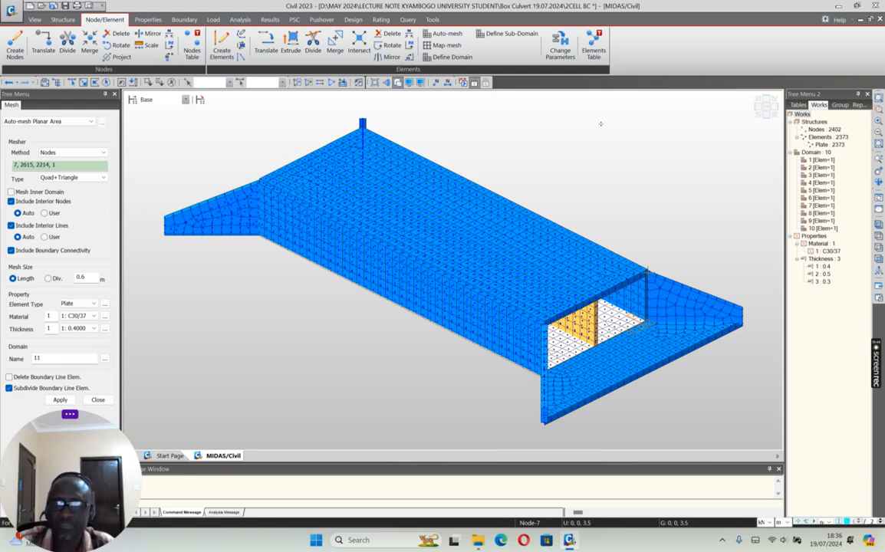
Step: Examine the shaded culvert from the opposite isometric side and at a free rotation, and close auto-meshing
{"action": "left_click", "coordinate": [758, 114]}
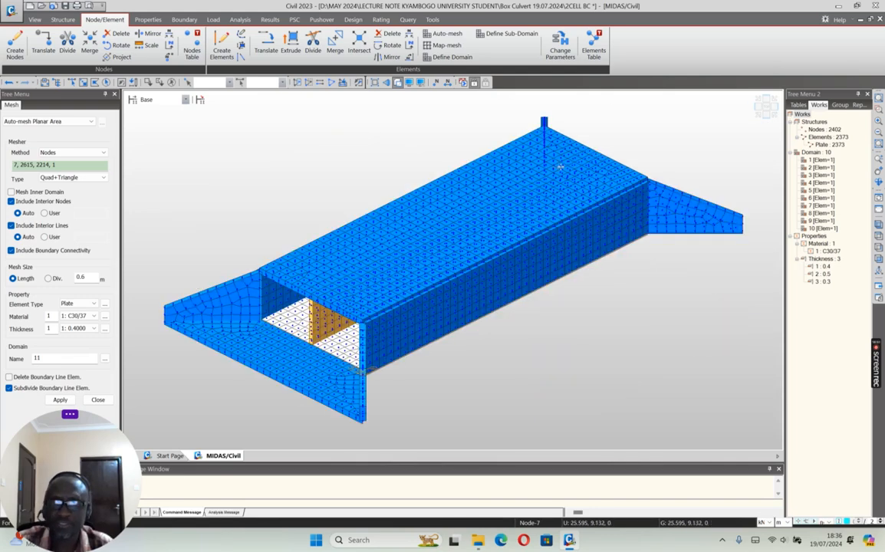
{"action": "left_click", "coordinate": [879, 184]}
{"action": "left_click_drag", "start_coordinate": [320, 250], "coordinate": [368, 276]}
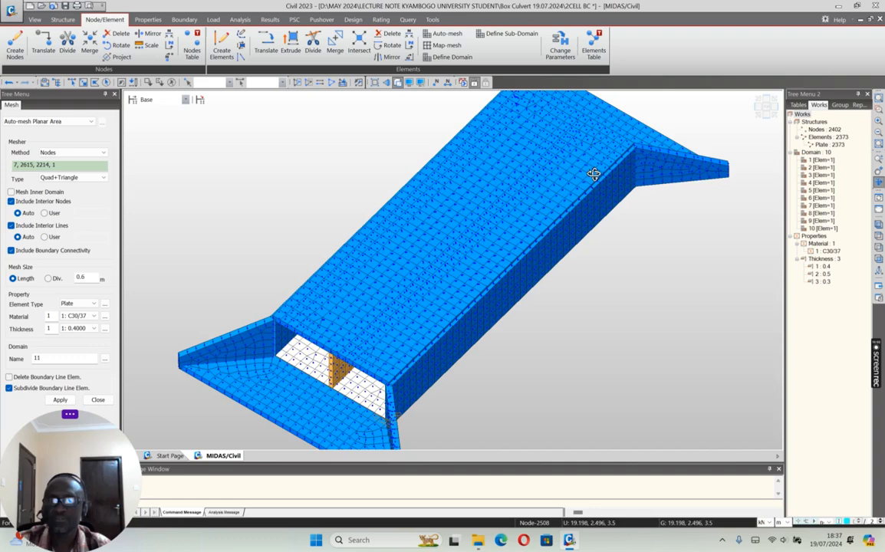
{"action": "left_click", "coordinate": [758, 115]}
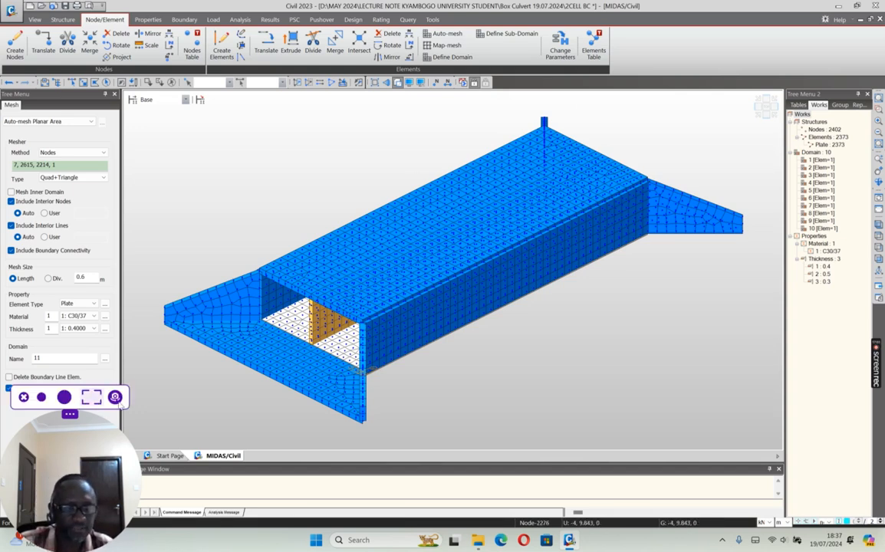
{"action": "left_click", "coordinate": [98, 400]}
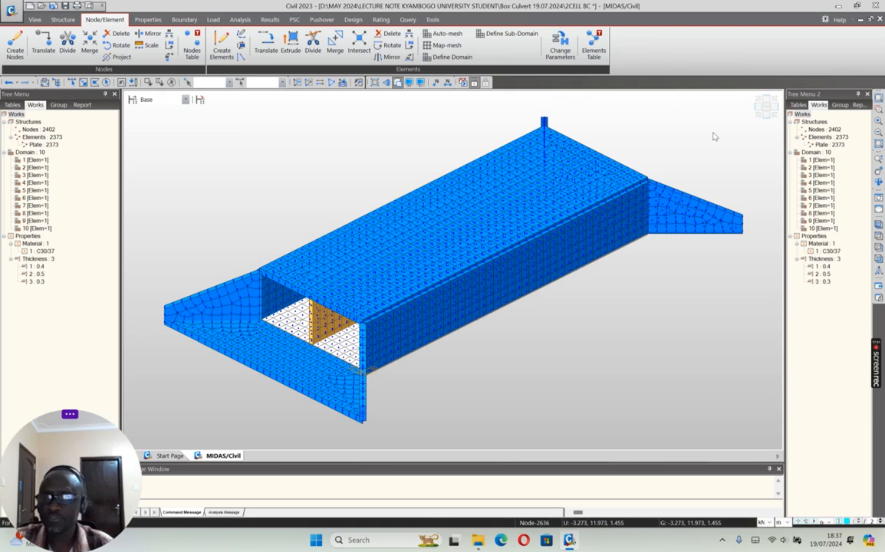
Step: Return to wireframe and select all nodes and plates of the base slab and end aprons in the front view
{"action": "left_click", "coordinate": [766, 119]}
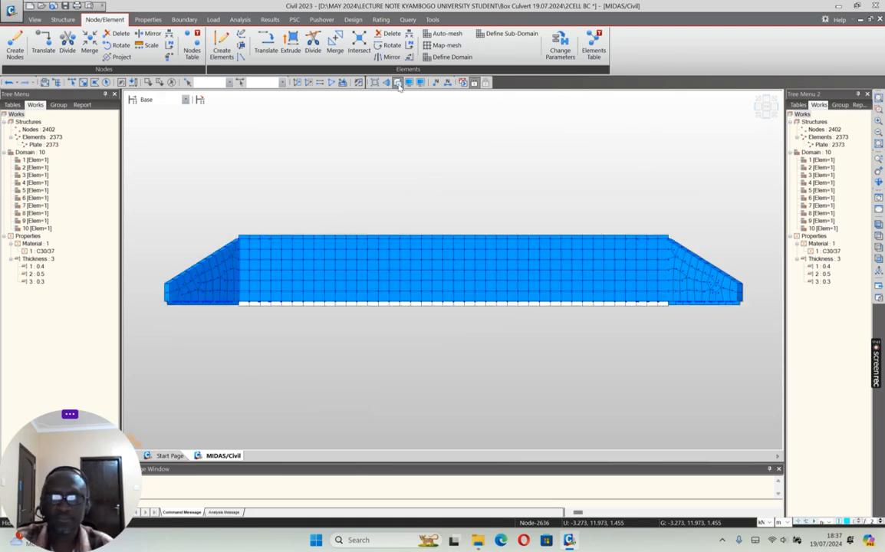
{"action": "left_click", "coordinate": [359, 82]}
{"action": "left_click", "coordinate": [84, 82]}
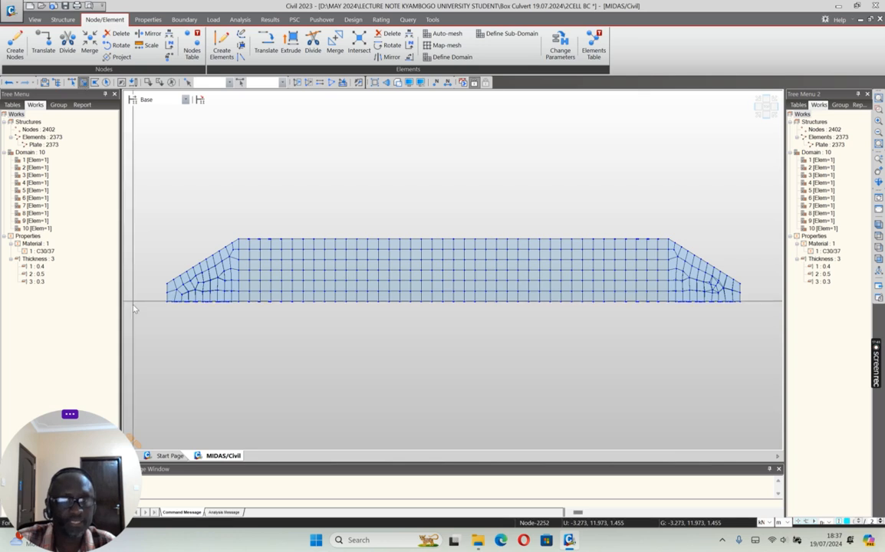
{"action": "left_click_drag", "start_coordinate": [136, 297], "coordinate": [735, 333]}
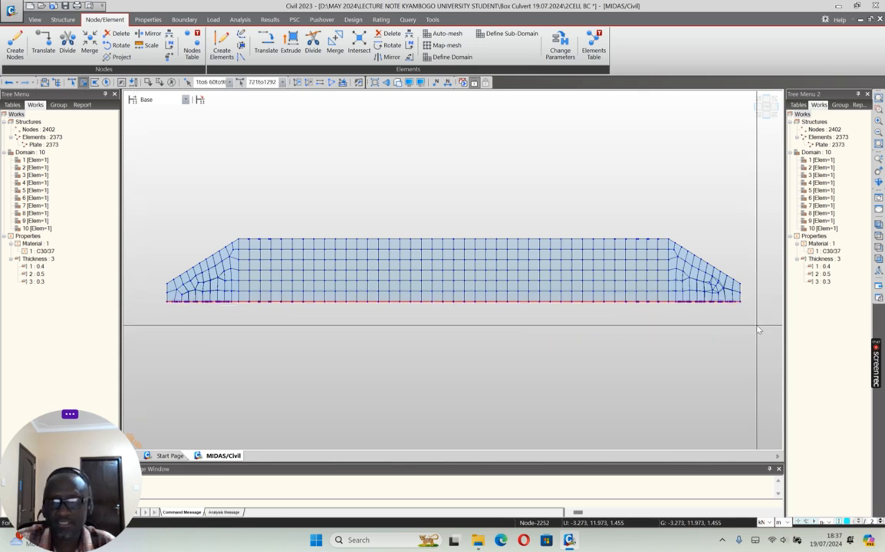
{"action": "left_click", "coordinate": [758, 117]}
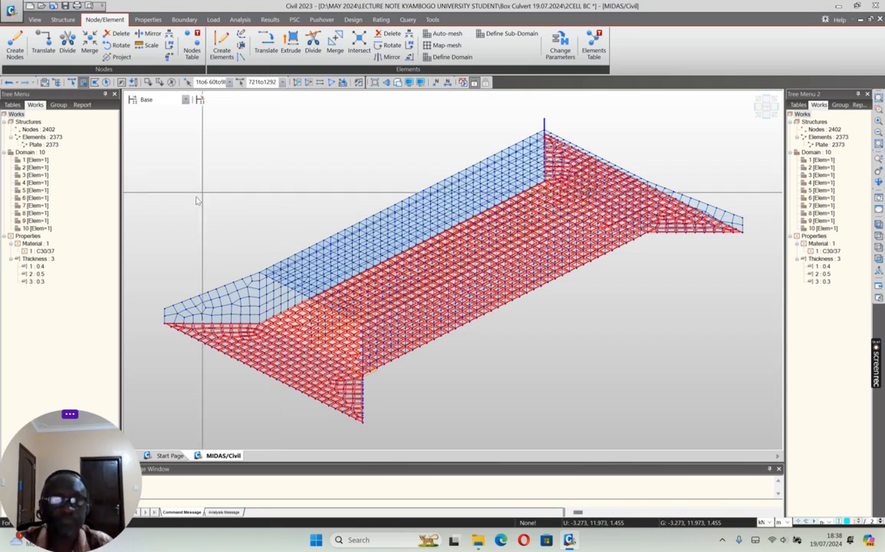
Step: Set up planar surface spring supports converted to point springs, type Comp.-only, with a modulus of subgrade reaction of 15000 kN/m³
{"action": "left_click", "coordinate": [184, 19]}
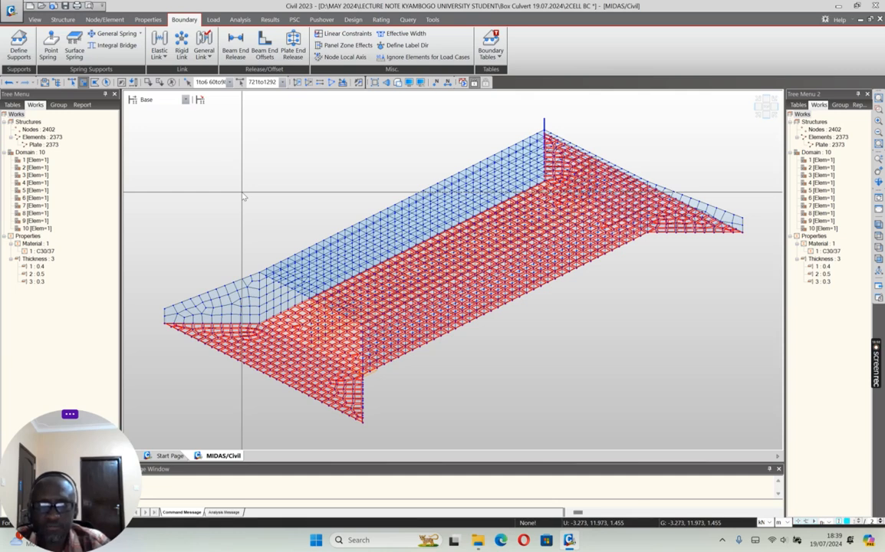
{"action": "left_click", "coordinate": [75, 50]}
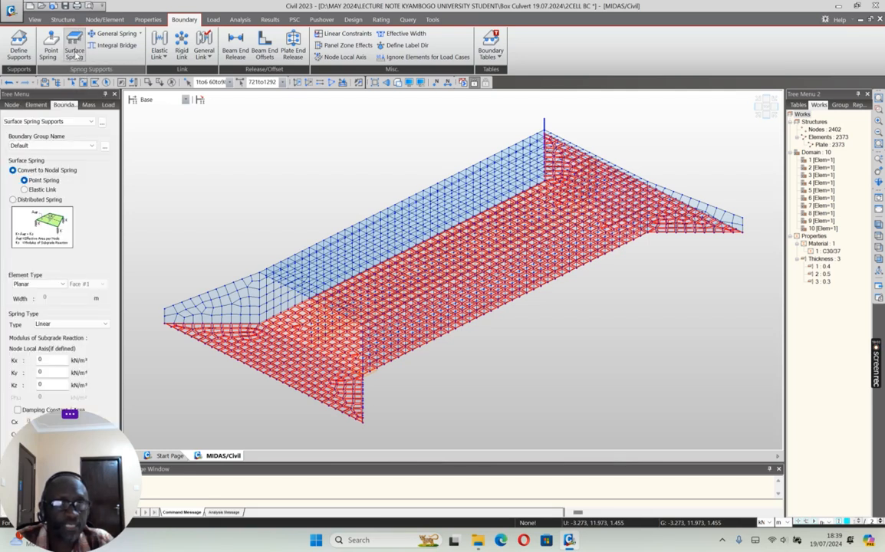
{"action": "left_click", "coordinate": [47, 359]}
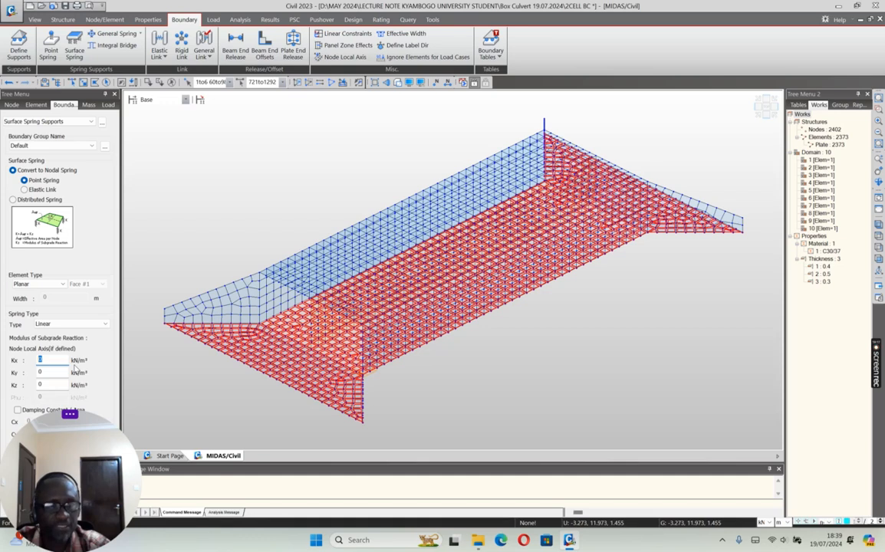
{"action": "left_click", "coordinate": [102, 325]}
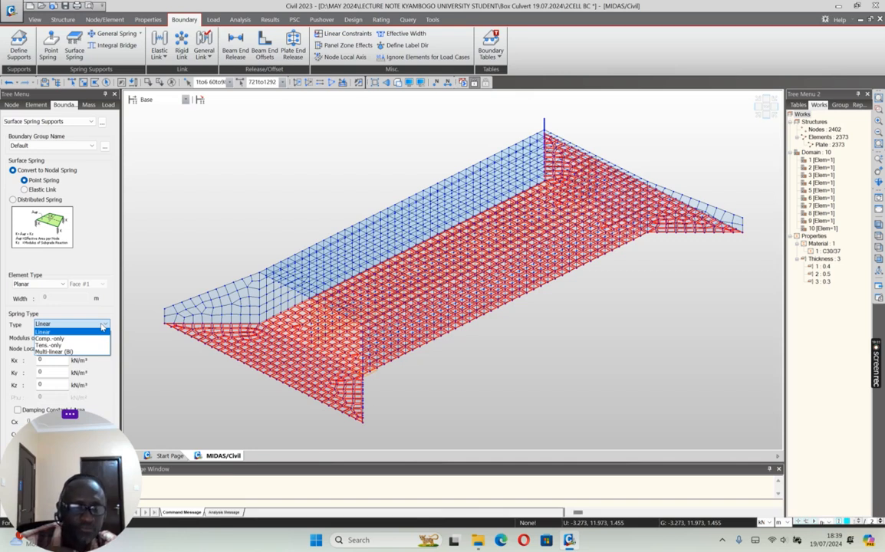
{"action": "left_click", "coordinate": [102, 325]}
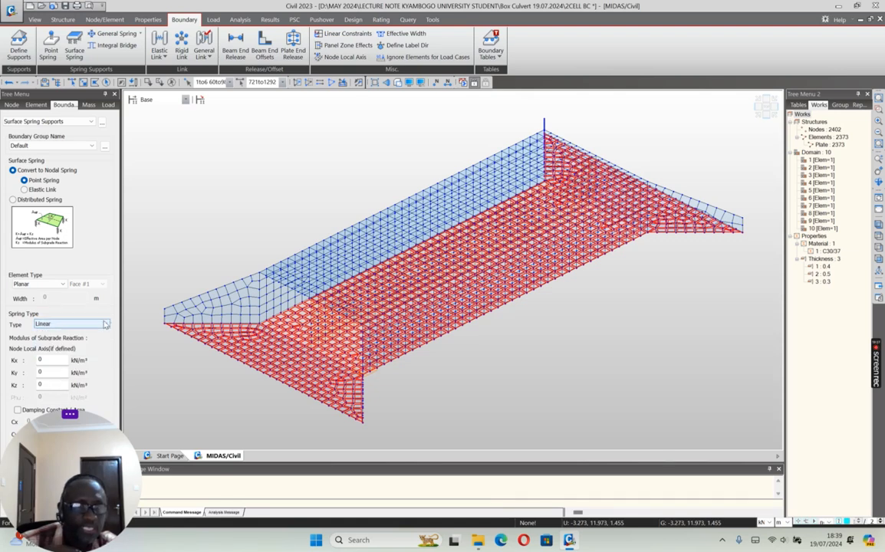
{"action": "left_click", "coordinate": [106, 326]}
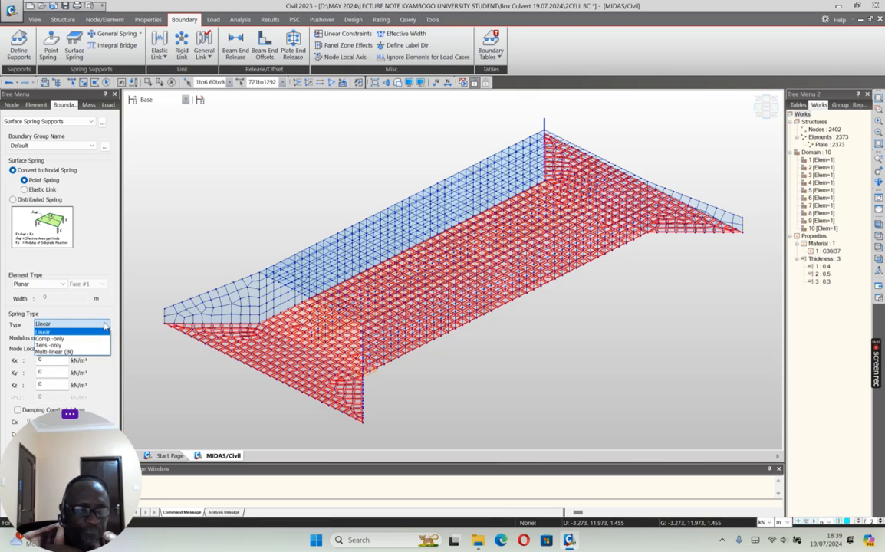
{"action": "left_click", "coordinate": [71, 338]}
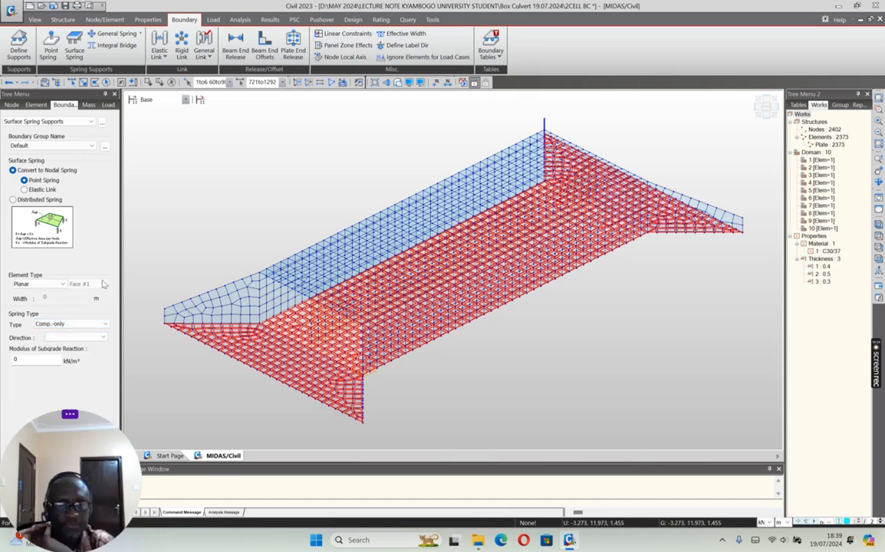
{"action": "left_click_drag", "start_coordinate": [34, 359], "coordinate": [4, 365]}
{"action": "type", "text": "15000"}
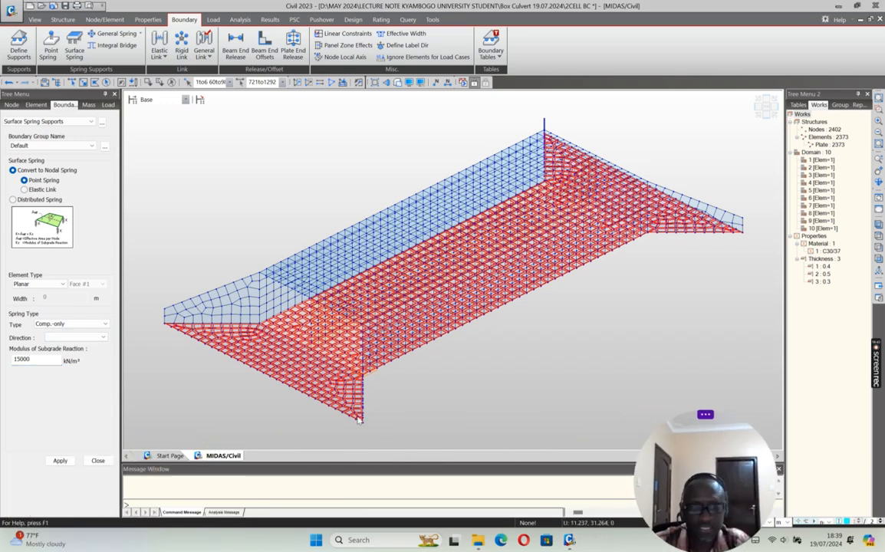
{"action": "left_click", "coordinate": [59, 465]}
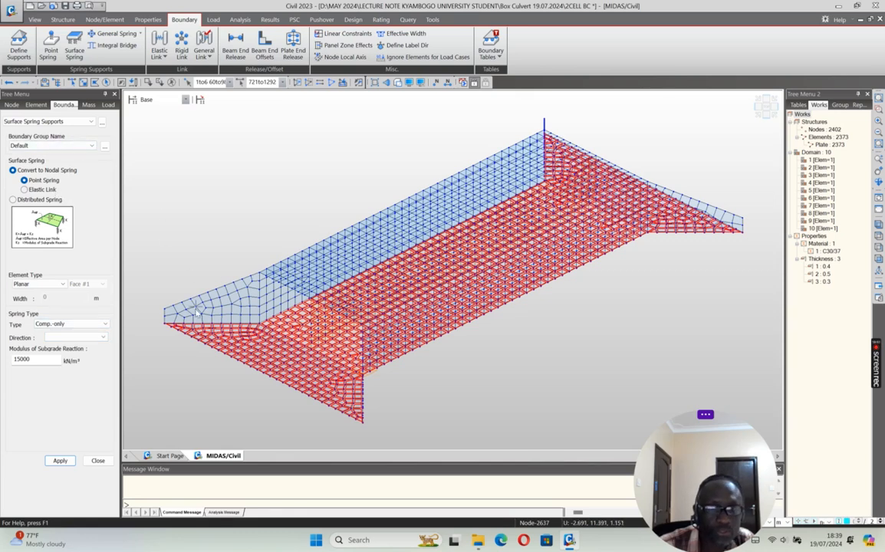
Step: Set the spring direction to Normal(-), assign the springs to the selected base plates and view the model in plan
{"action": "left_click", "coordinate": [103, 338]}
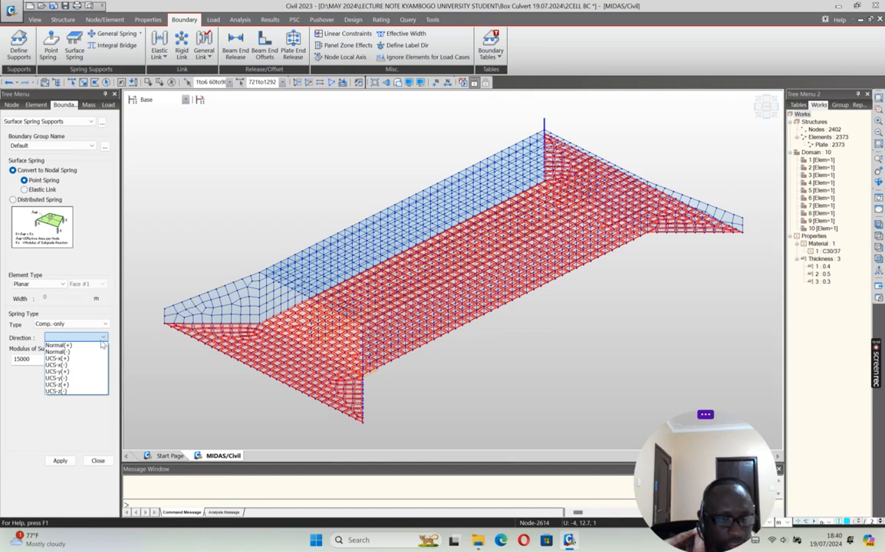
{"action": "left_click", "coordinate": [64, 391]}
{"action": "left_click", "coordinate": [104, 338]}
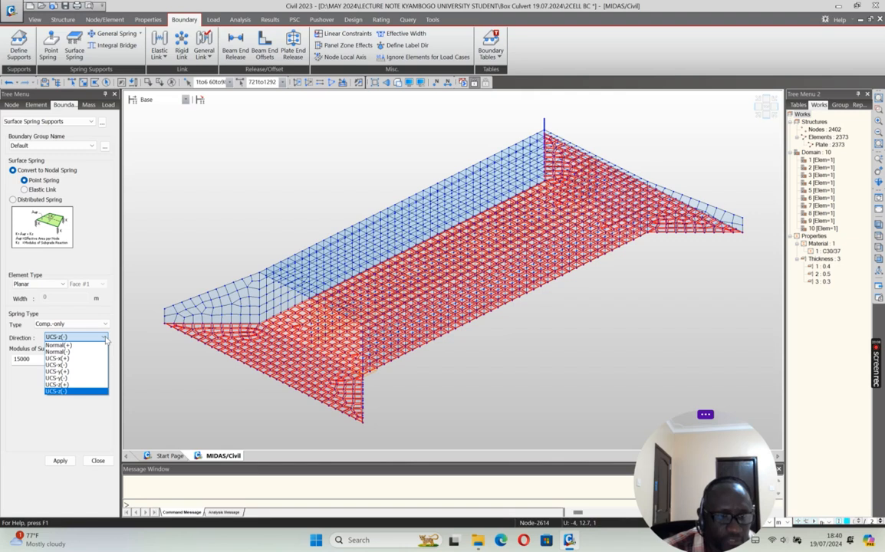
{"action": "left_click", "coordinate": [58, 352]}
{"action": "left_click", "coordinate": [61, 461]}
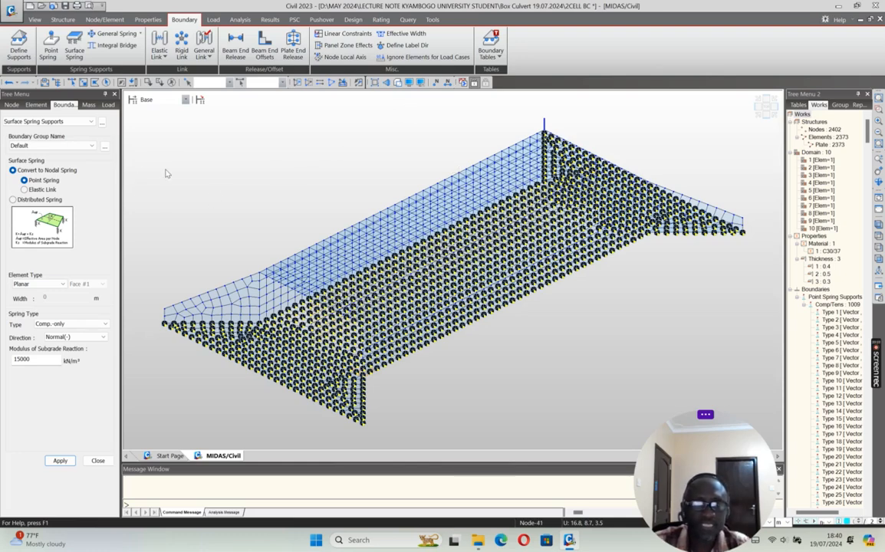
{"action": "left_click", "coordinate": [98, 461]}
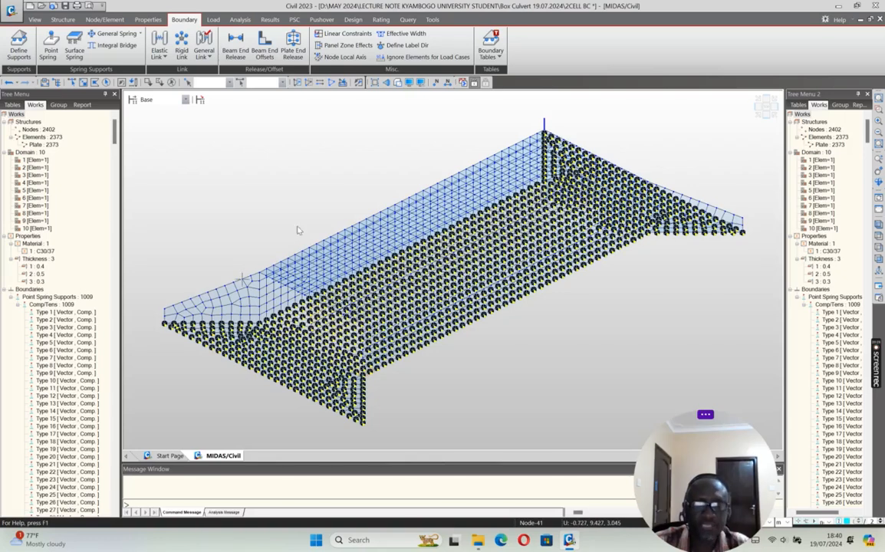
{"action": "left_click", "coordinate": [765, 109]}
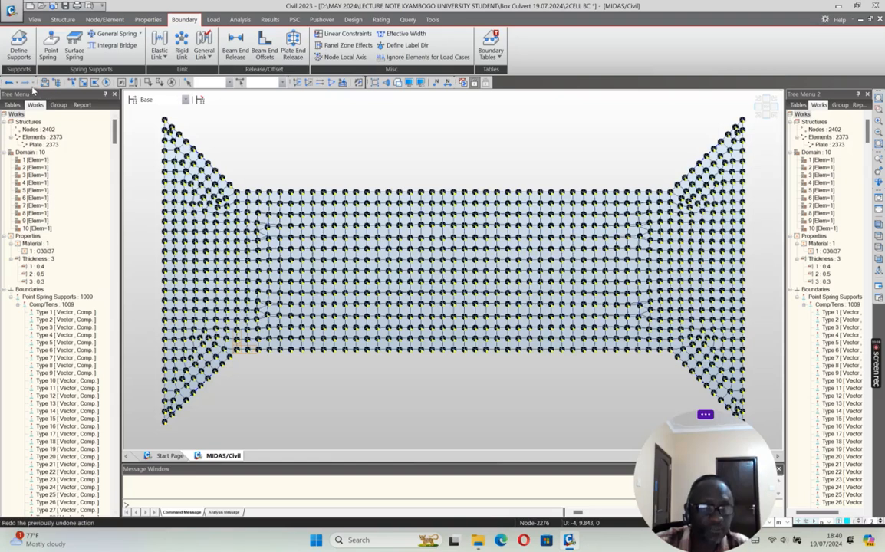
Step: Window-select the nodes at the near wing wall's outer corner and try fixing all their translations with D-ALL supports
{"action": "left_click", "coordinate": [83, 83]}
{"action": "left_click_drag", "start_coordinate": [158, 419], "coordinate": [174, 430]}
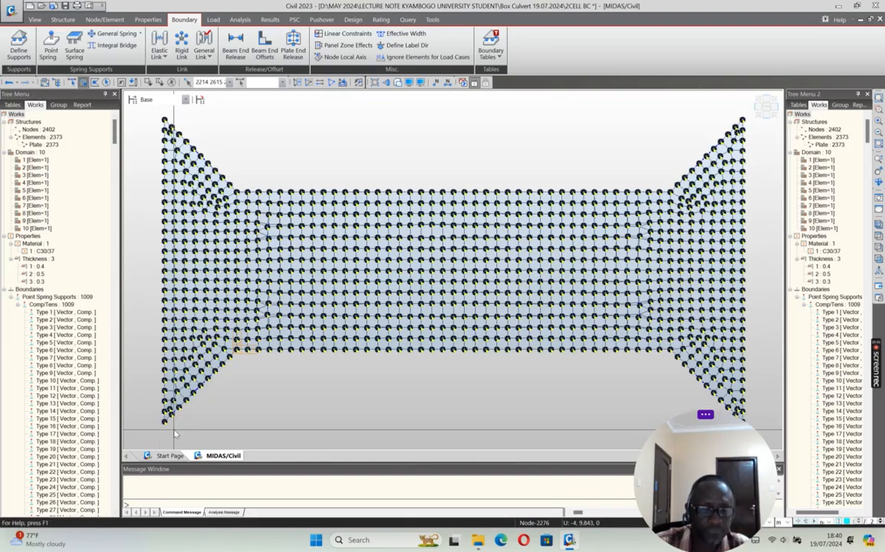
{"action": "left_click", "coordinate": [758, 116]}
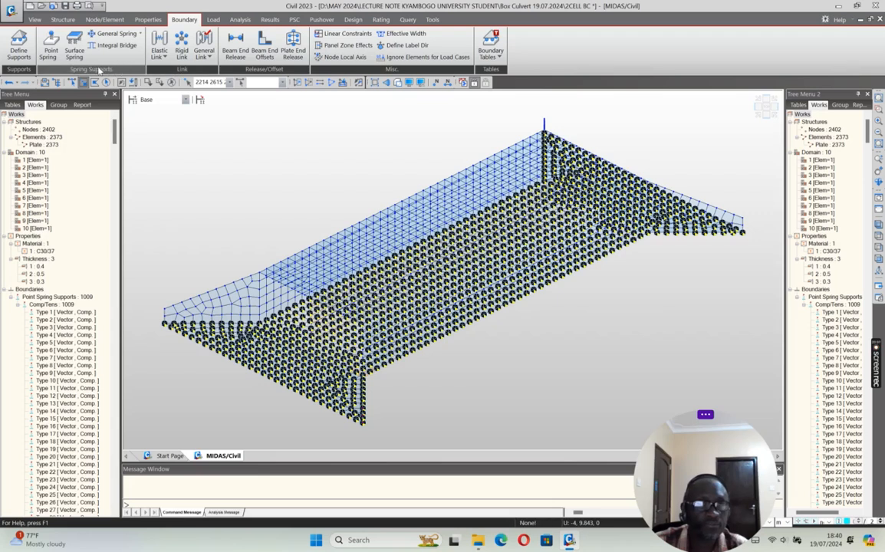
{"action": "left_click", "coordinate": [17, 50]}
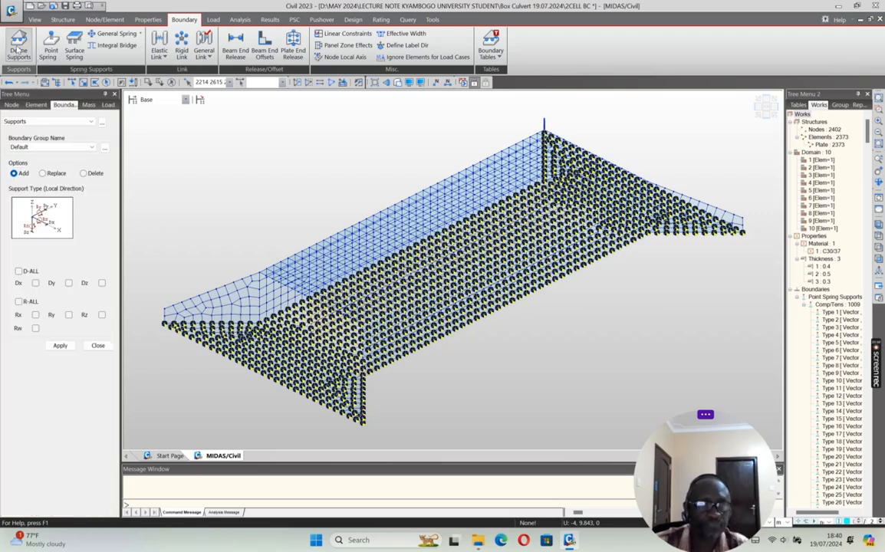
{"action": "left_click", "coordinate": [19, 272]}
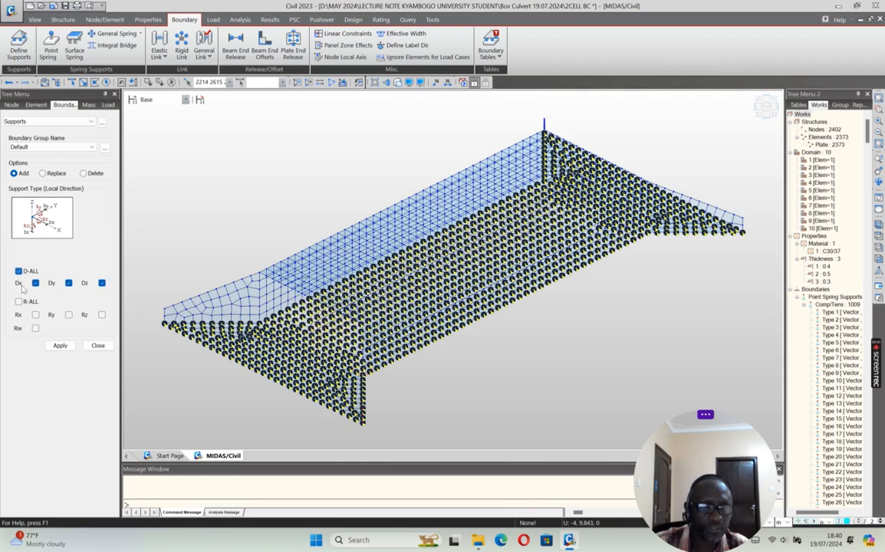
{"action": "left_click", "coordinate": [60, 346]}
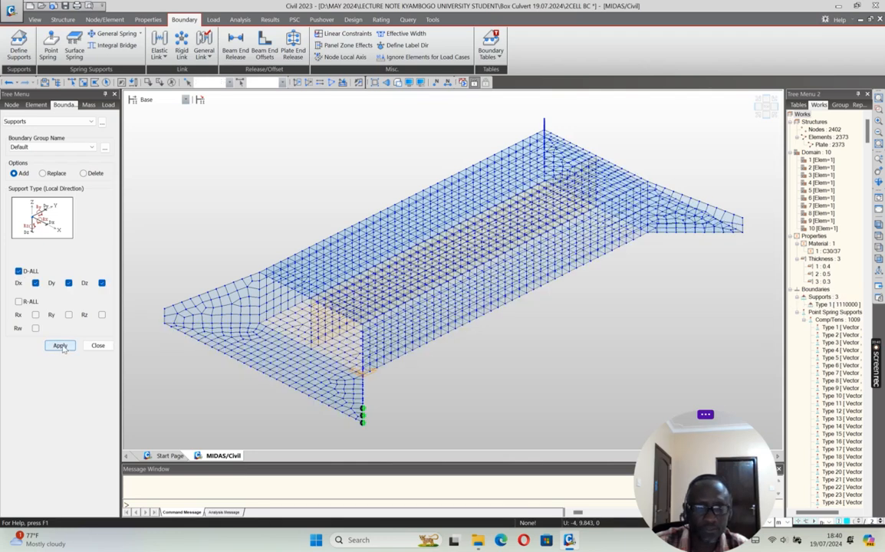
Step: Undo the corner supports and apply a D-ALL support to only the wing wall's outermost base corner node
{"action": "left_click", "coordinate": [8, 83]}
{"action": "left_click", "coordinate": [84, 82]}
{"action": "left_click", "coordinate": [362, 422]}
{"action": "left_click", "coordinate": [60, 346]}
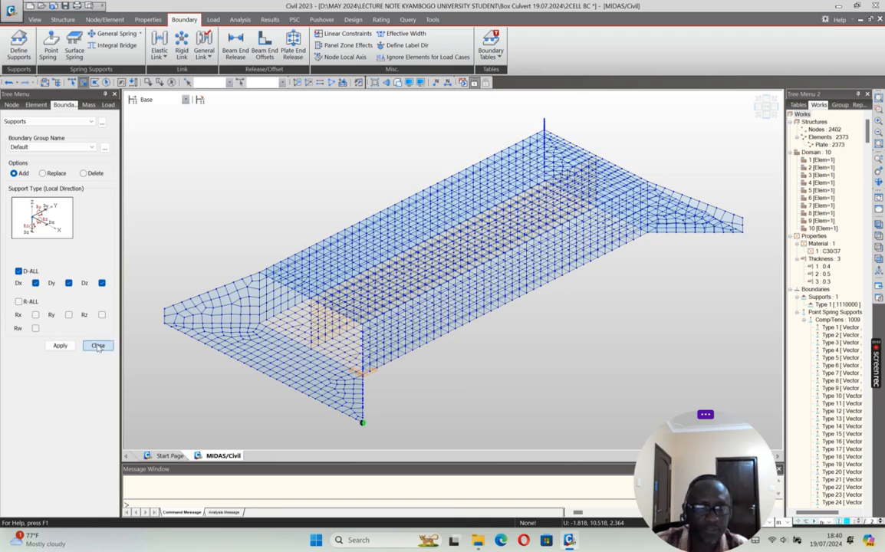
{"action": "left_click", "coordinate": [97, 345]}
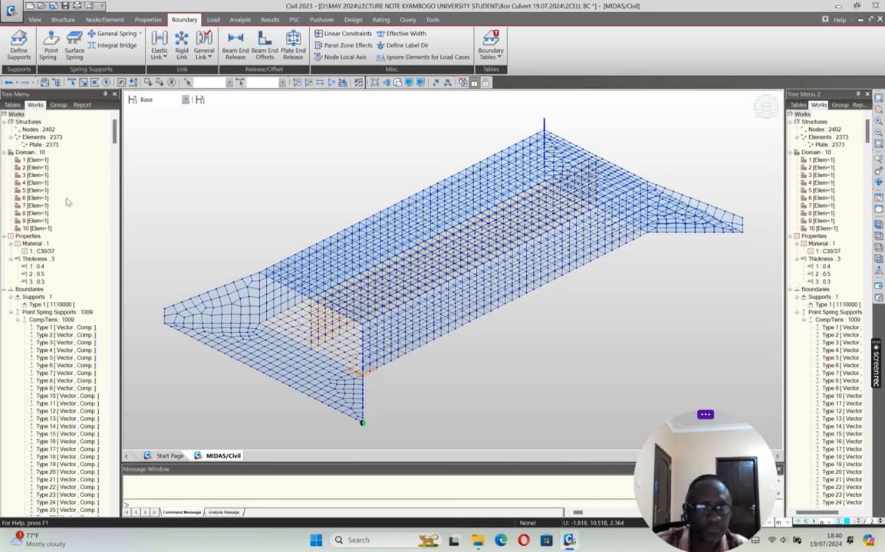
Step: Collapse the Comp/Tens spring list in the works tree and hide the Type 1 support symbol in the model
{"action": "left_click", "coordinate": [18, 320]}
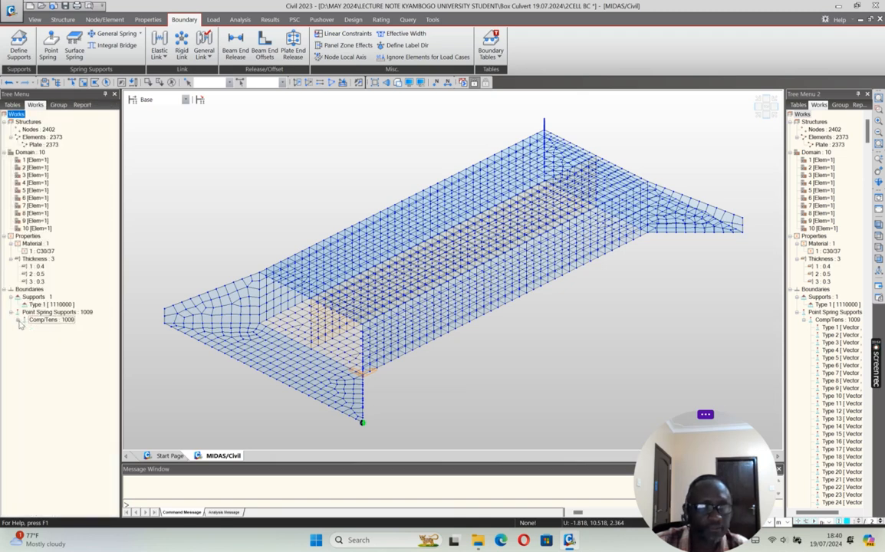
{"action": "left_click", "coordinate": [48, 306]}
{"action": "right_click", "coordinate": [46, 305]}
{"action": "left_click", "coordinate": [69, 447]}
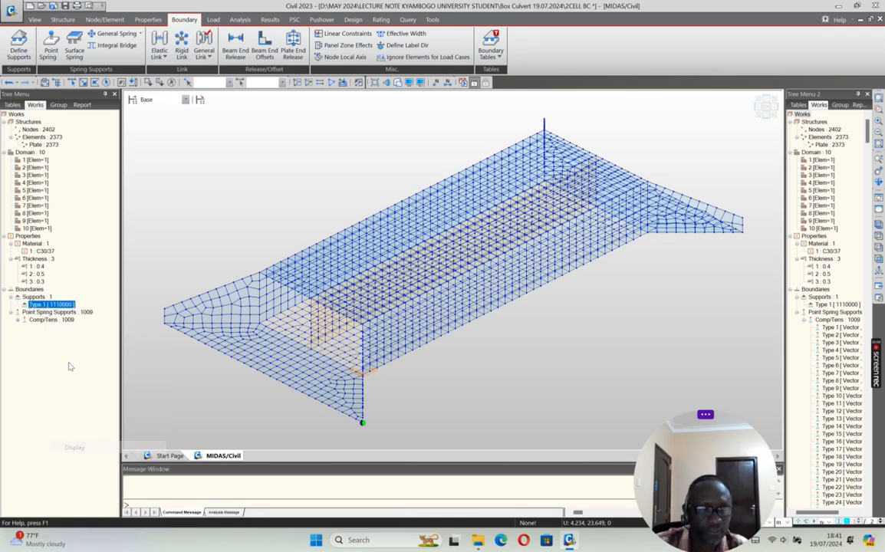
{"action": "right_click", "coordinate": [56, 302]}
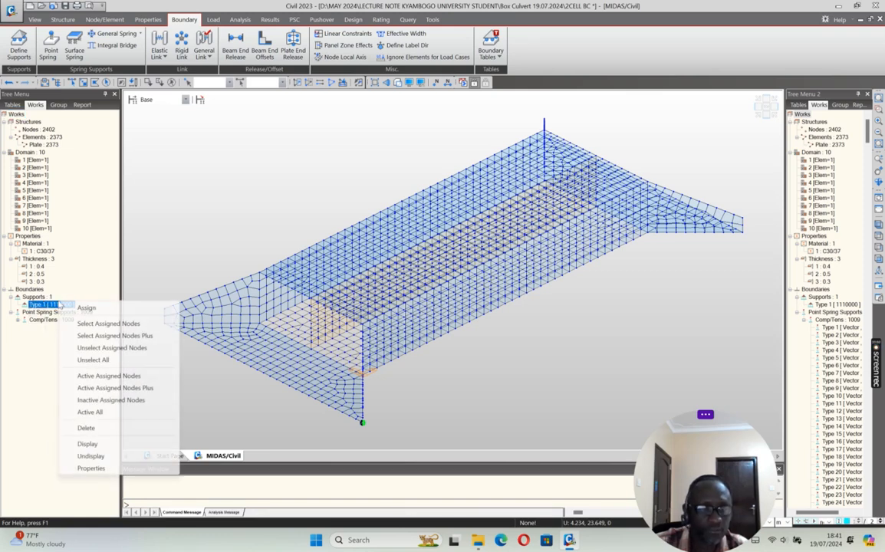
{"action": "left_click", "coordinate": [90, 456]}
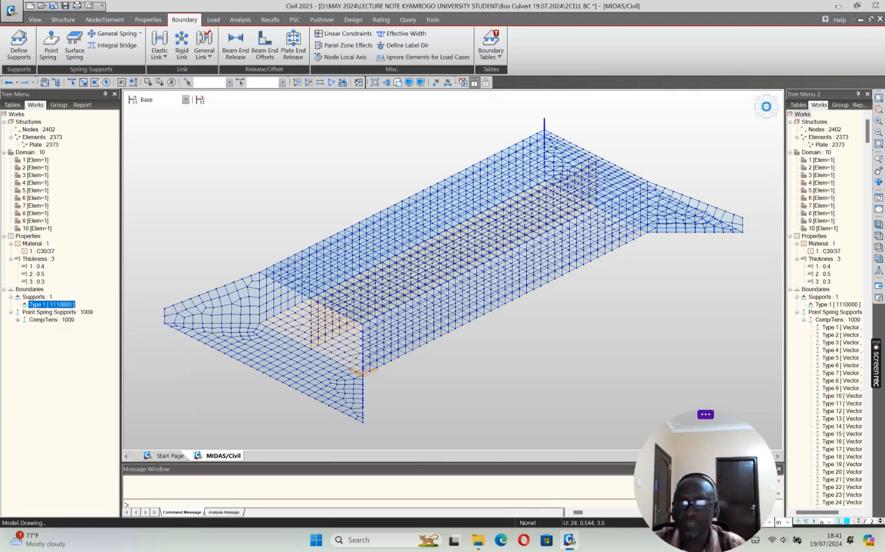
{"action": "left_click", "coordinate": [766, 107]}
{"action": "scroll", "coordinate": [742, 132], "scroll_direction": "down", "scroll_amount": 1}
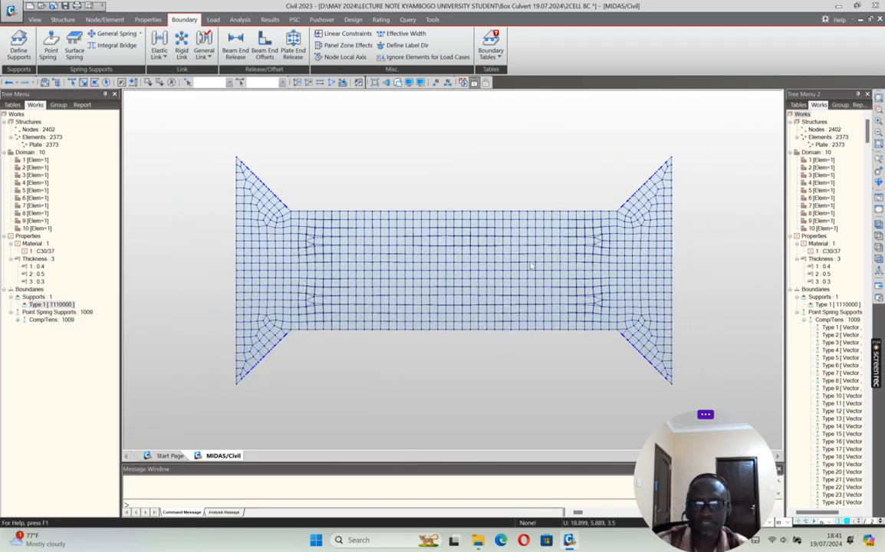
{"action": "left_click", "coordinate": [761, 119]}
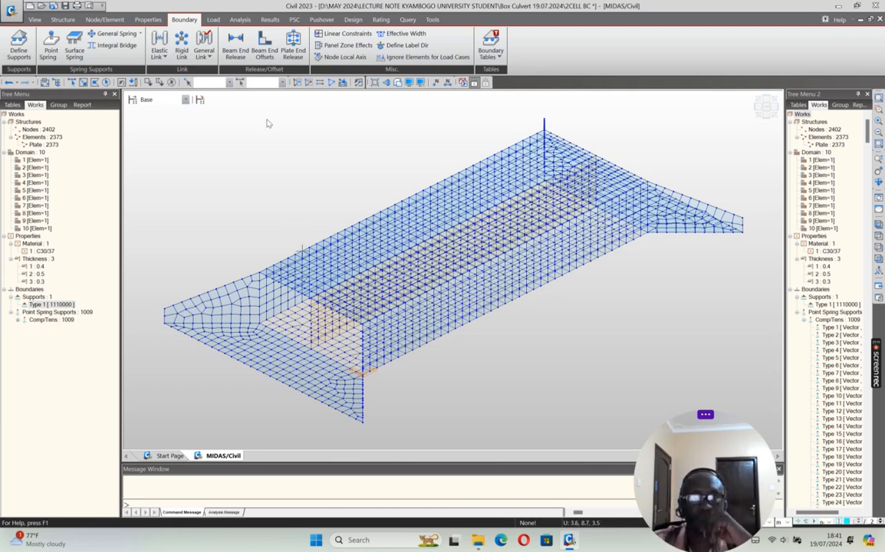
Step: Create a static load case named SWT of type Dead Load (D) for the self weight
{"action": "left_click", "coordinate": [213, 21]}
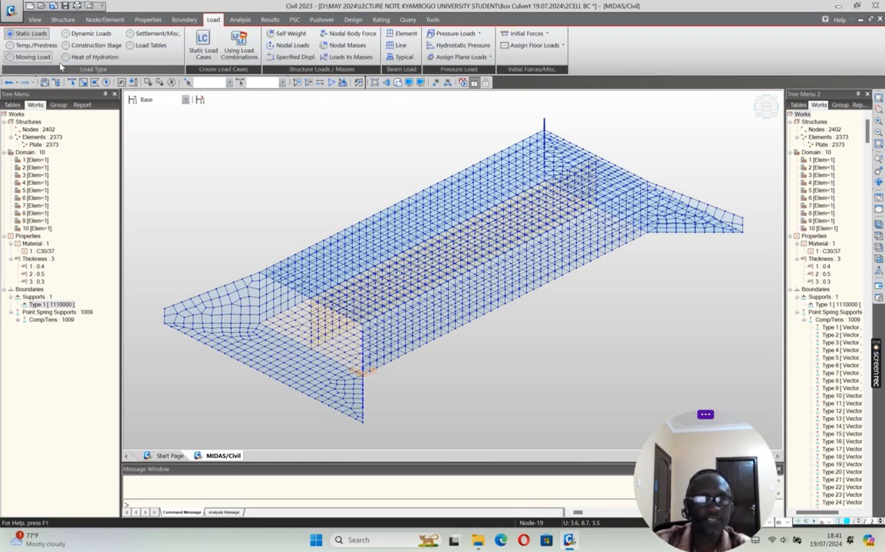
{"action": "left_click", "coordinate": [289, 33]}
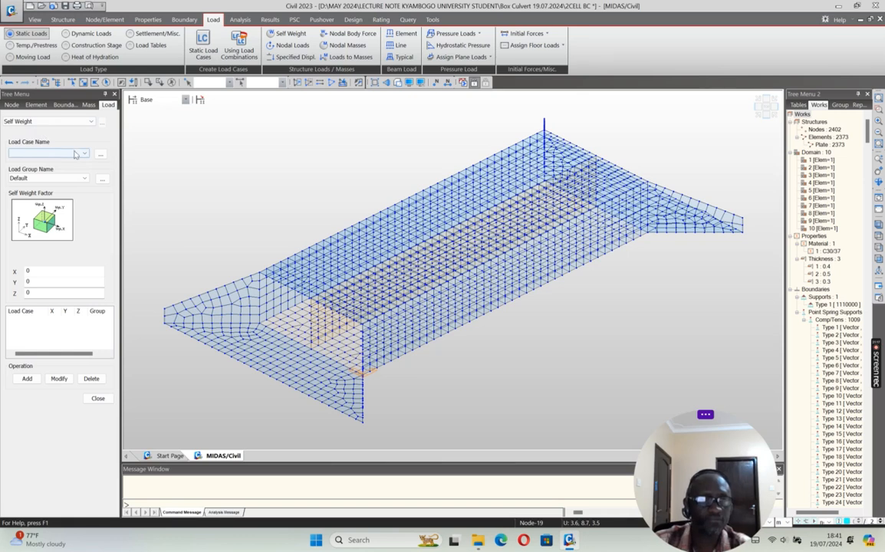
{"action": "left_click", "coordinate": [101, 154]}
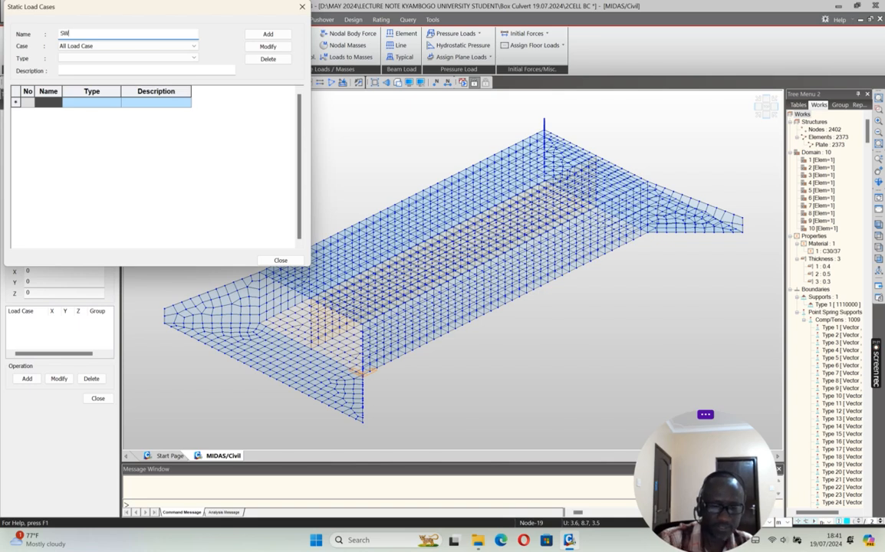
{"action": "type", "text": "SWT"}
{"action": "left_click", "coordinate": [177, 58]}
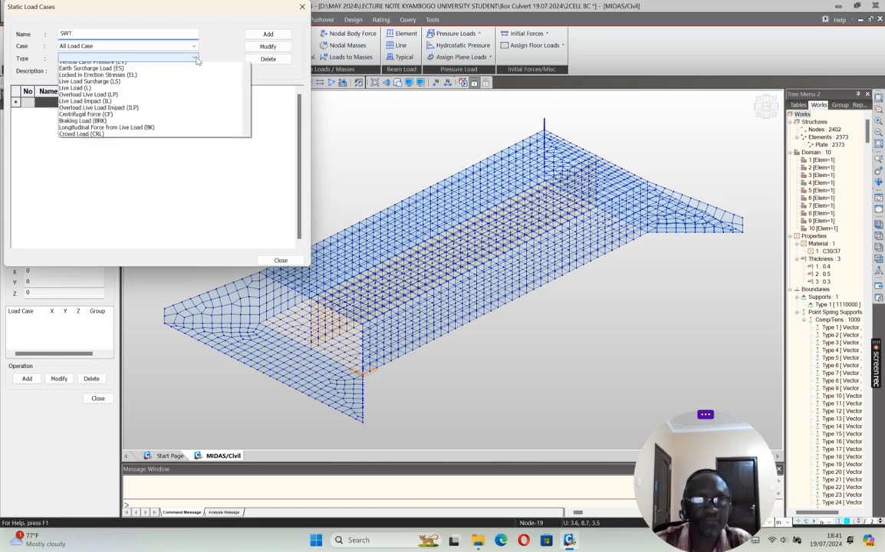
{"action": "left_click", "coordinate": [108, 71]}
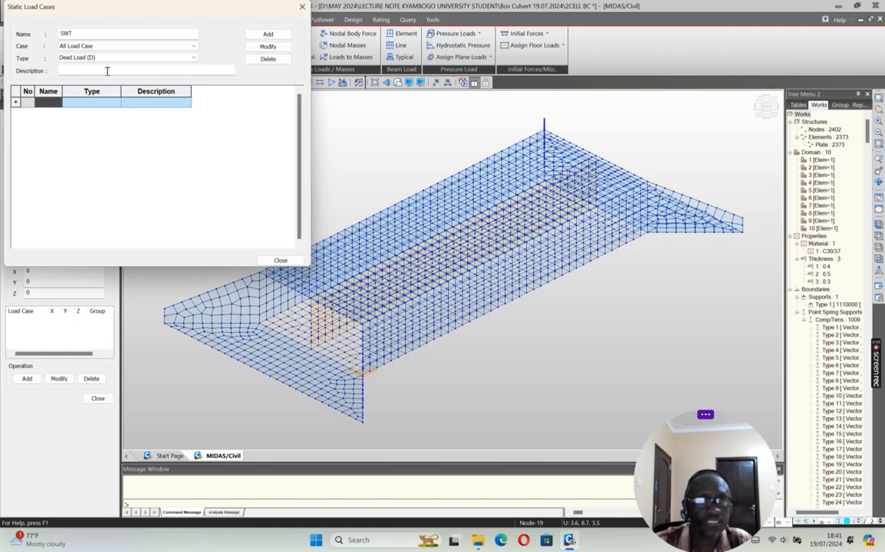
{"action": "left_click", "coordinate": [268, 34]}
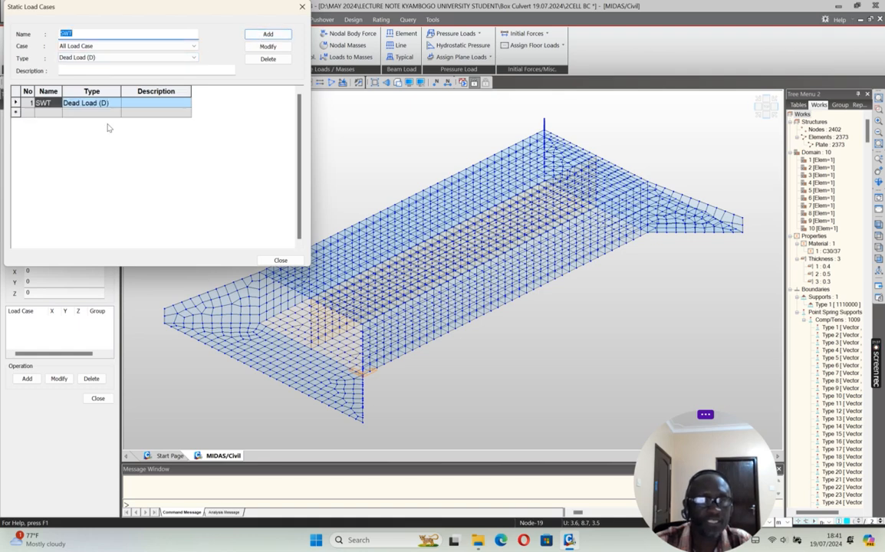
{"action": "left_click", "coordinate": [281, 260]}
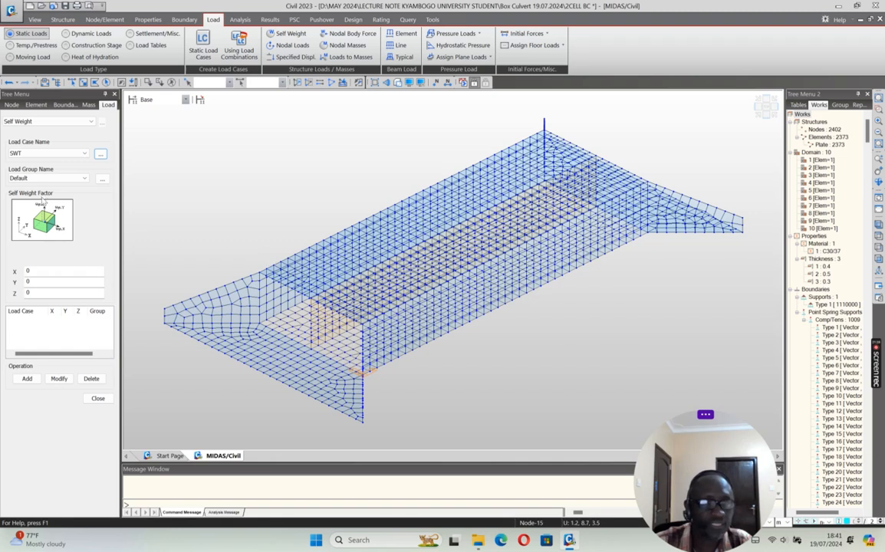
Step: Add self weight to load case SWT with a Z factor of -1 and save the model
{"action": "left_click_drag", "start_coordinate": [33, 293], "coordinate": [6, 298]}
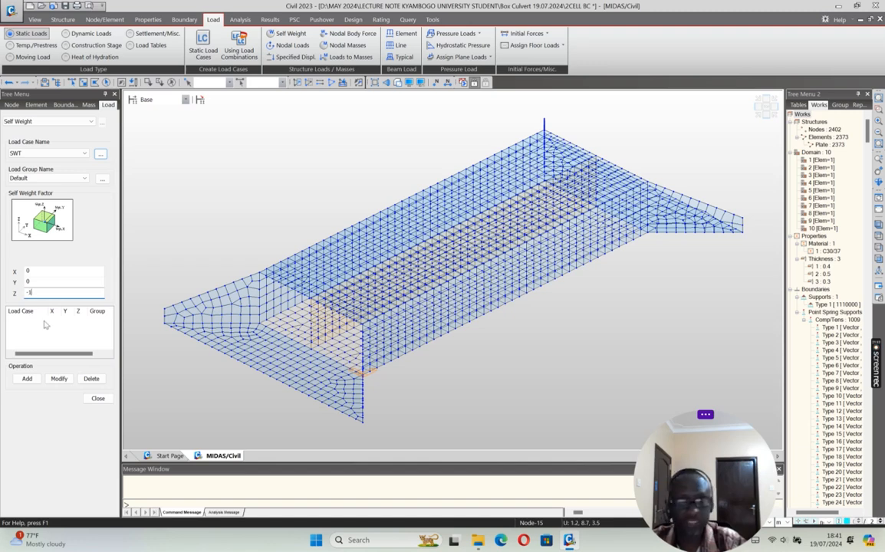
{"action": "type", "text": "-1"}
{"action": "left_click", "coordinate": [27, 379]}
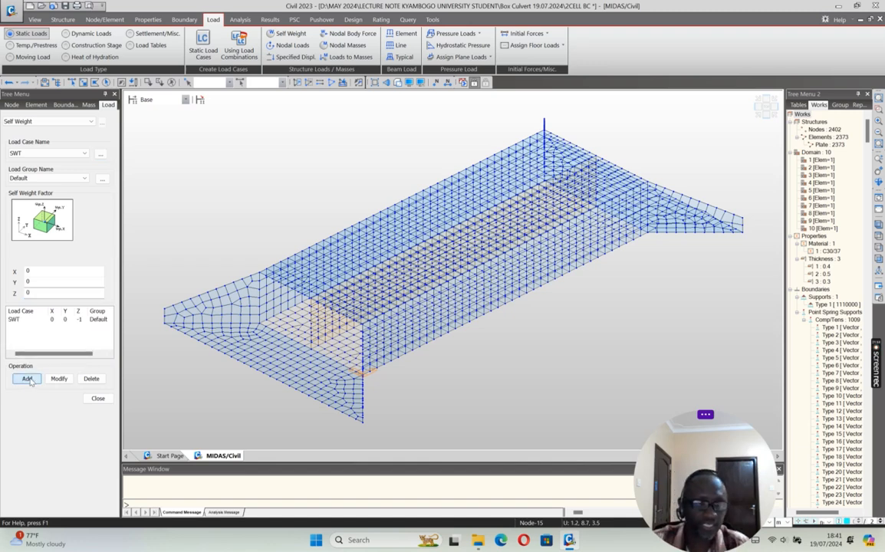
{"action": "left_click", "coordinate": [98, 399]}
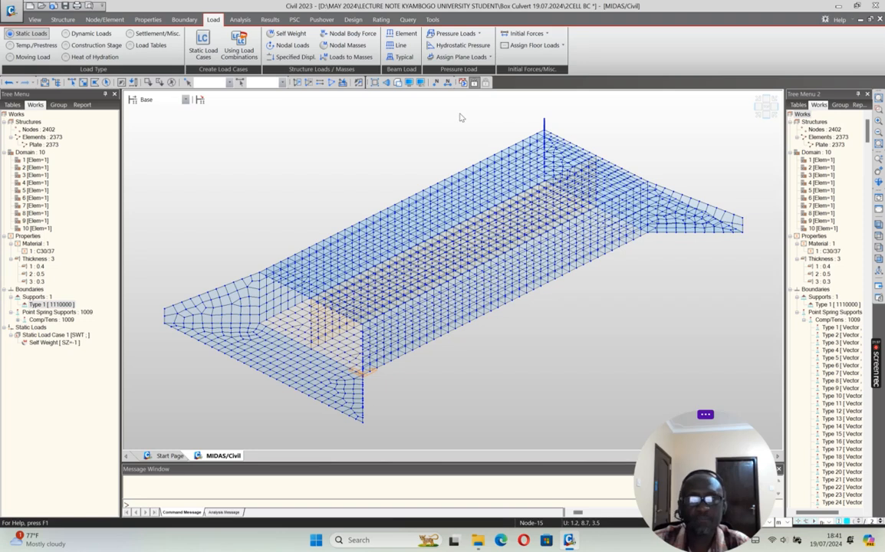
{"action": "left_click", "coordinate": [65, 5]}
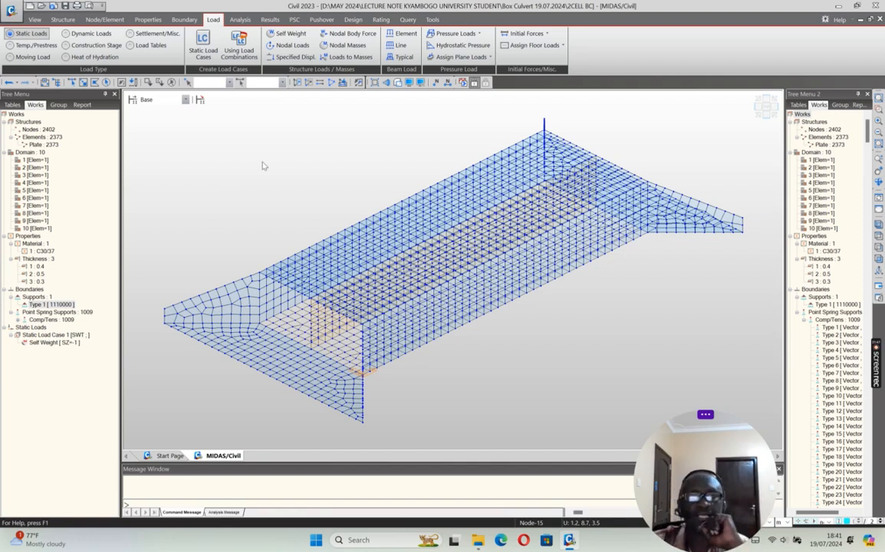
Step: Run the analysis and examine the soil pressure PZ contour with legend for load case ST: SWT
{"action": "left_click", "coordinate": [462, 82]}
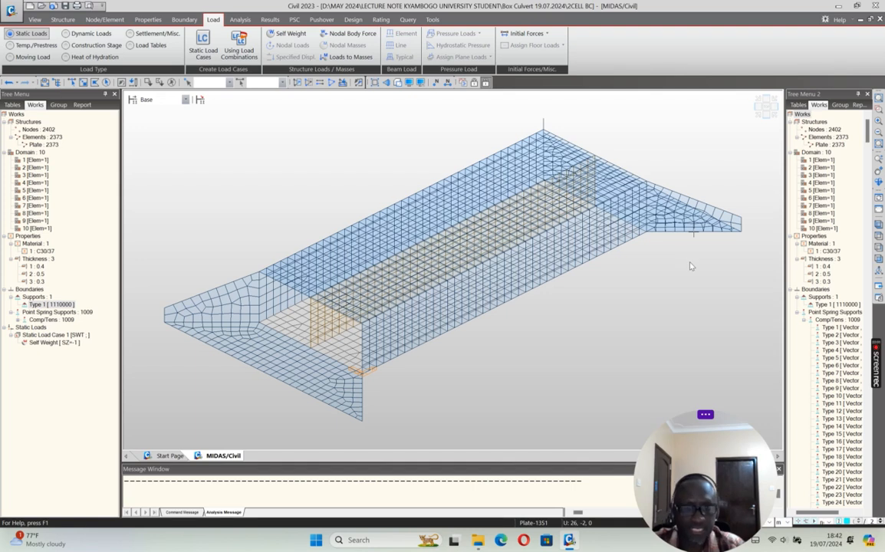
{"action": "left_click", "coordinate": [269, 20]}
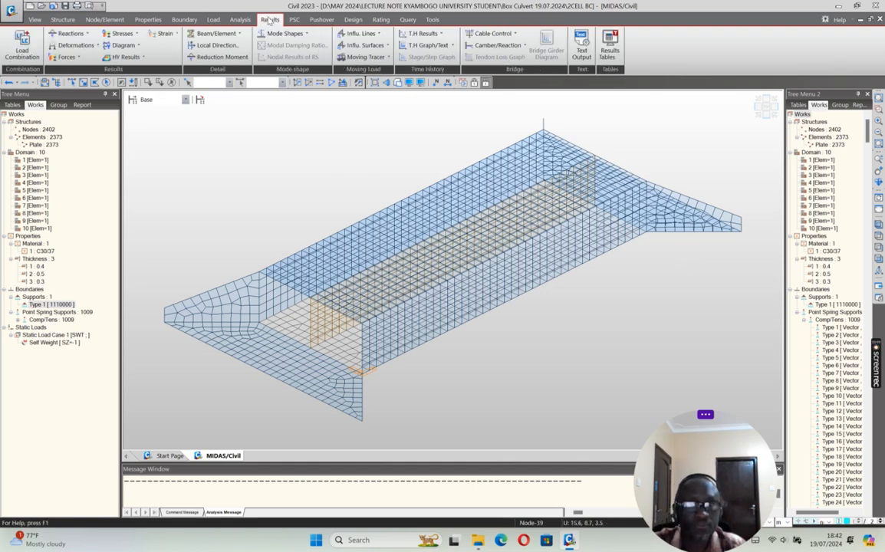
{"action": "left_click", "coordinate": [76, 35]}
{"action": "left_click", "coordinate": [75, 71]}
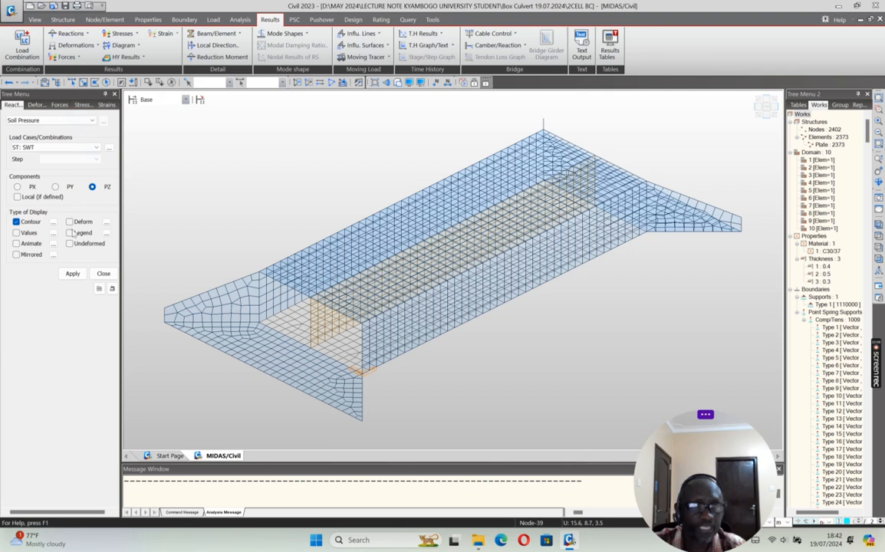
{"action": "left_click", "coordinate": [73, 274]}
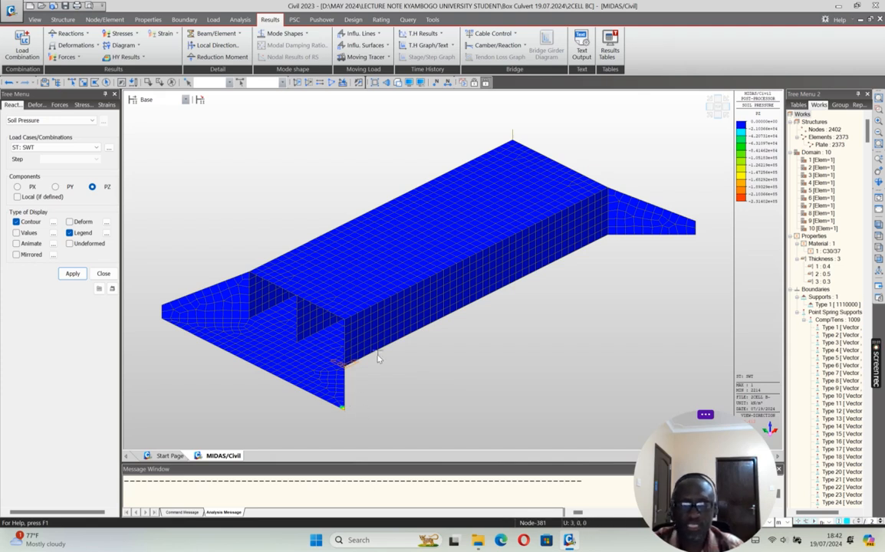
{"action": "mouse_move", "coordinate": [378, 358]}
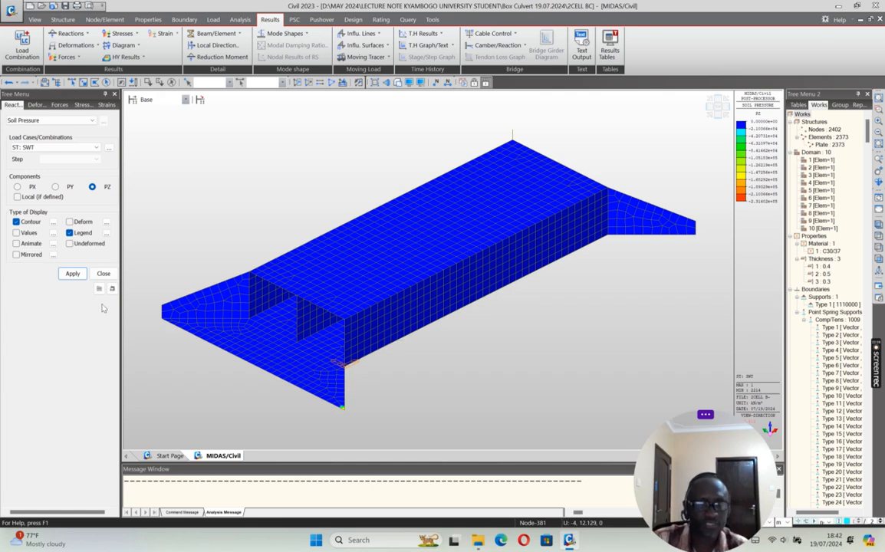
{"action": "left_click", "coordinate": [102, 274]}
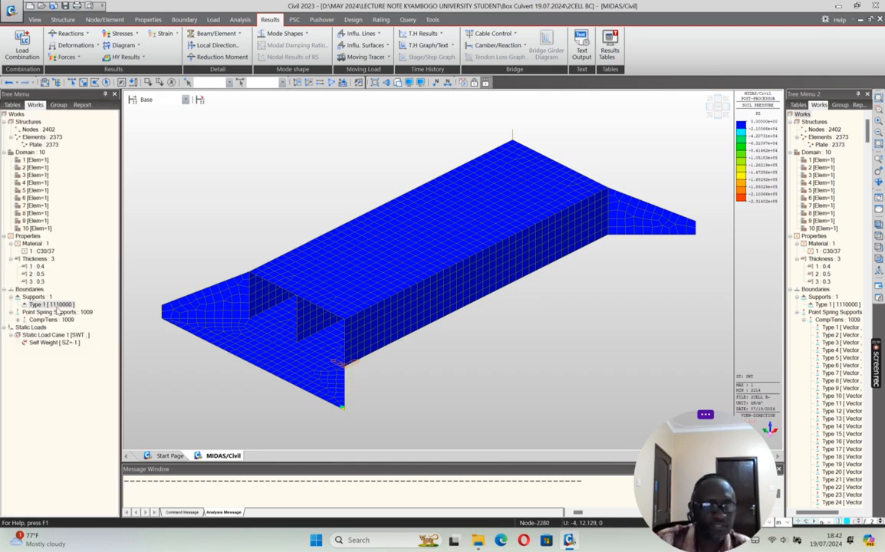
Step: Delete the Type 1 [1110000] nodal support from the model's boundaries
{"action": "left_click", "coordinate": [57, 306]}
{"action": "right_click", "coordinate": [58, 306]}
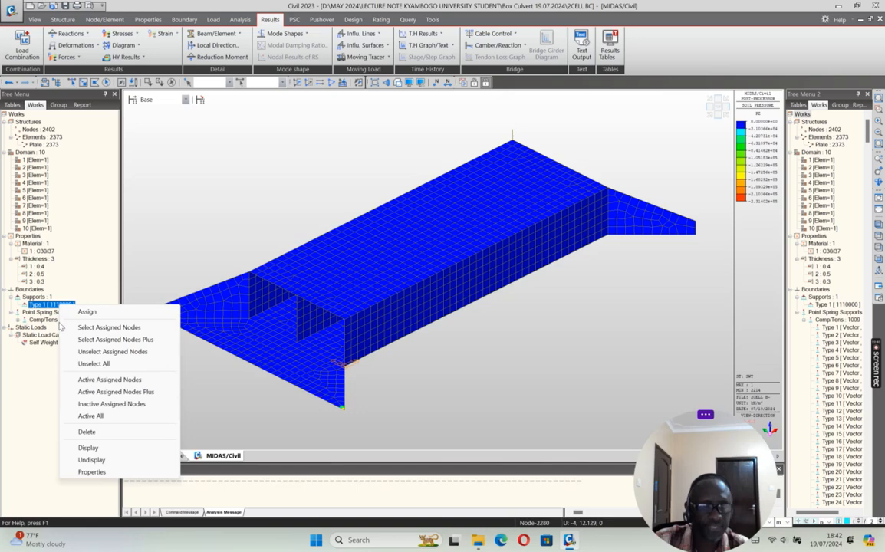
{"action": "left_click", "coordinate": [76, 430]}
{"action": "left_click", "coordinate": [445, 290]}
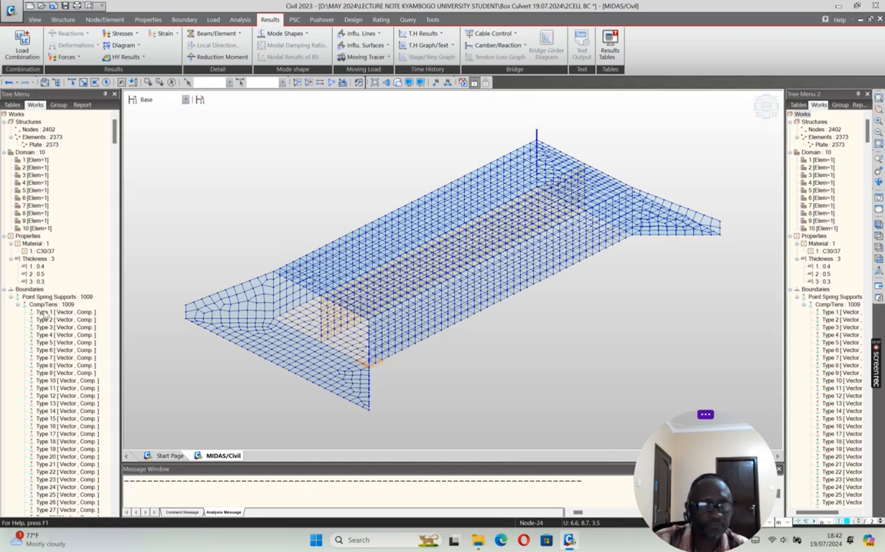
Step: Select the whole list of Comp/Tens point springs, from Type 1 to Type 818, and delete them
{"action": "left_click", "coordinate": [46, 313]}
{"action": "left_click_drag", "start_coordinate": [115, 131], "coordinate": [92, 508]}
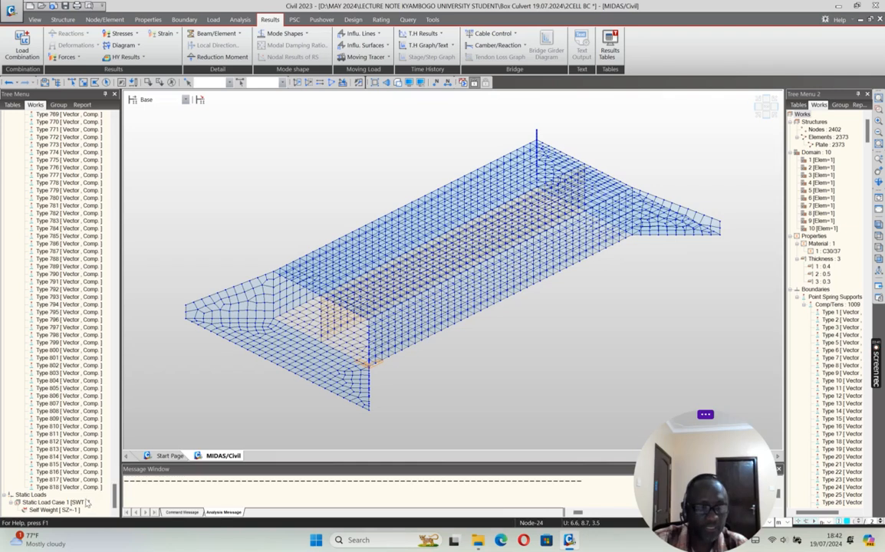
{"action": "left_click", "coordinate": [66, 489], "text": "shift"}
{"action": "right_click", "coordinate": [65, 302]}
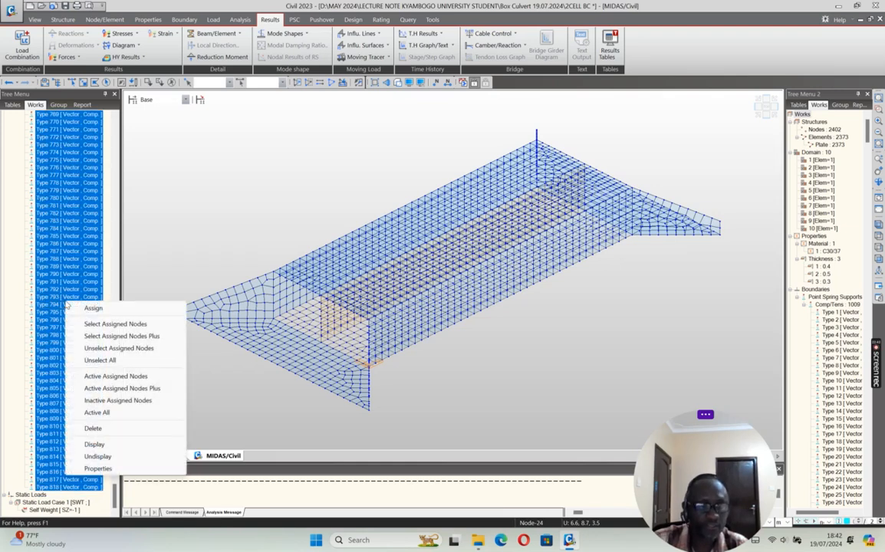
{"action": "left_click", "coordinate": [90, 429]}
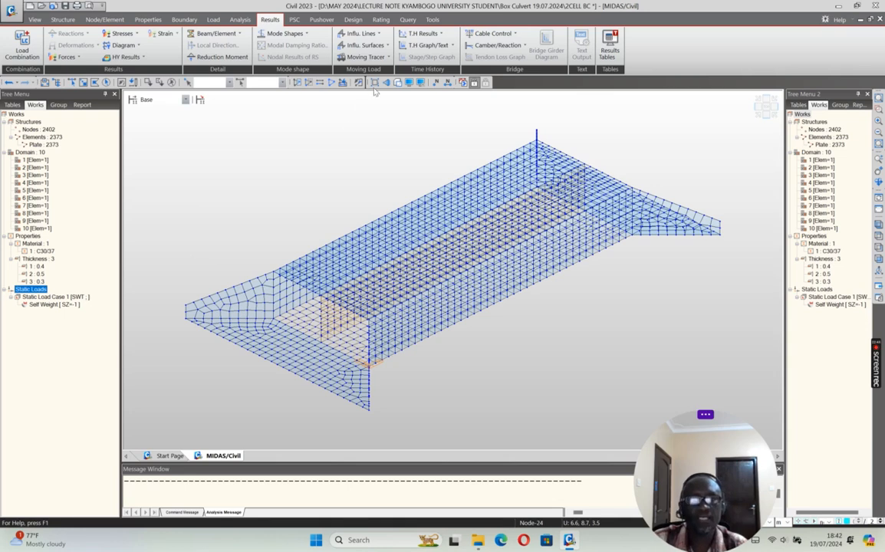
Step: Select the culvert's base slab and assign linear surface springs converted to point springs, with Kx 5000, Ky 5000 and Kz 15000 kN/m³
{"action": "left_click", "coordinate": [765, 117]}
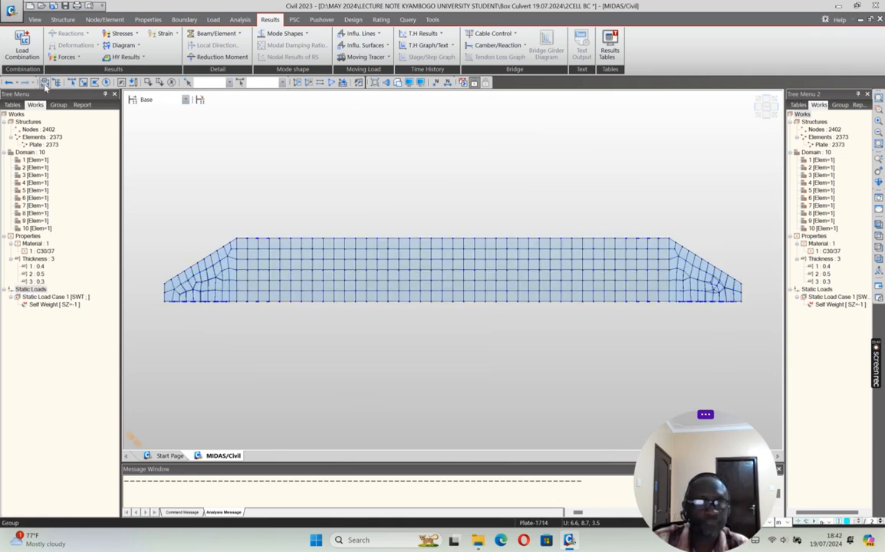
{"action": "left_click_drag", "start_coordinate": [161, 300], "coordinate": [753, 330]}
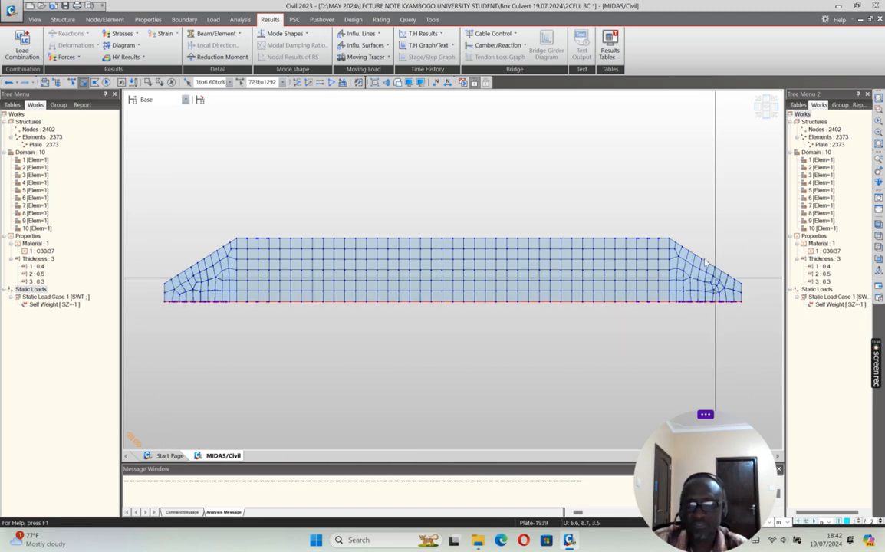
{"action": "left_click", "coordinate": [758, 116]}
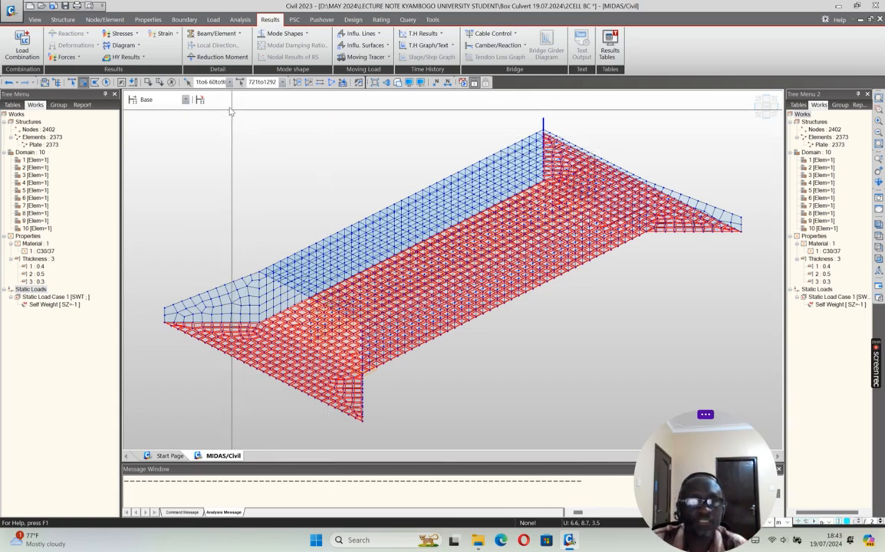
{"action": "left_click", "coordinate": [183, 19]}
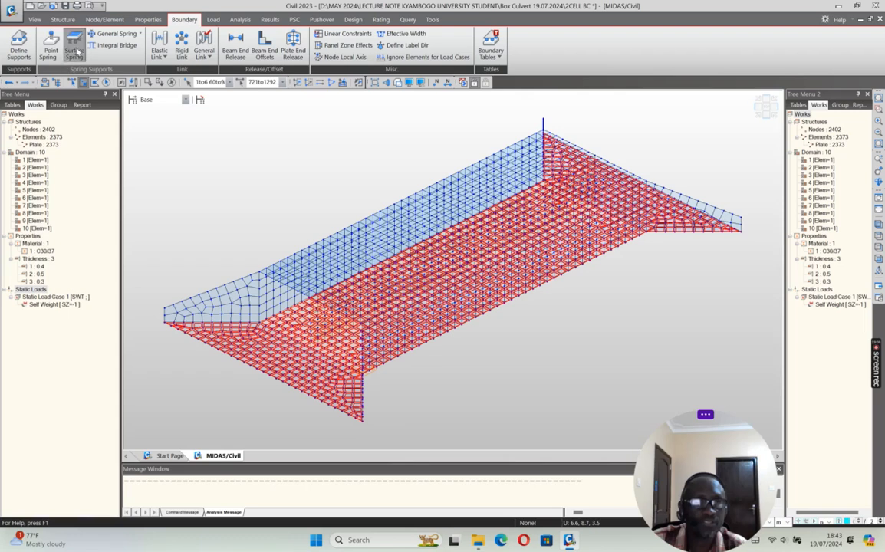
{"action": "left_click", "coordinate": [74, 47]}
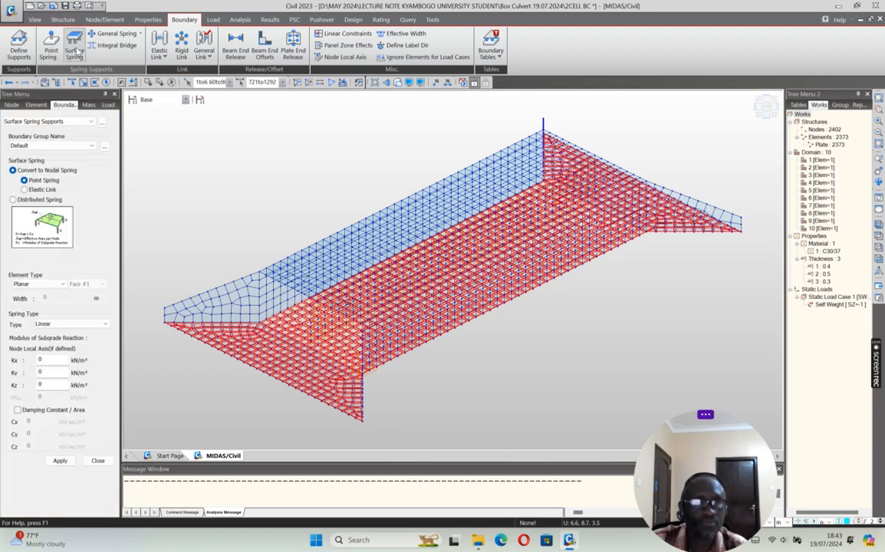
{"action": "double_click", "coordinate": [42, 360]}
{"action": "double_click", "coordinate": [46, 385]}
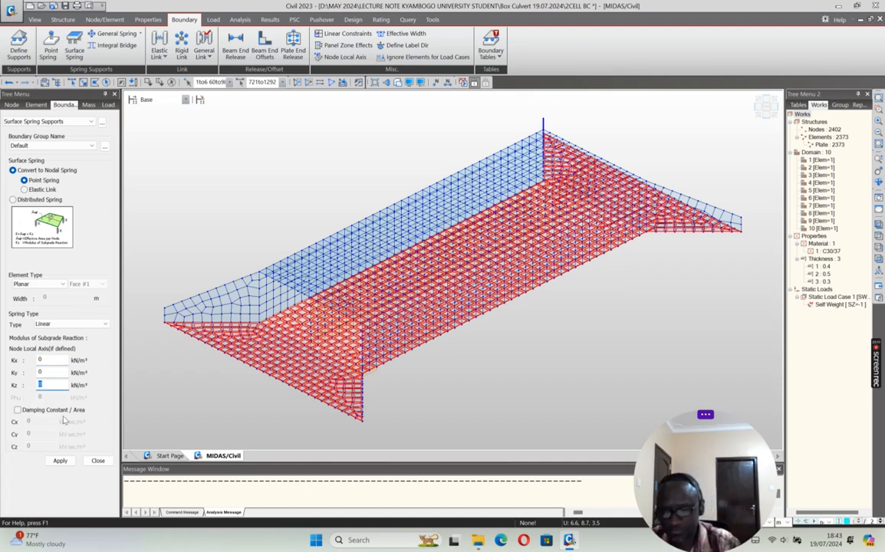
{"action": "double_click", "coordinate": [42, 359]}
{"action": "type", "text": "5000"}
{"action": "double_click", "coordinate": [51, 373]}
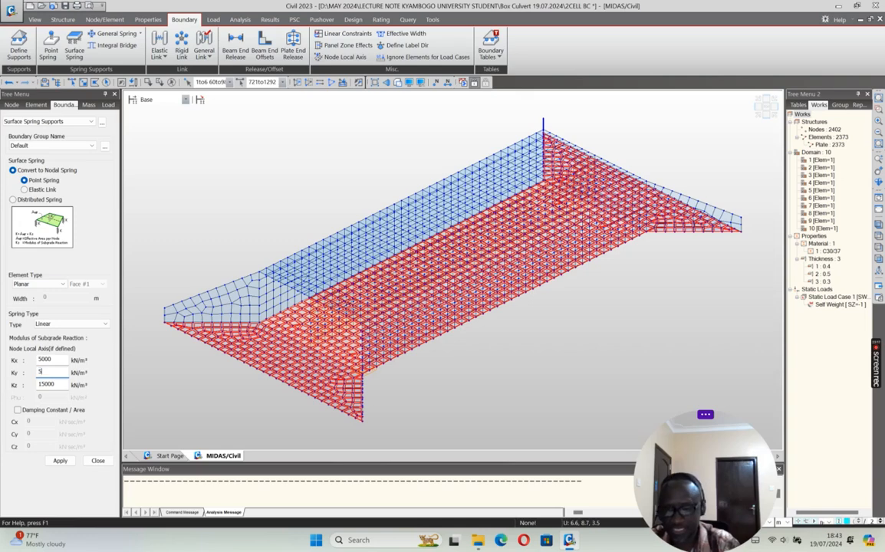
{"action": "left_click", "coordinate": [60, 461]}
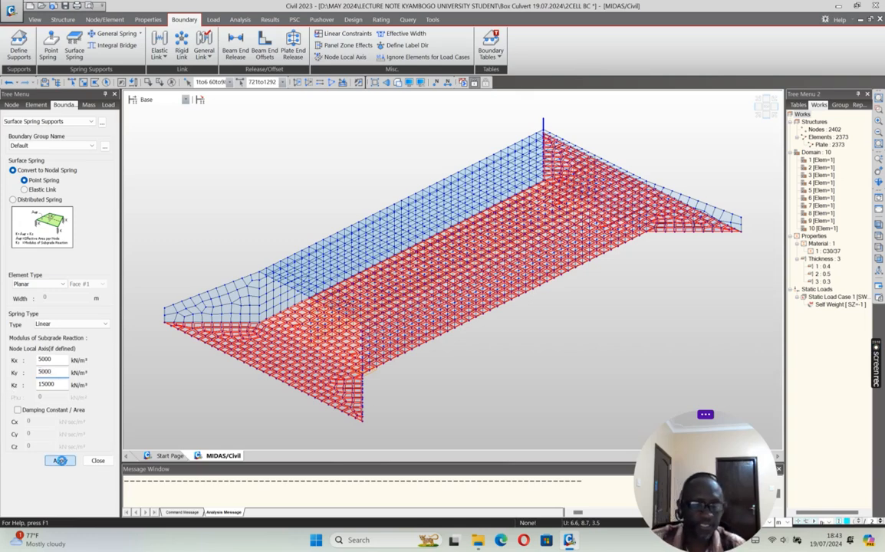
{"action": "left_click", "coordinate": [98, 461]}
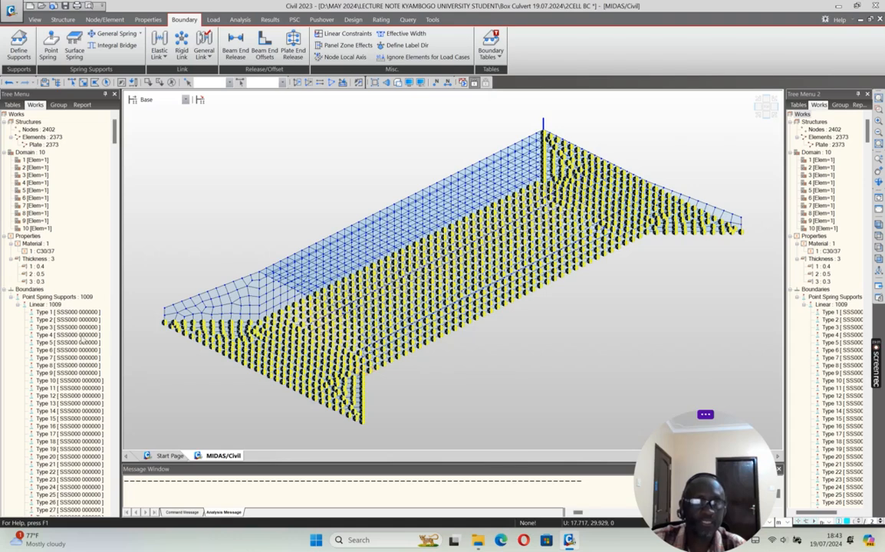
Step: Hide the linear point spring support symbols displayed on the base slab
{"action": "left_click", "coordinate": [77, 341]}
{"action": "right_click", "coordinate": [76, 341]}
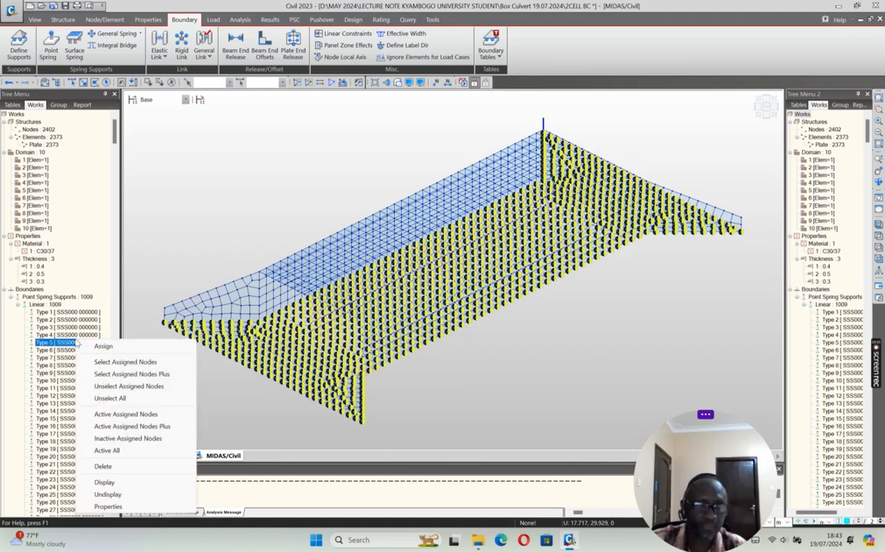
{"action": "left_click", "coordinate": [105, 483]}
{"action": "right_click", "coordinate": [81, 346]}
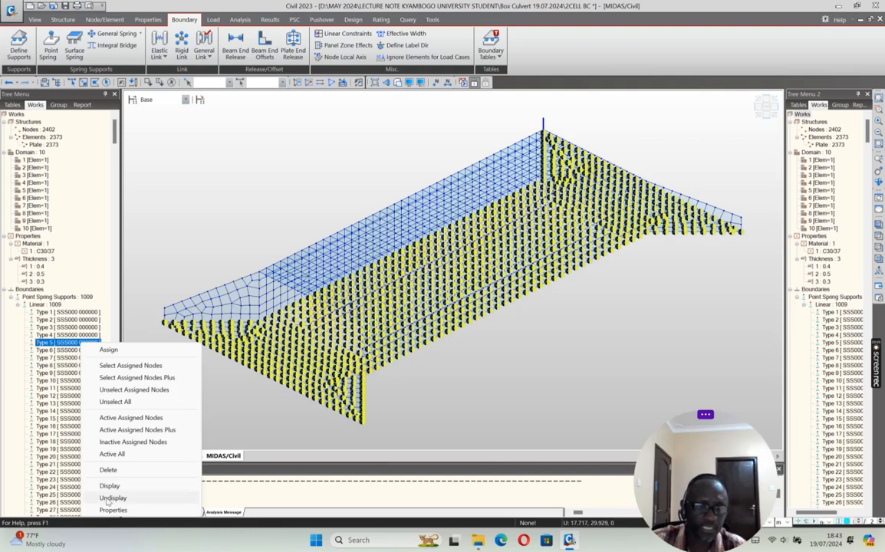
{"action": "left_click", "coordinate": [109, 497]}
Step: Save the model and run the analysis, plotting the soil pressure PZ contour for load case ST: SWT
{"action": "left_click", "coordinate": [65, 6]}
{"action": "left_click", "coordinate": [459, 83]}
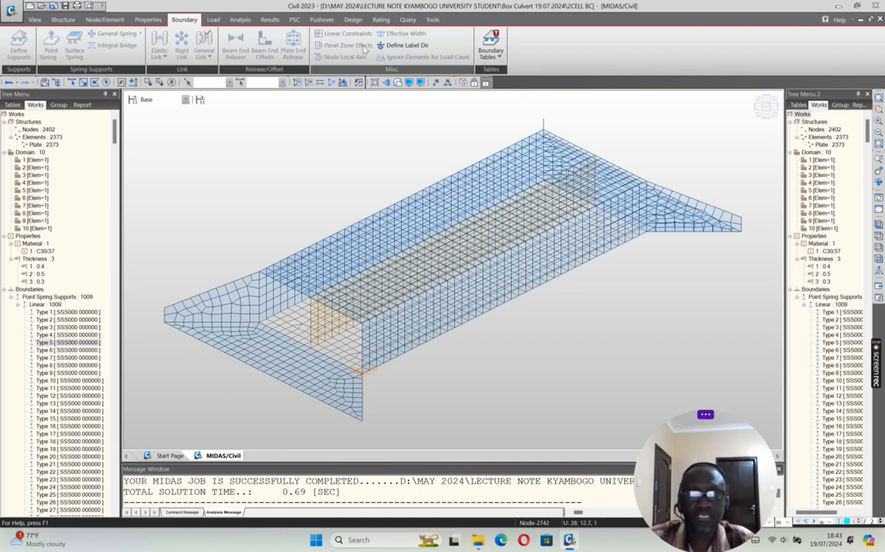
{"action": "left_click", "coordinate": [270, 19]}
{"action": "left_click", "coordinate": [68, 33]}
{"action": "left_click", "coordinate": [79, 70]}
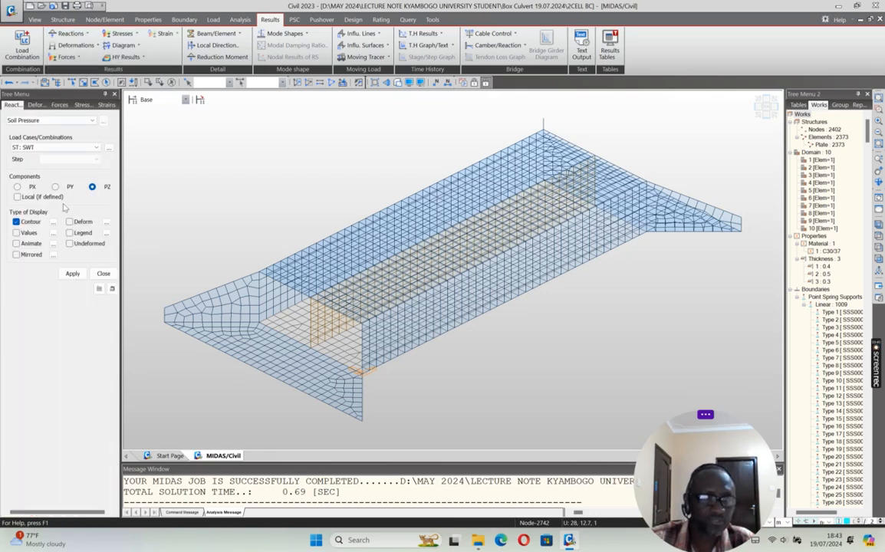
{"action": "left_click", "coordinate": [72, 274]}
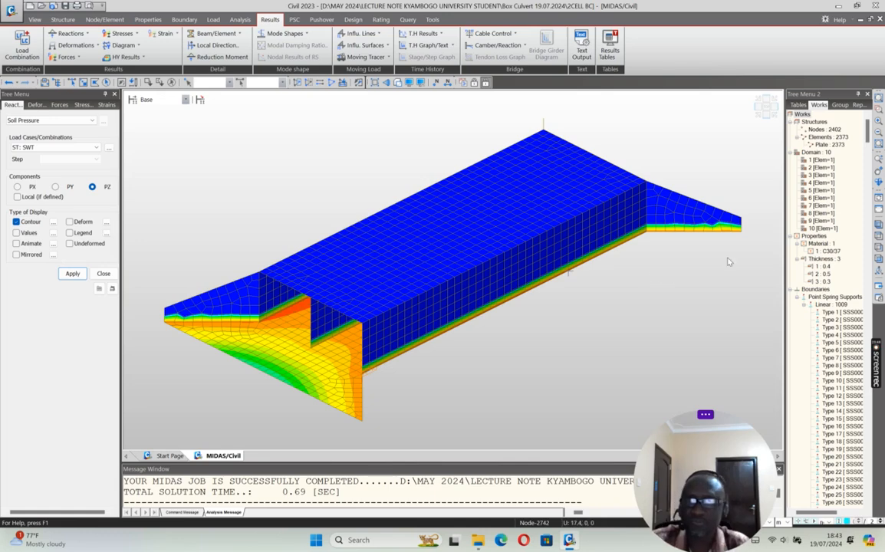
Step: Isolate the base slab in the soil pressure plot and show the legend to examine the PZ distribution
{"action": "left_click", "coordinate": [879, 182]}
{"action": "left_click_drag", "start_coordinate": [426, 282], "coordinate": [617, 199]}
{"action": "left_click", "coordinate": [769, 117]}
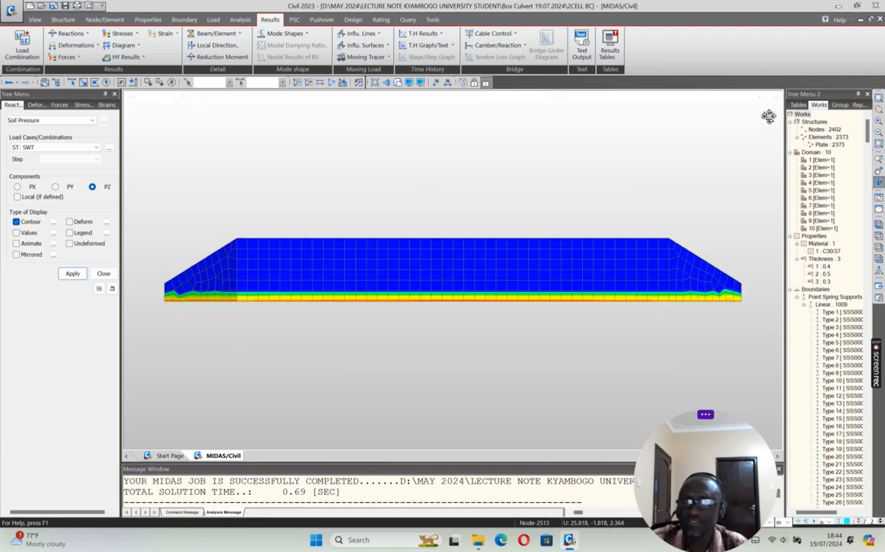
{"action": "left_click", "coordinate": [84, 82]}
{"action": "left_click_drag", "start_coordinate": [153, 298], "coordinate": [755, 307]}
{"action": "left_click", "coordinate": [298, 82]}
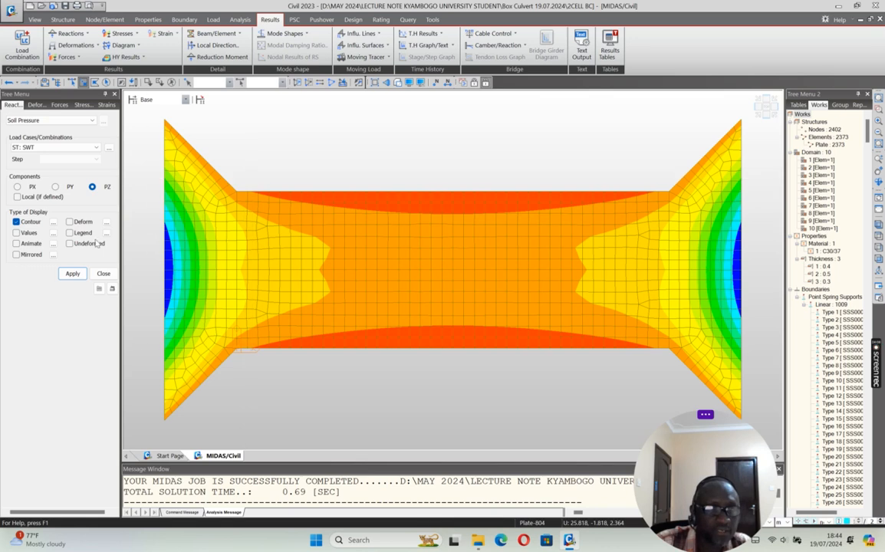
{"action": "left_click", "coordinate": [69, 233]}
{"action": "left_click", "coordinate": [72, 273]}
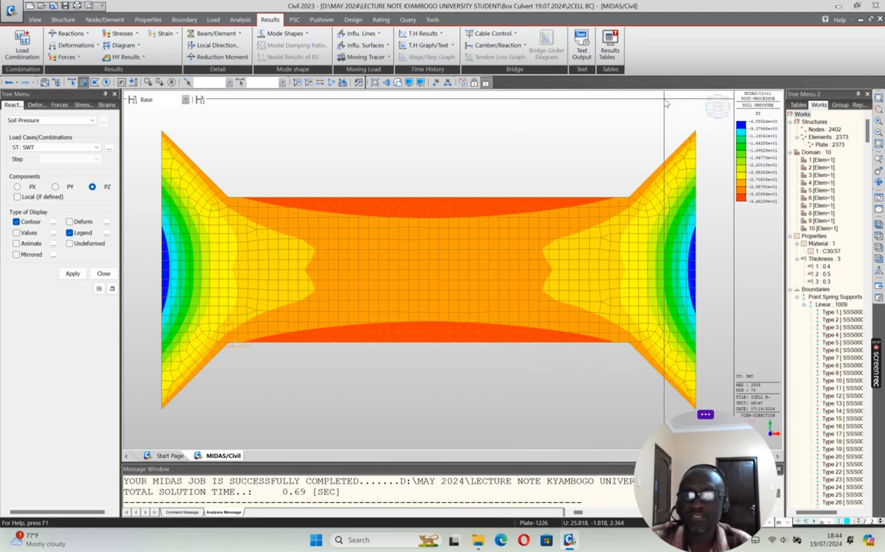
{"action": "left_click", "coordinate": [710, 129]}
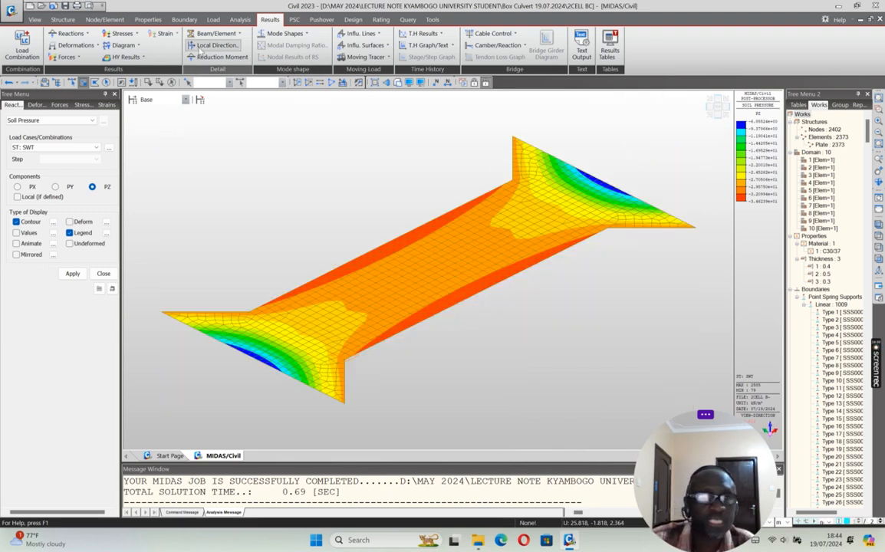
Step: Plot the FXYZ reaction forces with legend for ST: SWT and examine the spring reactions from front, side and isometric directions
{"action": "left_click", "coordinate": [88, 35]}
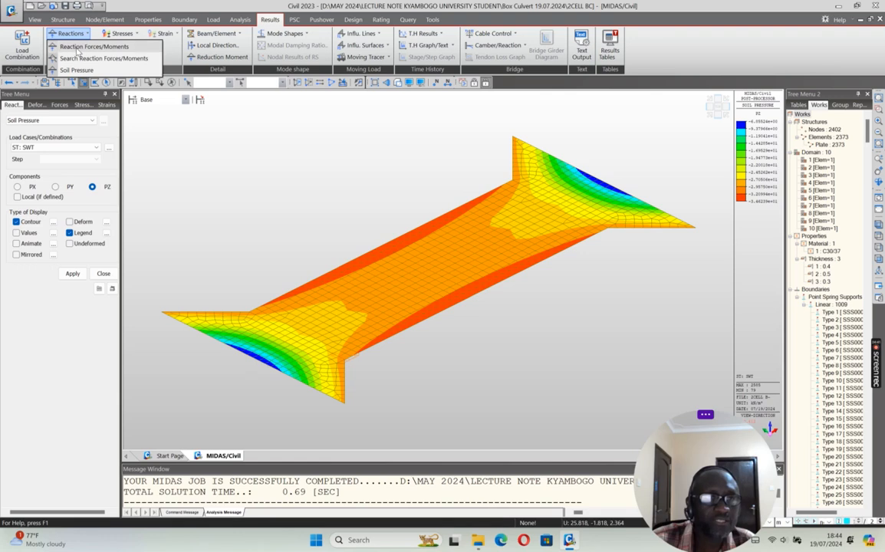
{"action": "left_click", "coordinate": [83, 46]}
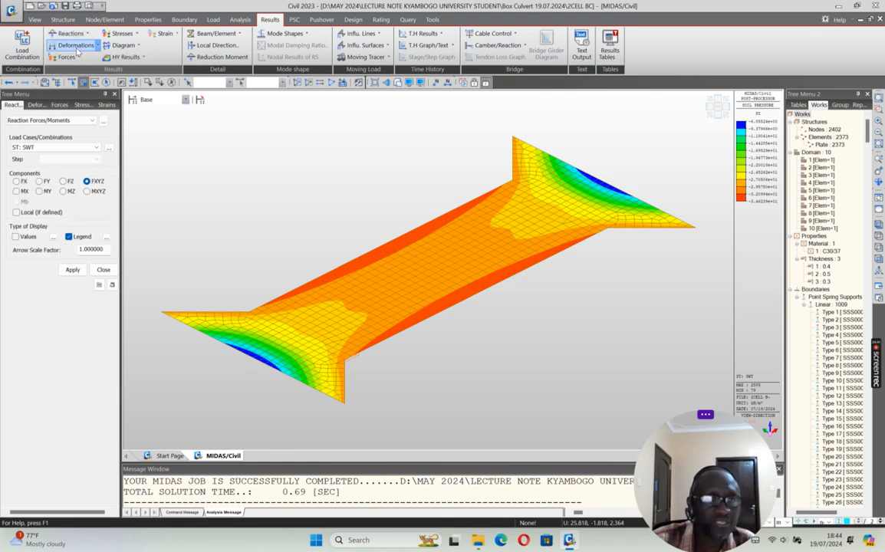
{"action": "left_click", "coordinate": [72, 271]}
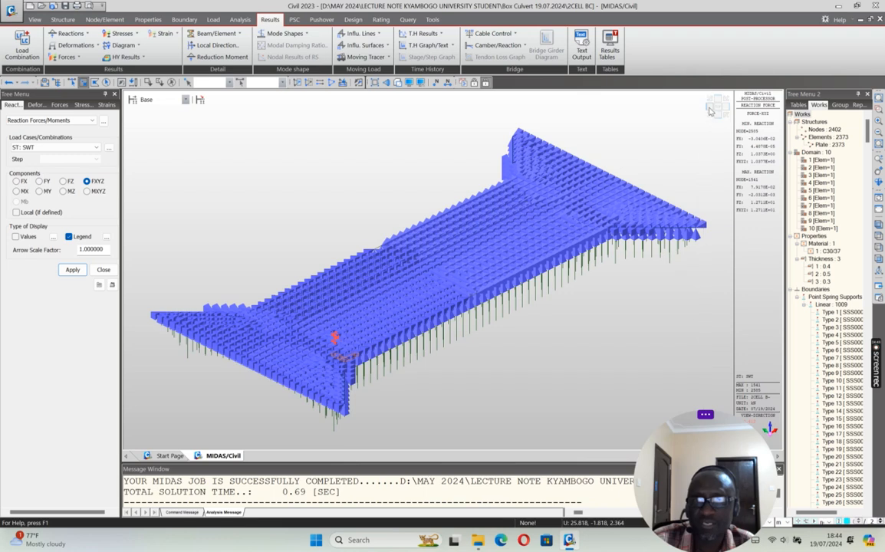
{"action": "left_click", "coordinate": [711, 112]}
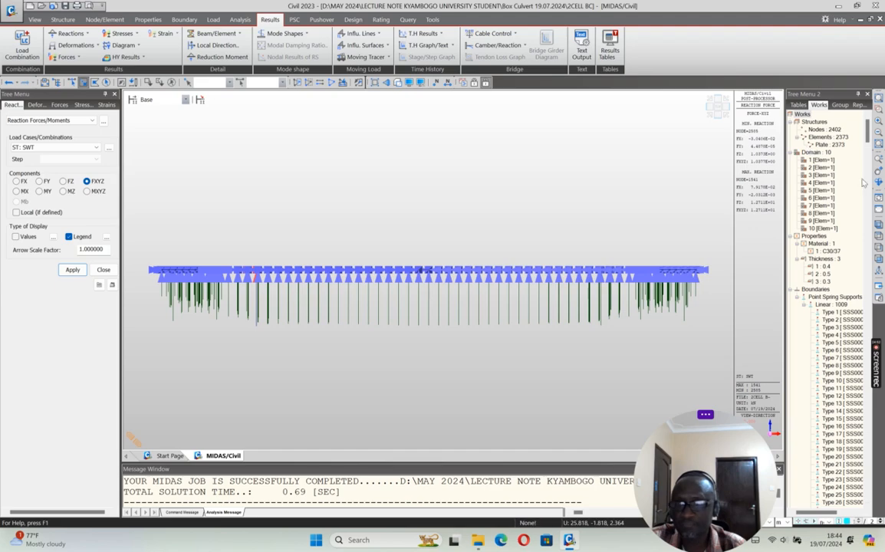
{"action": "middle_click_drag", "start_coordinate": [589, 219], "coordinate": [535, 220], "text": "ctrl"}
{"action": "left_click", "coordinate": [710, 107]}
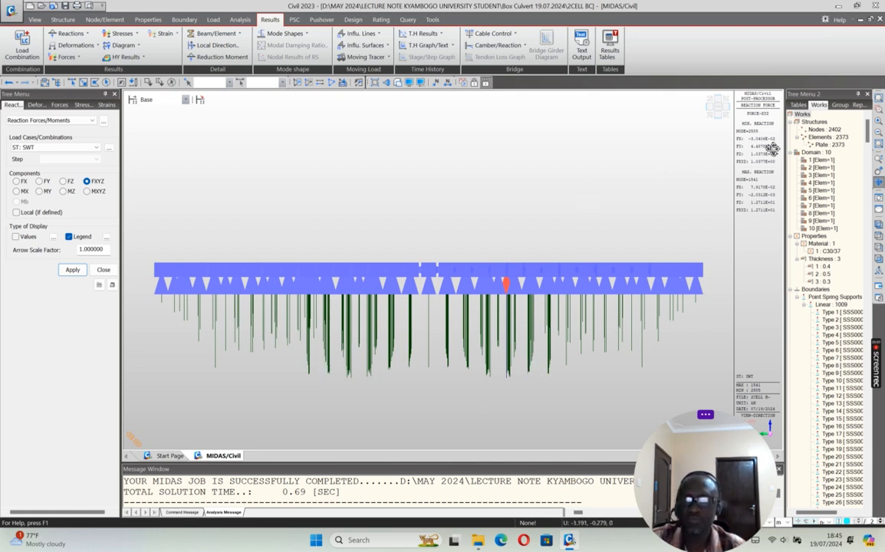
{"action": "left_click", "coordinate": [709, 114]}
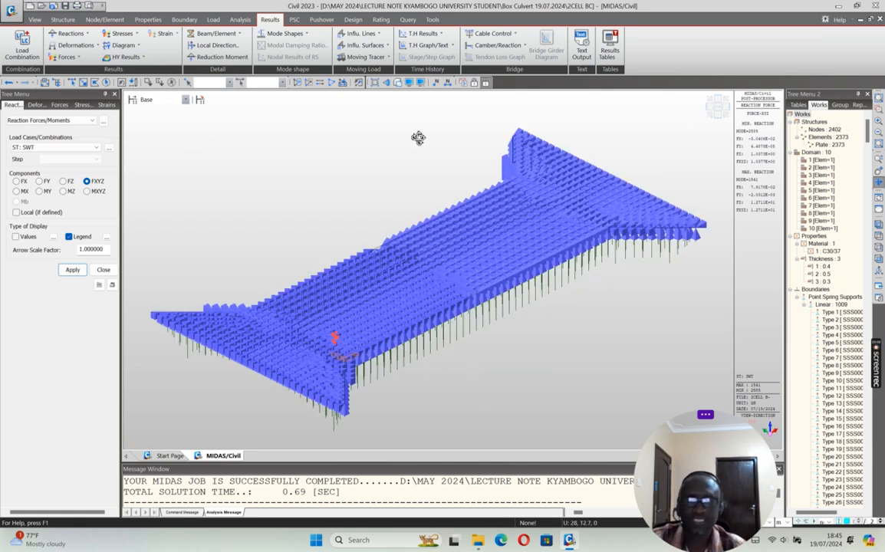
Step: Replot the soil pressure PZ contour, reactivate the whole culvert, and return the model to preprocessing mode
{"action": "left_click", "coordinate": [87, 33]}
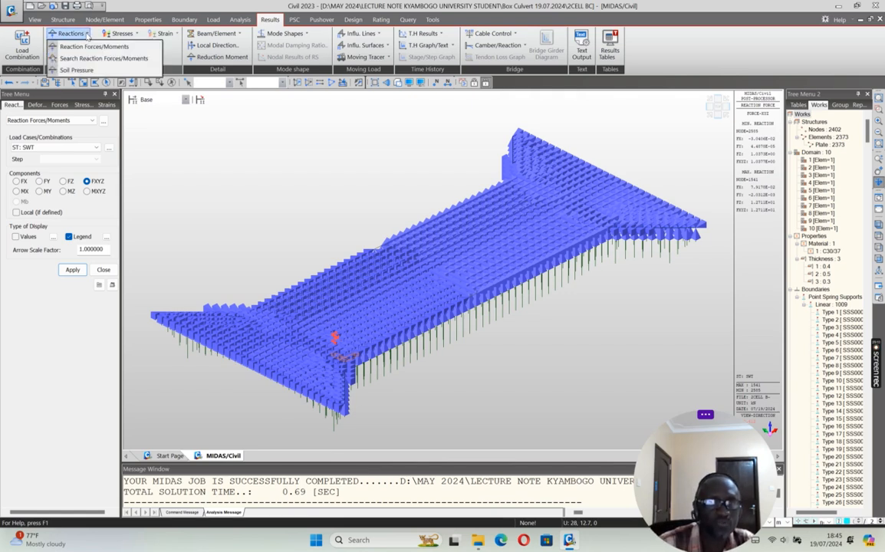
{"action": "left_click", "coordinate": [76, 69]}
{"action": "left_click", "coordinate": [73, 274]}
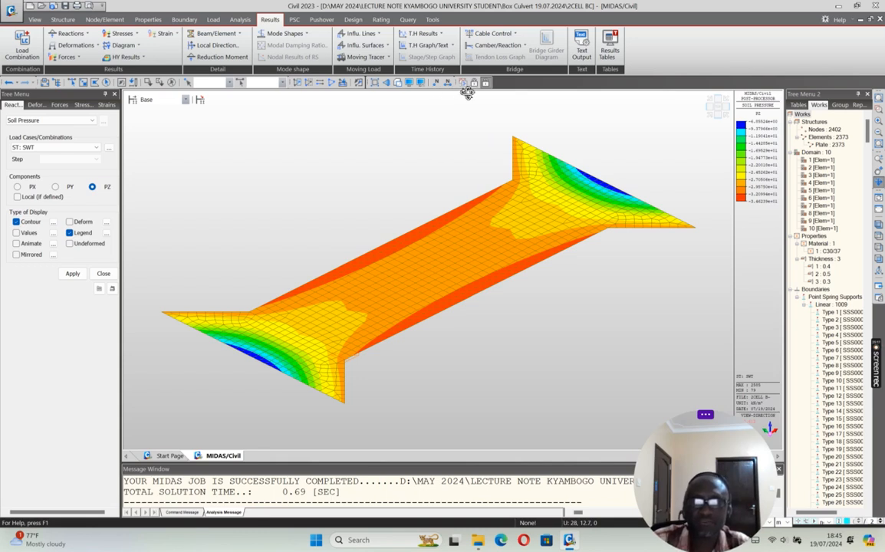
{"action": "left_click", "coordinate": [332, 84]}
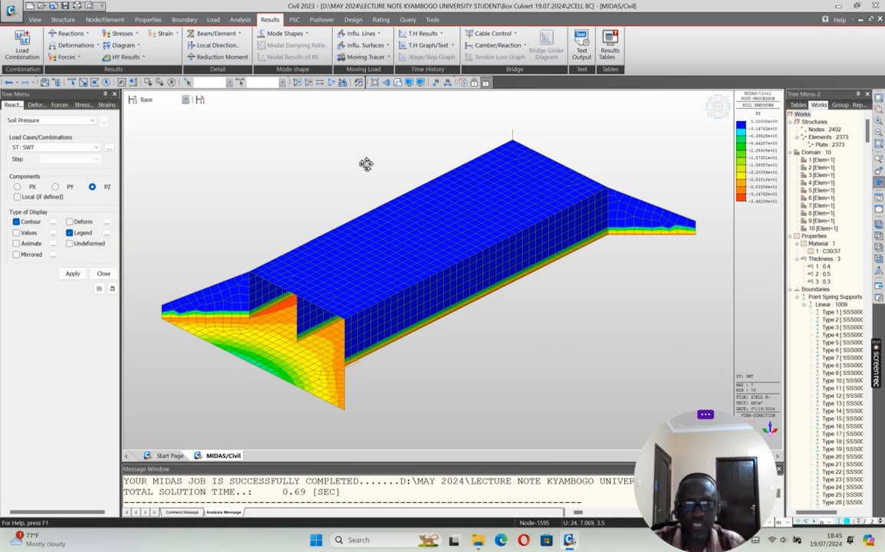
{"action": "left_click", "coordinate": [475, 82]}
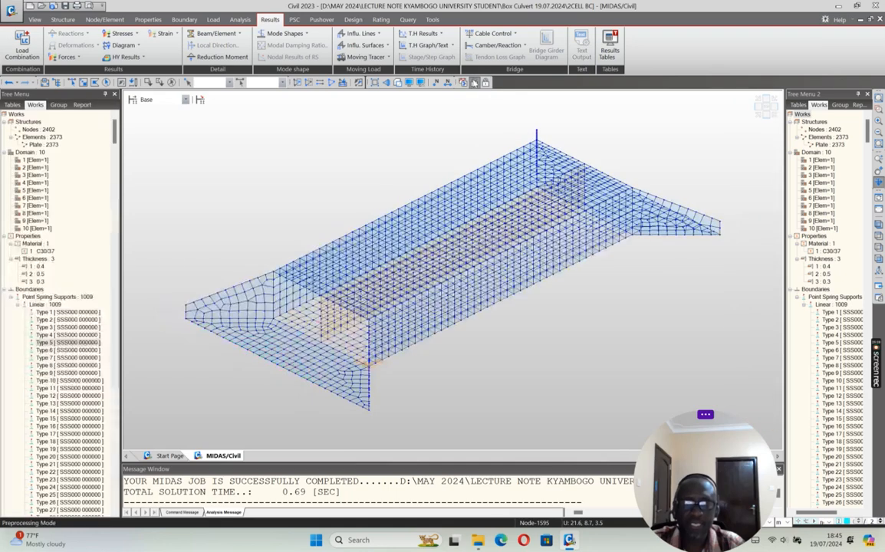
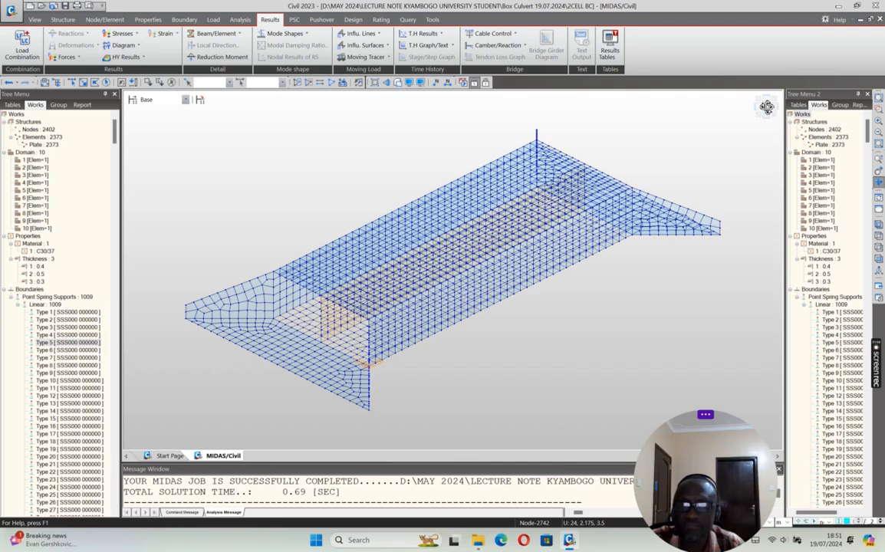
Step: Select all nodes and plate elements of the culvert's top slab in the front view
{"action": "left_click", "coordinate": [770, 106]}
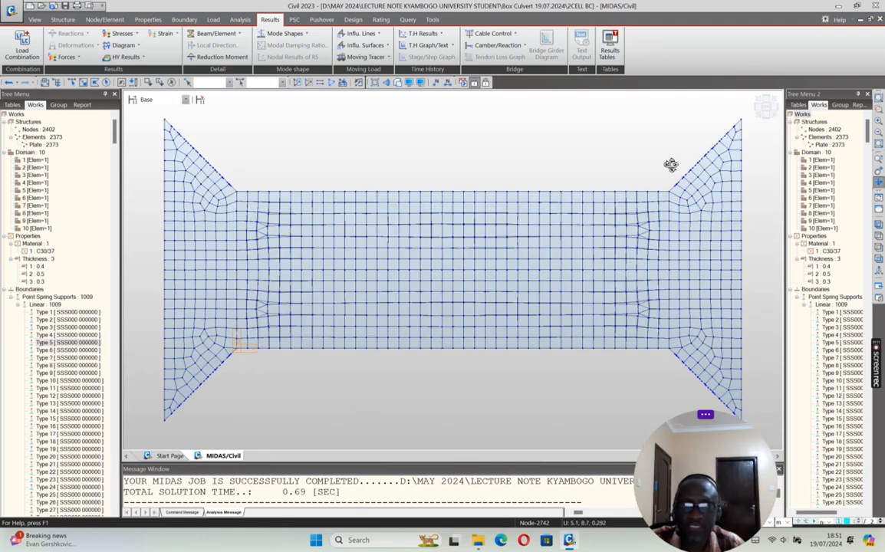
{"action": "left_click", "coordinate": [764, 126]}
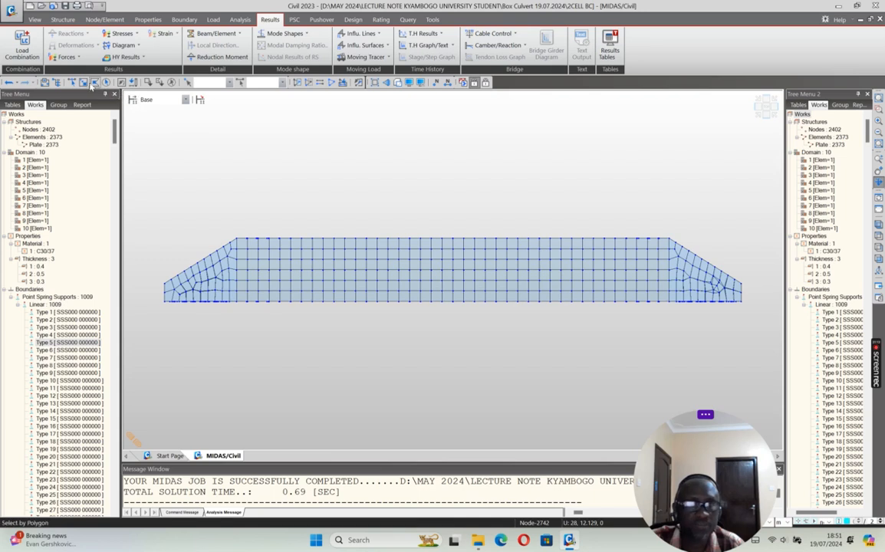
{"action": "left_click", "coordinate": [84, 82]}
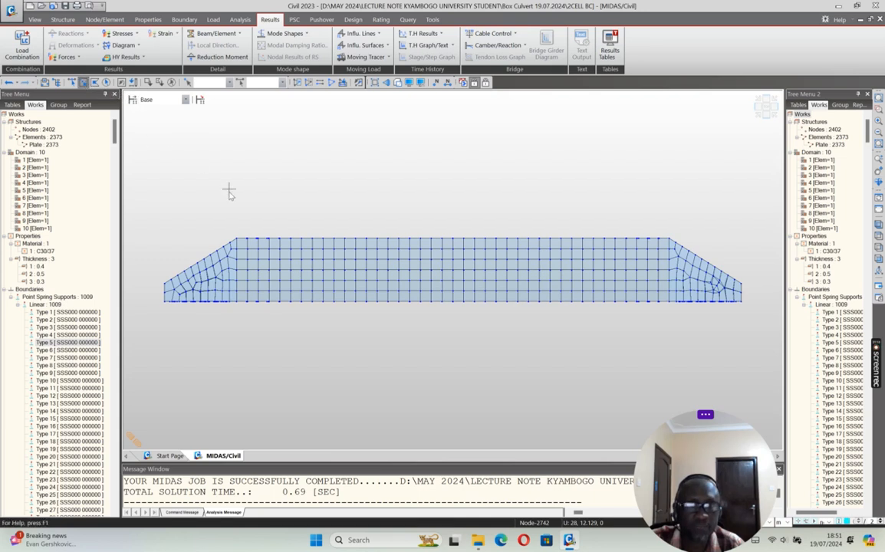
{"action": "mouse_move", "coordinate": [222, 205]}
{"action": "left_mouse_down"}
{"action": "mouse_move", "coordinate": [193, 187]}
{"action": "mouse_move", "coordinate": [181, 164]}
{"action": "left_mouse_up"}
{"action": "left_click", "coordinate": [84, 82]}
{"action": "left_click", "coordinate": [84, 82]}
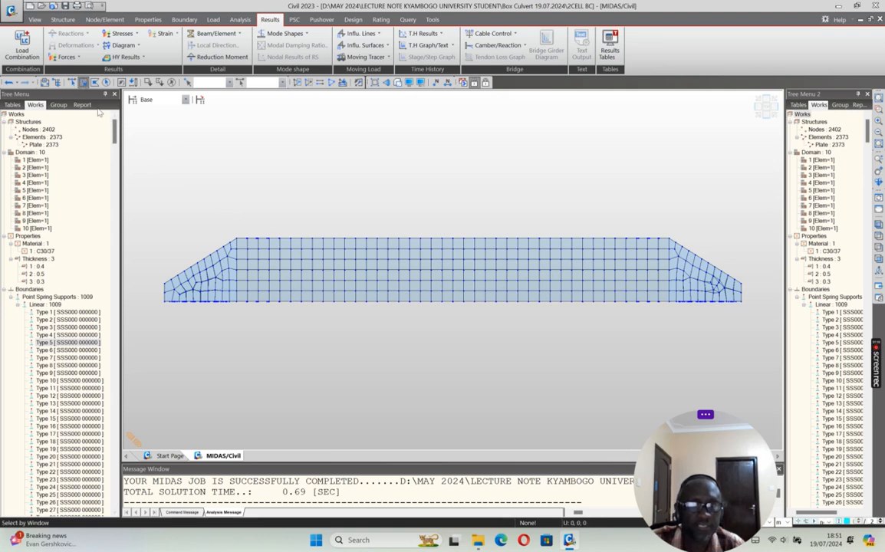
{"action": "left_click_drag", "start_coordinate": [228, 207], "coordinate": [673, 243]}
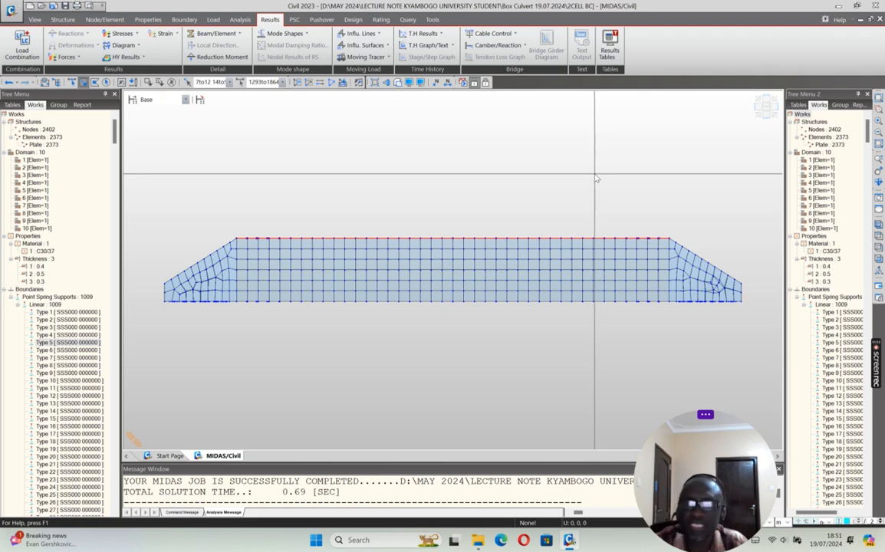
Step: Open the static load case definitions
{"action": "left_click", "coordinate": [214, 20]}
{"action": "left_click", "coordinate": [202, 43]}
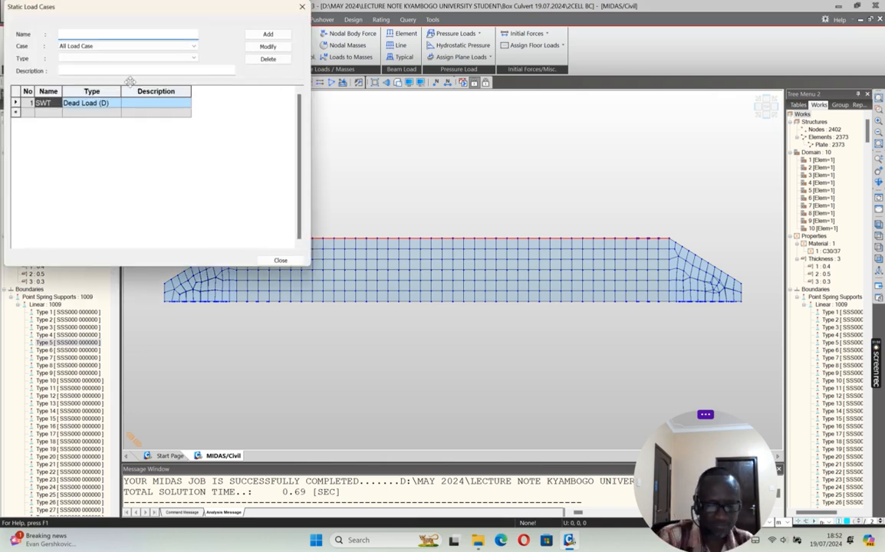
{"action": "type", "text": "Vert"}
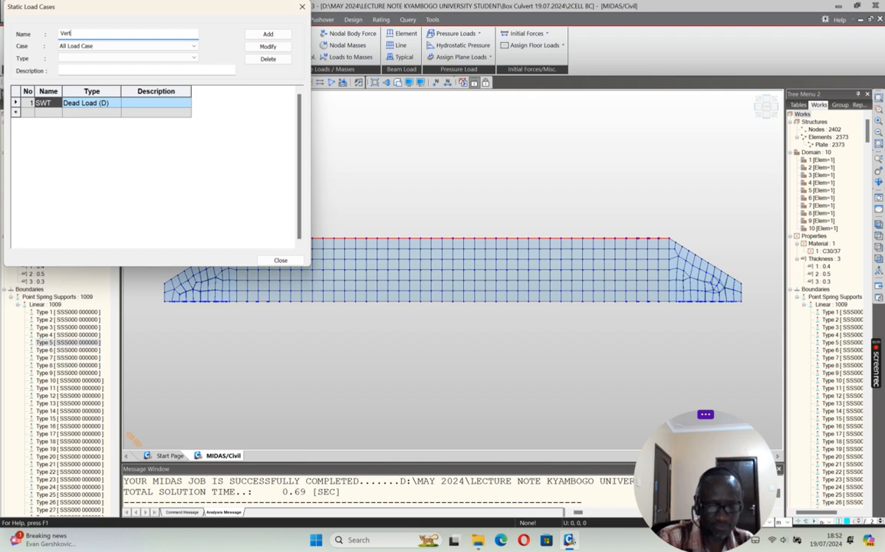
{"action": "type", "text": "ic"}
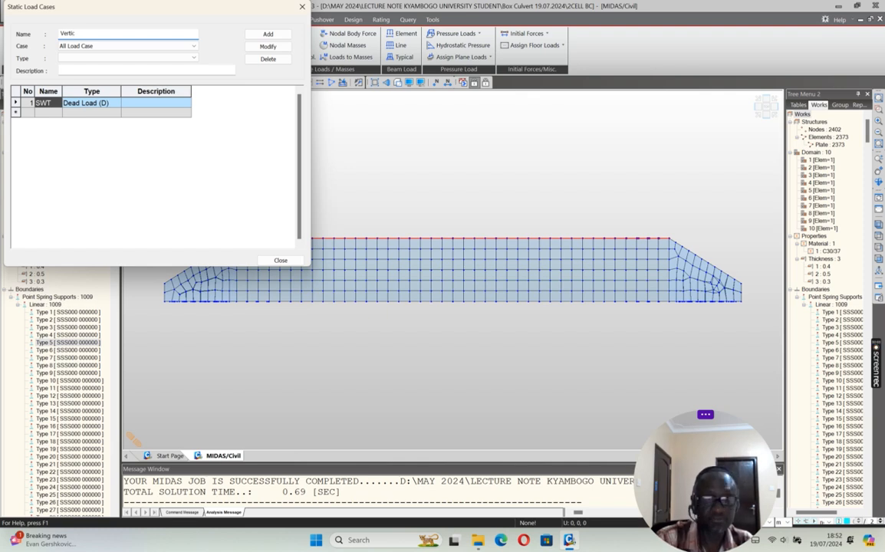
{"action": "type", "text": "al P"}
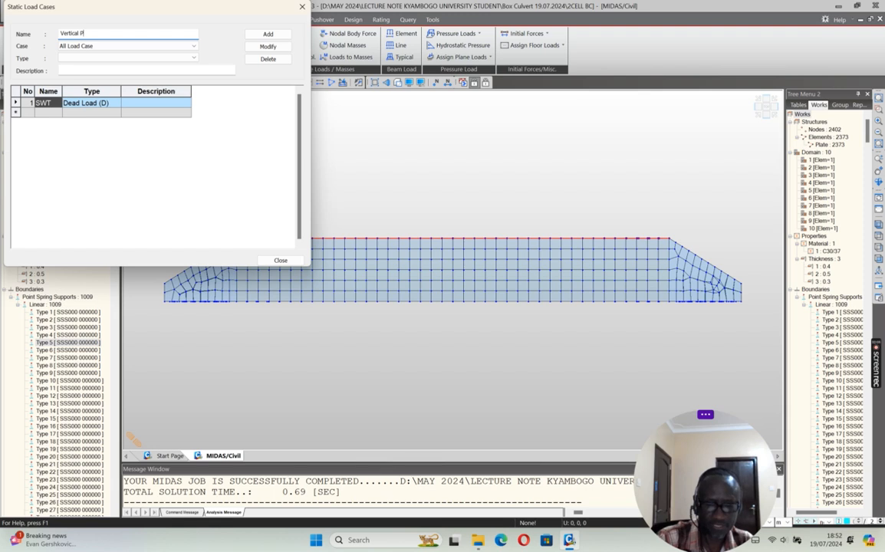
{"action": "type", "text": "ressure"}
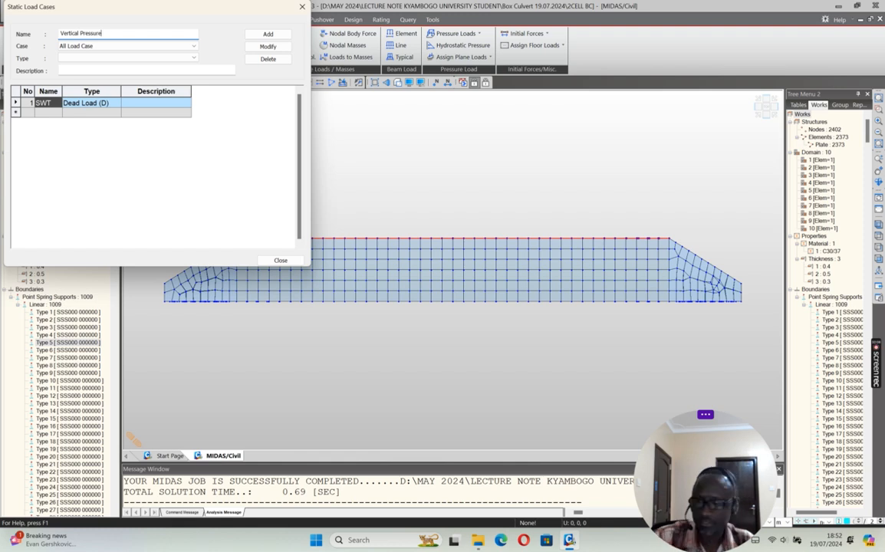
{"action": "left_click", "coordinate": [194, 58]}
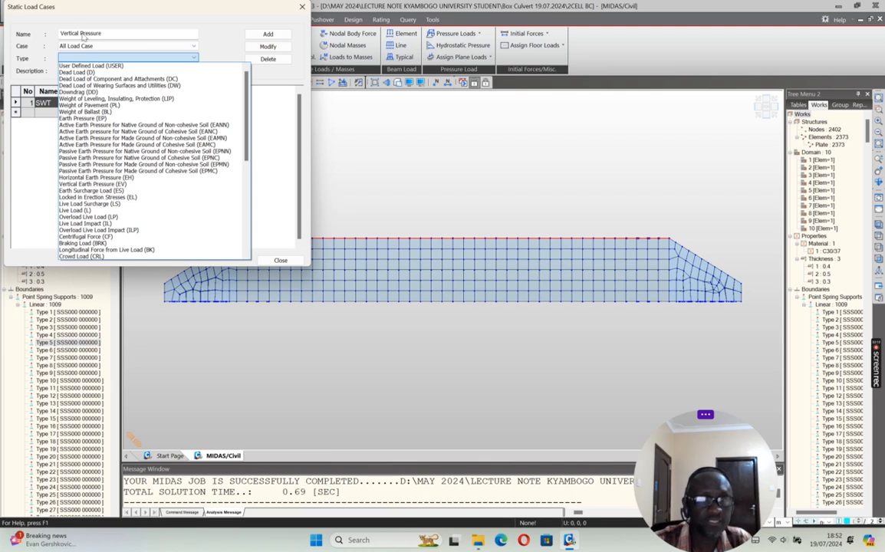
Step: Add a static load case named DC1 of type Vertical Earth Pressure (EV), accepting deletion of the analysis results
{"action": "left_click", "coordinate": [106, 35]}
{"action": "left_click_drag", "start_coordinate": [107, 34], "coordinate": [52, 36]}
{"action": "type", "text": "D"}
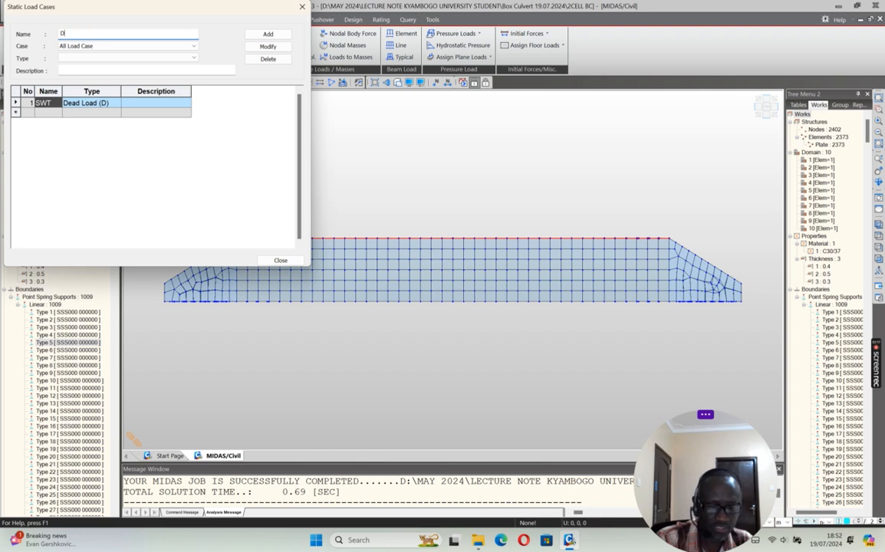
{"action": "type", "text": "C"}
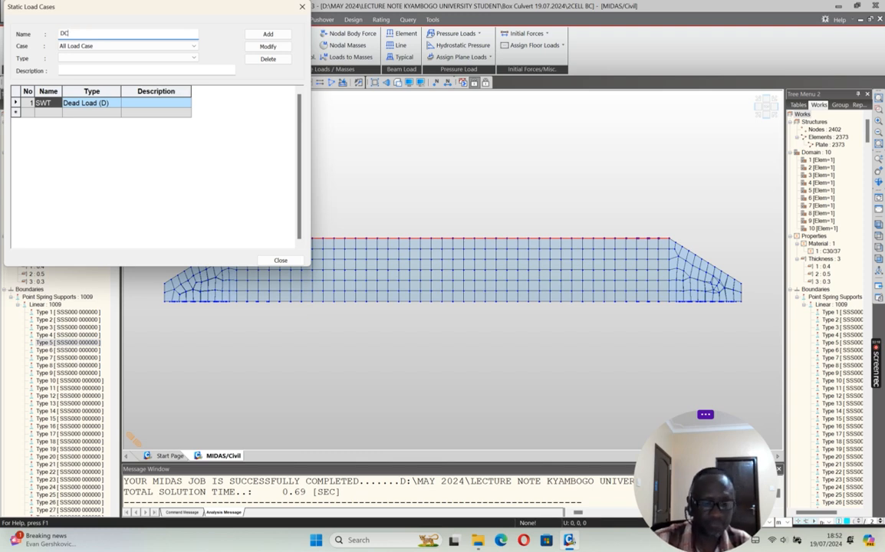
{"action": "type", "text": "1"}
{"action": "left_click", "coordinate": [195, 58]}
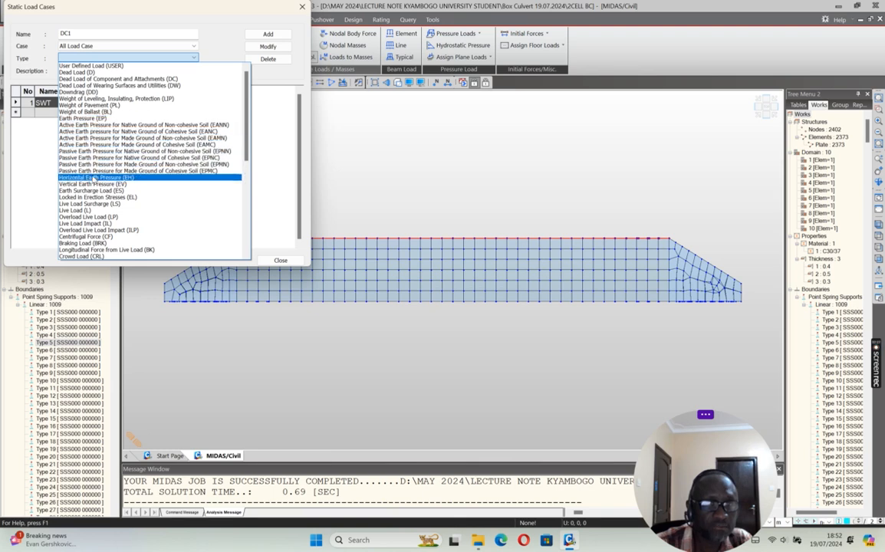
{"action": "left_click", "coordinate": [92, 185]}
{"action": "left_click", "coordinate": [261, 33]}
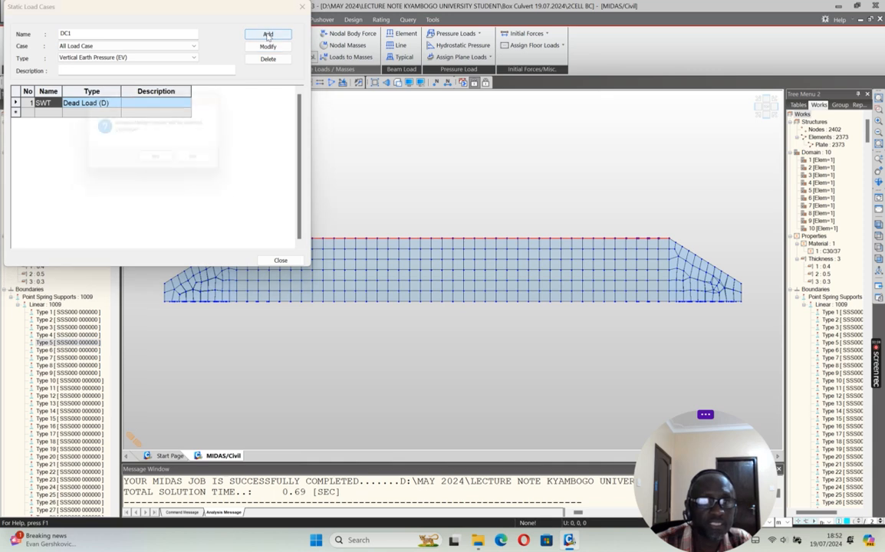
{"action": "left_click", "coordinate": [160, 161]}
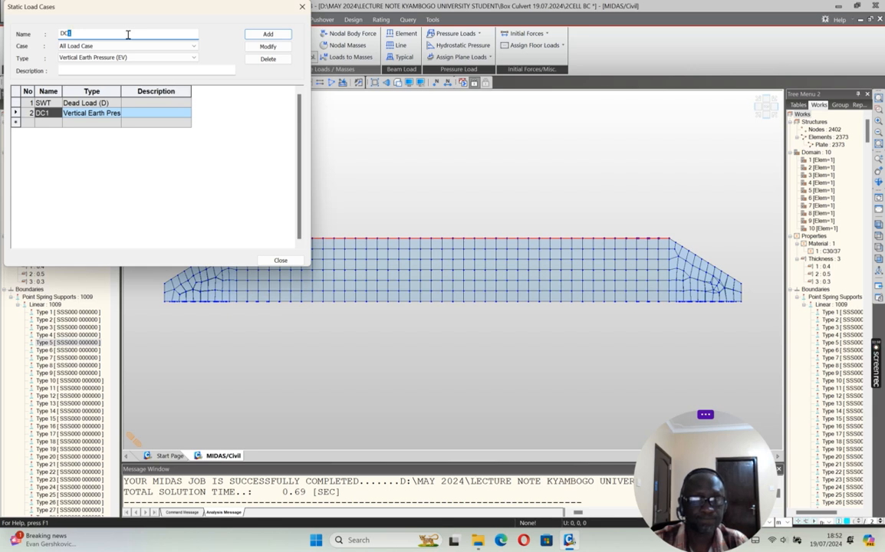
Step: Add a static load case named Lateral Soil Press of type Horizontal Earth Pressure (EH)
{"action": "double_click", "coordinate": [76, 32]}
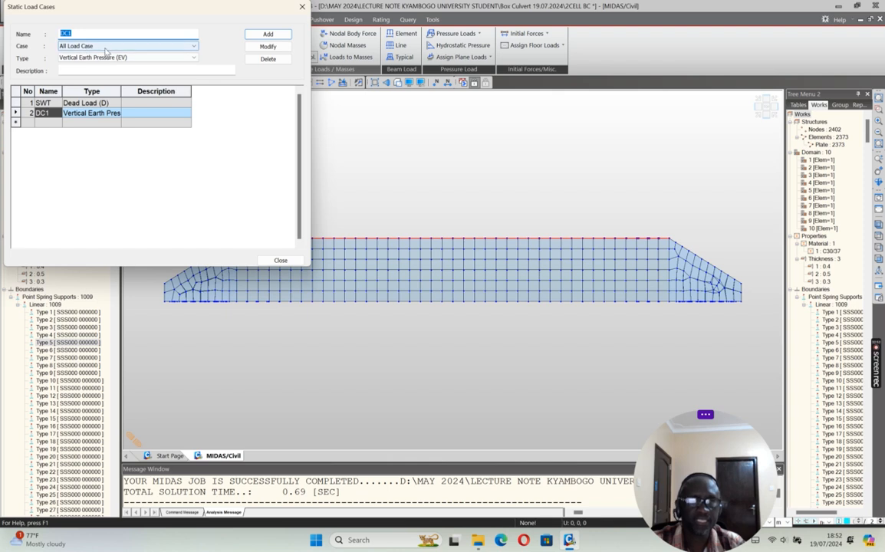
{"action": "type", "text": "Lateral Soil Press"}
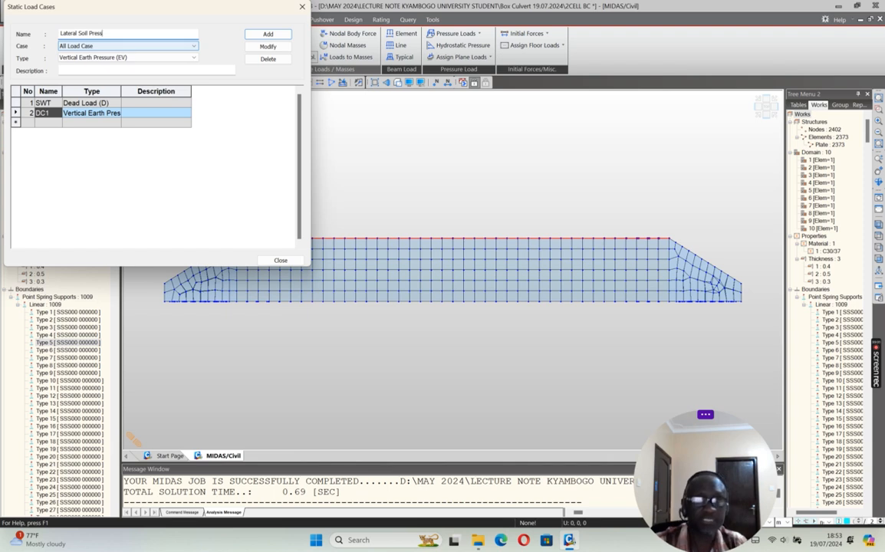
{"action": "left_click", "coordinate": [169, 58]}
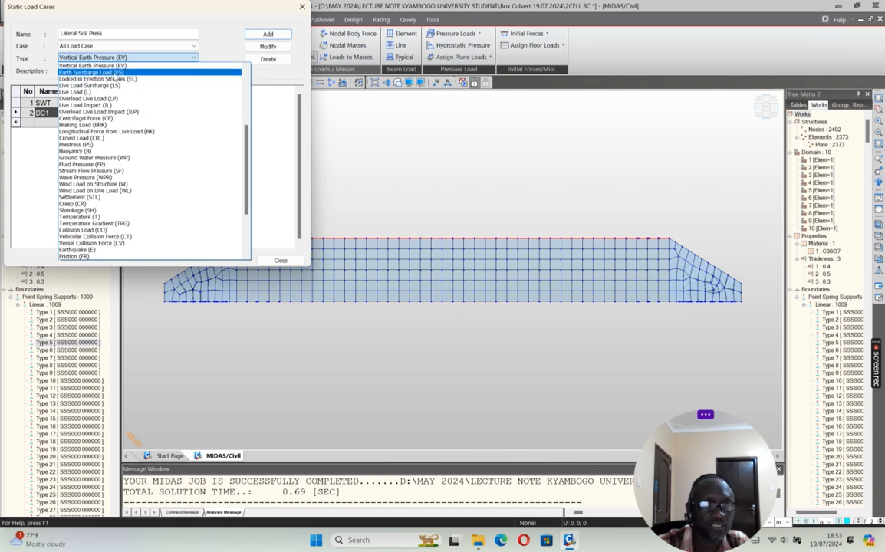
{"action": "left_click", "coordinate": [178, 57]}
{"action": "left_click", "coordinate": [175, 58]}
{"action": "scroll", "coordinate": [165, 92], "scroll_direction": "up", "scroll_amount": 6}
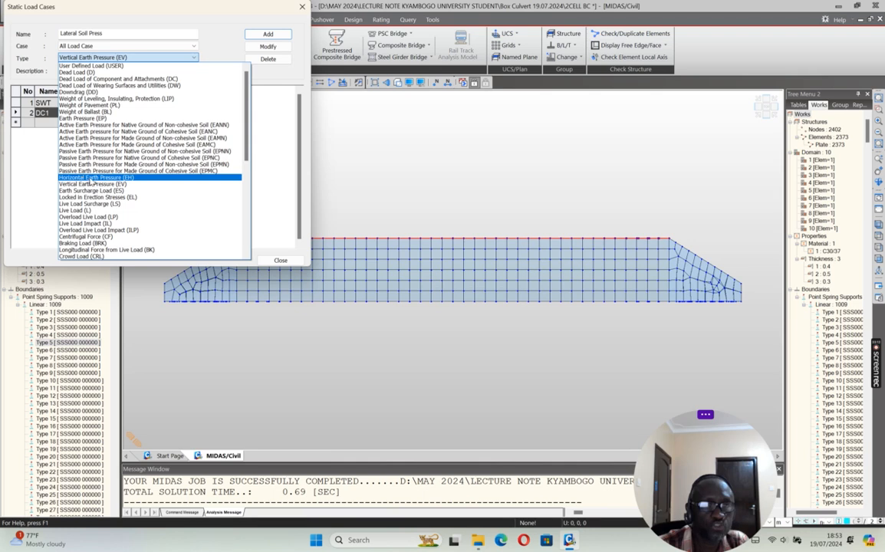
{"action": "left_click", "coordinate": [90, 180]}
{"action": "left_click", "coordinate": [267, 35]}
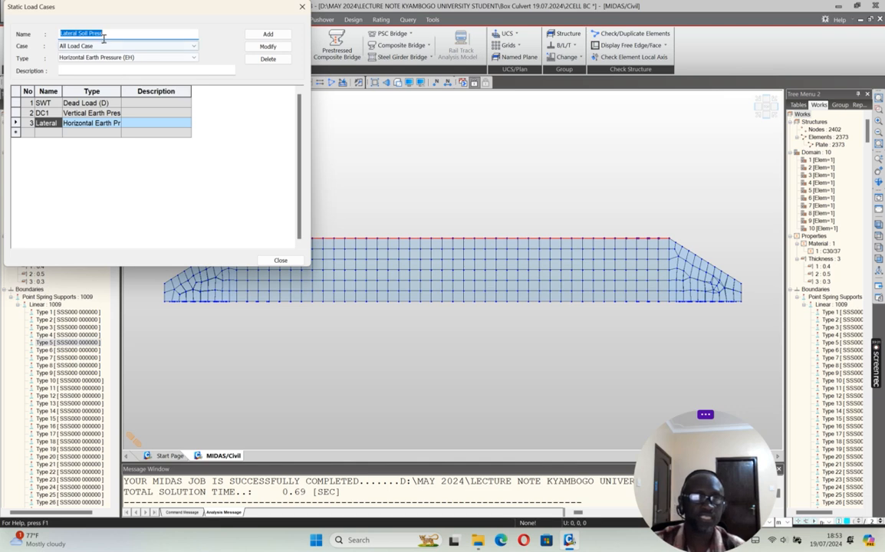
Step: Add a static load case named Hydrostatic load of type Ground Water Pressure (WP) and finish defining load cases
{"action": "type", "text": "Hydrostatic load"}
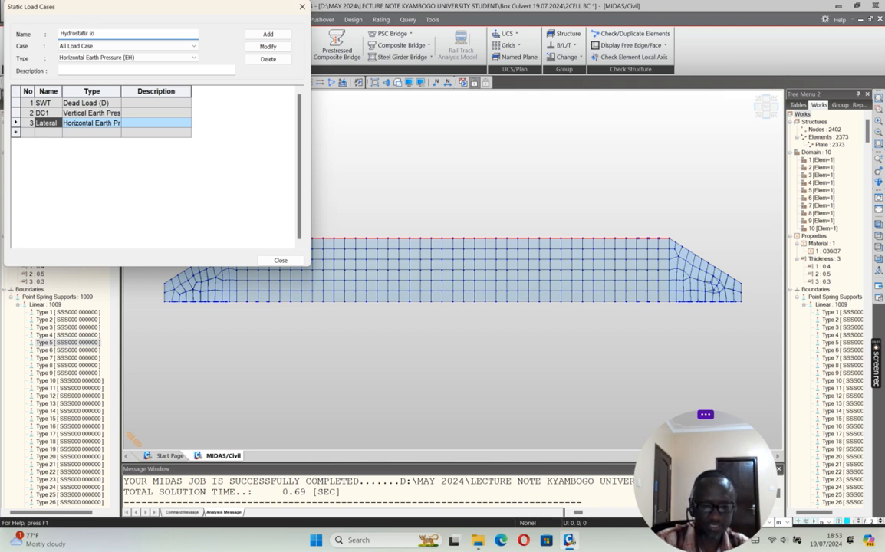
{"action": "left_click", "coordinate": [173, 58]}
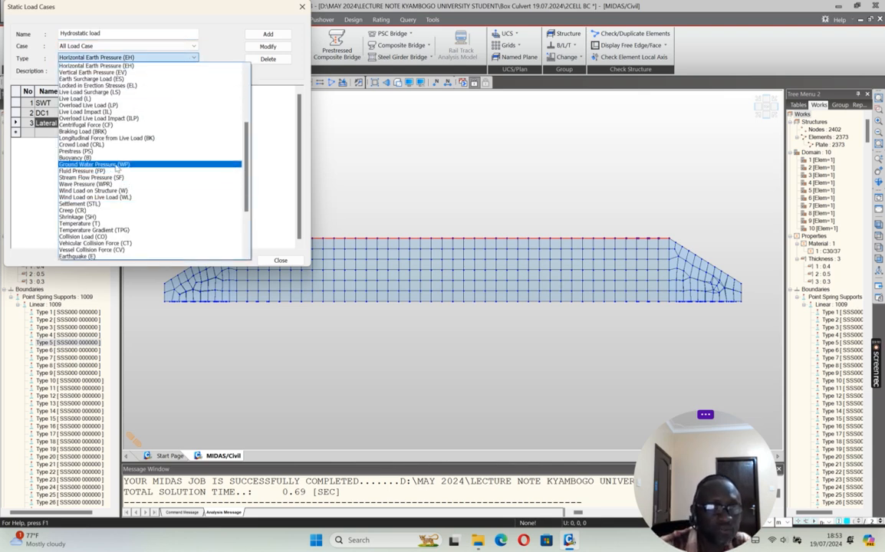
{"action": "left_click", "coordinate": [112, 166]}
{"action": "left_click", "coordinate": [267, 34]}
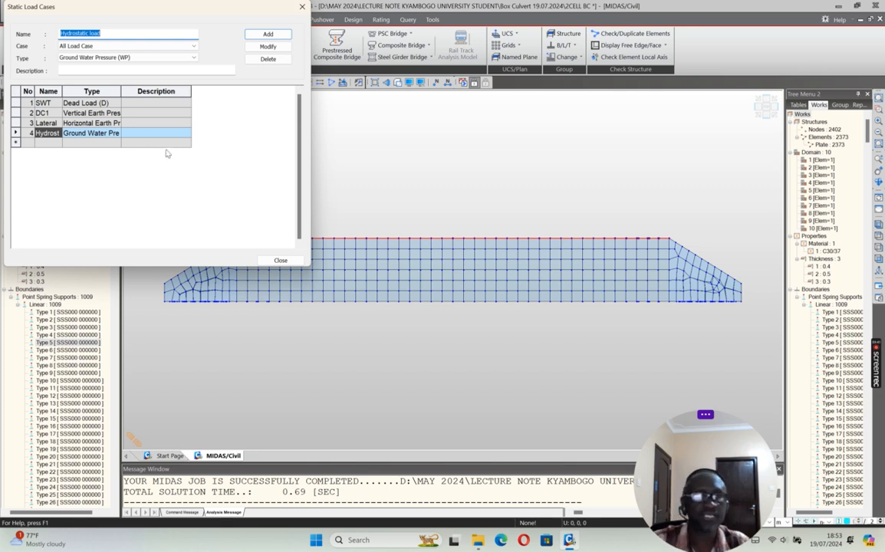
{"action": "left_click", "coordinate": [281, 260]}
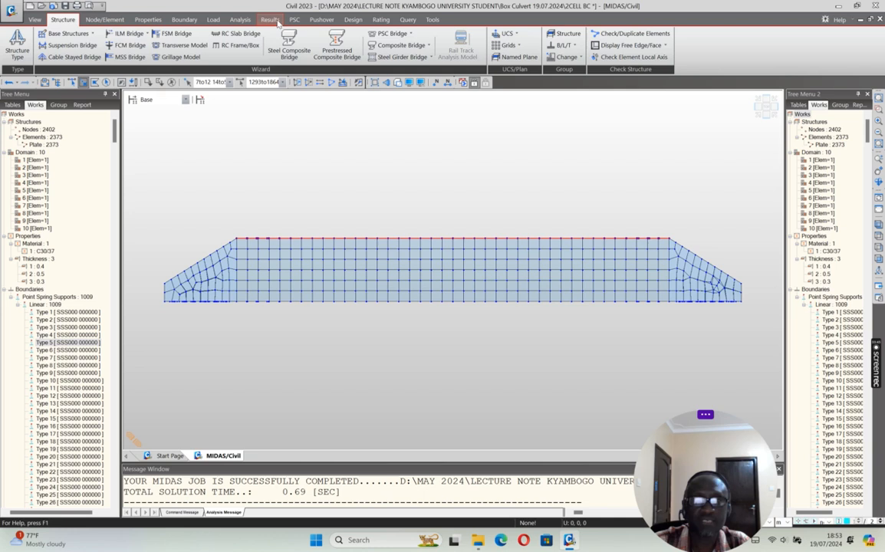
Step: Apply a uniform pressure of -10 kN/m² in the Global Z direction to the selected top slab plates under load case DC1
{"action": "left_click", "coordinate": [213, 19]}
{"action": "left_click", "coordinate": [478, 35]}
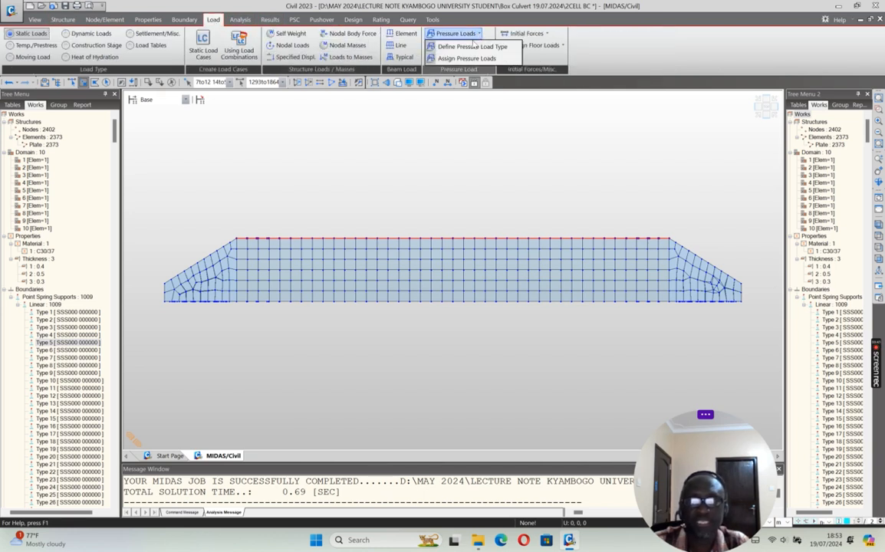
{"action": "left_click", "coordinate": [452, 48]}
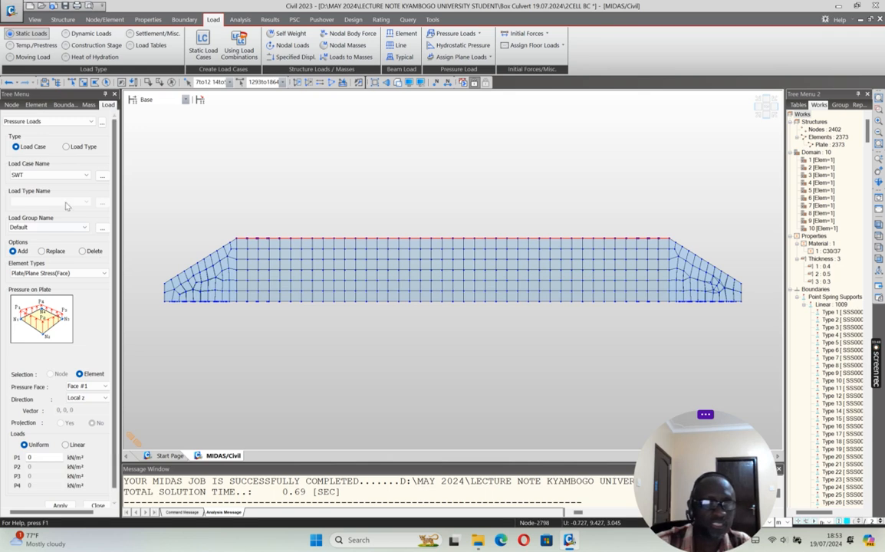
{"action": "left_click", "coordinate": [62, 175]}
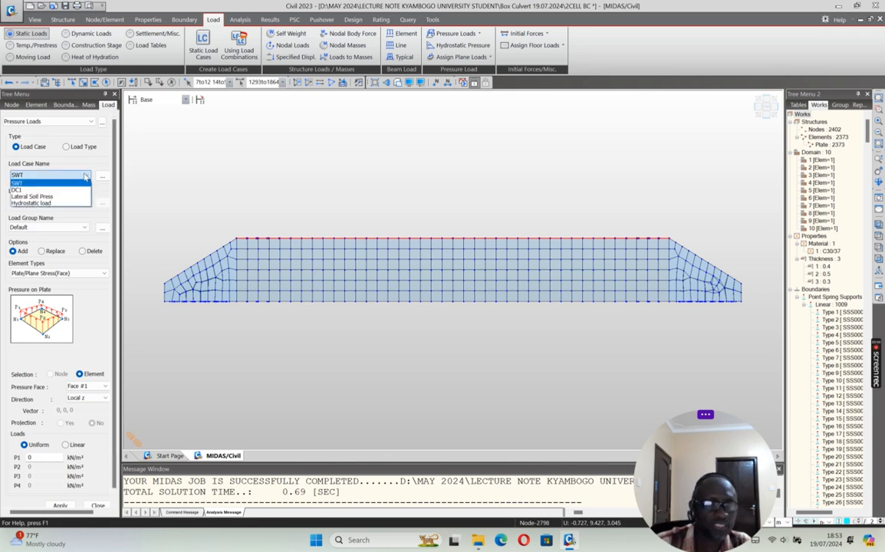
{"action": "left_click", "coordinate": [31, 190]}
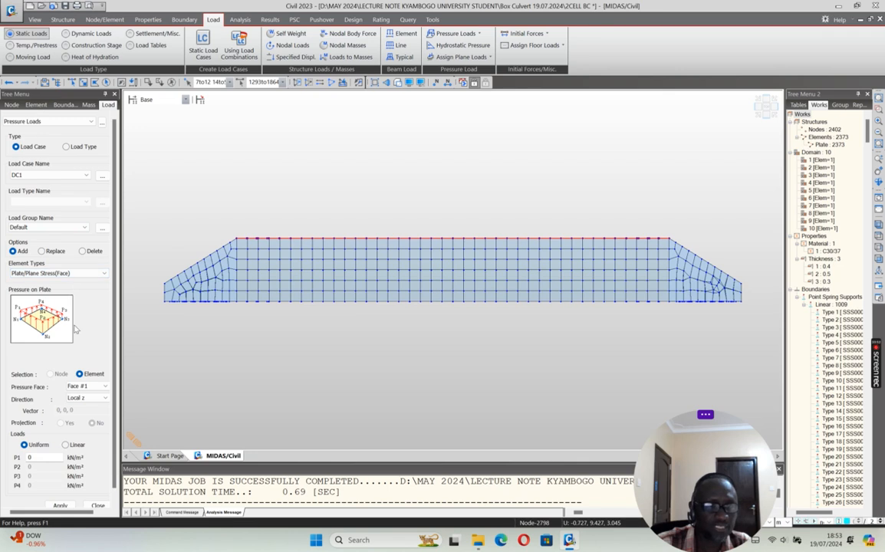
{"action": "left_click", "coordinate": [87, 398]}
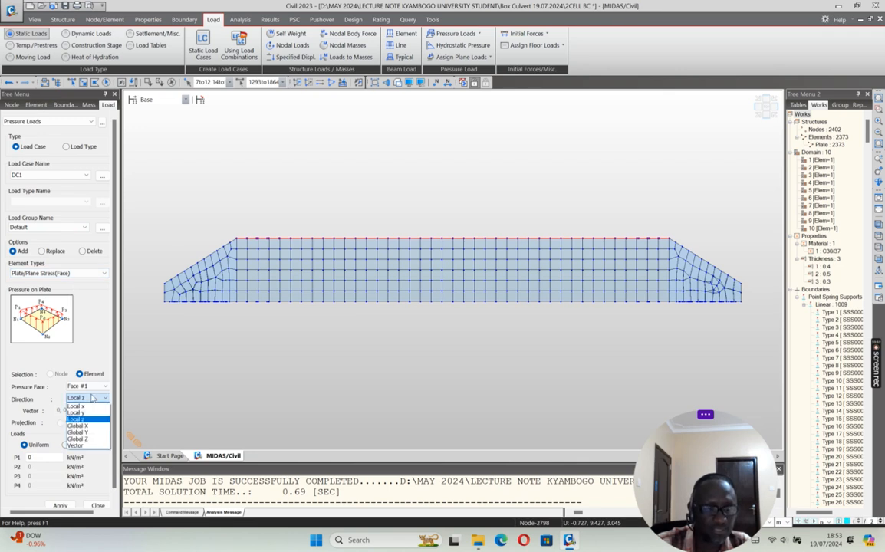
{"action": "left_click", "coordinate": [87, 439]}
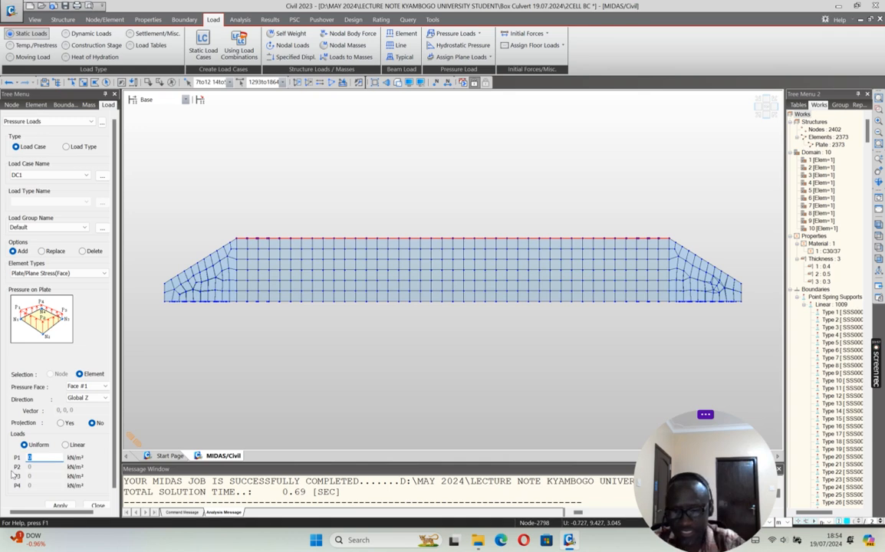
{"action": "type", "text": "-10"}
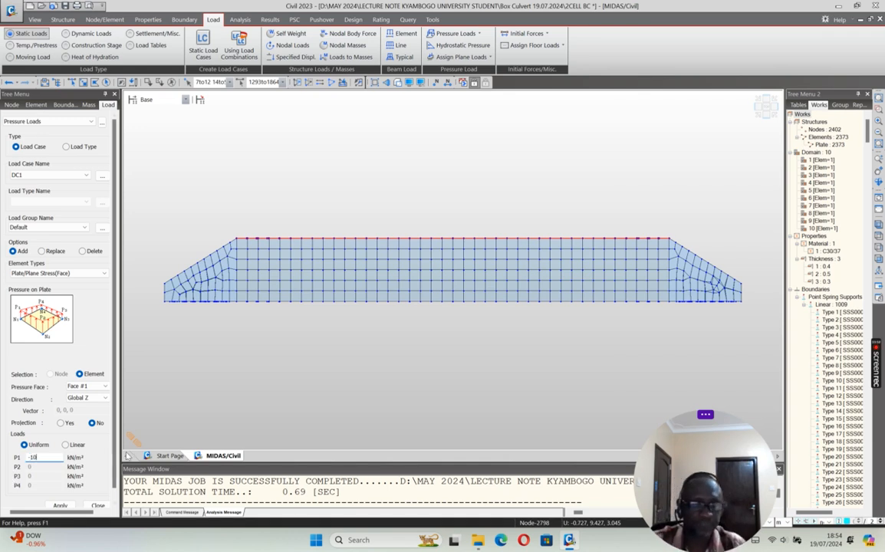
{"action": "scroll", "coordinate": [107, 409], "scroll_direction": "down", "scroll_amount": 1}
{"action": "left_click", "coordinate": [60, 495]}
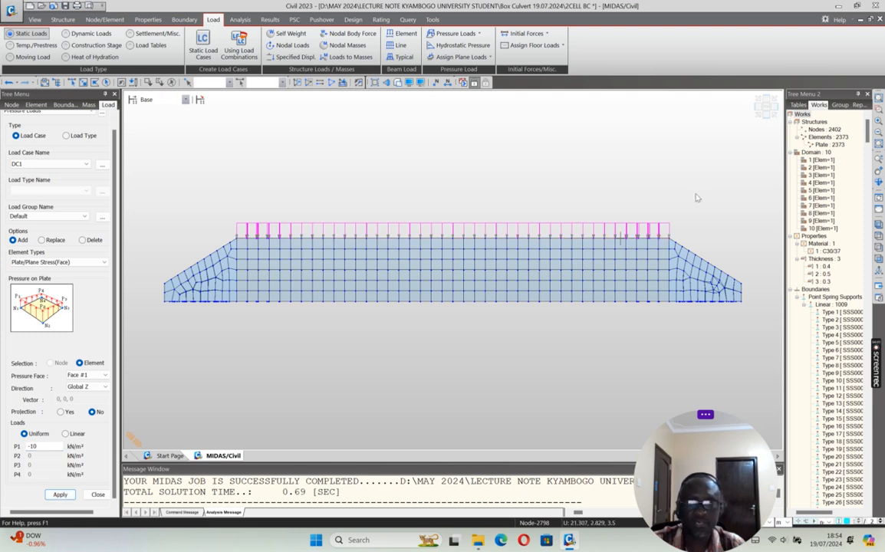
{"action": "left_click", "coordinate": [756, 114]}
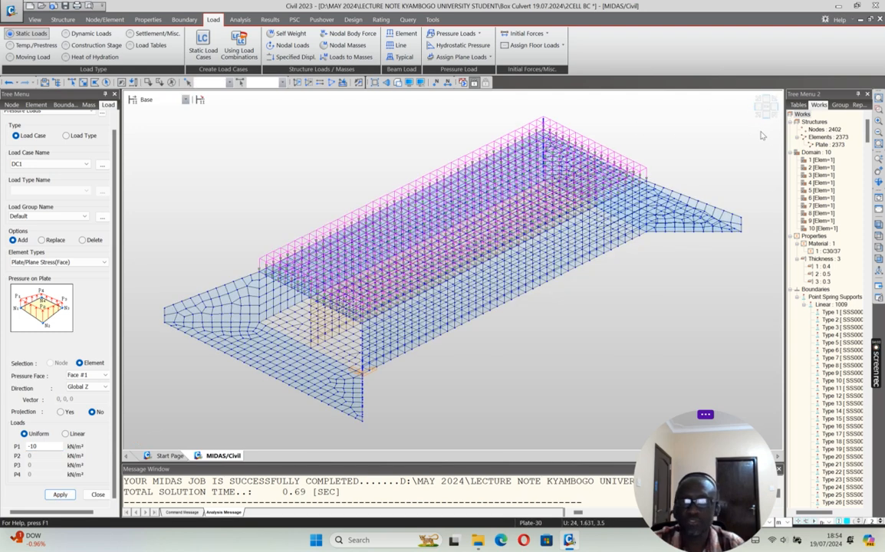
{"action": "left_click", "coordinate": [765, 116]}
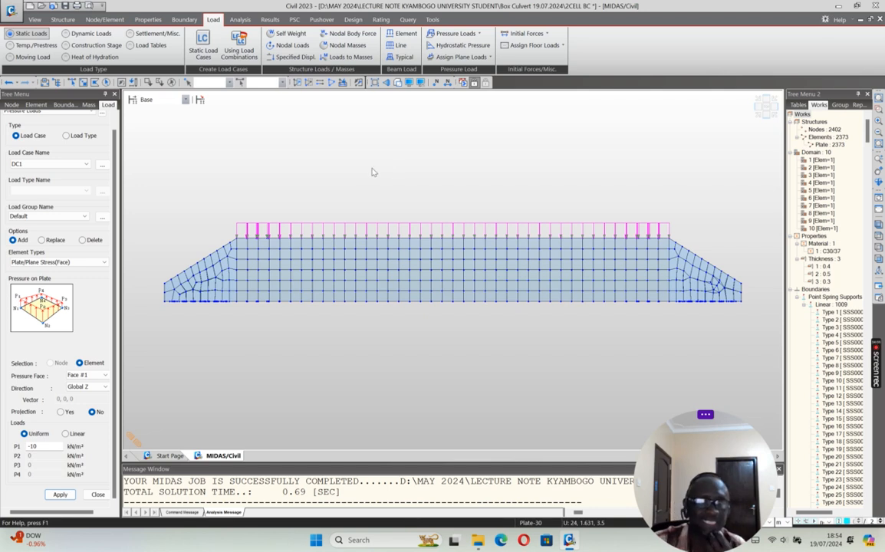
Step: Select all plates of the culvert's right-hand outer side wall with a window selection in the end elevation
{"action": "left_click", "coordinate": [759, 104]}
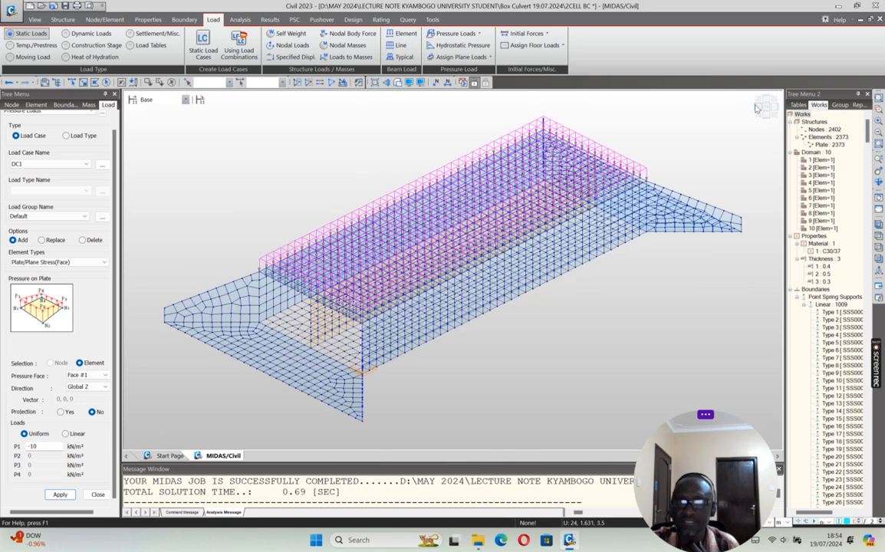
{"action": "left_click", "coordinate": [759, 109]}
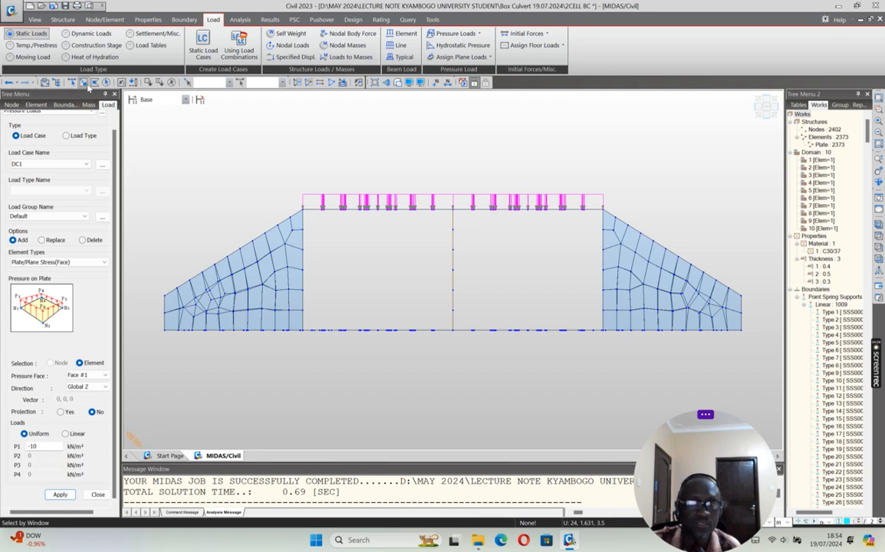
{"action": "left_click", "coordinate": [83, 84]}
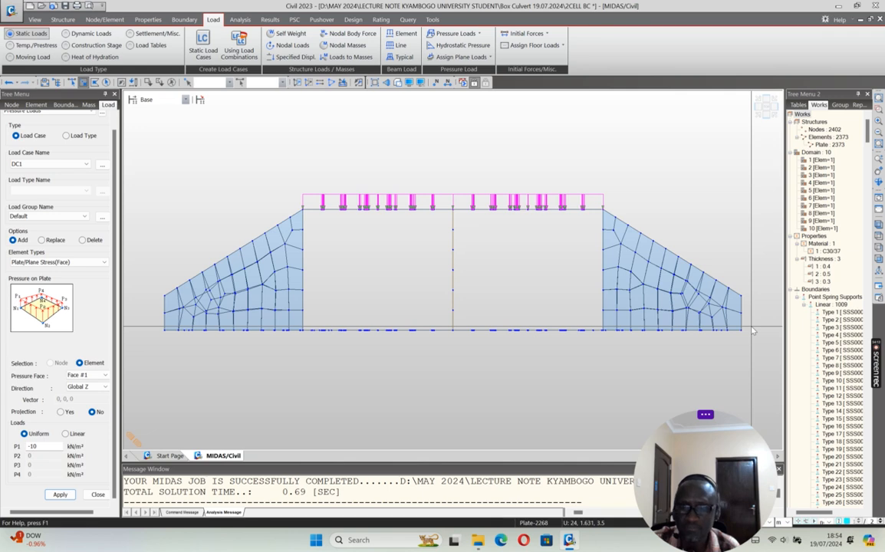
{"action": "left_click_drag", "start_coordinate": [598, 203], "coordinate": [601, 337]}
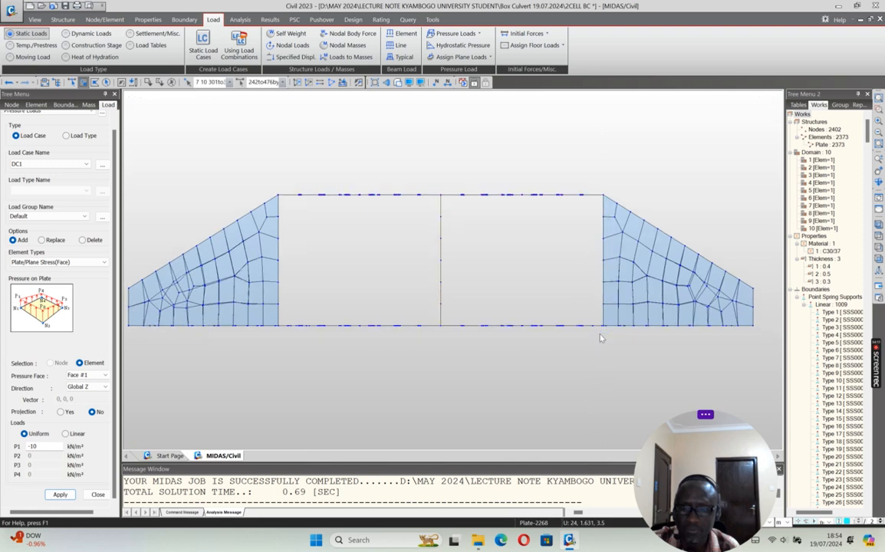
{"action": "scroll", "coordinate": [601, 338], "scroll_direction": "up", "scroll_amount": 5}
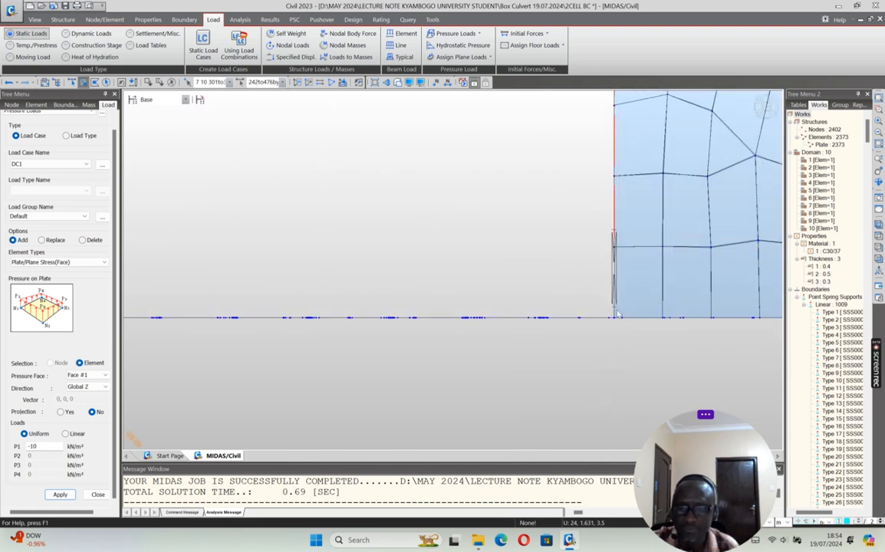
{"action": "scroll", "coordinate": [620, 306], "scroll_direction": "up", "scroll_amount": 2}
{"action": "scroll", "coordinate": [625, 257], "scroll_direction": "down", "scroll_amount": 6}
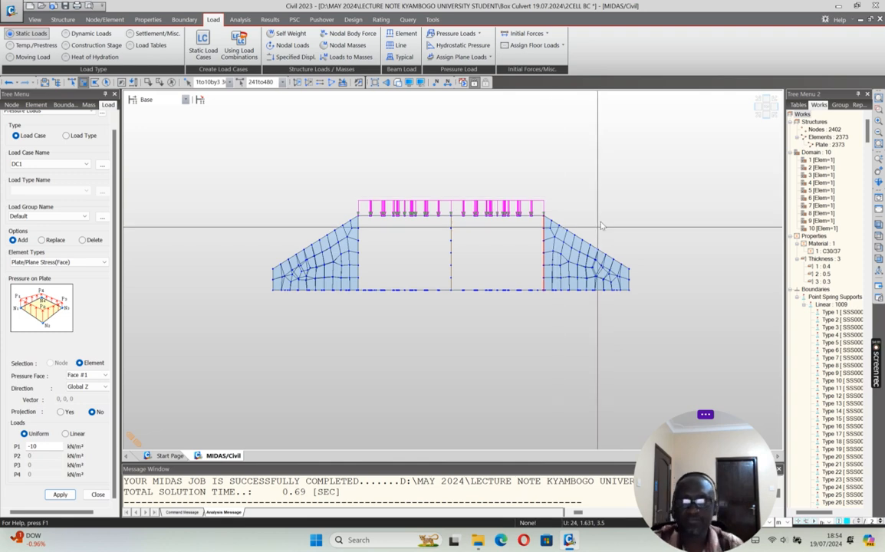
{"action": "left_click", "coordinate": [758, 114]}
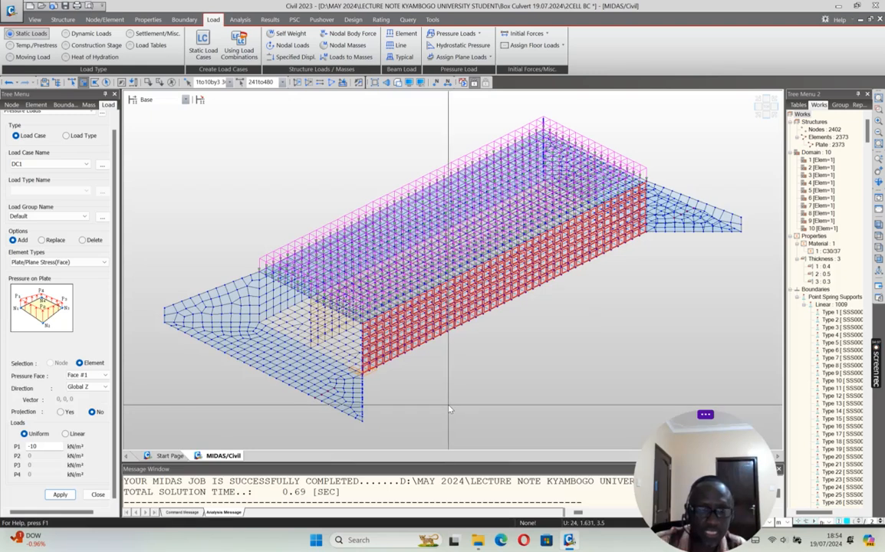
Step: Set up a linear hydrostatic pressure load on plates under load case Lateral Soil Press, acting in the Global Y direction
{"action": "left_click", "coordinate": [87, 166]}
{"action": "left_click", "coordinate": [35, 180]}
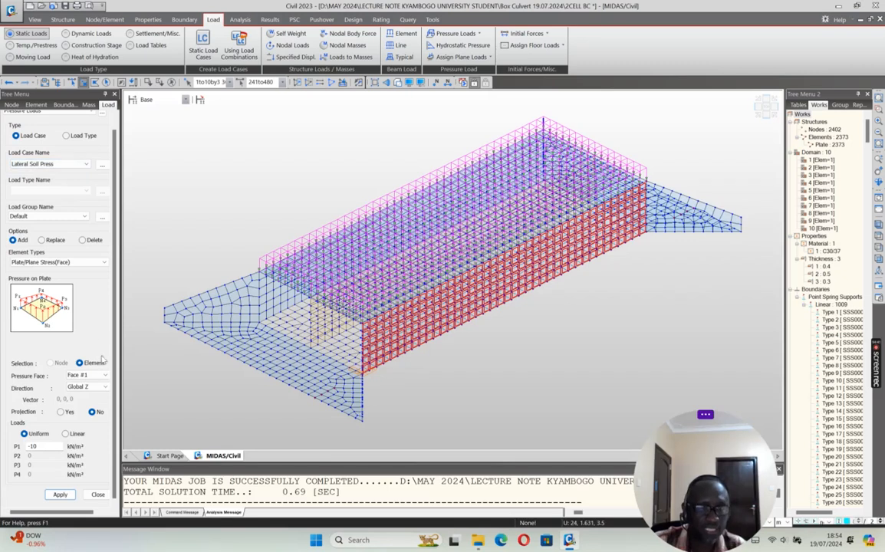
{"action": "left_click", "coordinate": [87, 386]}
{"action": "left_click", "coordinate": [89, 421]}
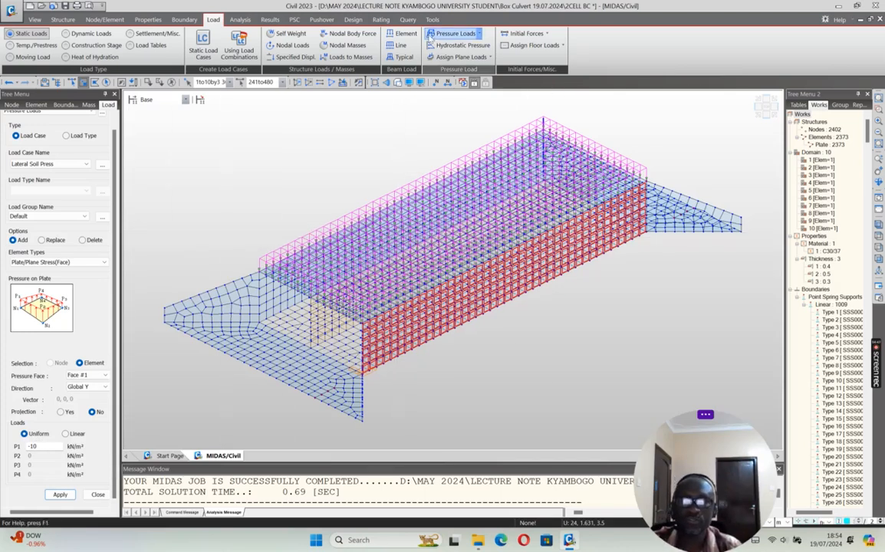
{"action": "left_click", "coordinate": [455, 45]}
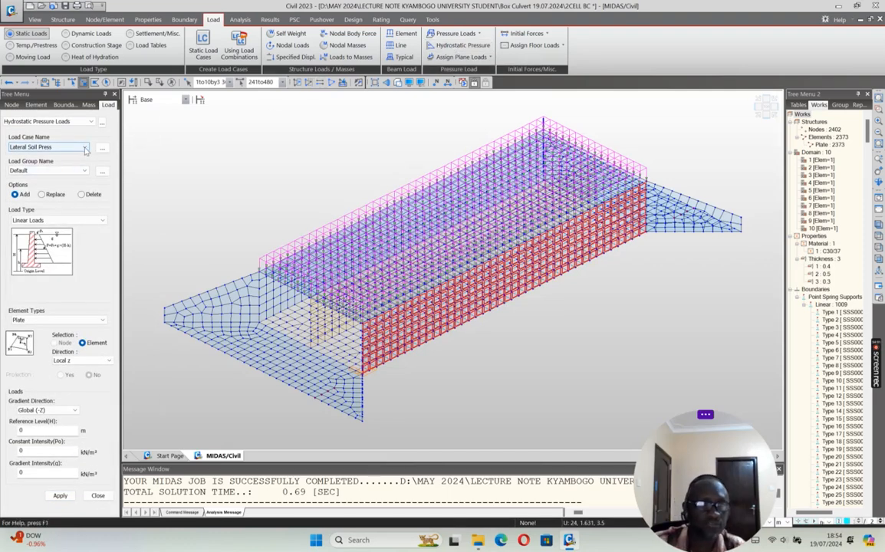
{"action": "left_click", "coordinate": [89, 361]}
{"action": "left_click", "coordinate": [73, 395]}
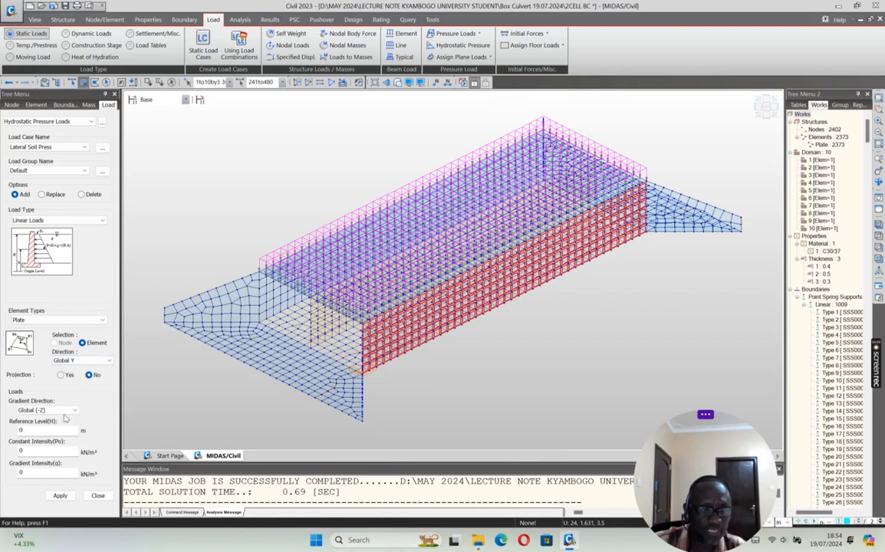
Step: Apply the lateral soil pressure to the selected wall with reference level 3.5 m, constant intensity 5.5 kN/m² and gradient intensity 11
{"action": "double_click", "coordinate": [29, 431]}
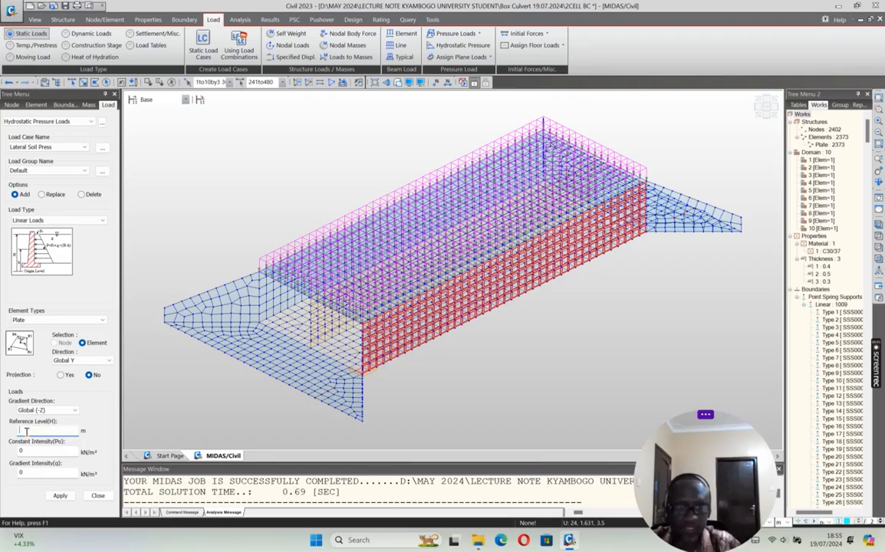
{"action": "scroll", "coordinate": [679, 220], "scroll_direction": "up", "scroll_amount": 5}
{"action": "type", "text": "3.5"}
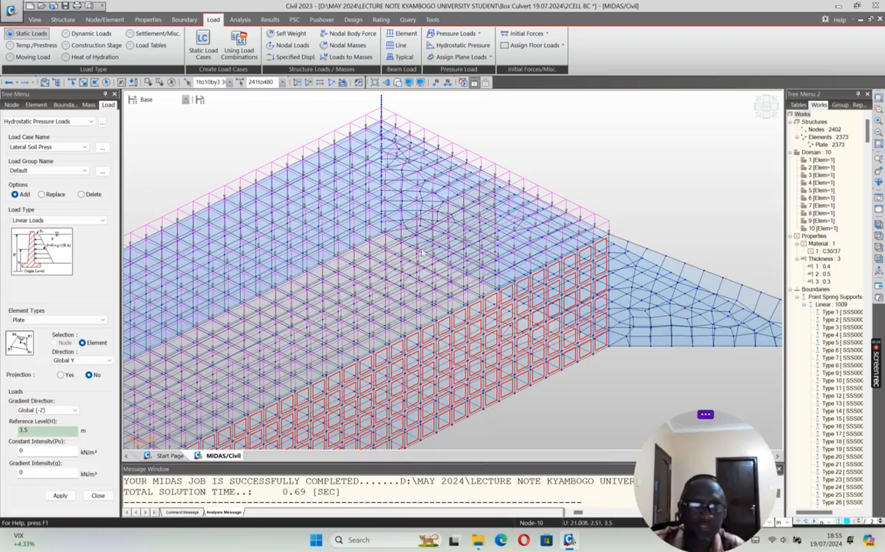
{"action": "double_click", "coordinate": [21, 452]}
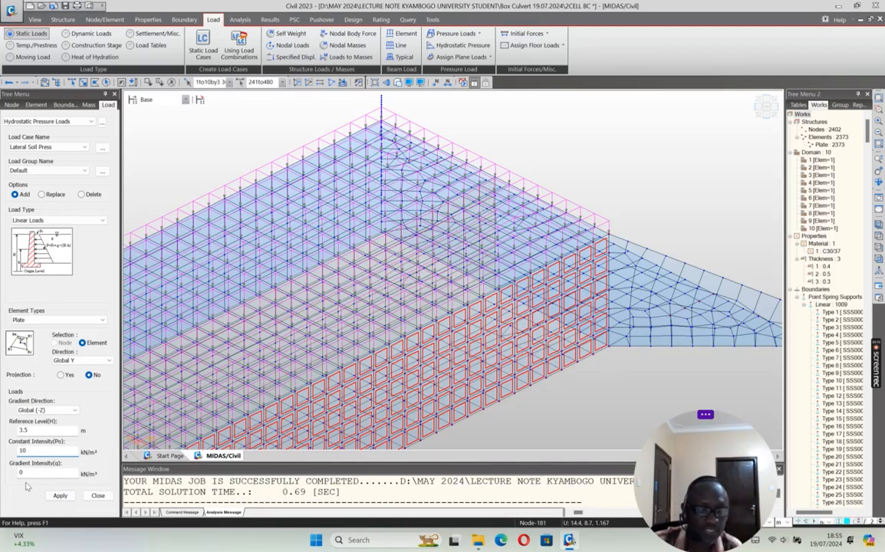
{"action": "double_click", "coordinate": [27, 451]}
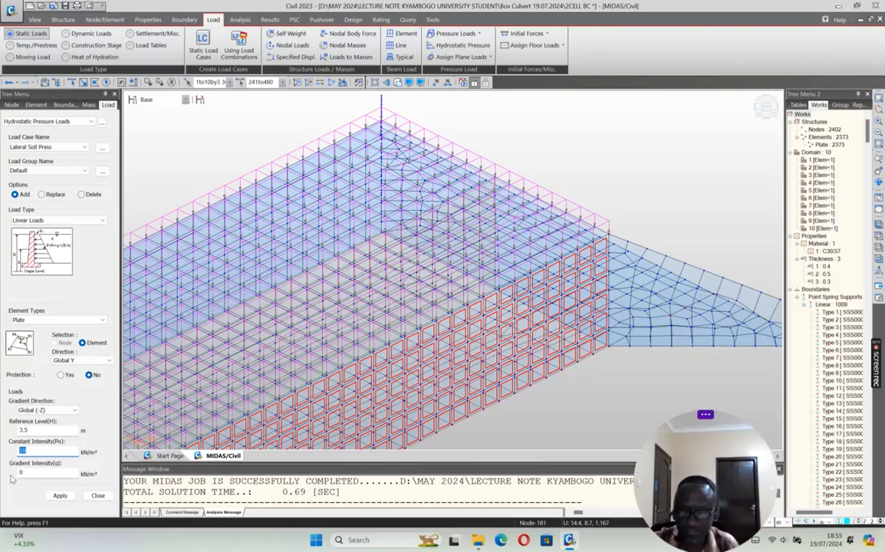
{"action": "type", "text": "5.5"}
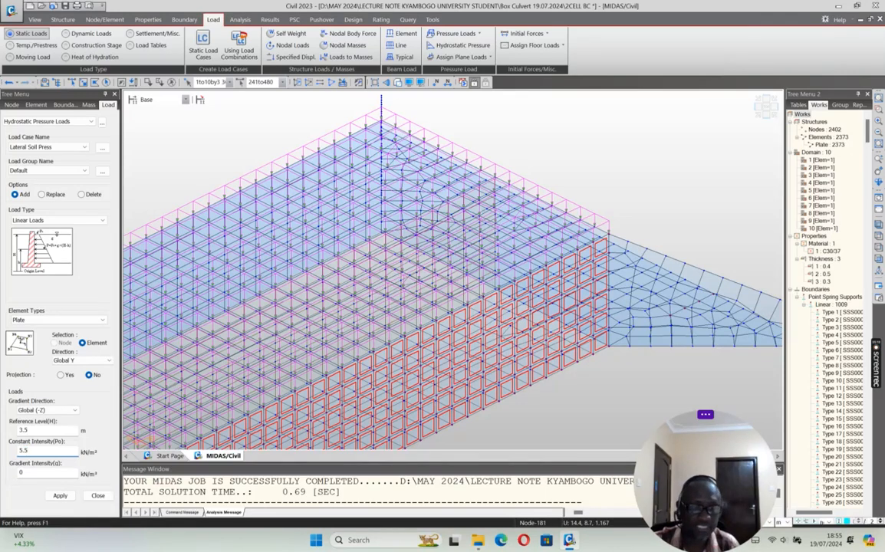
{"action": "double_click", "coordinate": [22, 472]}
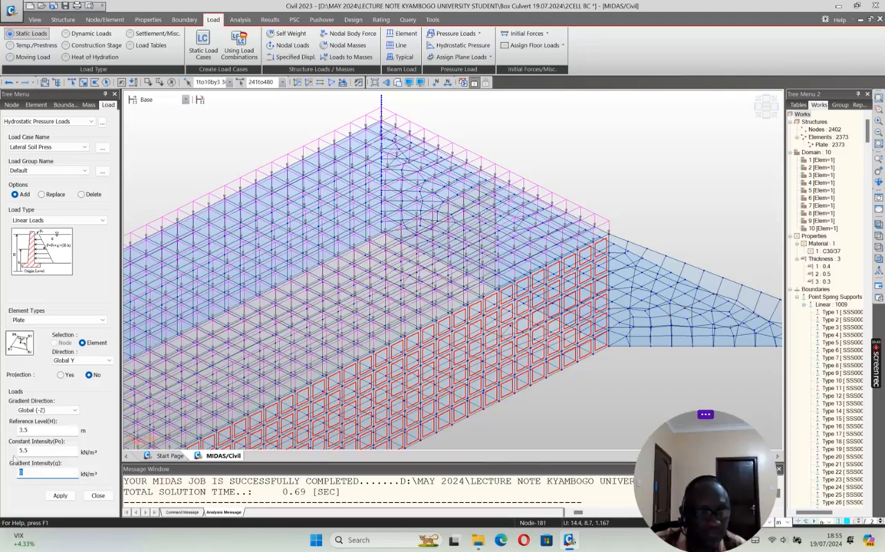
{"action": "type", "text": "11"}
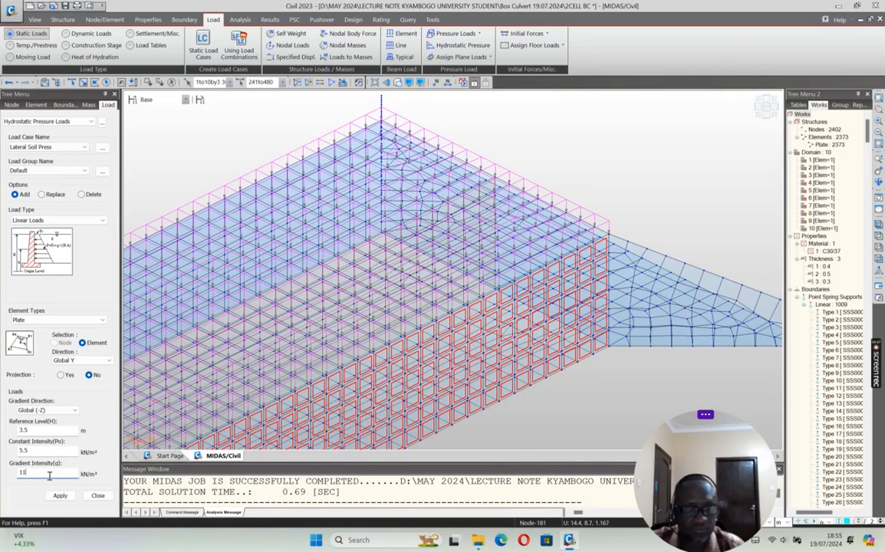
{"action": "left_click", "coordinate": [60, 495]}
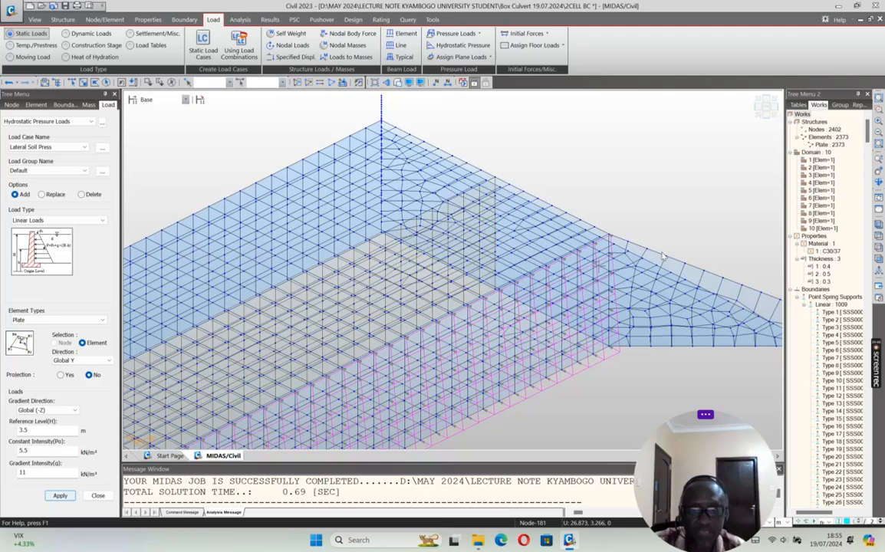
Step: Apply lateral soil pressure to the left-hand outer side wall plates with constant intensity -5.5 kN/m² and gradient intensity -11
{"action": "left_click", "coordinate": [758, 109]}
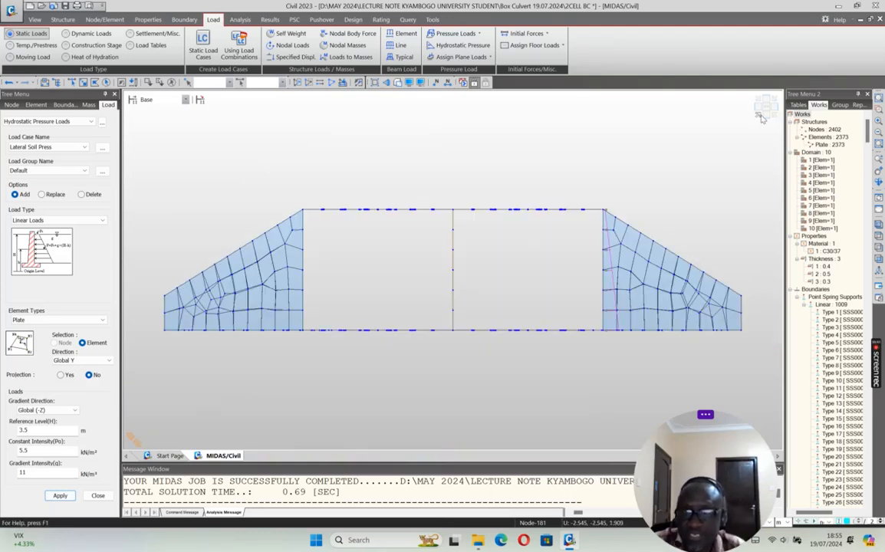
{"action": "left_click", "coordinate": [762, 118]}
{"action": "scroll", "coordinate": [378, 319], "scroll_direction": "up", "scroll_amount": 5}
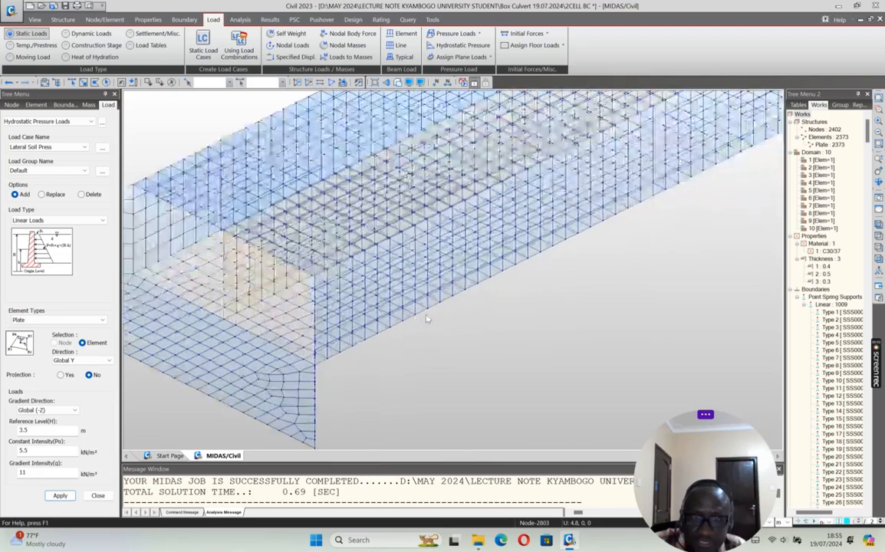
{"action": "scroll", "coordinate": [427, 319], "scroll_direction": "up", "scroll_amount": 2}
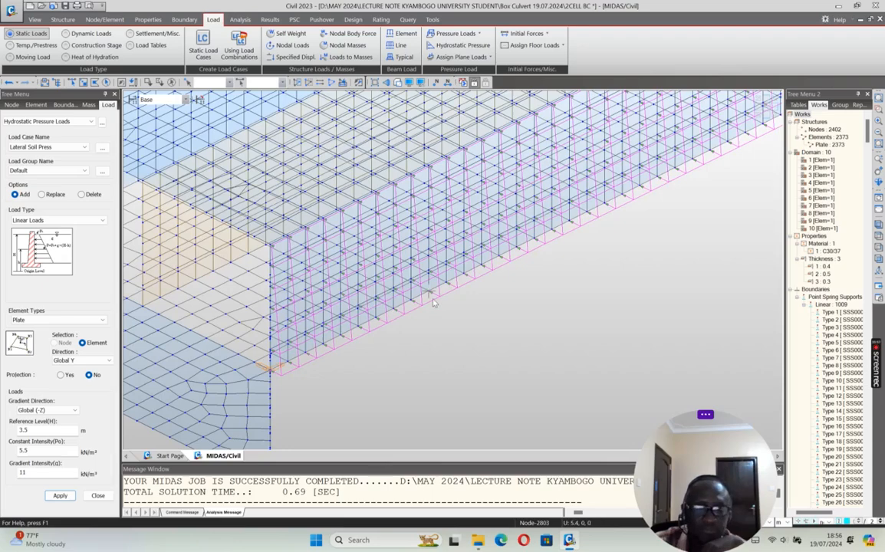
{"action": "scroll", "coordinate": [428, 303], "scroll_direction": "down", "scroll_amount": 6}
{"action": "scroll", "coordinate": [434, 308], "scroll_direction": "down", "scroll_amount": 1}
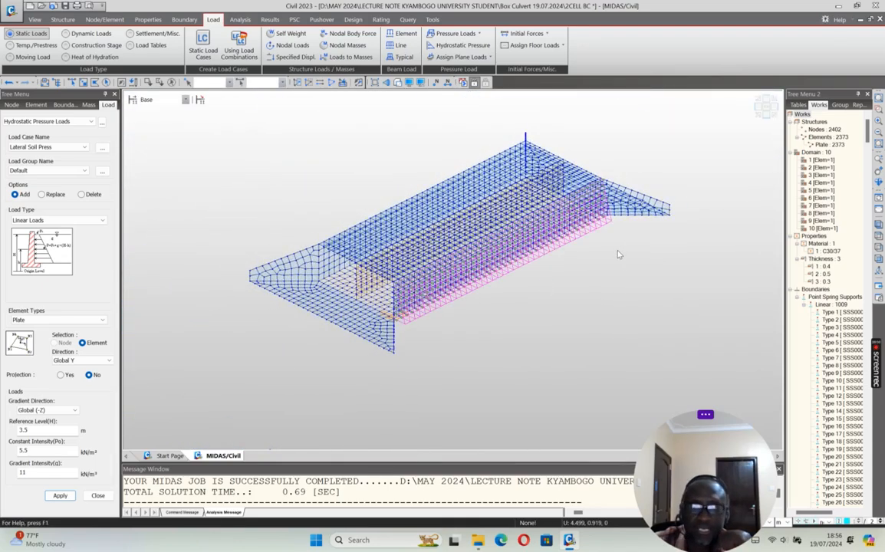
{"action": "left_click", "coordinate": [758, 107]}
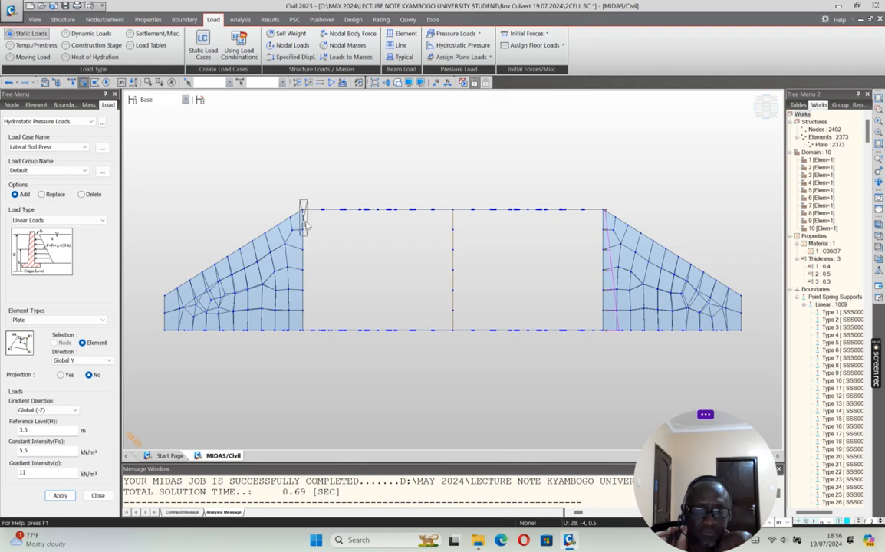
{"action": "left_click_drag", "start_coordinate": [300, 192], "coordinate": [307, 336]}
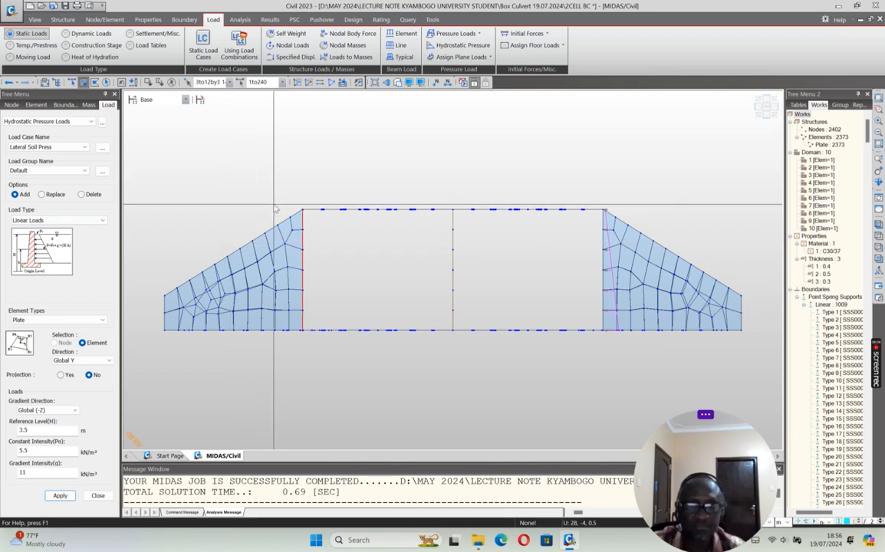
{"action": "left_click", "coordinate": [21, 450]}
{"action": "left_click", "coordinate": [22, 472]}
{"action": "type", "text": "-11"}
{"action": "left_click", "coordinate": [59, 496]}
{"action": "scroll", "coordinate": [265, 269], "scroll_direction": "up", "scroll_amount": 4}
{"action": "scroll", "coordinate": [332, 267], "scroll_direction": "down", "scroll_amount": 5}
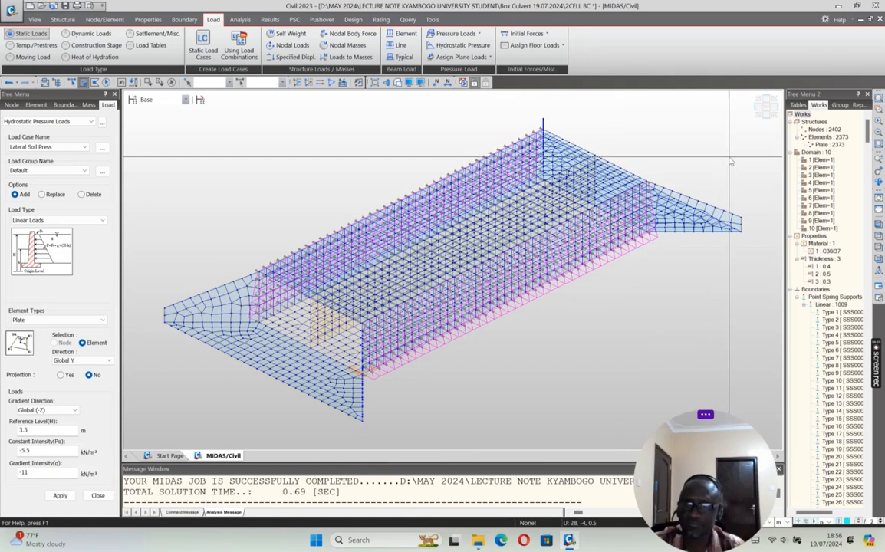
Step: Add a static load case named LLs of type Live Load Surcharge (LS) and finish defining load cases
{"action": "left_click", "coordinate": [758, 108]}
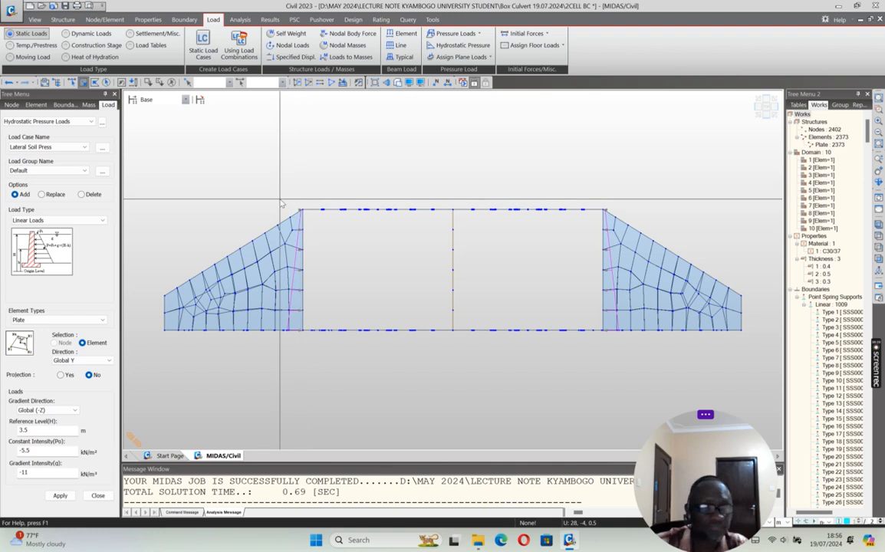
{"action": "left_click", "coordinate": [103, 149]}
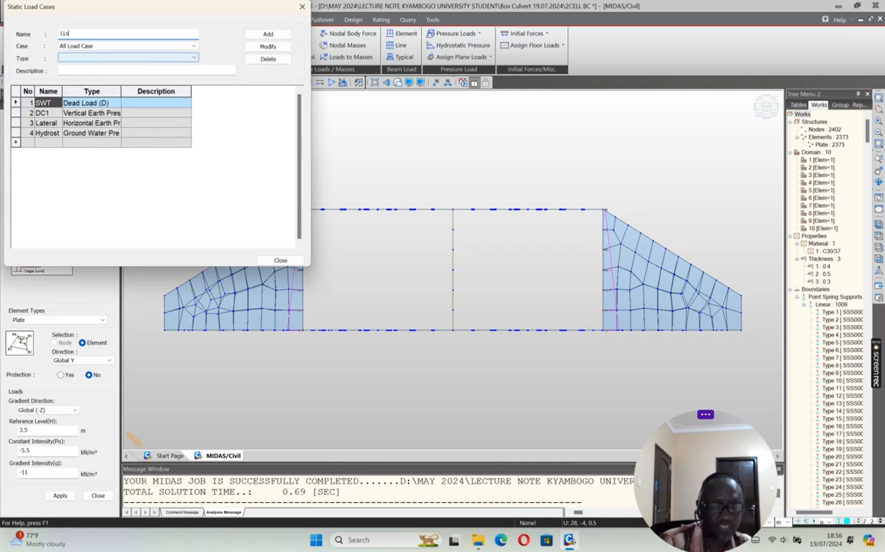
{"action": "left_click", "coordinate": [153, 59]}
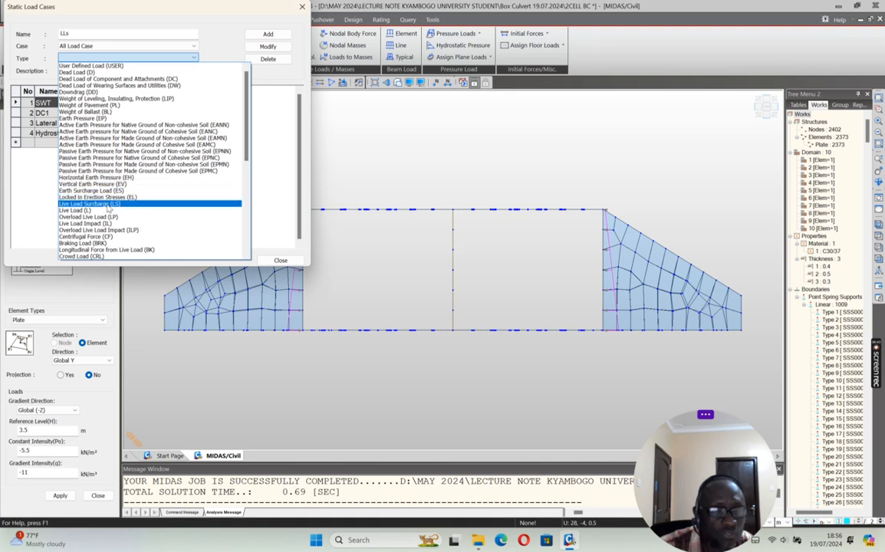
{"action": "left_click", "coordinate": [109, 205]}
{"action": "left_click", "coordinate": [268, 34]}
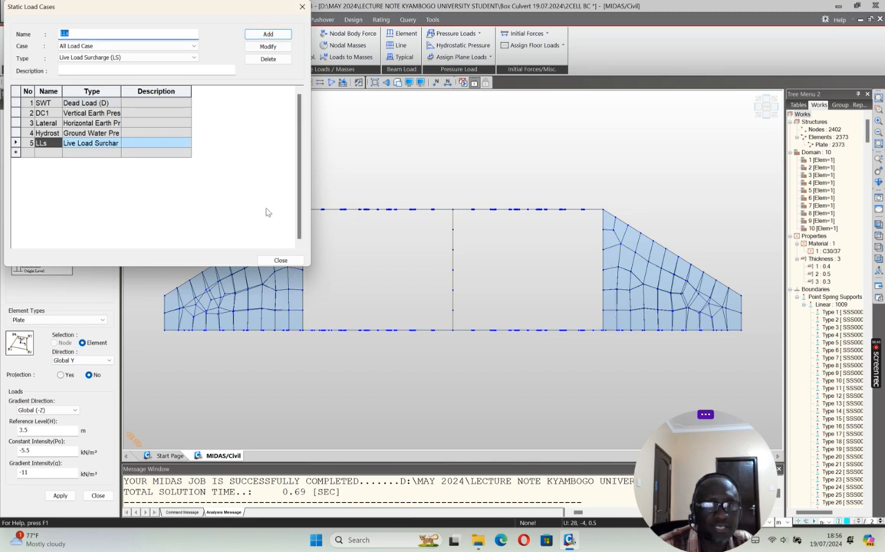
{"action": "left_click", "coordinate": [281, 260]}
Step: Apply a pressure with constant intensity -10 kN/m² and gradient intensity 0 to the left-hand outer side wall plates
{"action": "left_click_drag", "start_coordinate": [298, 202], "coordinate": [307, 338]}
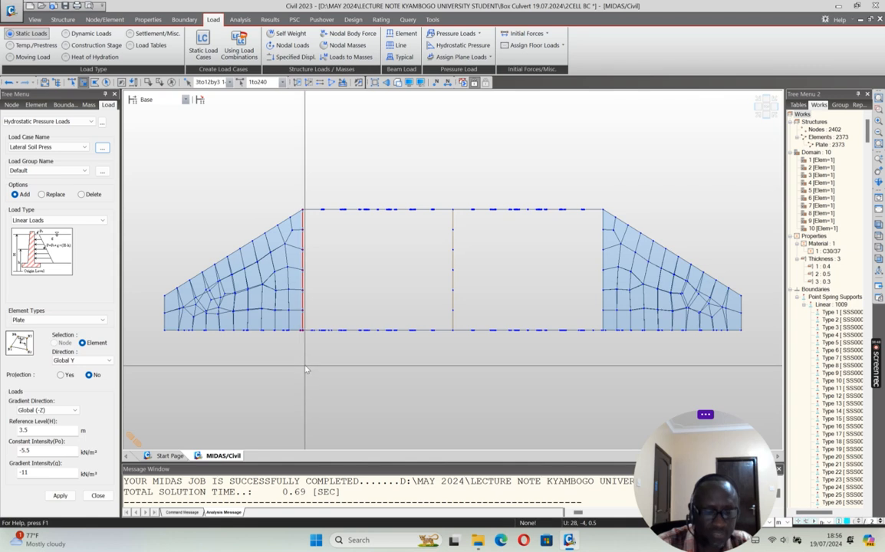
{"action": "key", "text": "Escape"}
{"action": "scroll", "coordinate": [316, 307], "scroll_direction": "up", "scroll_amount": 6}
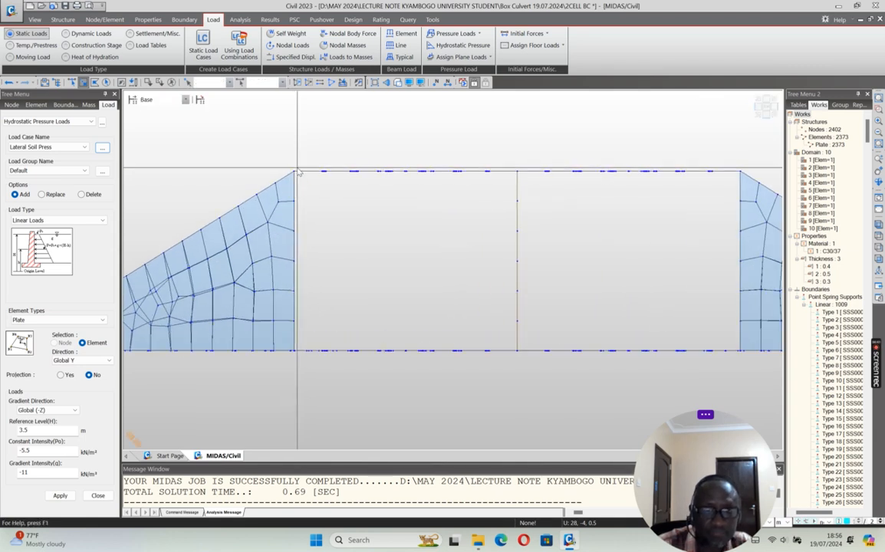
{"action": "left_click_drag", "start_coordinate": [294, 165], "coordinate": [300, 363]}
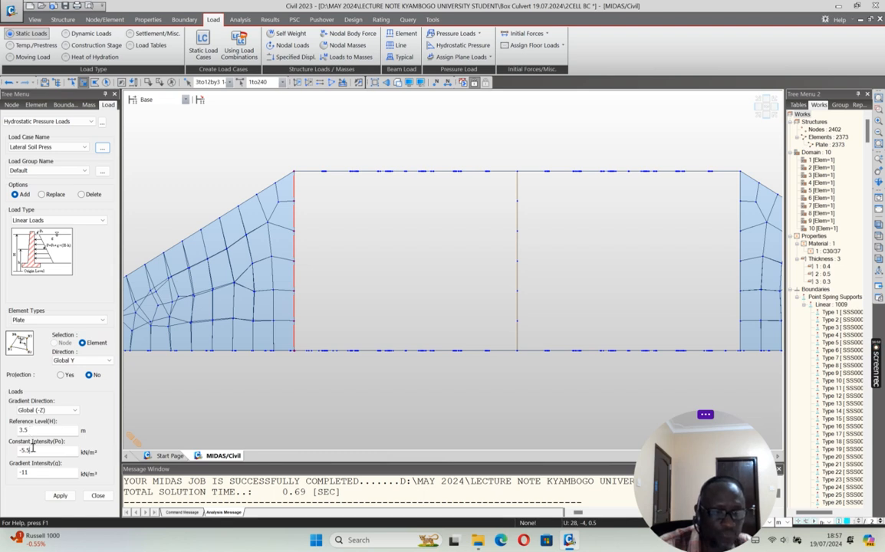
{"action": "left_click_drag", "start_coordinate": [32, 451], "coordinate": [13, 464]}
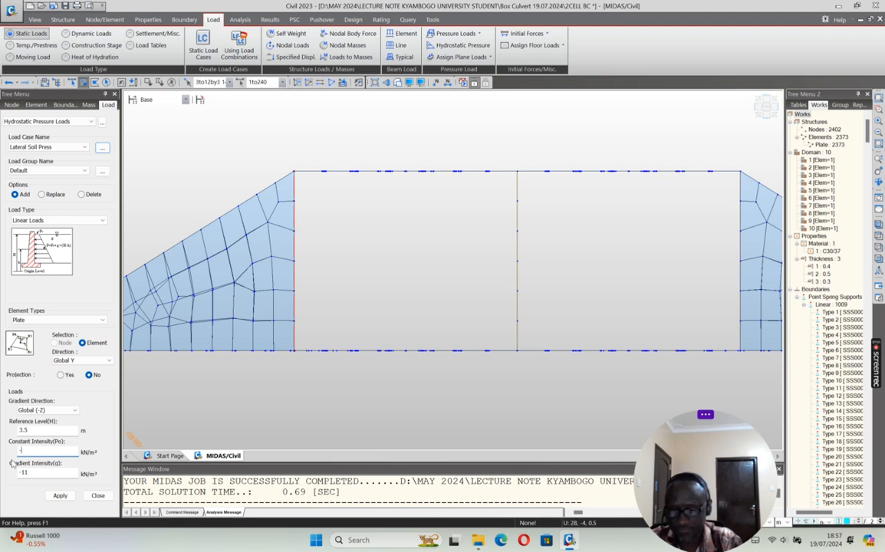
{"action": "left_click_drag", "start_coordinate": [30, 473], "coordinate": [15, 474]}
{"action": "type", "text": "0"}
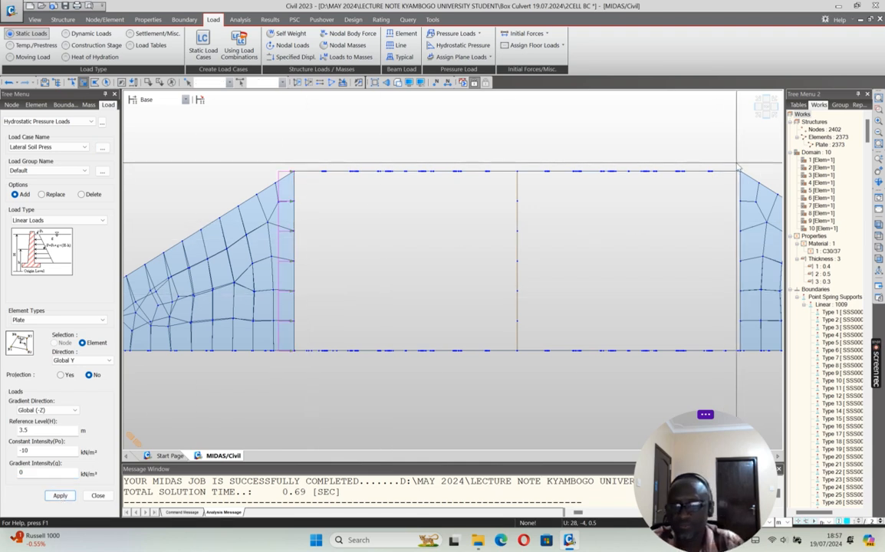
Step: Apply a pressure with constant intensity 10 kN/m² and gradient intensity 0 to the right-hand outer side wall plates
{"action": "left_click_drag", "start_coordinate": [738, 160], "coordinate": [736, 359]}
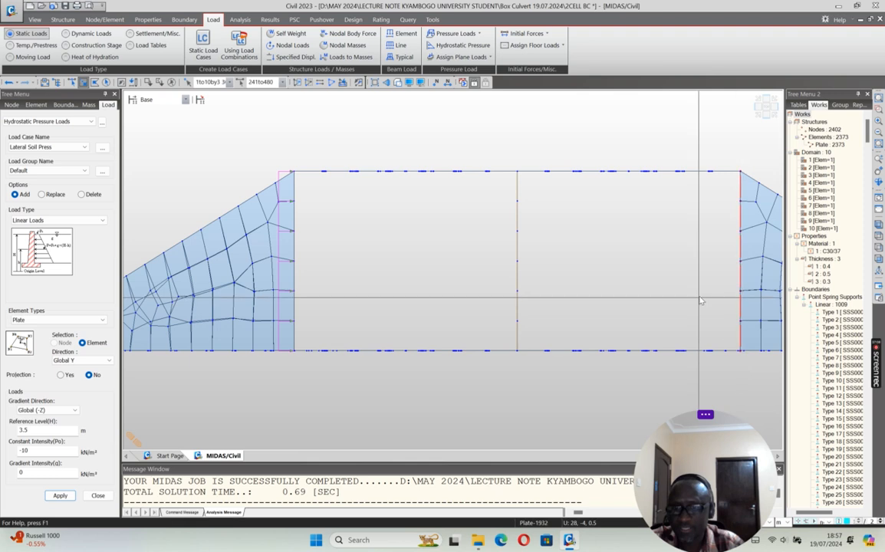
{"action": "left_click", "coordinate": [23, 452]}
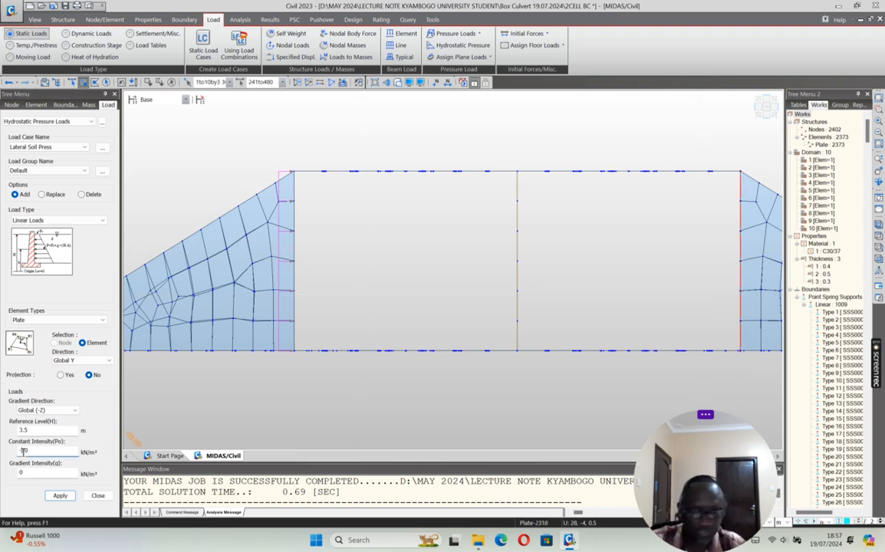
{"action": "left_click", "coordinate": [60, 498]}
{"action": "scroll", "coordinate": [278, 274], "scroll_direction": "down", "scroll_amount": 3}
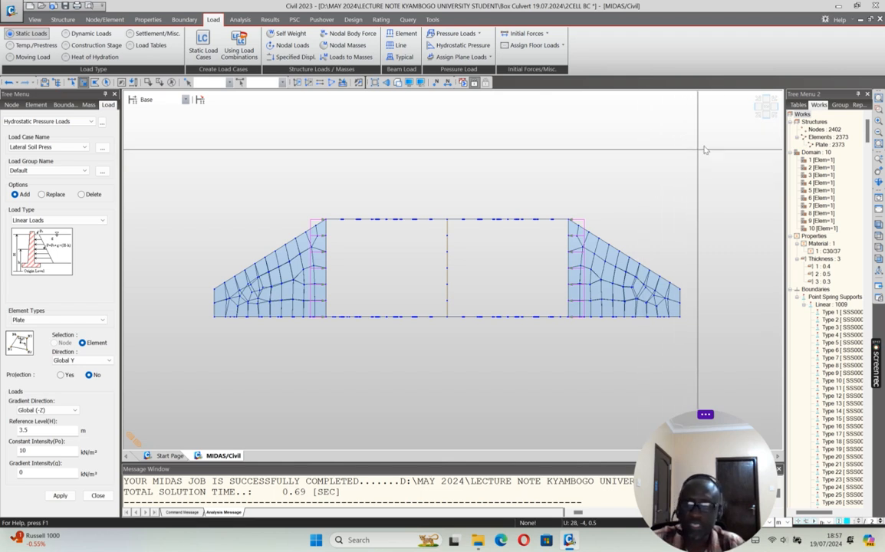
Step: Apply the Hydrostatic load case to the right-hand outer side wall with constant intensity 0 and gradient intensity 10
{"action": "left_click", "coordinate": [84, 147]}
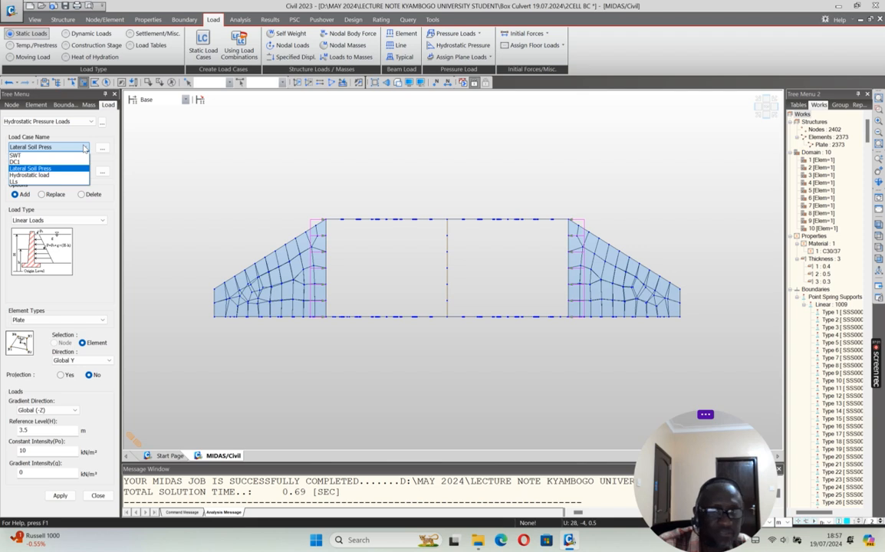
{"action": "left_click", "coordinate": [85, 148]}
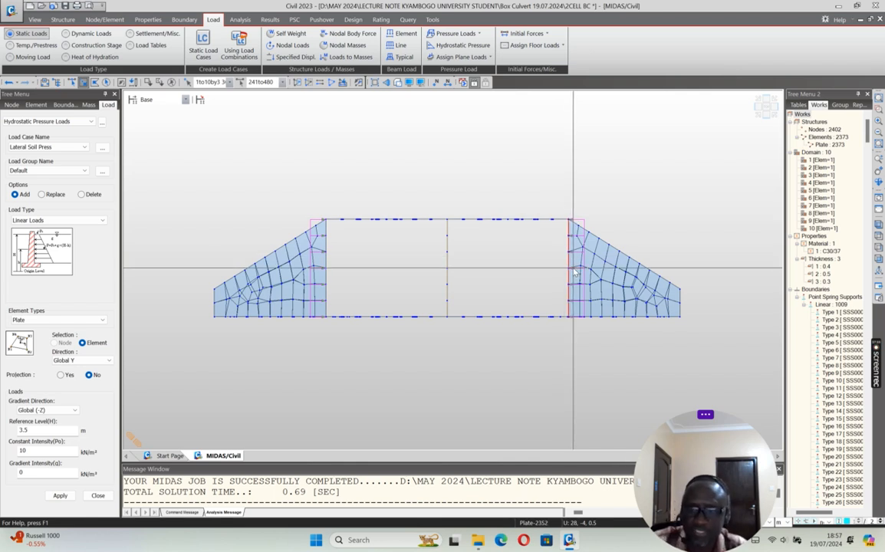
{"action": "left_click", "coordinate": [85, 148]}
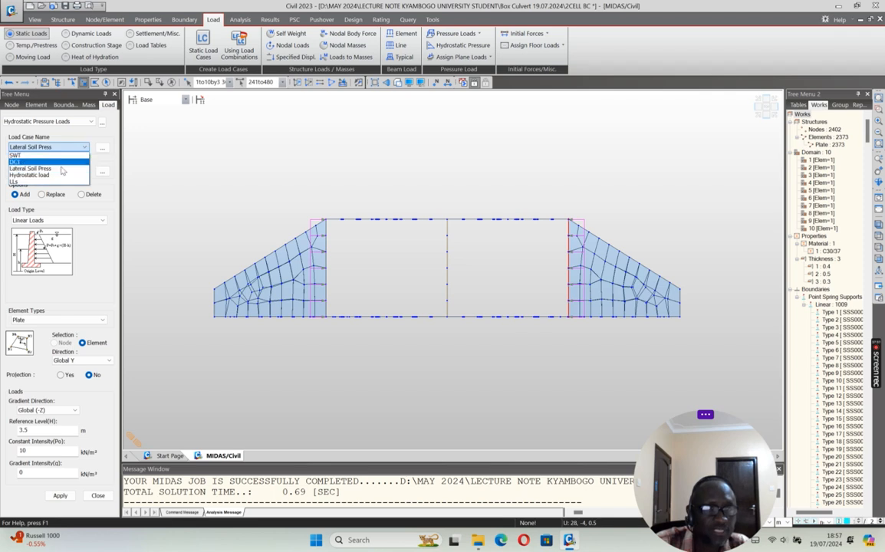
{"action": "left_click", "coordinate": [34, 161]}
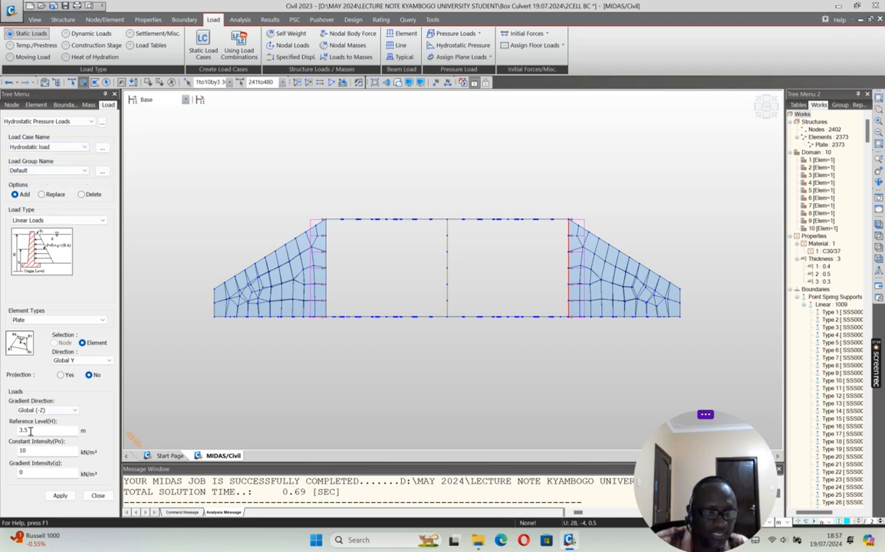
{"action": "left_click_drag", "start_coordinate": [26, 452], "coordinate": [12, 458]}
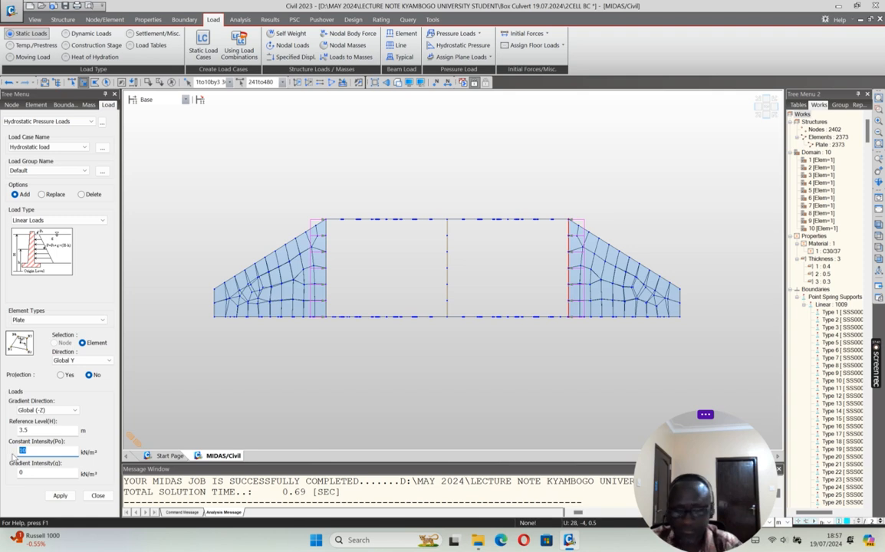
{"action": "type", "text": "0"}
{"action": "left_click_drag", "start_coordinate": [27, 472], "coordinate": [2, 484]}
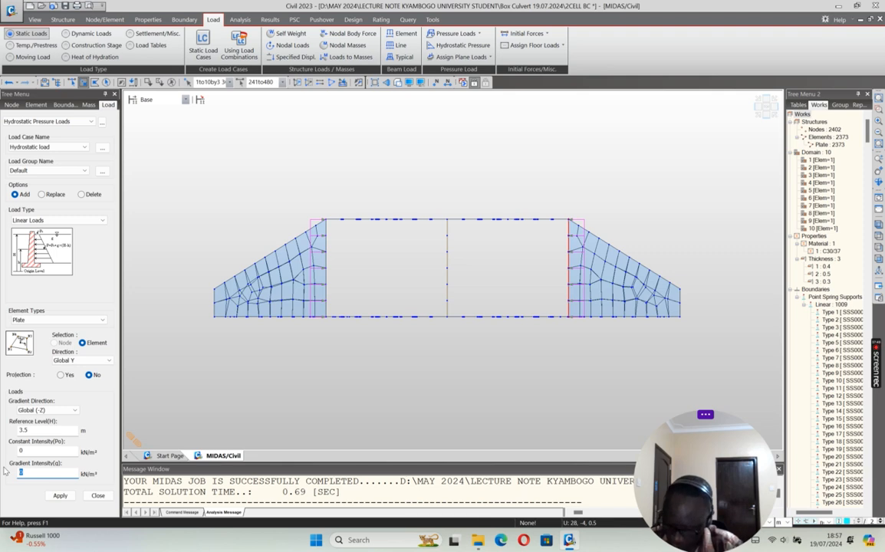
{"action": "type", "text": "10"}
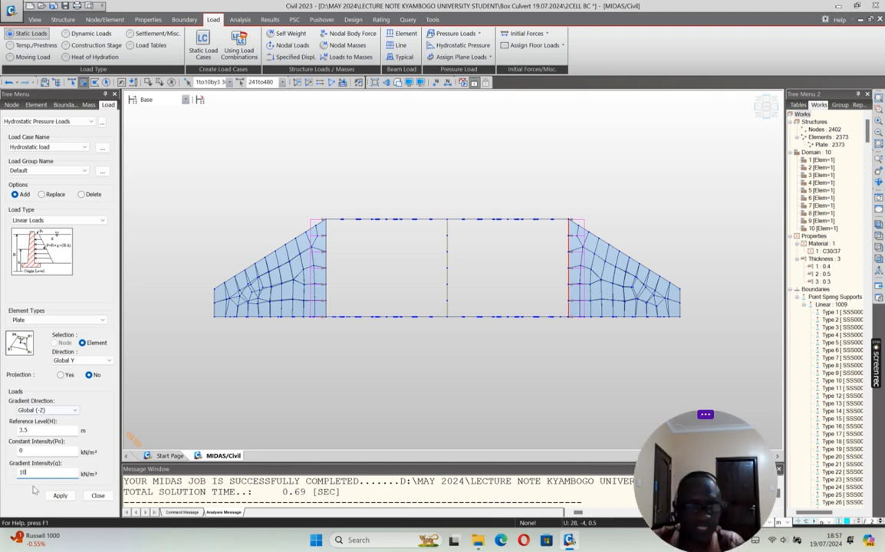
{"action": "left_click", "coordinate": [60, 496]}
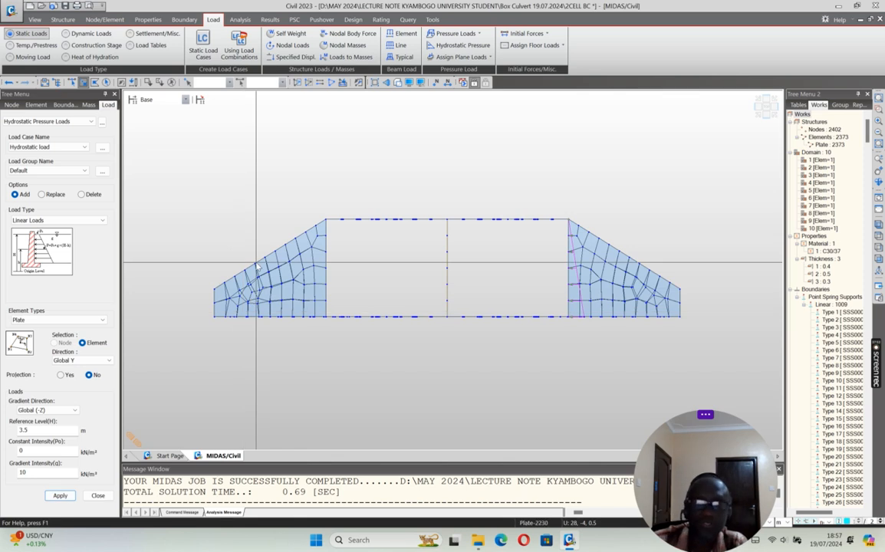
Step: Apply hydrostatic pressure to the left-hand outer side wall plates with gradient intensity -10
{"action": "left_click", "coordinate": [323, 292]}
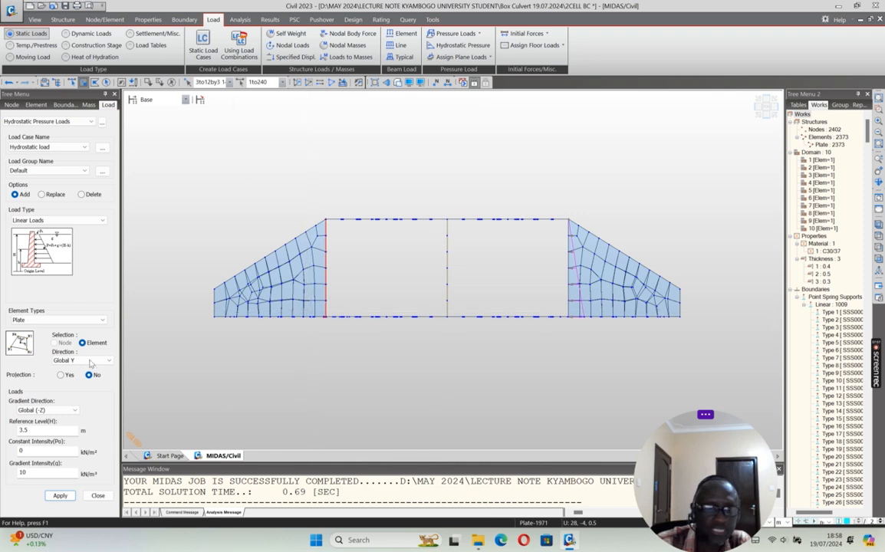
{"action": "left_click", "coordinate": [20, 474]}
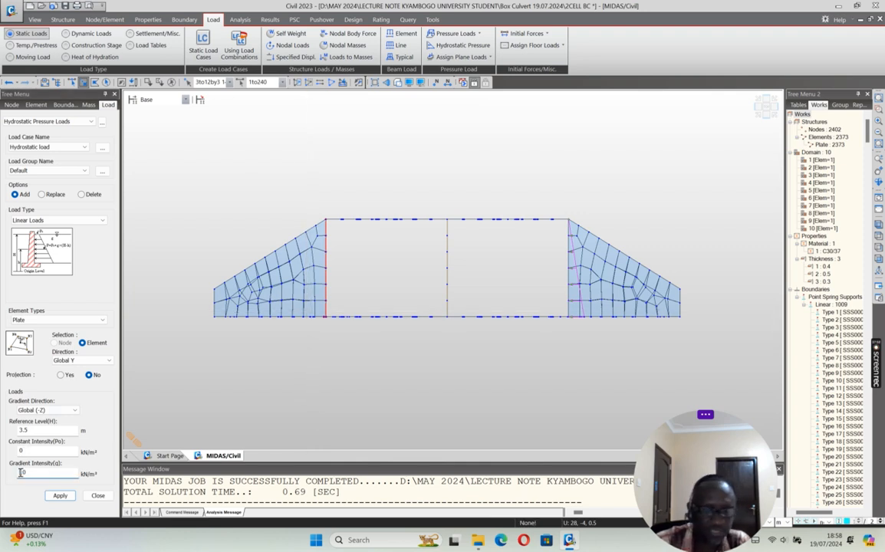
{"action": "type", "text": "-1"}
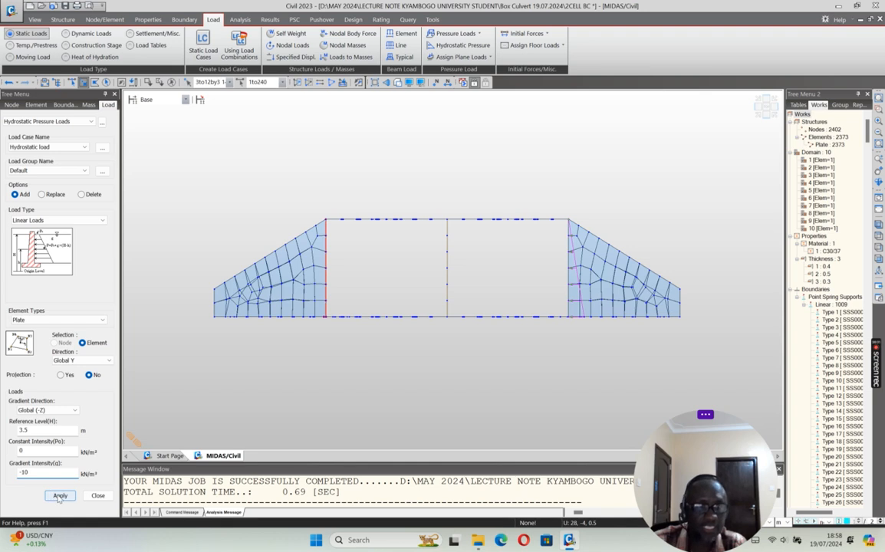
{"action": "left_click", "coordinate": [59, 496]}
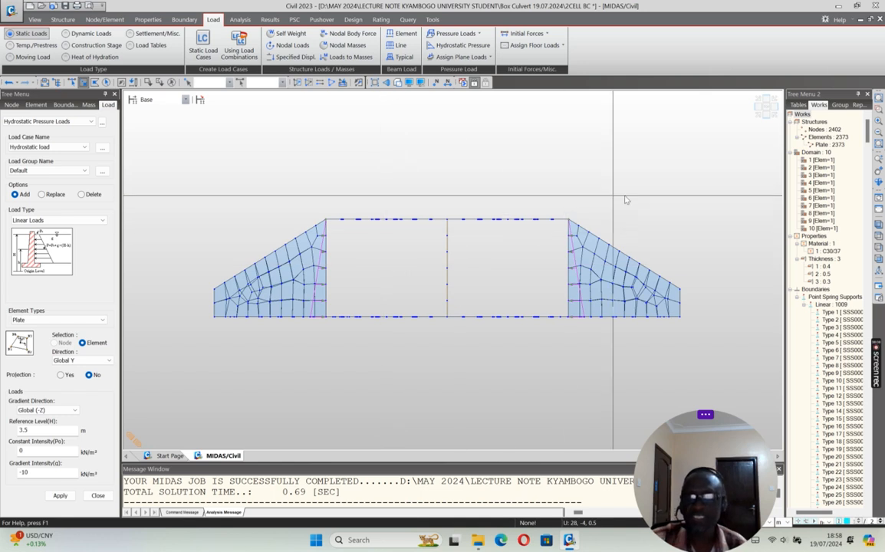
Step: Try Lateral Soil Press on the wing walls along one side with direction Local z and gradient intensity 11, and undo the application
{"action": "left_click_drag", "start_coordinate": [700, 316], "coordinate": [572, 206]}
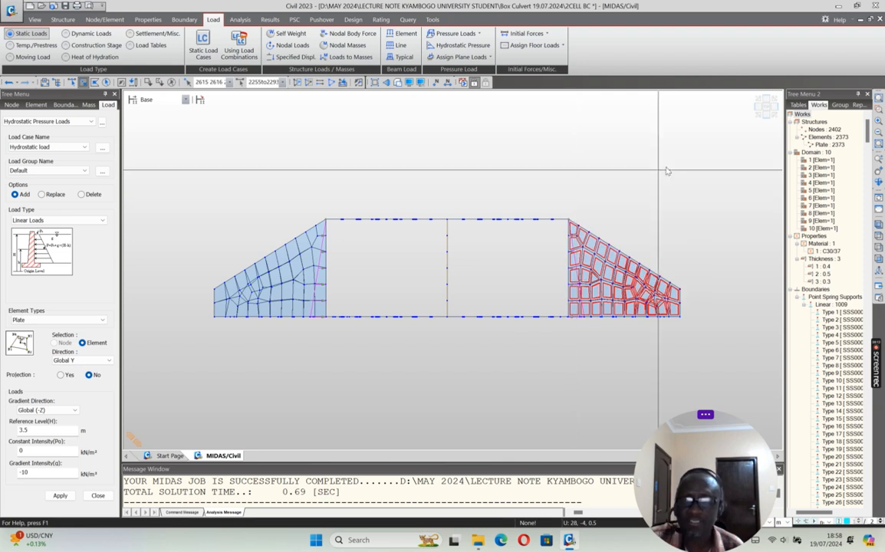
{"action": "left_click", "coordinate": [775, 115]}
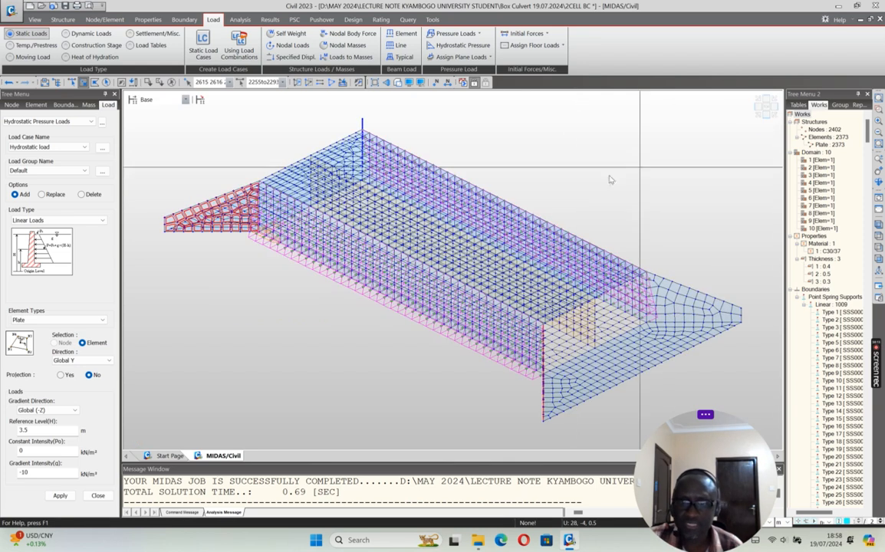
{"action": "left_click", "coordinate": [758, 115]}
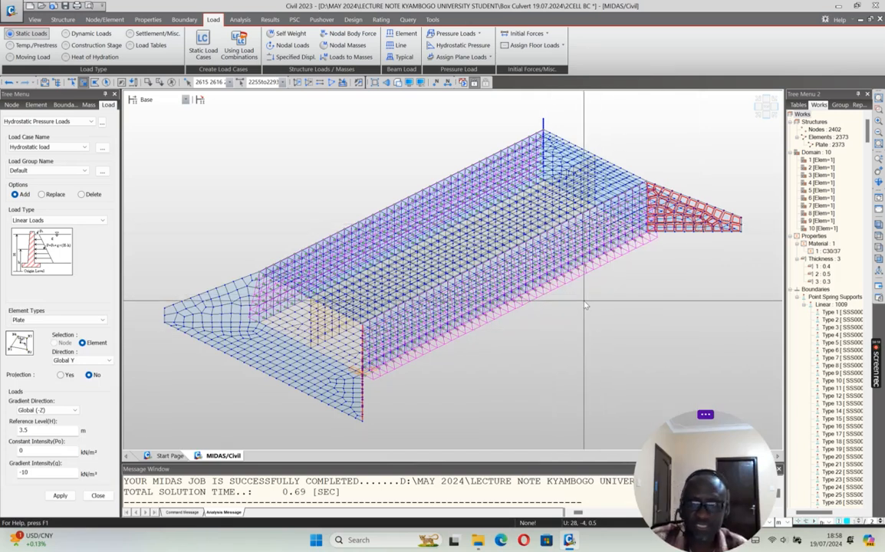
{"action": "left_click", "coordinate": [110, 361]}
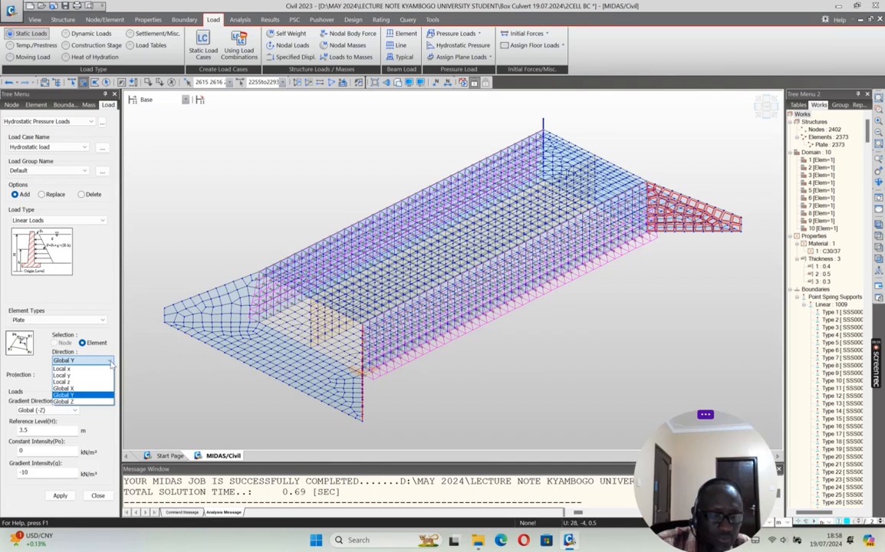
{"action": "left_click", "coordinate": [85, 382]}
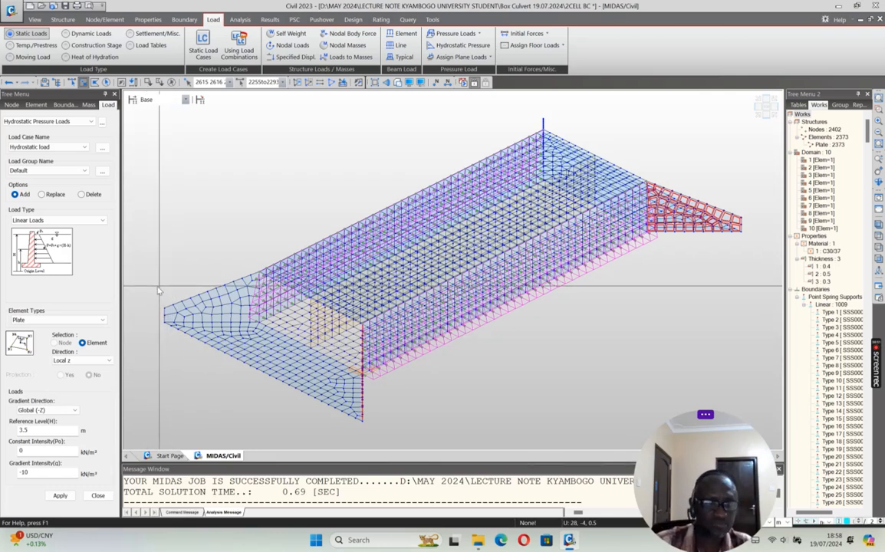
{"action": "double_click", "coordinate": [32, 475]}
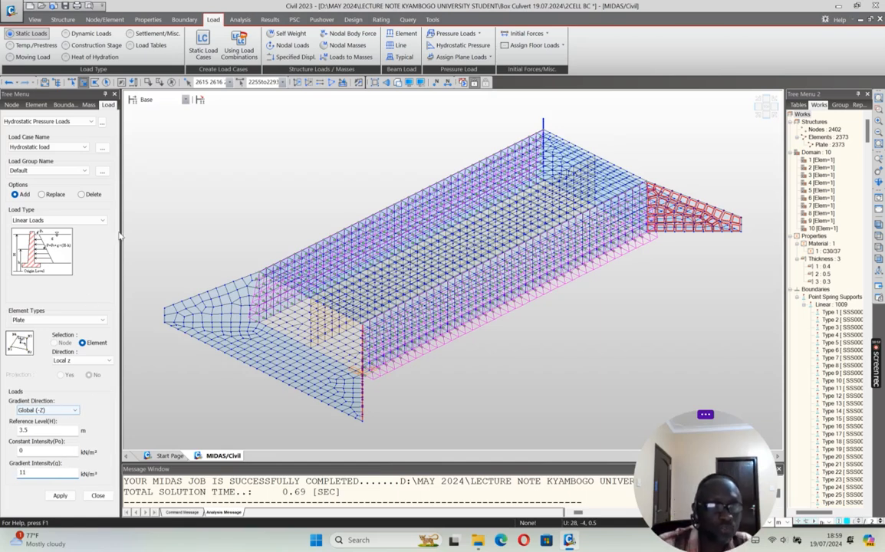
{"action": "left_click", "coordinate": [84, 147]}
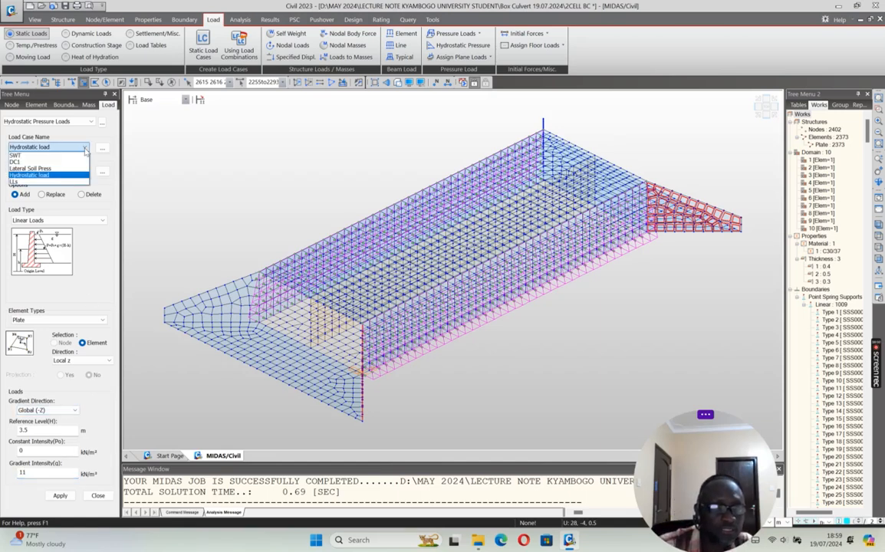
{"action": "left_click", "coordinate": [30, 169]}
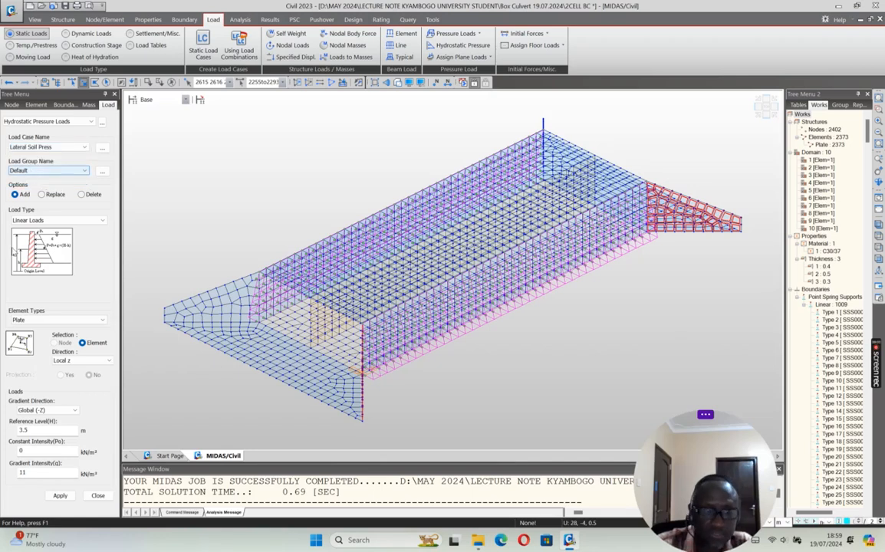
{"action": "left_click", "coordinate": [60, 497]}
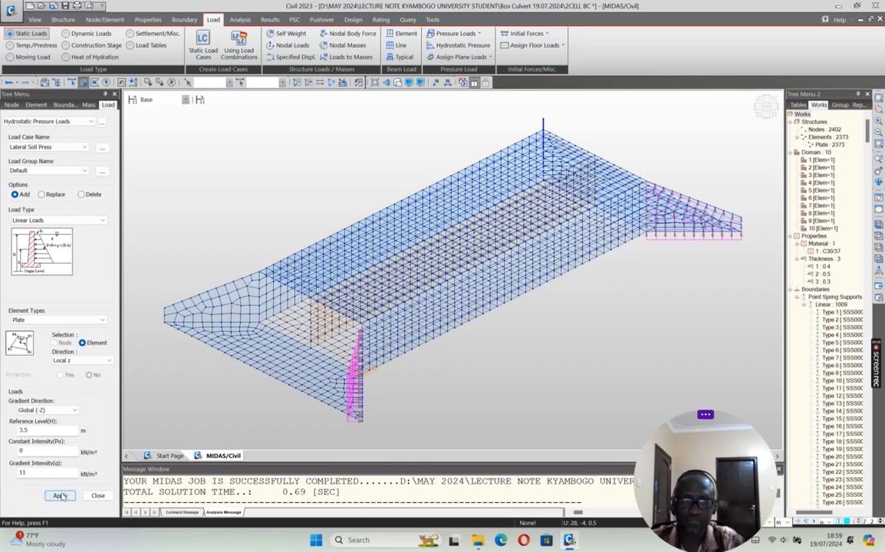
{"action": "left_click", "coordinate": [10, 83]}
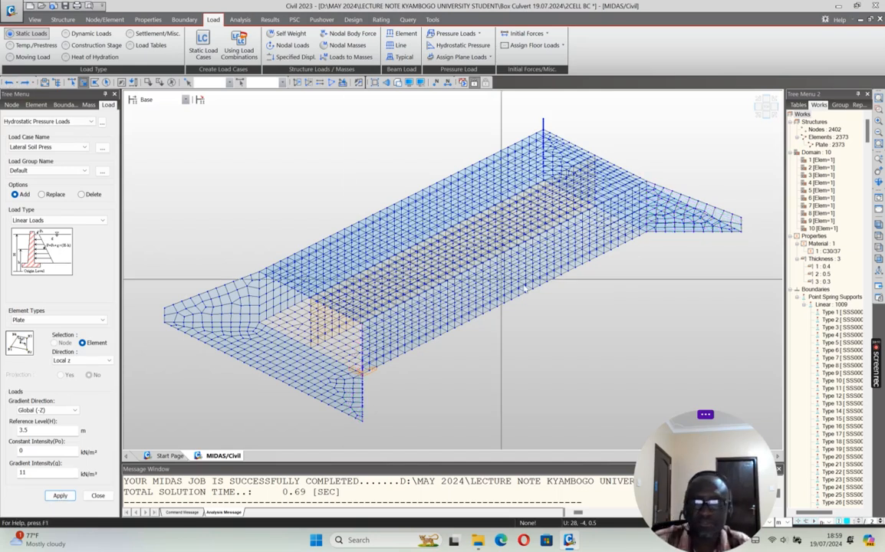
Step: Select the wing walls at both ends of the culvert in elevation and isolate them from the rest of the model
{"action": "left_click", "coordinate": [770, 115]}
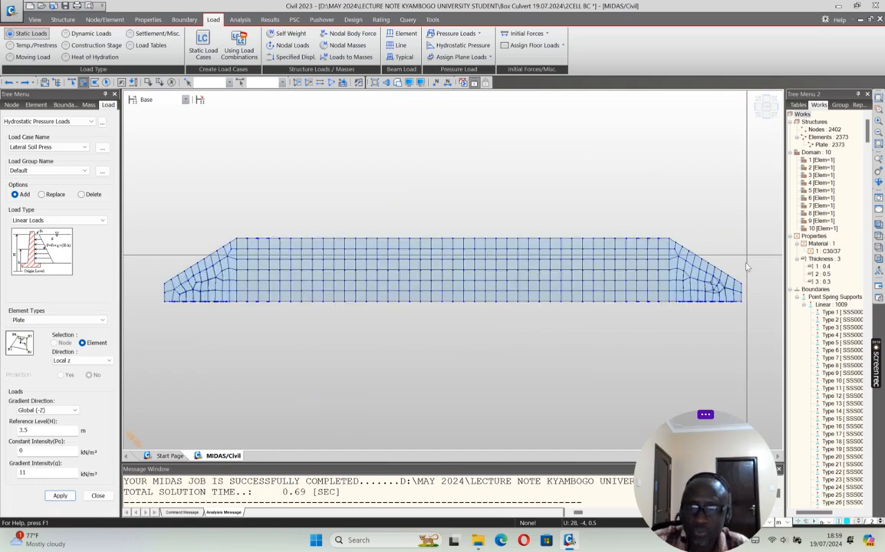
{"action": "left_click_drag", "start_coordinate": [749, 299], "coordinate": [679, 231]}
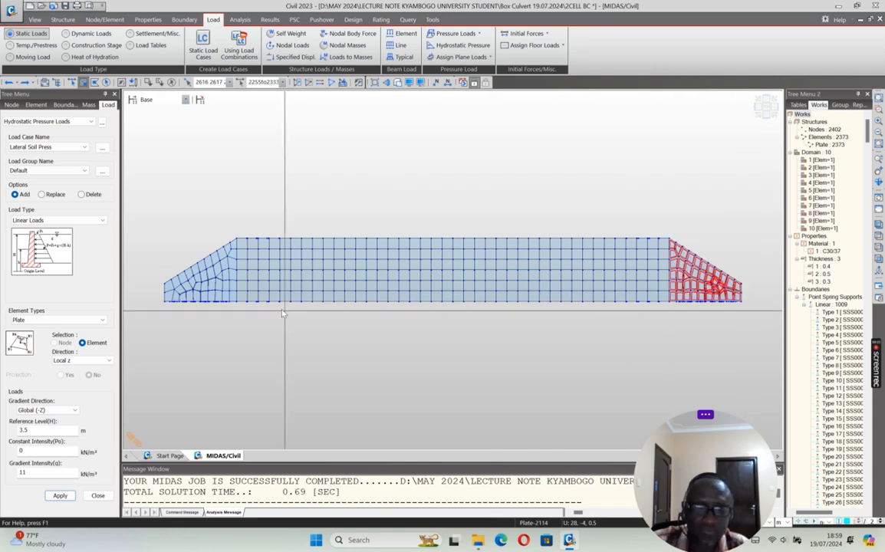
{"action": "left_click_drag", "start_coordinate": [235, 303], "coordinate": [160, 250]}
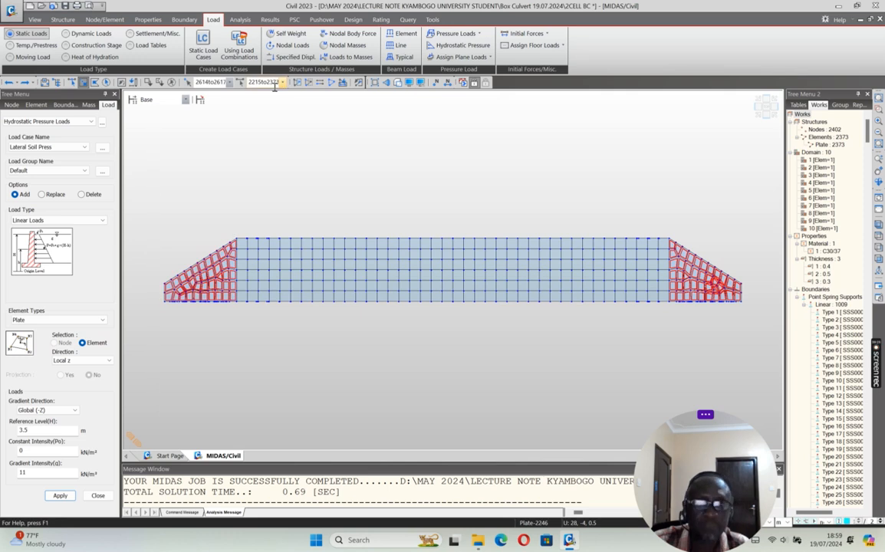
{"action": "left_click", "coordinate": [297, 82]}
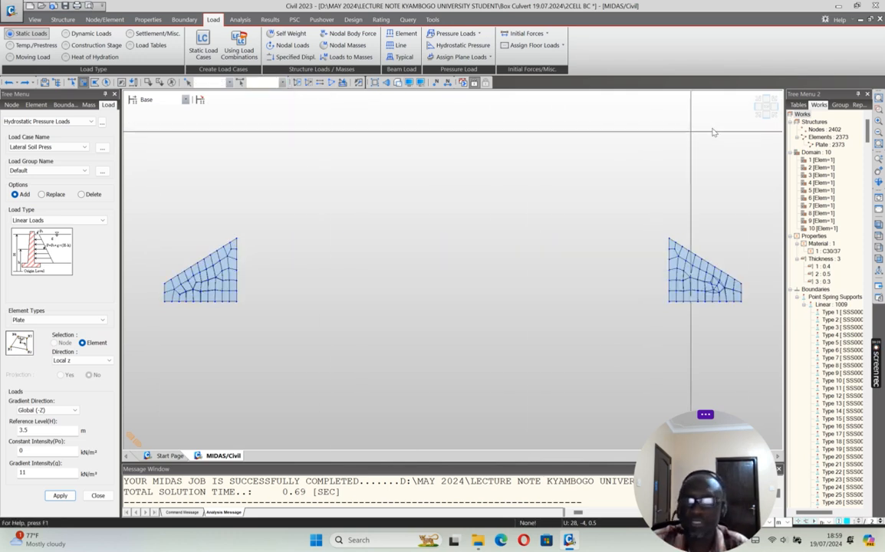
Step: Try to apply the lateral soil pressure to the two diagonally opposite wing walls, lower right and upper left in plan
{"action": "left_click", "coordinate": [765, 106]}
{"action": "scroll", "coordinate": [635, 330], "scroll_direction": "down", "scroll_amount": 2}
{"action": "left_click_drag", "start_coordinate": [557, 301], "coordinate": [645, 372]}
{"action": "left_click_drag", "start_coordinate": [273, 164], "coordinate": [349, 244]}
{"action": "left_click", "coordinate": [61, 497]}
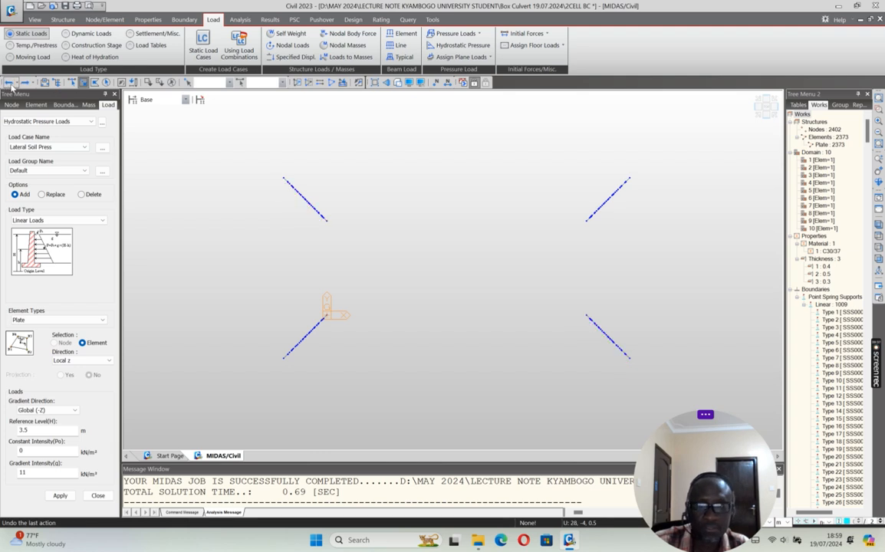
Step: Apply the lateral soil pressure in Local z with gradient intensity 11 to both right-end wing walls in plan and check its direction
{"action": "left_click_drag", "start_coordinate": [551, 296], "coordinate": [656, 375]}
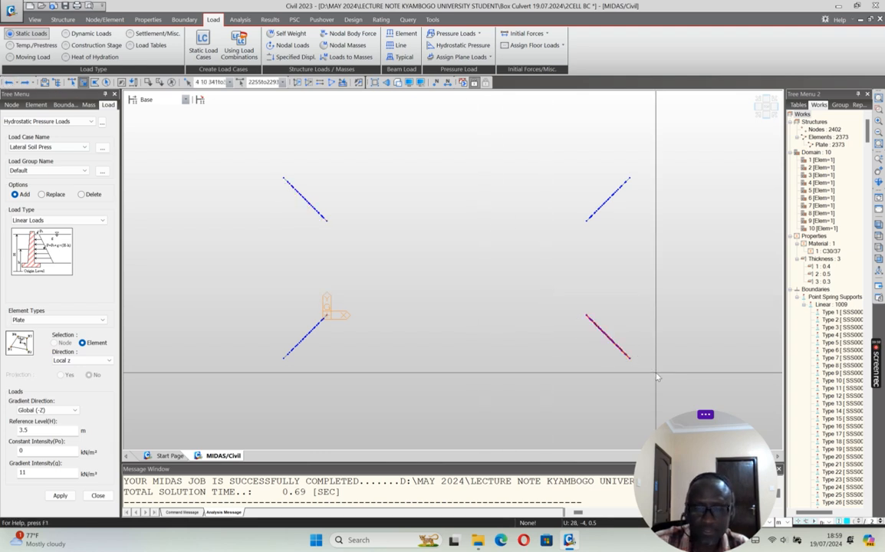
{"action": "left_click_drag", "start_coordinate": [557, 154], "coordinate": [658, 247]}
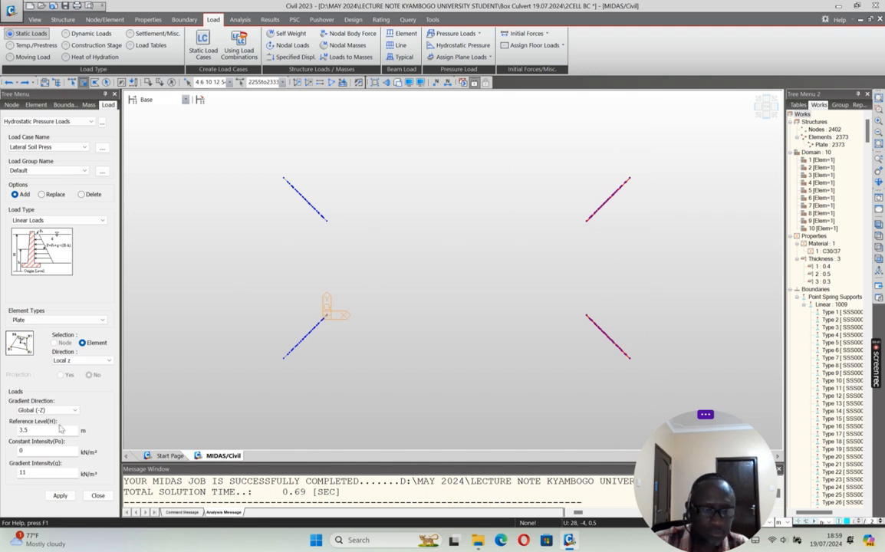
{"action": "left_click", "coordinate": [59, 495]}
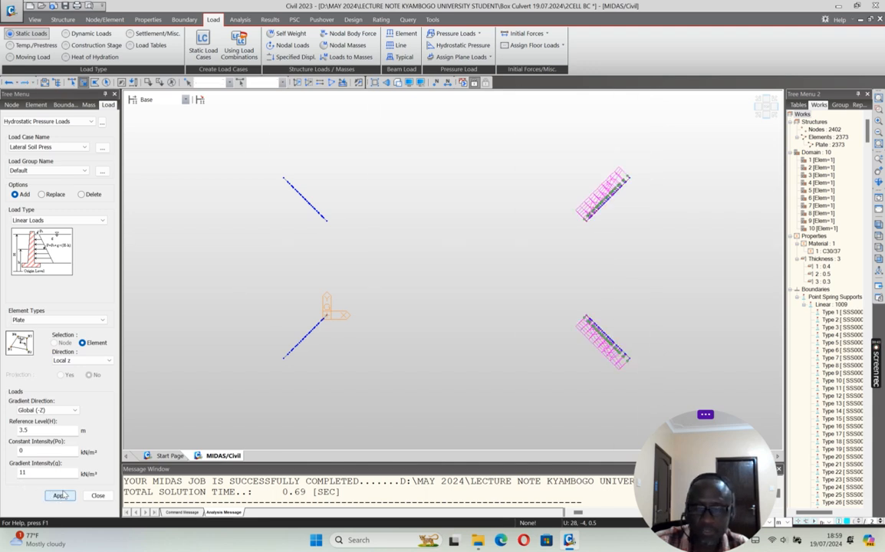
{"action": "left_click", "coordinate": [758, 115]}
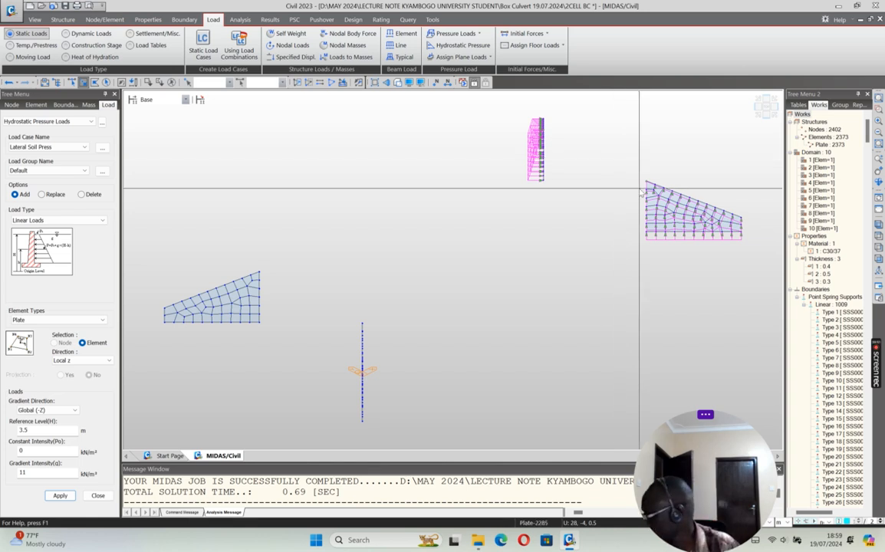
{"action": "left_click", "coordinate": [748, 110]}
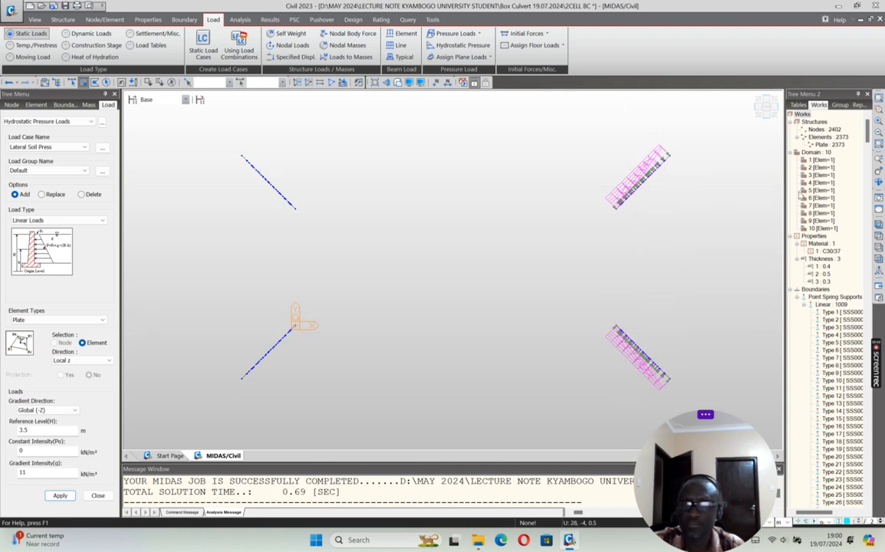
Step: Apply Lateral Soil Press in Local z with gradient intensity -11 to both left-end wing walls and check its direction in plan
{"action": "left_click", "coordinate": [758, 116]}
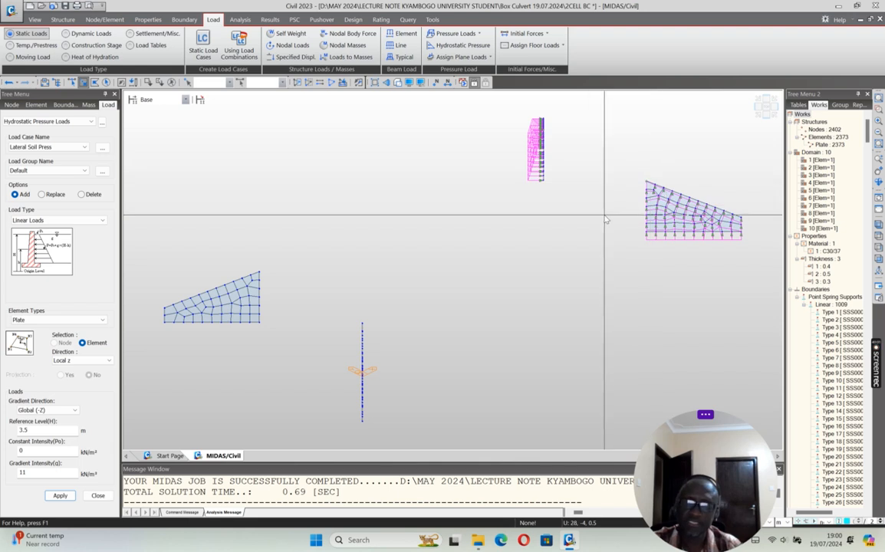
{"action": "scroll", "coordinate": [569, 255], "scroll_direction": "down", "scroll_amount": 4}
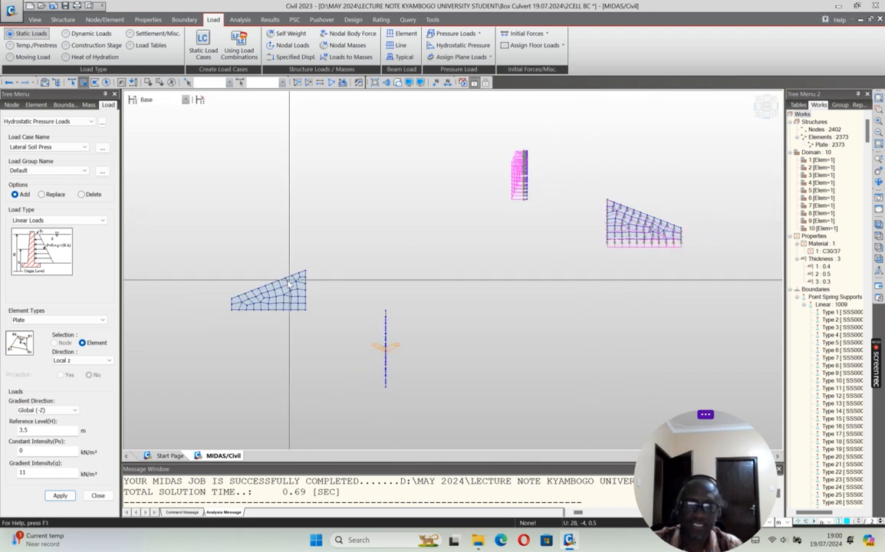
{"action": "left_click_drag", "start_coordinate": [199, 255], "coordinate": [441, 406]}
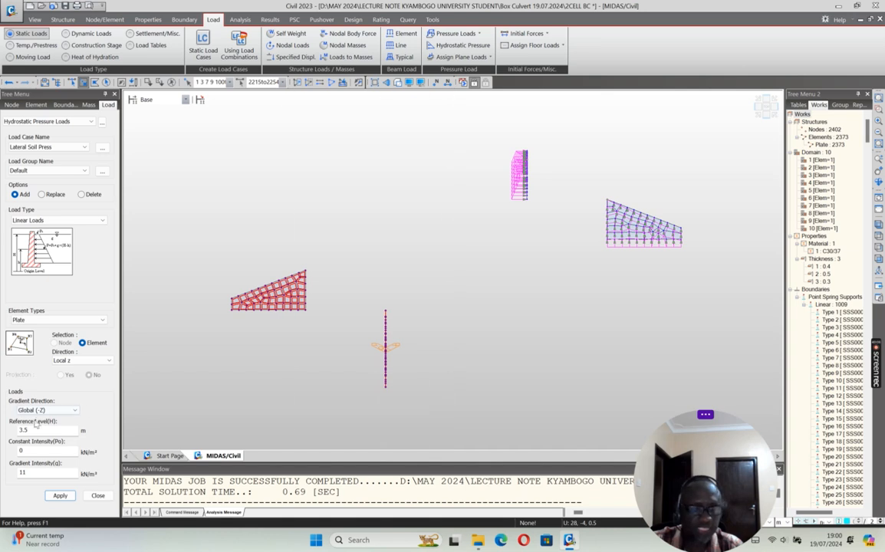
{"action": "left_click", "coordinate": [23, 472]}
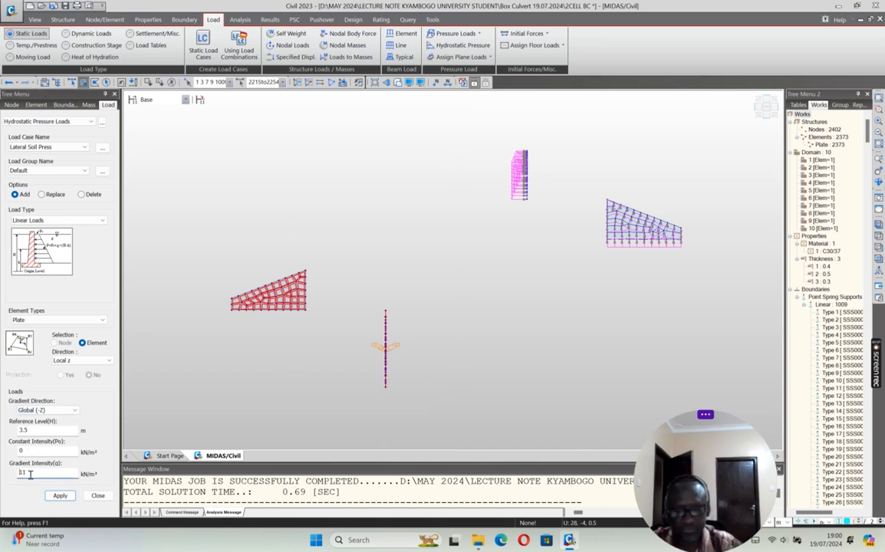
{"action": "left_click", "coordinate": [60, 496]}
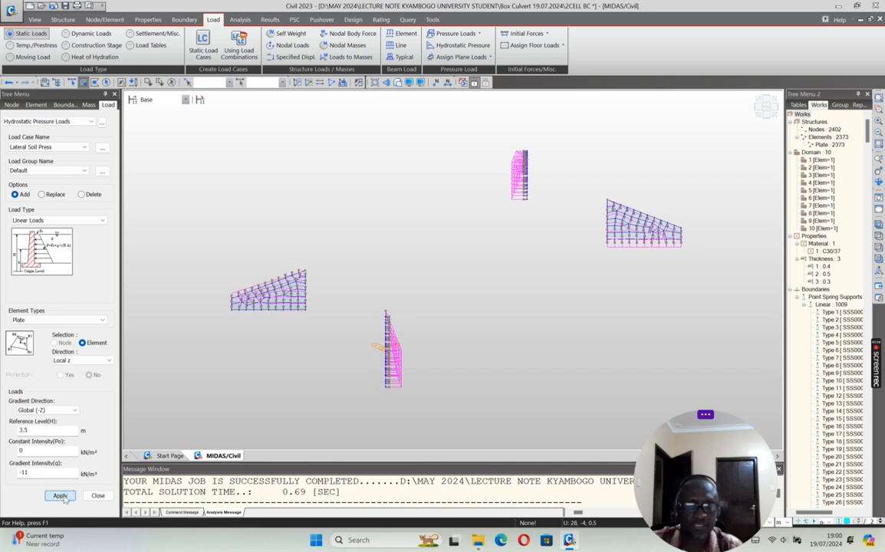
{"action": "left_click", "coordinate": [768, 110]}
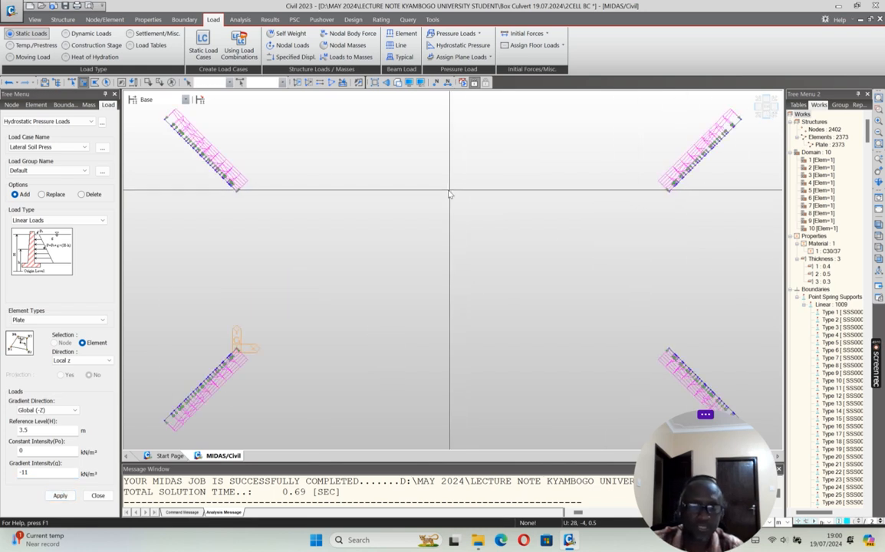
{"action": "scroll", "coordinate": [360, 228], "scroll_direction": "down", "scroll_amount": 3}
{"action": "left_click", "coordinate": [760, 115]}
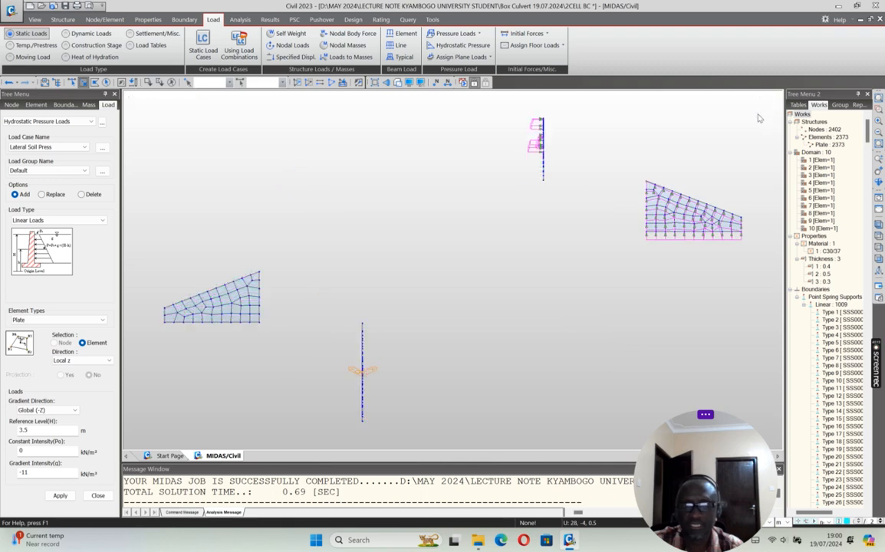
{"action": "scroll", "coordinate": [573, 357], "scroll_direction": "up", "scroll_amount": 3}
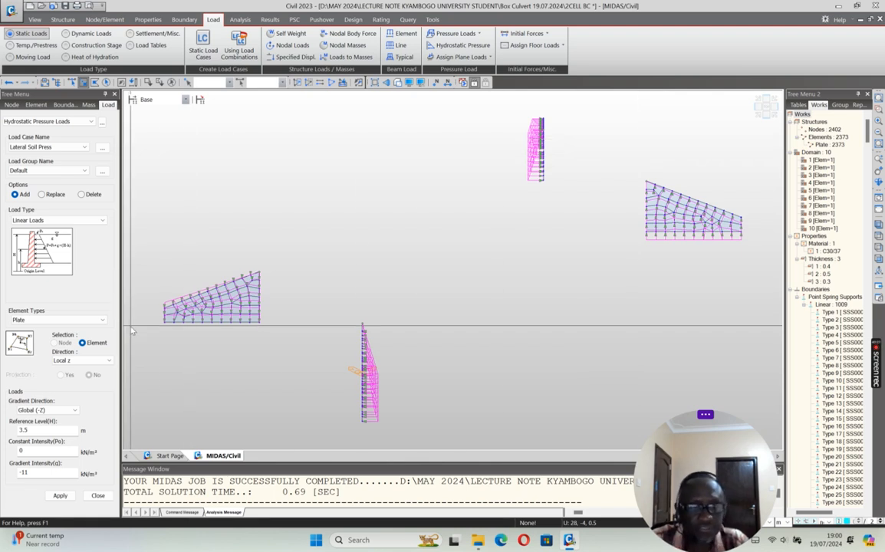
Step: Reselect the two left-end wing walls and apply the Hydrostatic load case with gradient intensity -10
{"action": "left_click", "coordinate": [121, 83]}
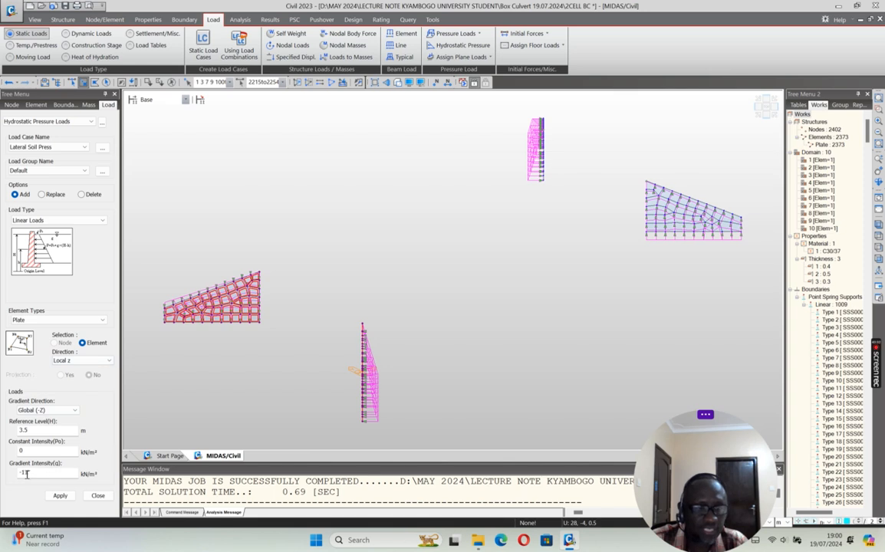
{"action": "left_click_drag", "start_coordinate": [23, 472], "coordinate": [40, 474]}
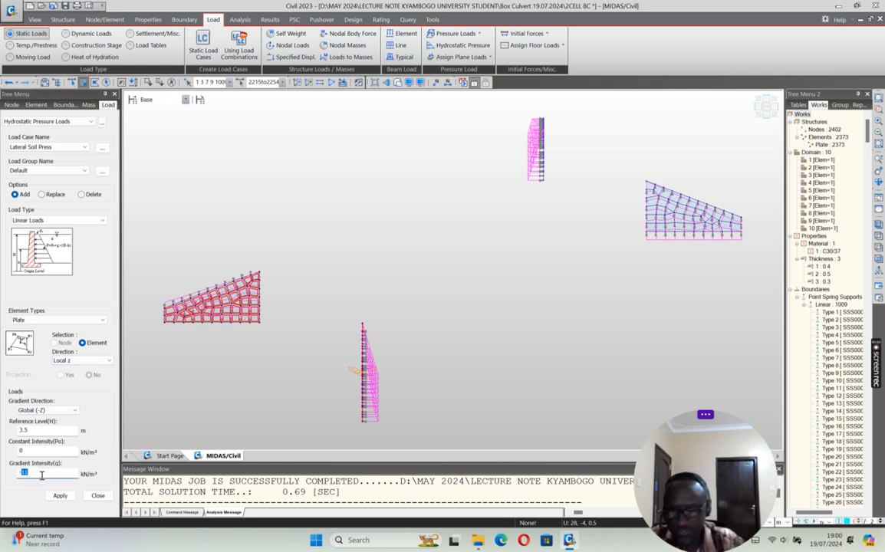
{"action": "left_click", "coordinate": [67, 147]}
{"action": "left_click", "coordinate": [43, 176]}
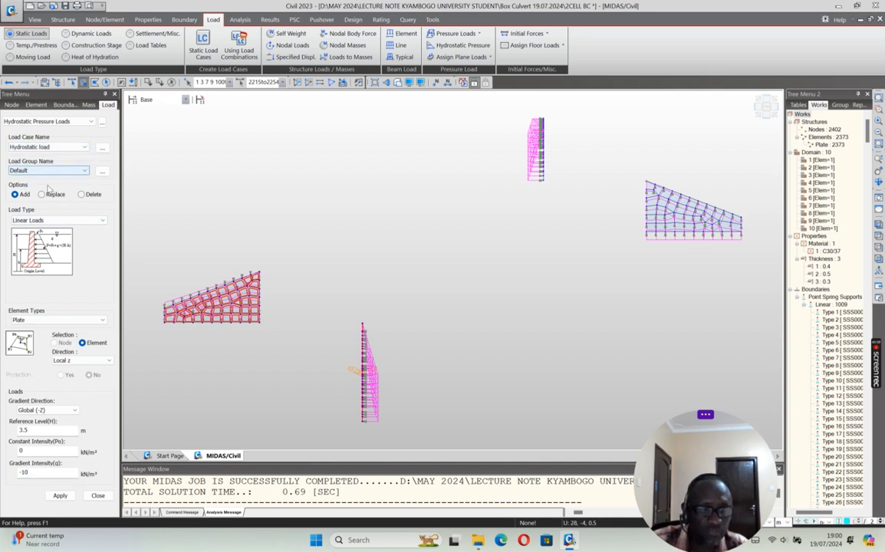
{"action": "left_click", "coordinate": [60, 496]}
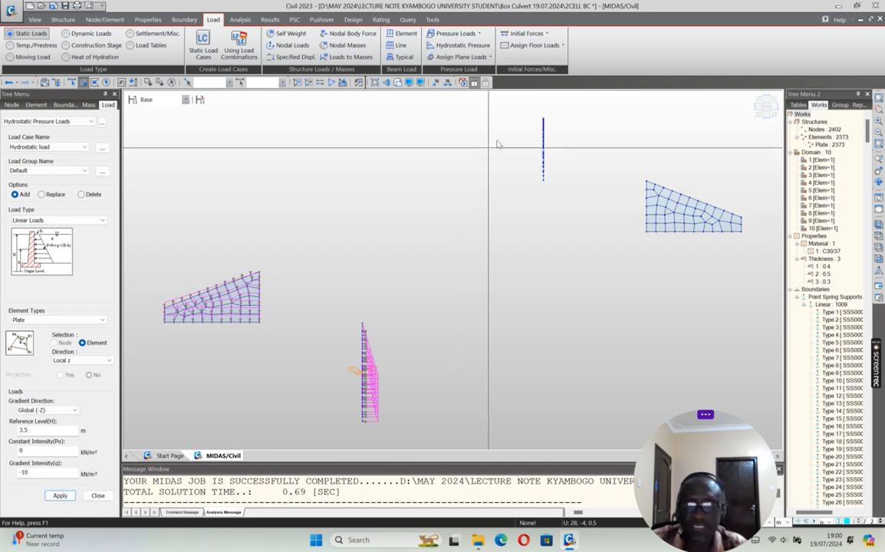
Step: Apply the Hydrostatic load with gradient intensity 10 to both right-end wing walls and check the load directions in plan
{"action": "left_click_drag", "start_coordinate": [468, 100], "coordinate": [755, 257]}
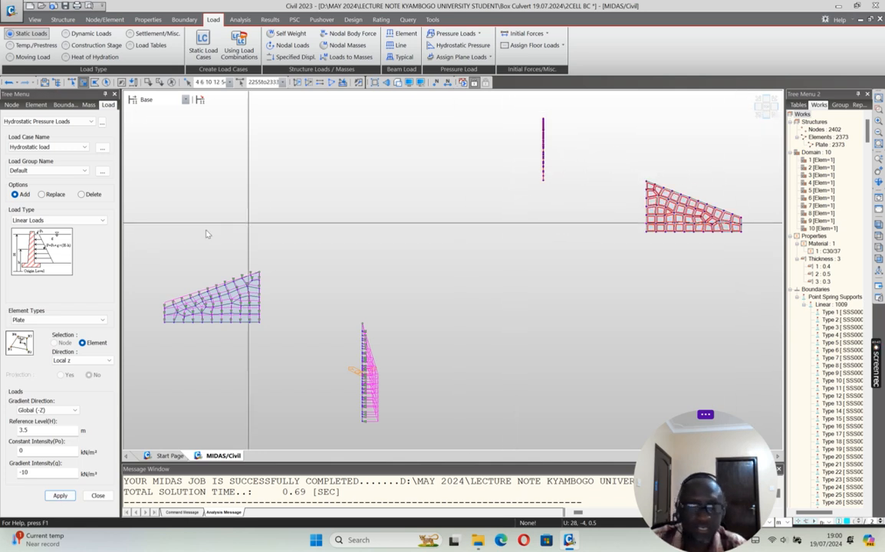
{"action": "left_click", "coordinate": [23, 474]}
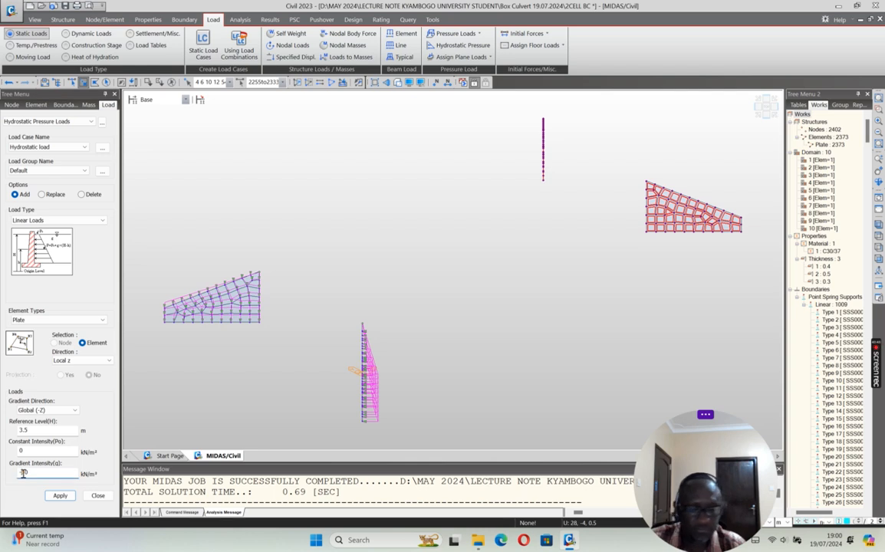
{"action": "left_click", "coordinate": [59, 495]}
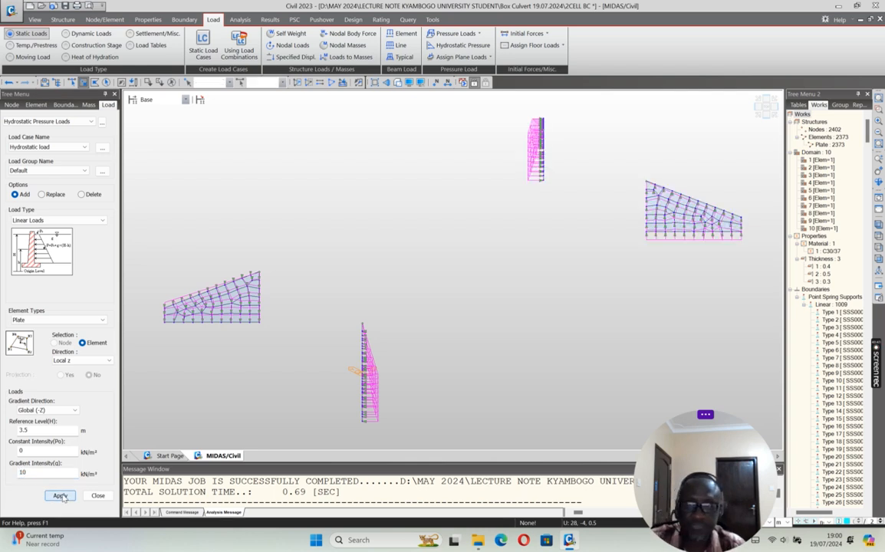
{"action": "left_click", "coordinate": [767, 106]}
{"action": "scroll", "coordinate": [481, 224], "scroll_direction": "down", "scroll_amount": 2}
{"action": "scroll", "coordinate": [481, 224], "scroll_direction": "down", "scroll_amount": 1}
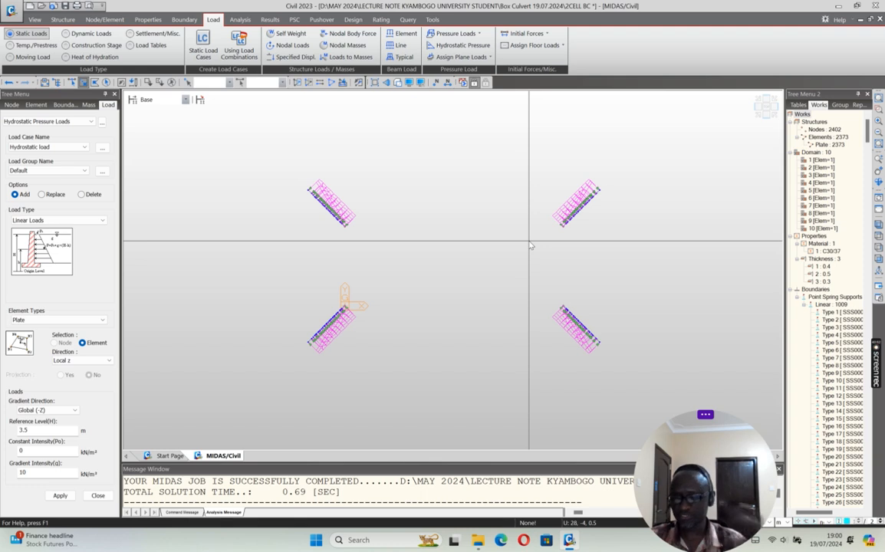
Step: Reactivate the whole culvert in isometric view, close the pressure load settings and collapse the Boundaries and Domain groups in the works tree
{"action": "left_click", "coordinate": [333, 82]}
{"action": "left_click", "coordinate": [766, 107]}
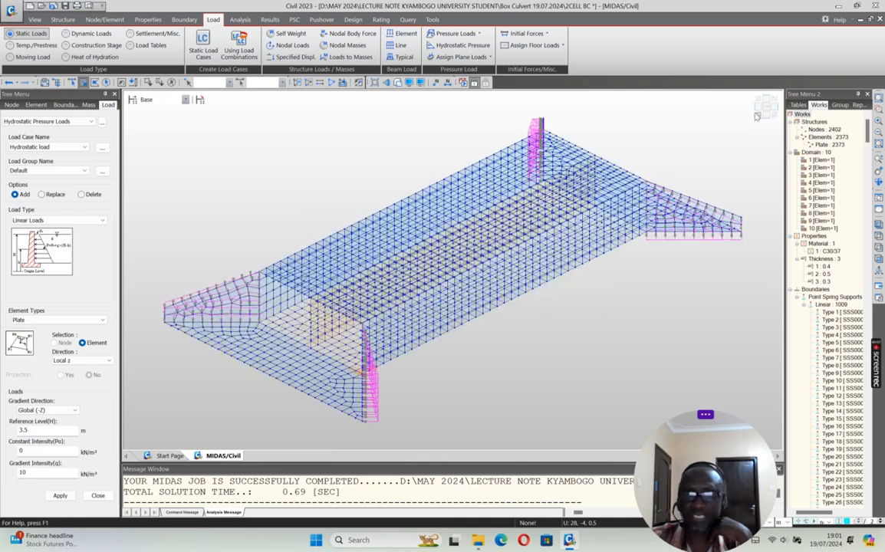
{"action": "left_click", "coordinate": [97, 495]}
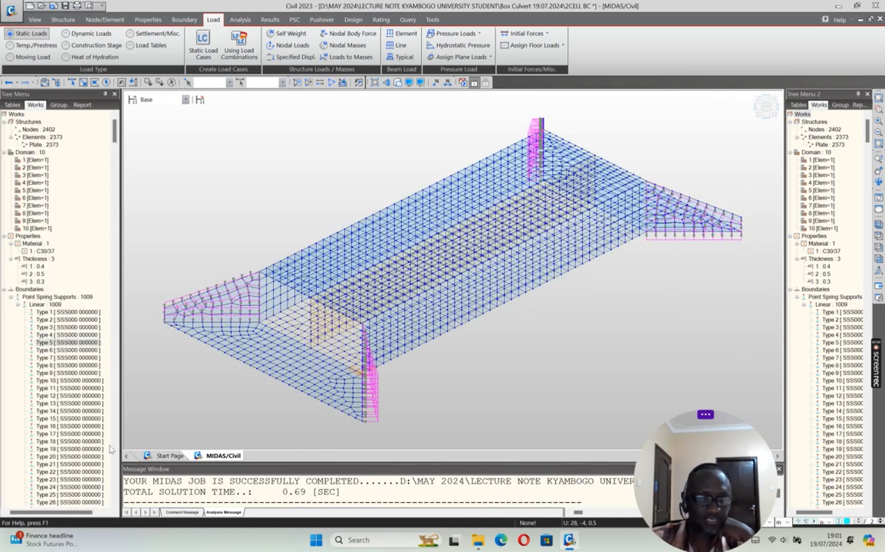
{"action": "left_click", "coordinate": [7, 290]}
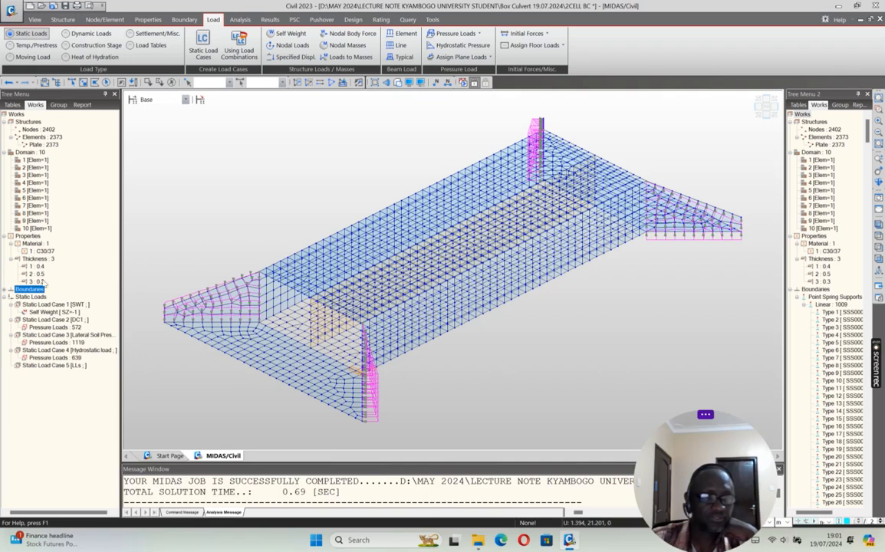
{"action": "left_click", "coordinate": [6, 153]}
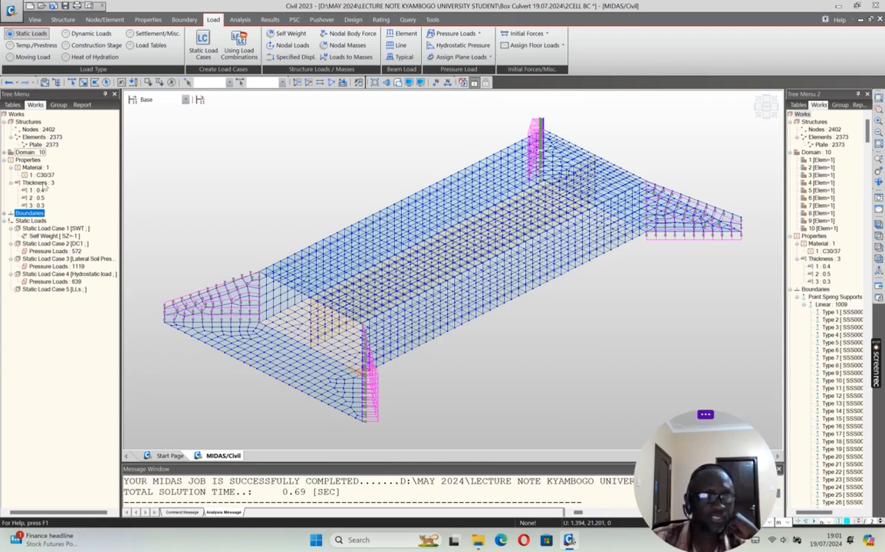
Step: Display the pressure loads of the DC1 case and of the Lateral Soil Press case on the model to review them
{"action": "left_click", "coordinate": [56, 237]}
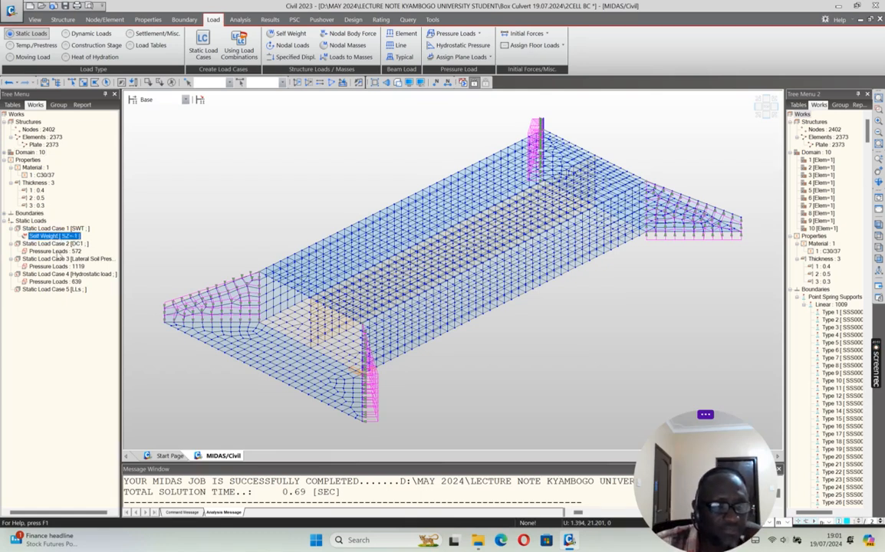
{"action": "right_click", "coordinate": [77, 251]}
{"action": "left_click", "coordinate": [90, 273]}
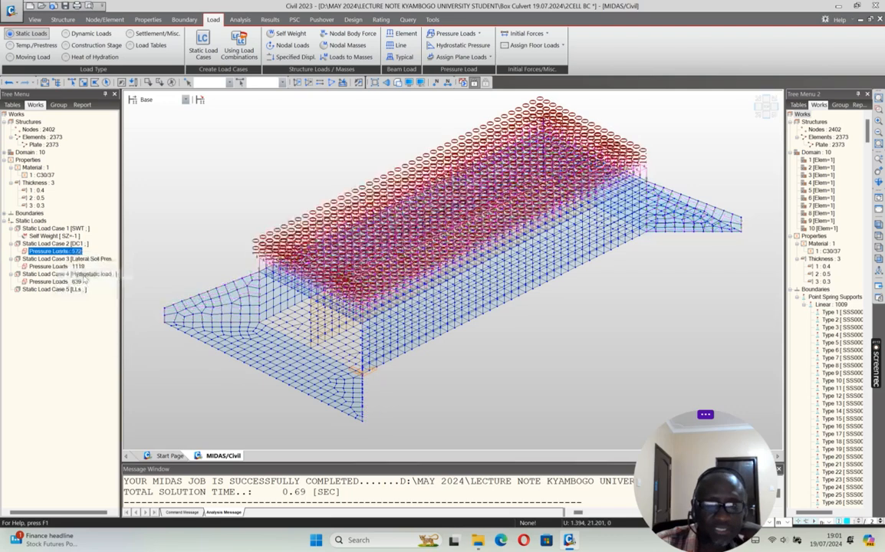
{"action": "left_click", "coordinate": [47, 266]}
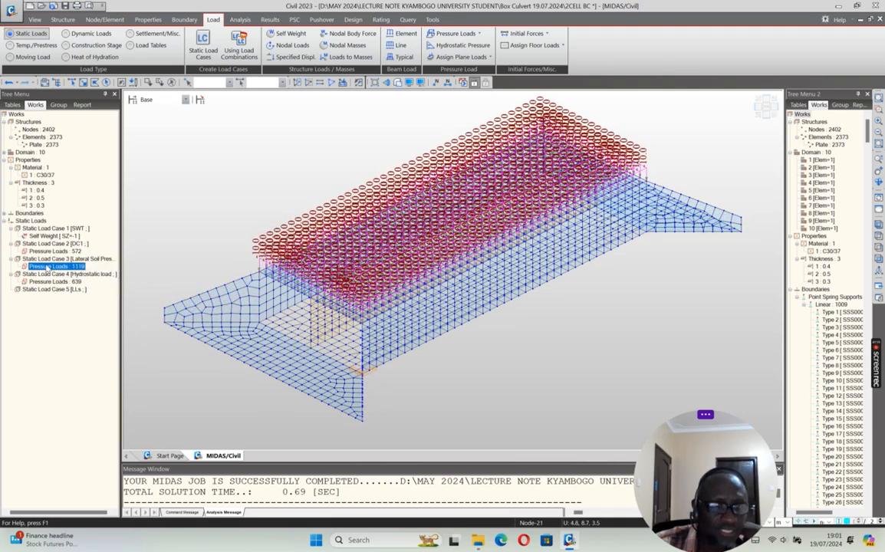
{"action": "right_click", "coordinate": [73, 267]}
{"action": "left_click", "coordinate": [80, 288]}
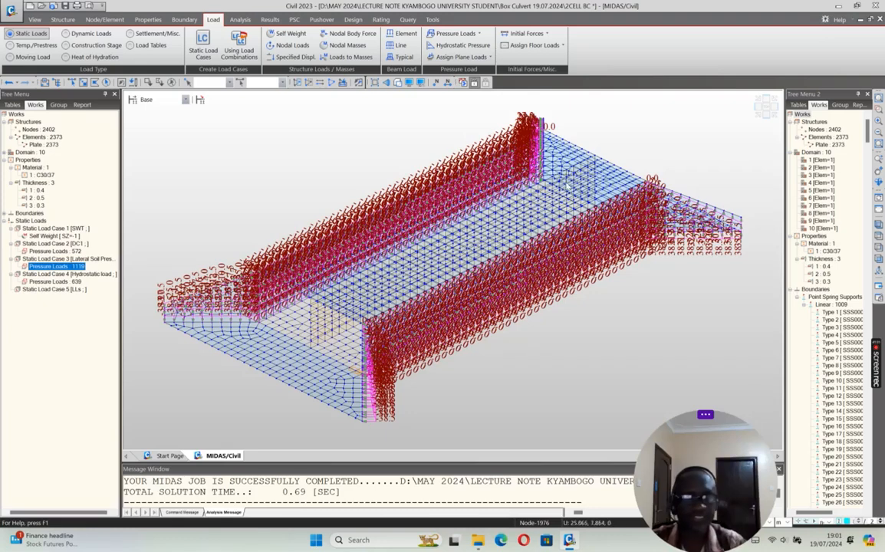
Step: Display the Hydrostatic load case's pressure loads for review and hide them again
{"action": "right_click", "coordinate": [69, 281]}
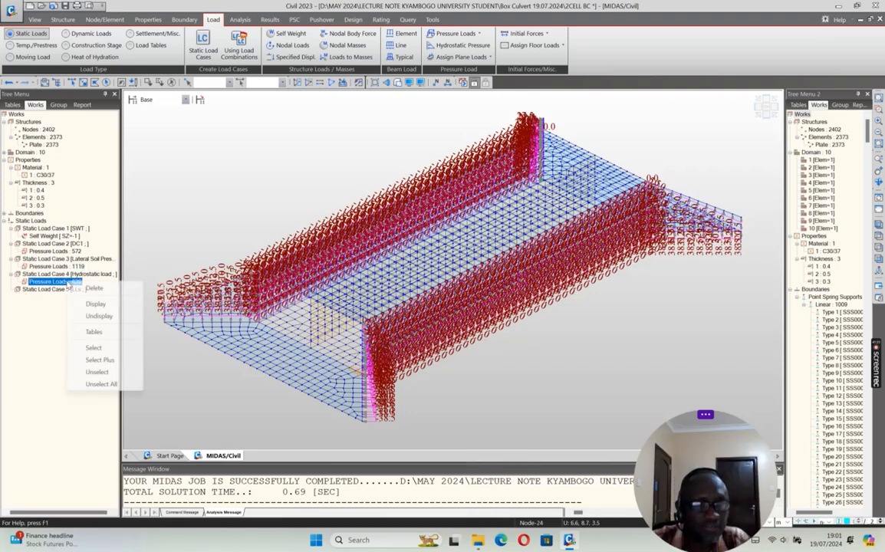
{"action": "left_click", "coordinate": [95, 305]}
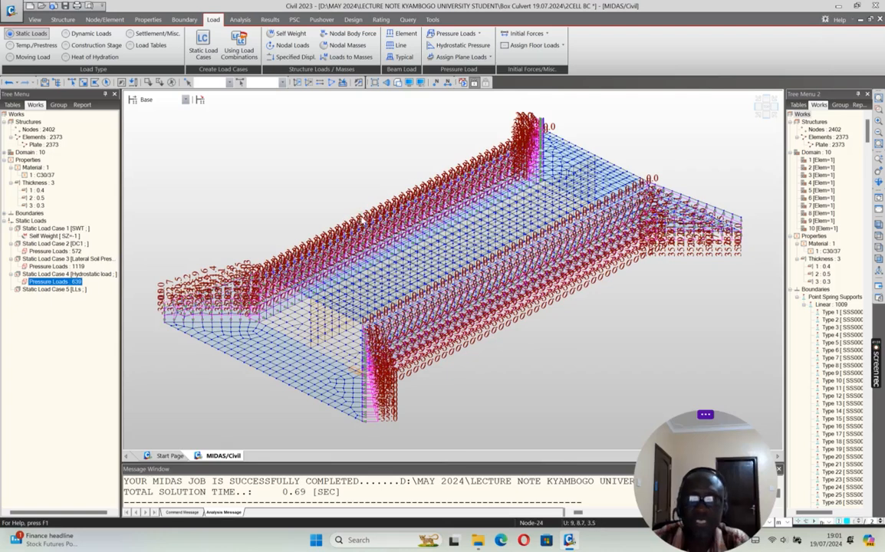
{"action": "right_click", "coordinate": [61, 284]}
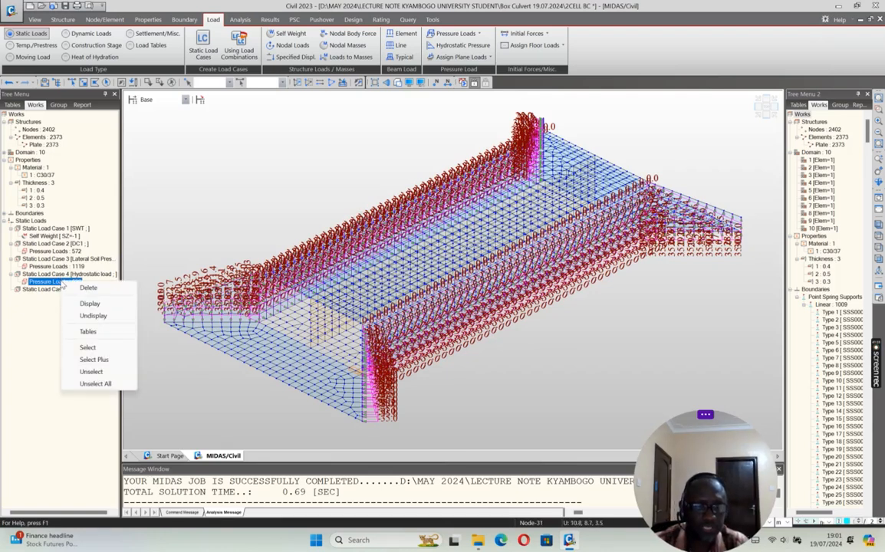
{"action": "left_click", "coordinate": [93, 317]}
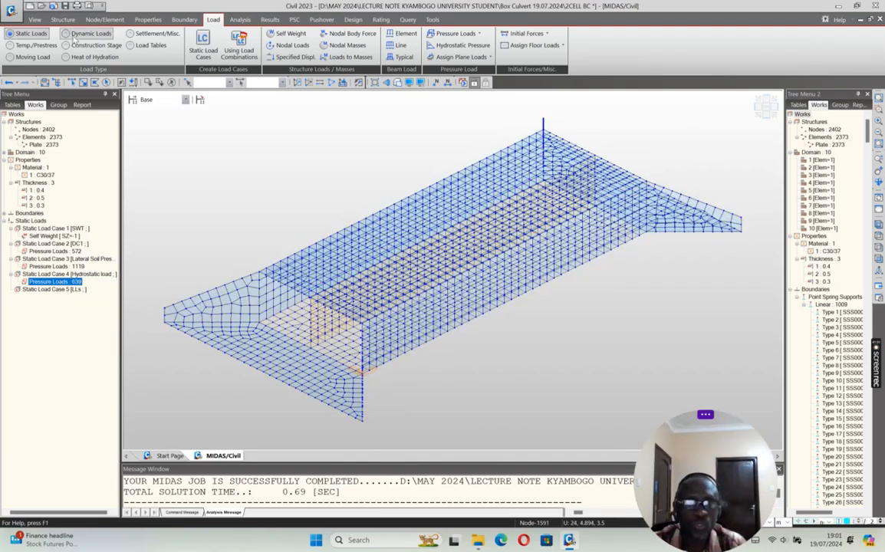
Step: Save the culvert model and perform the analysis
{"action": "left_click", "coordinate": [66, 6]}
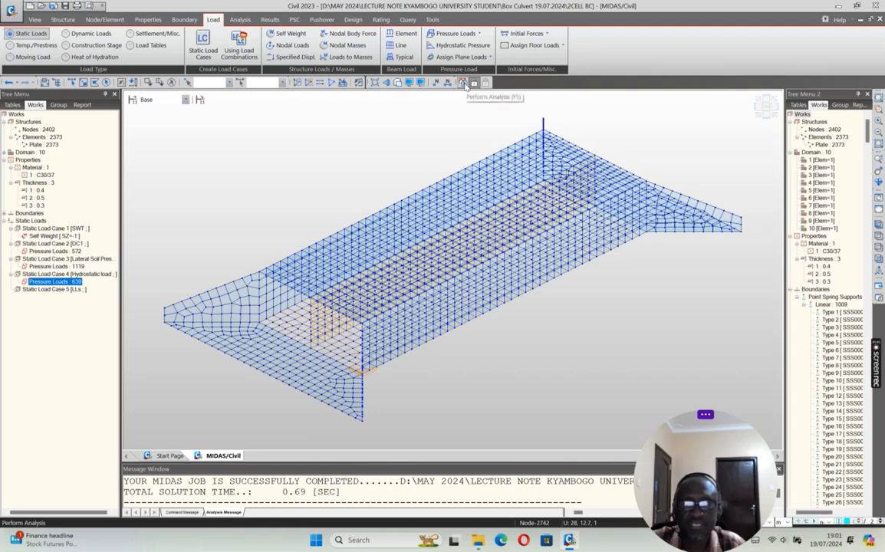
{"action": "left_click", "coordinate": [462, 82]}
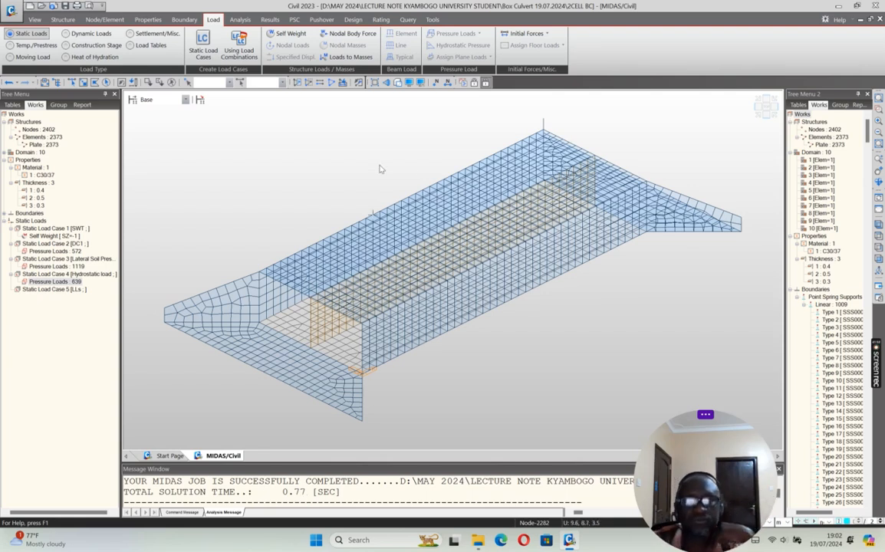
Step: Show the PZ soil pressure contours for load case ST: SWT with the legend enabled
{"action": "left_click", "coordinate": [265, 20]}
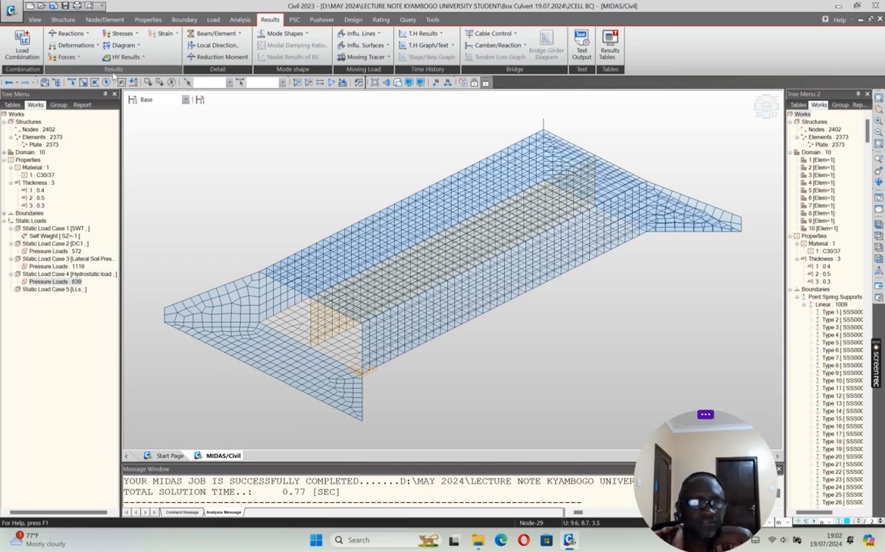
{"action": "left_click", "coordinate": [69, 33]}
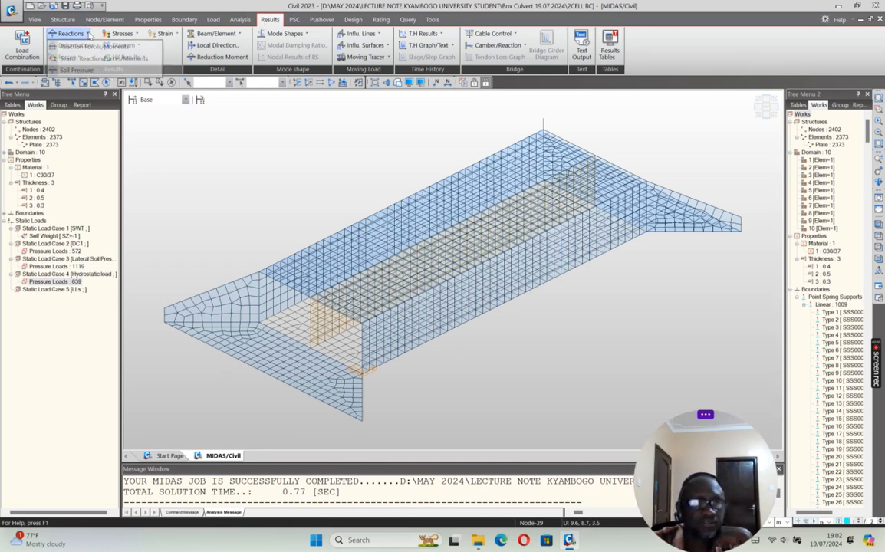
{"action": "left_click", "coordinate": [76, 70]}
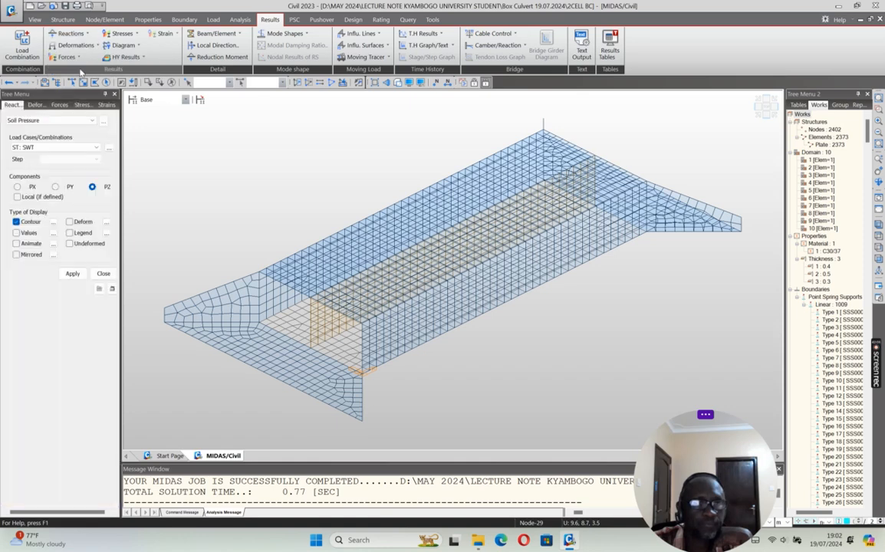
{"action": "left_click", "coordinate": [69, 232]}
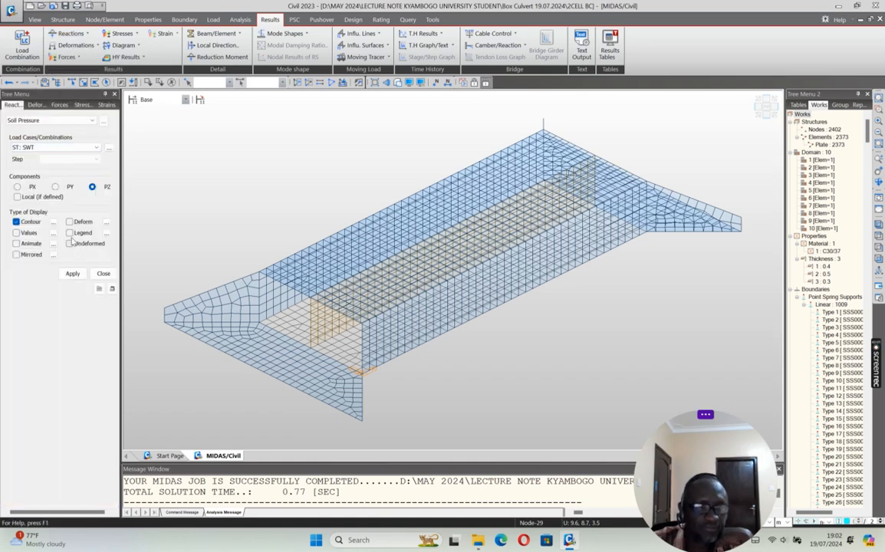
{"action": "left_click", "coordinate": [72, 273]}
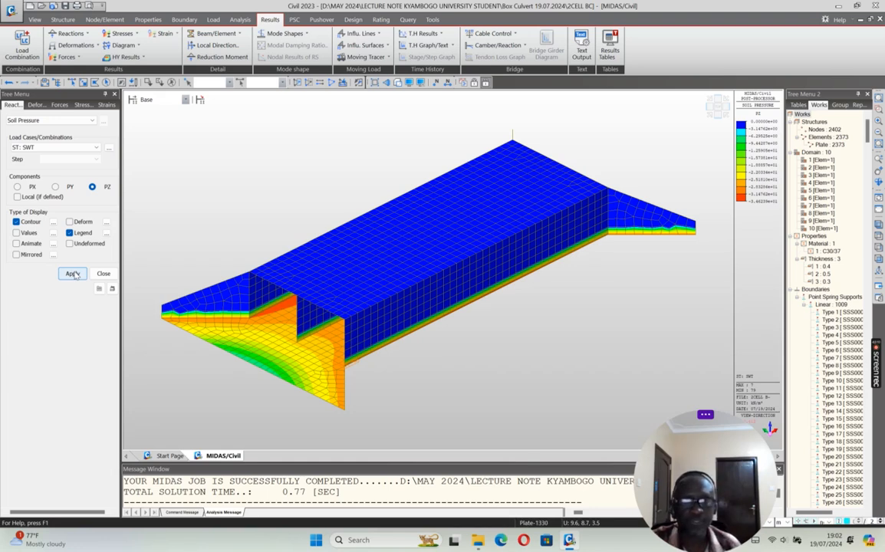
Step: Display the PZ soil pressure contours for load case ST: DC1 and for ST: Lateral Soil Press
{"action": "left_click", "coordinate": [97, 147]}
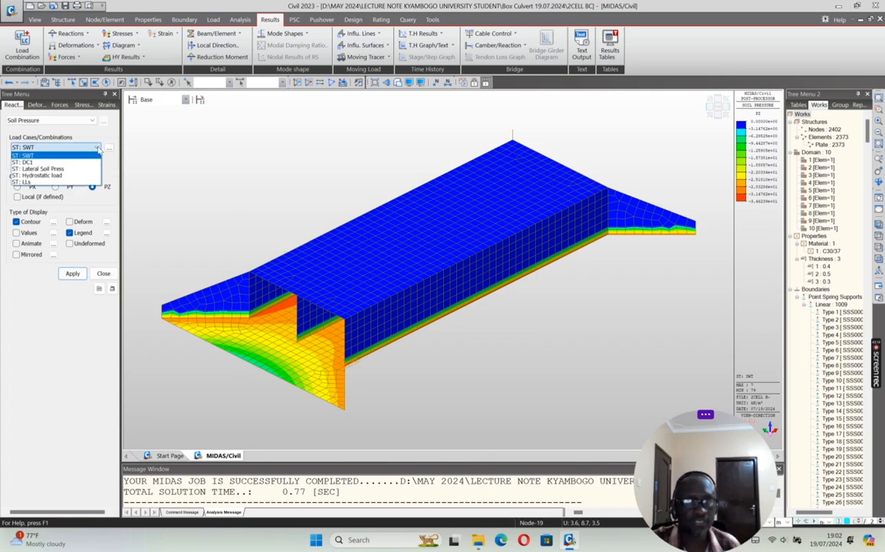
{"action": "left_click", "coordinate": [43, 161]}
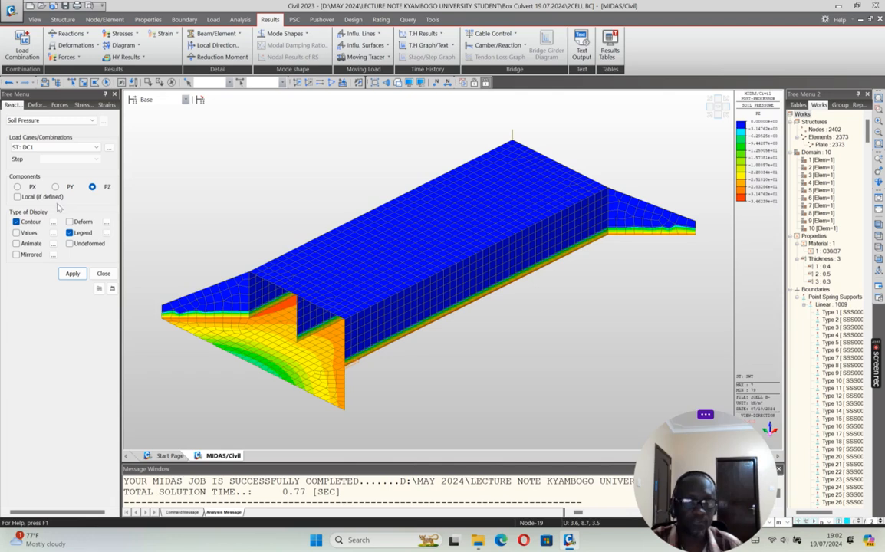
{"action": "left_click", "coordinate": [73, 275]}
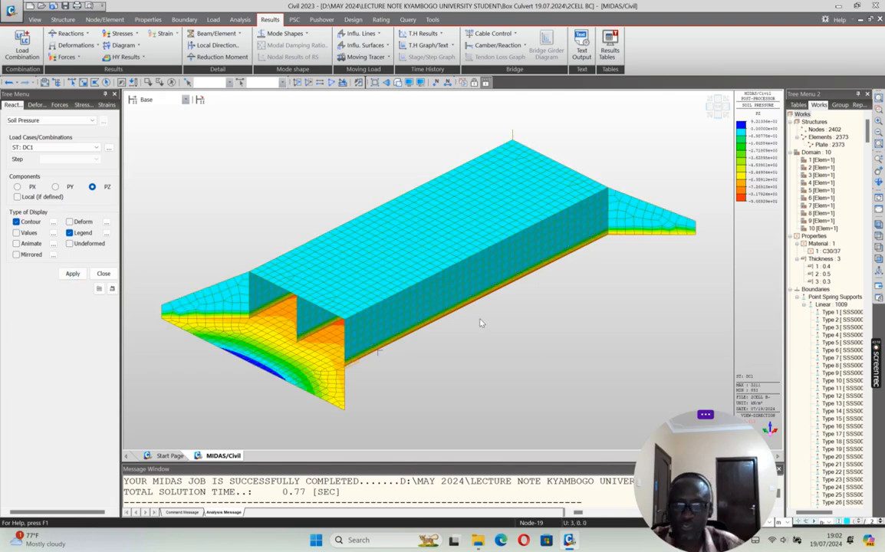
{"action": "left_click", "coordinate": [94, 148]}
{"action": "left_click", "coordinate": [52, 169]}
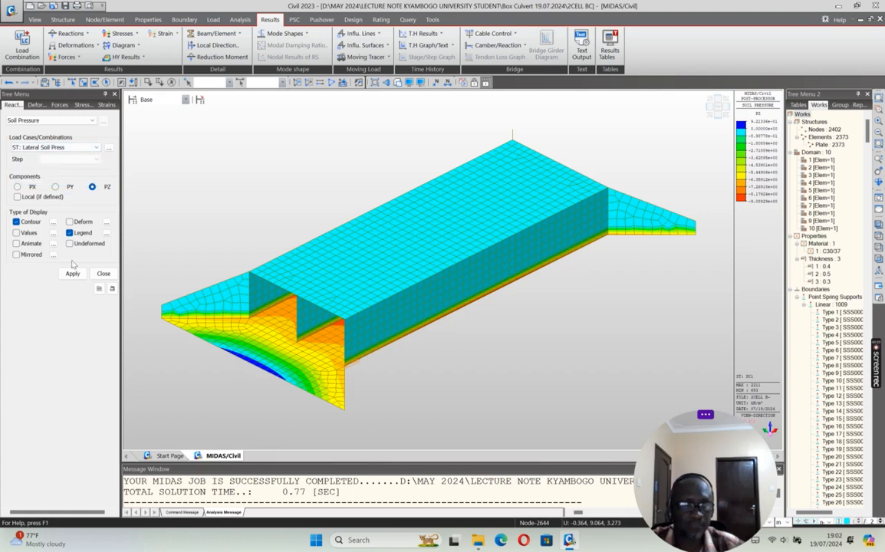
{"action": "left_click", "coordinate": [73, 274]}
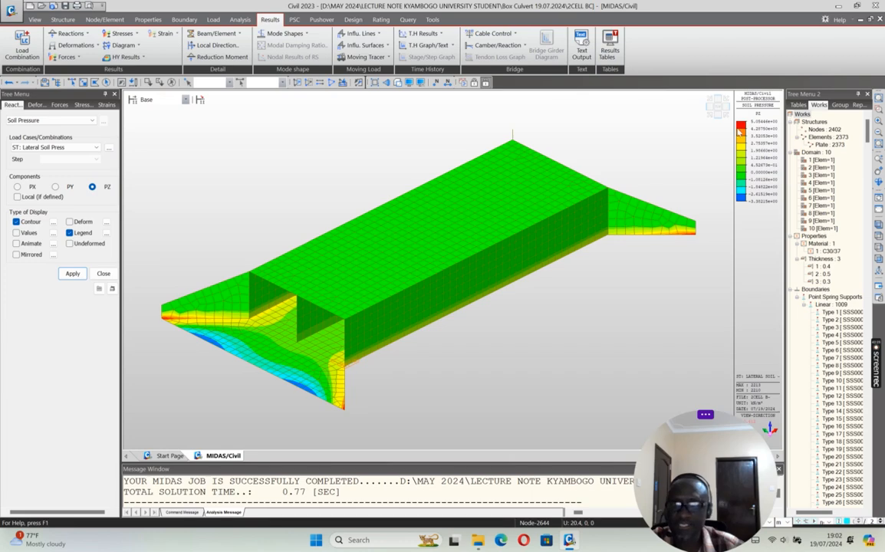
{"action": "left_click", "coordinate": [879, 183]}
{"action": "left_click_drag", "start_coordinate": [496, 237], "coordinate": [475, 307]}
{"action": "left_click_drag", "start_coordinate": [687, 166], "coordinate": [638, 104]}
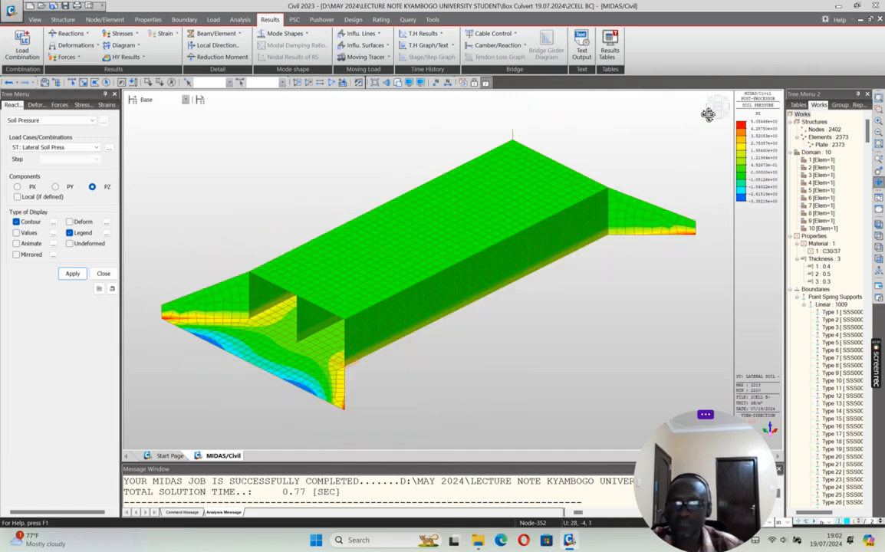
Step: Review the PZ soil pressure contours for ST: Hydrostatic load and ST: LLs, ending on ST: Hydrostatic load
{"action": "left_click", "coordinate": [95, 147]}
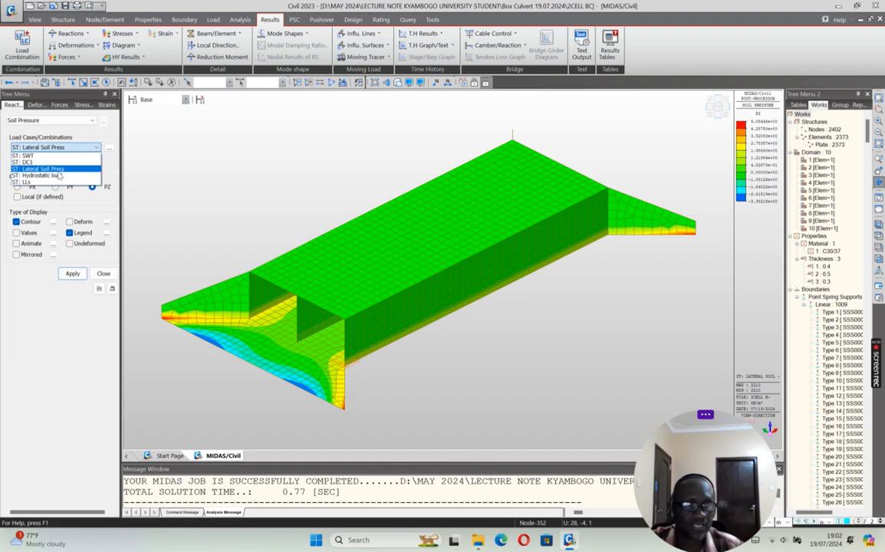
{"action": "left_click", "coordinate": [38, 164]}
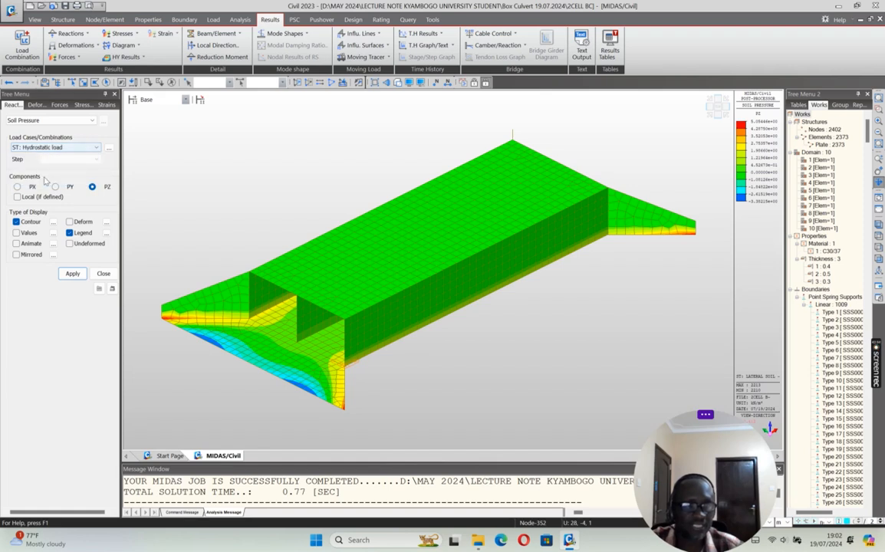
{"action": "left_click", "coordinate": [72, 273]}
{"action": "left_click", "coordinate": [97, 147]}
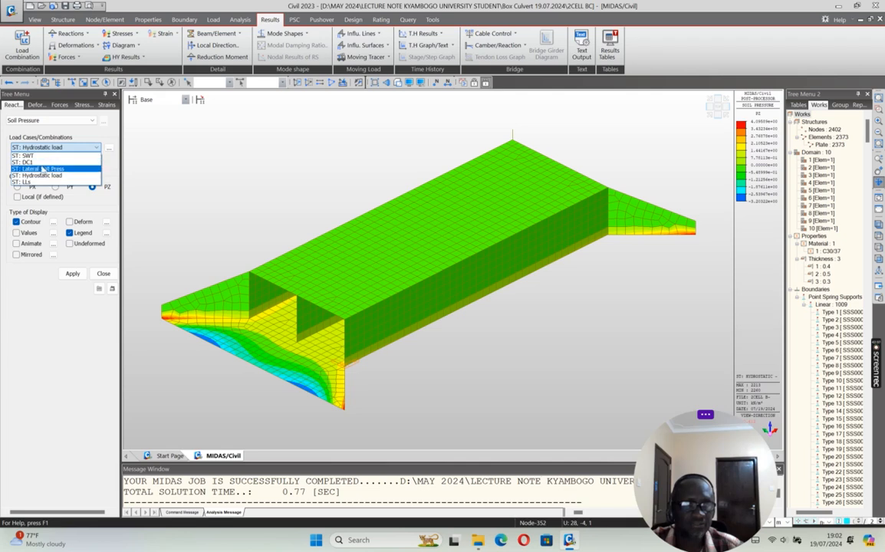
{"action": "left_click", "coordinate": [34, 167]}
{"action": "left_click", "coordinate": [72, 273]}
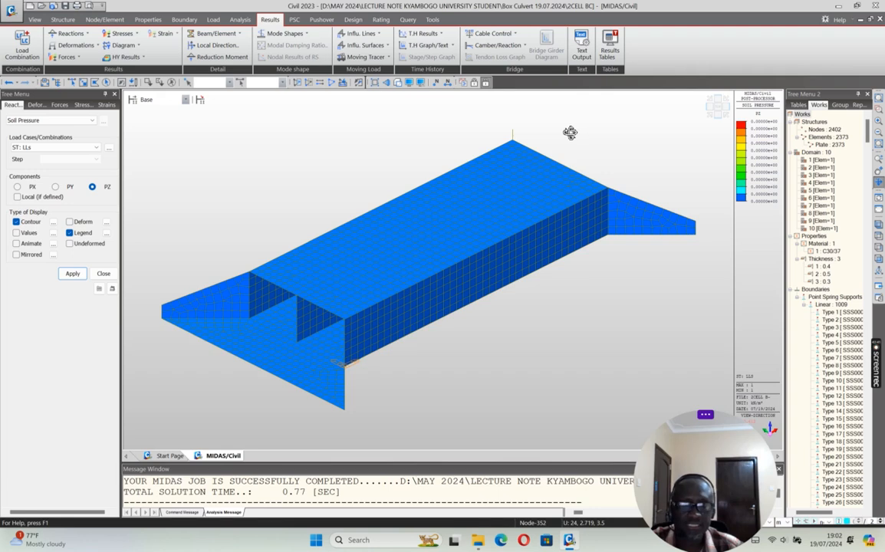
{"action": "left_click", "coordinate": [89, 147]}
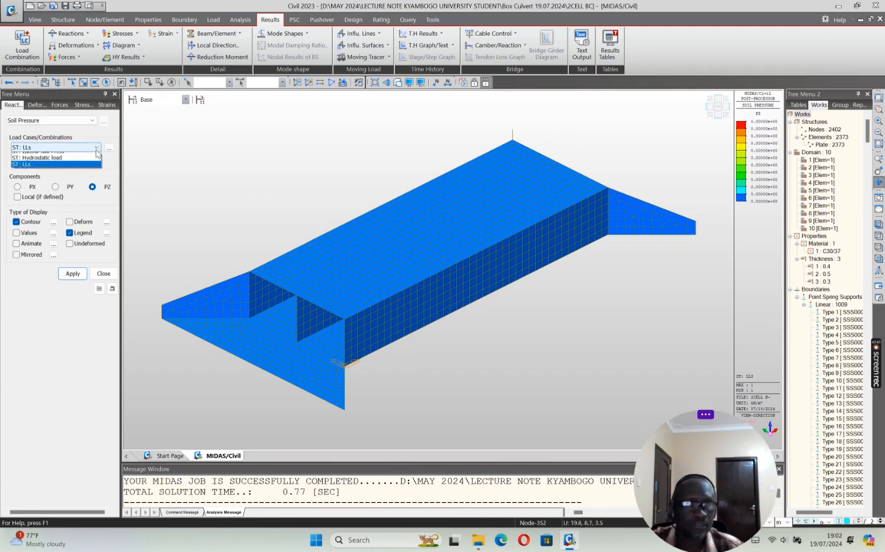
{"action": "left_click", "coordinate": [58, 161]}
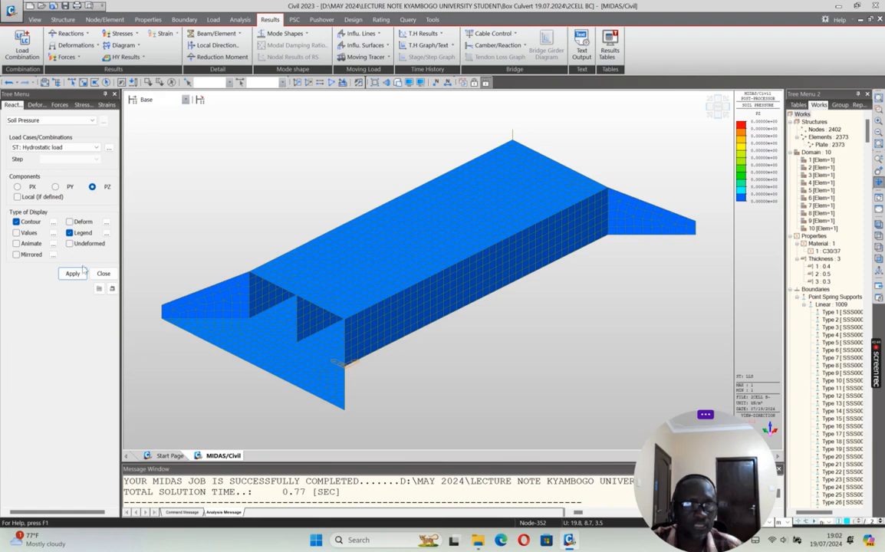
{"action": "left_click", "coordinate": [73, 273]}
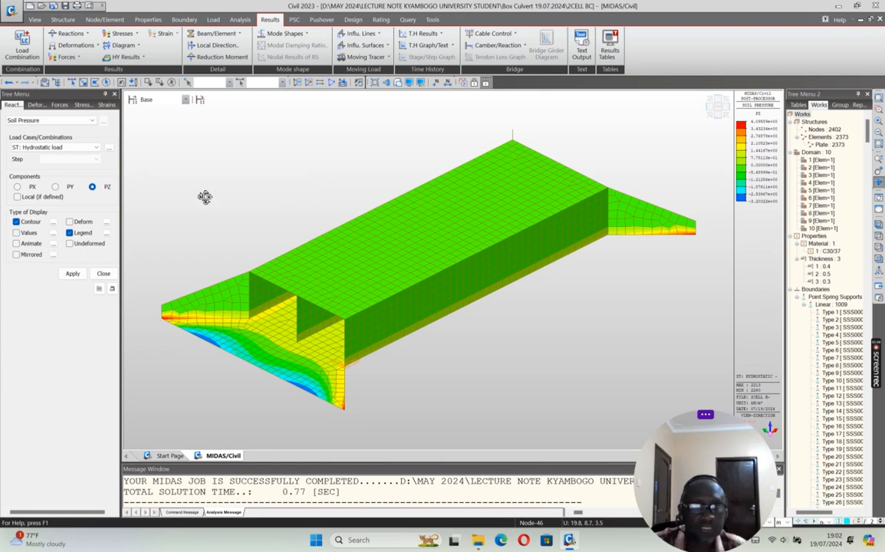
{"action": "left_click", "coordinate": [103, 274]}
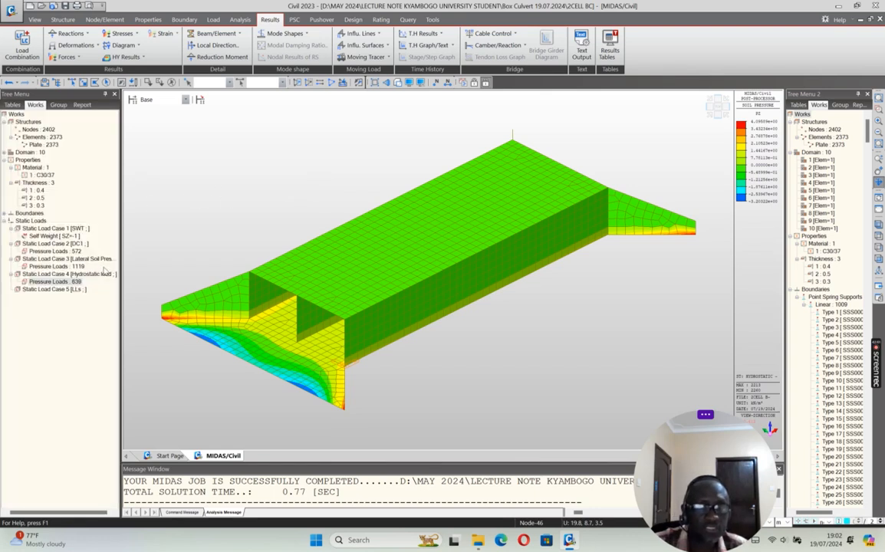
Step: Return the model to preprocessing mode and activate only the culvert barrel between the two wing-wall ends
{"action": "left_click", "coordinate": [54, 289]}
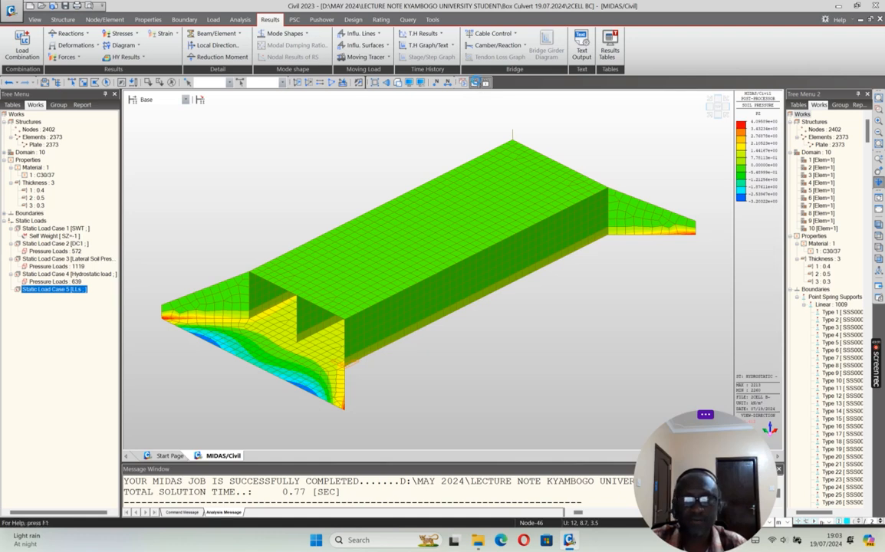
{"action": "left_click", "coordinate": [475, 83]}
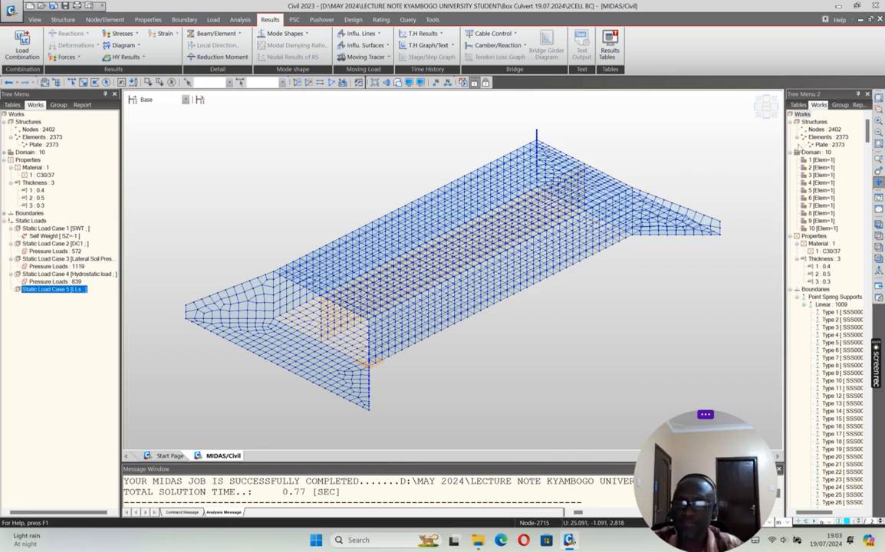
{"action": "left_click", "coordinate": [766, 109]}
{"action": "left_click", "coordinate": [83, 82]}
{"action": "left_click_drag", "start_coordinate": [233, 161], "coordinate": [672, 355]}
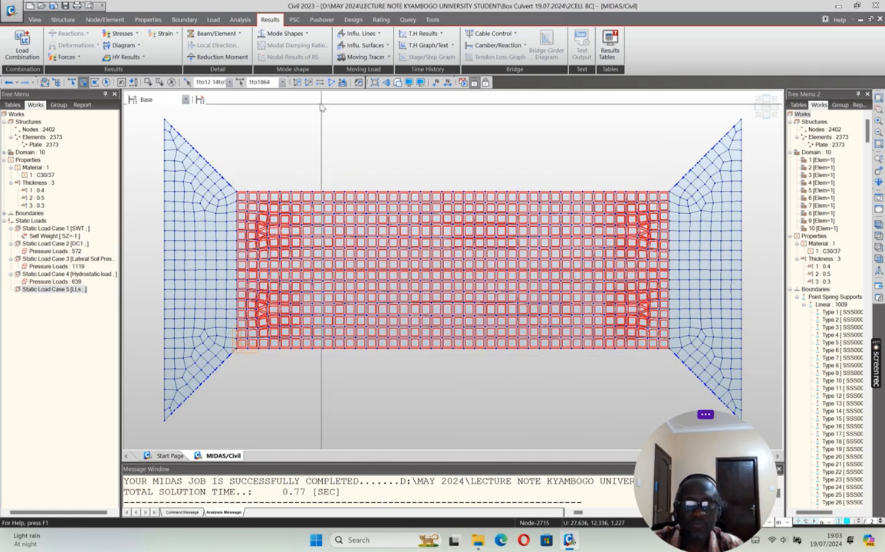
{"action": "left_click", "coordinate": [297, 82]}
{"action": "left_click", "coordinate": [766, 116]}
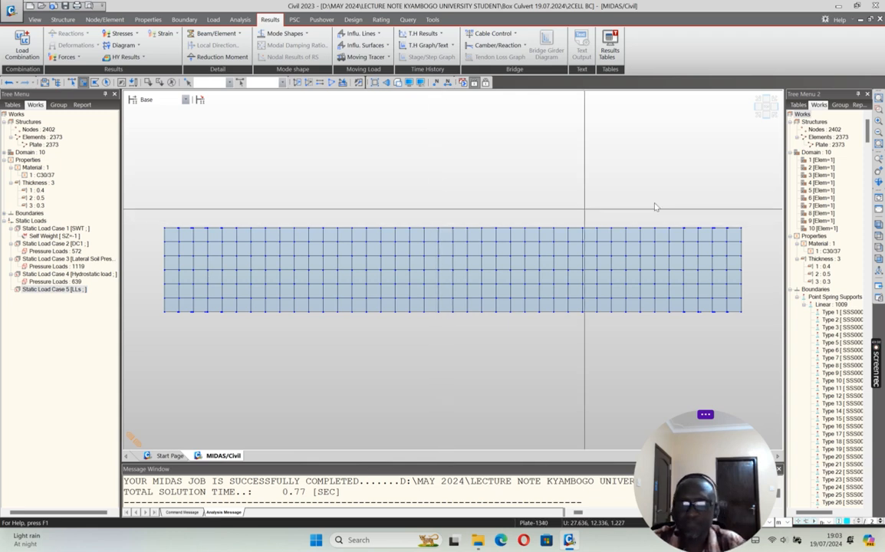
{"action": "left_click", "coordinate": [766, 113]}
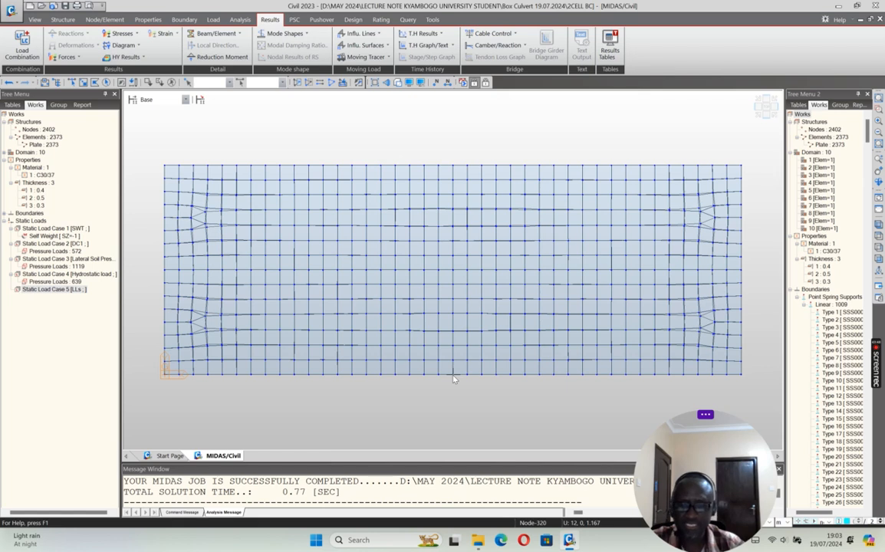
Step: Activate only the middle stretch of the barrel, 22 element columns long, hiding the equal end portions
{"action": "mouse_move", "coordinate": [452, 379]}
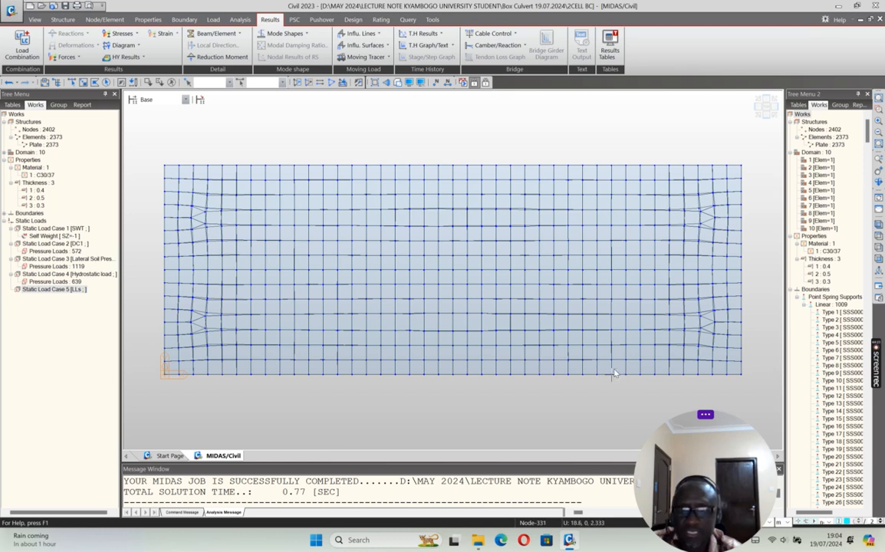
{"action": "left_click", "coordinate": [83, 82]}
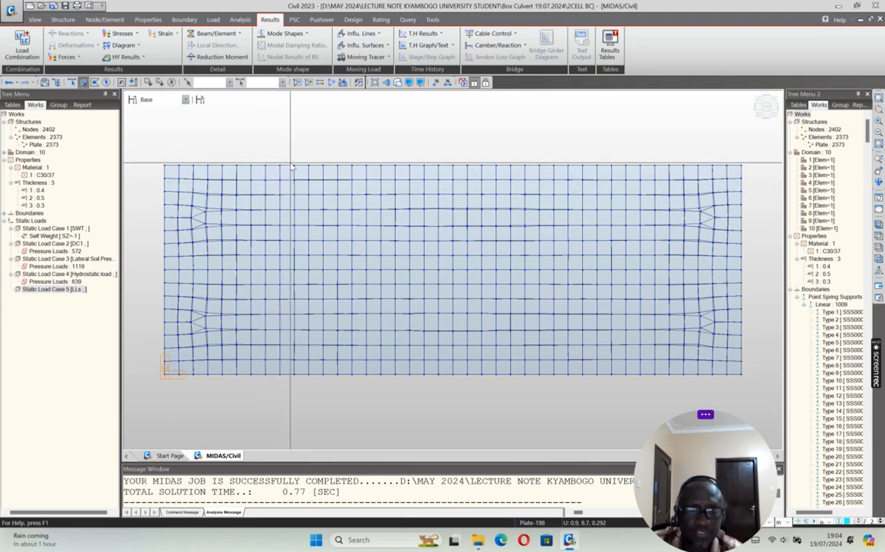
{"action": "left_click_drag", "start_coordinate": [285, 181], "coordinate": [304, 405]}
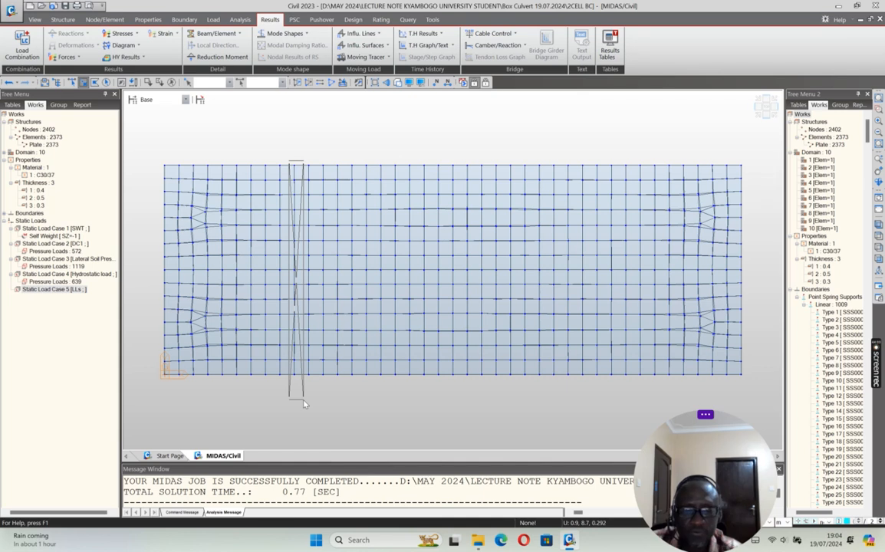
{"action": "left_click_drag", "start_coordinate": [304, 404], "coordinate": [612, 382]}
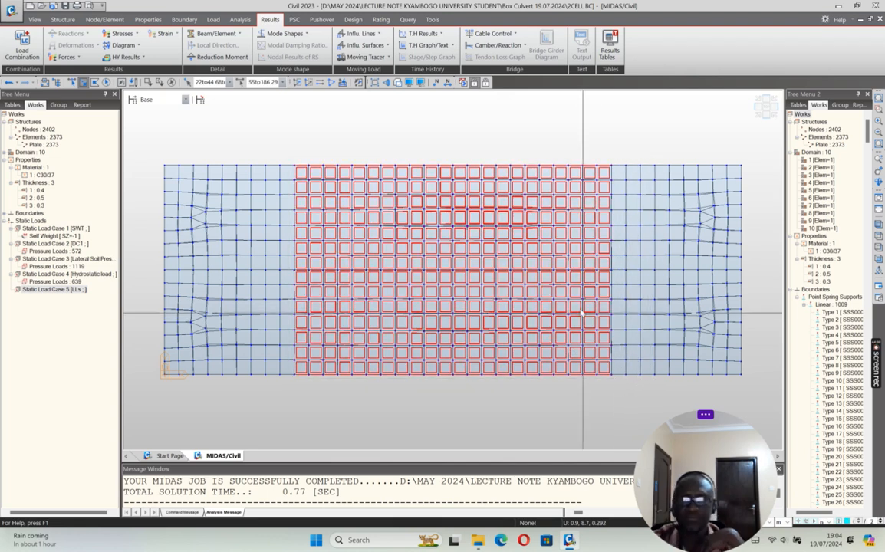
{"action": "left_click", "coordinate": [766, 123]}
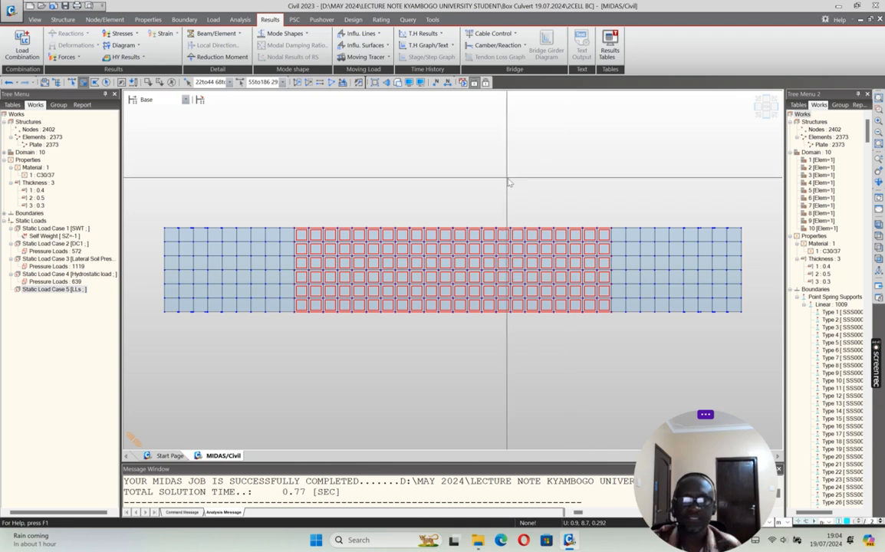
{"action": "left_click", "coordinate": [297, 83]}
Step: Apply a uniform 10 kN/m² Global Y pressure under load case LLs to the outer wall at Y = 0, accepting deletion of the analysis results
{"action": "left_click", "coordinate": [757, 108]}
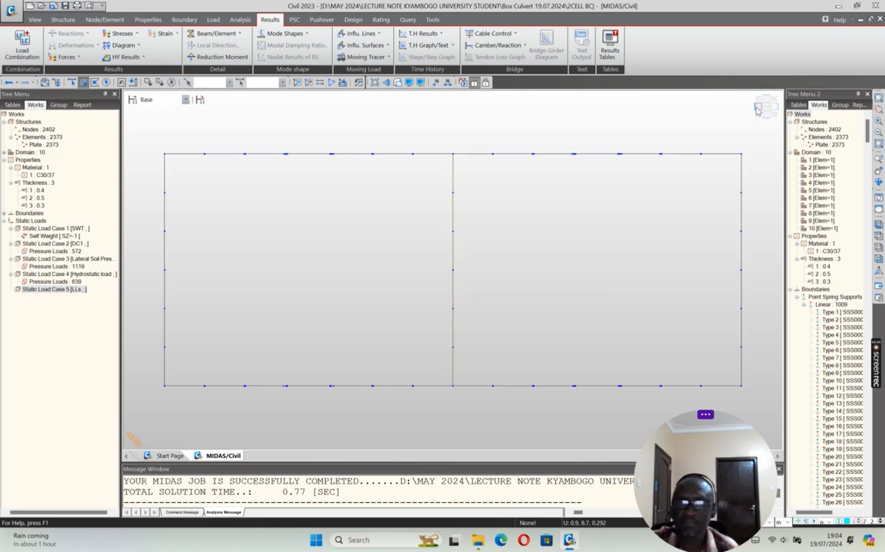
{"action": "scroll", "coordinate": [524, 230], "scroll_direction": "down", "scroll_amount": 3}
{"action": "left_click_drag", "start_coordinate": [635, 182], "coordinate": [645, 349]}
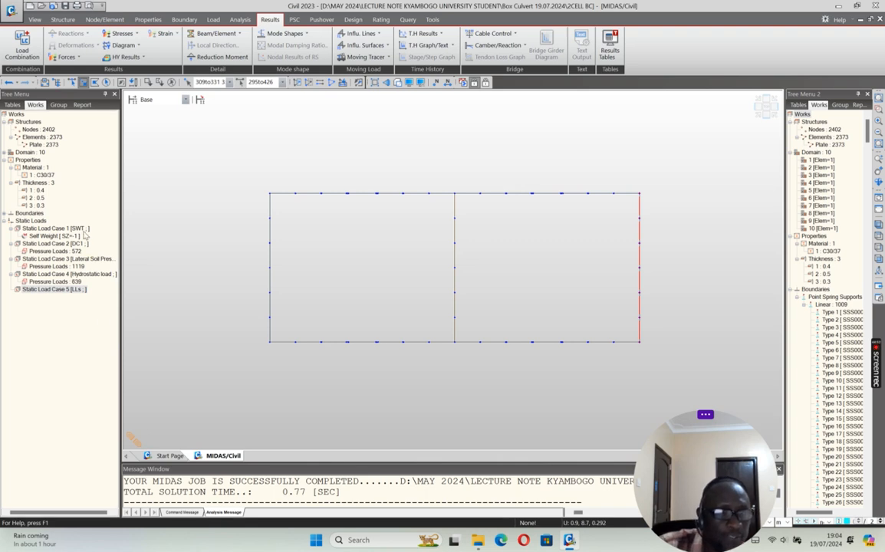
{"action": "left_click", "coordinate": [219, 21]}
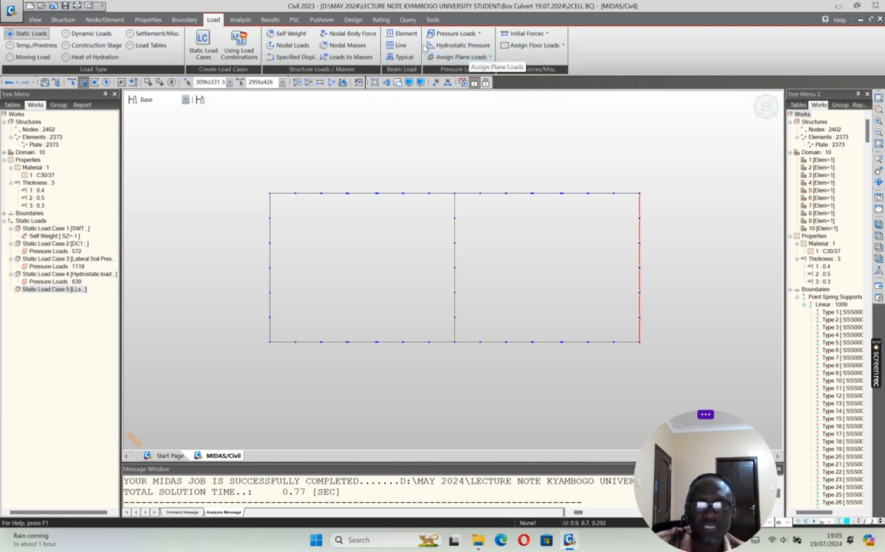
{"action": "left_click", "coordinate": [479, 34]}
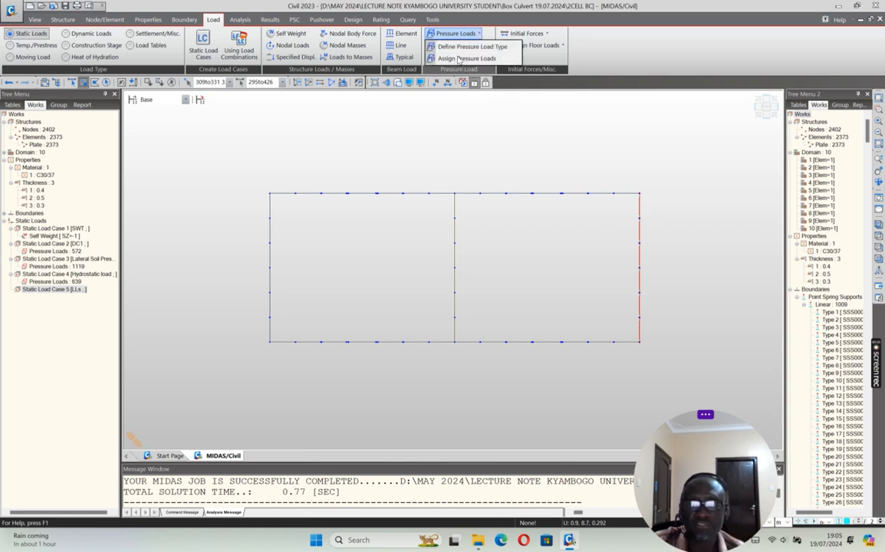
{"action": "left_click", "coordinate": [458, 59]}
{"action": "left_click", "coordinate": [87, 175]}
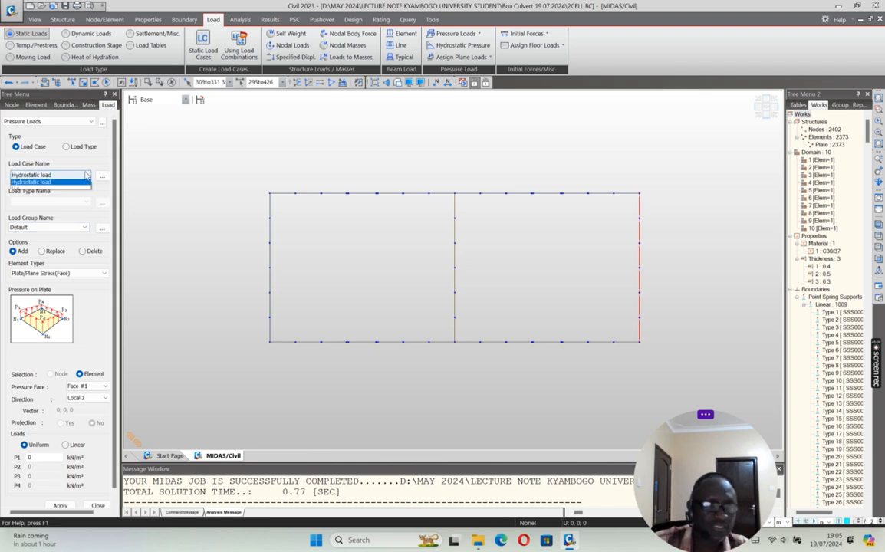
{"action": "left_click", "coordinate": [24, 191]}
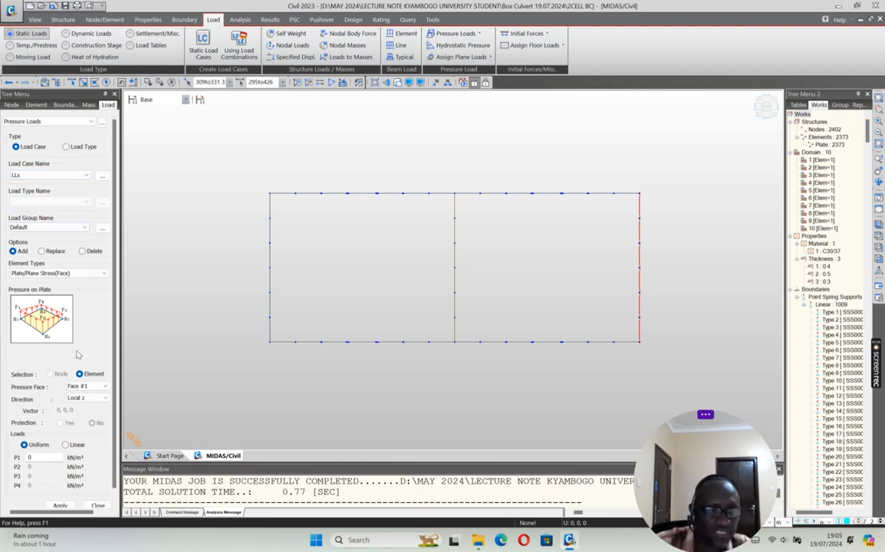
{"action": "left_click", "coordinate": [87, 397]}
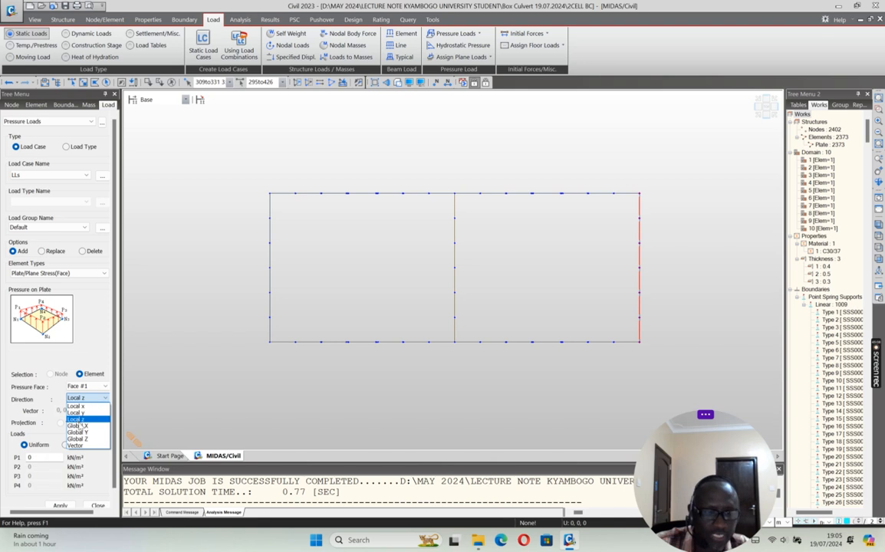
{"action": "left_click", "coordinate": [77, 432]}
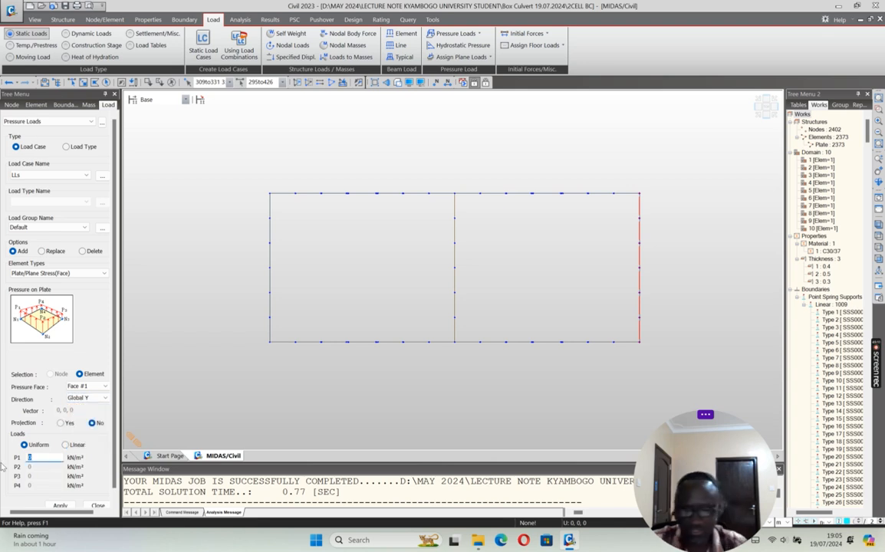
{"action": "left_click", "coordinate": [59, 506]}
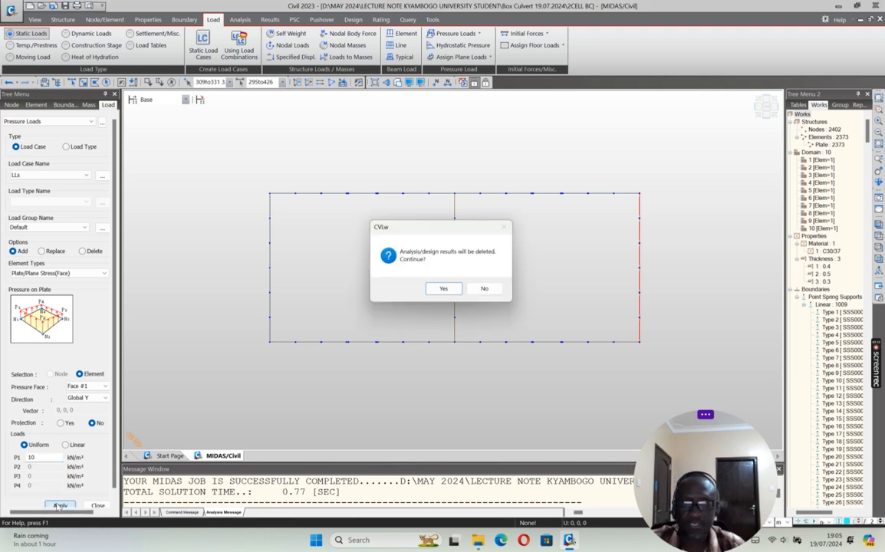
{"action": "left_click", "coordinate": [449, 290]}
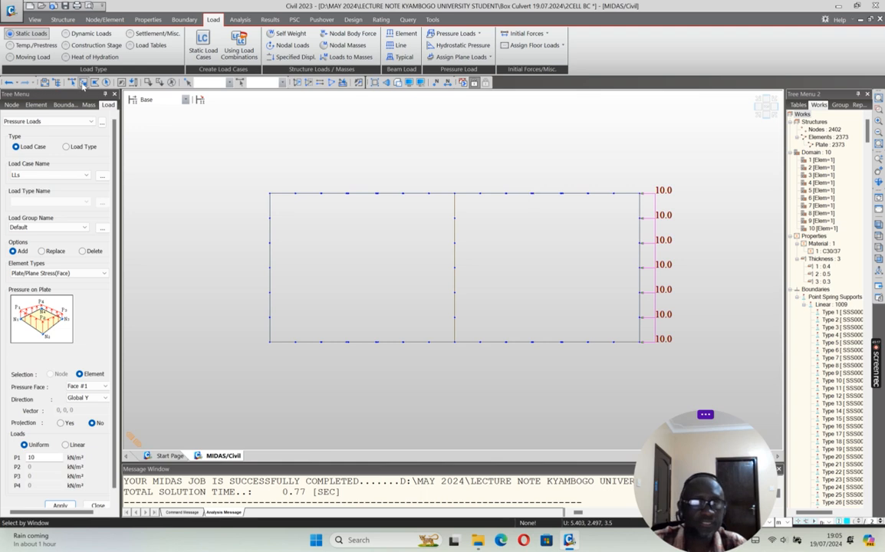
Step: Apply a uniform -10 kN/m² Global Y pressure under load case LLs to the opposite outer wall, and reactivate the whole model
{"action": "left_click_drag", "start_coordinate": [260, 182], "coordinate": [272, 352]}
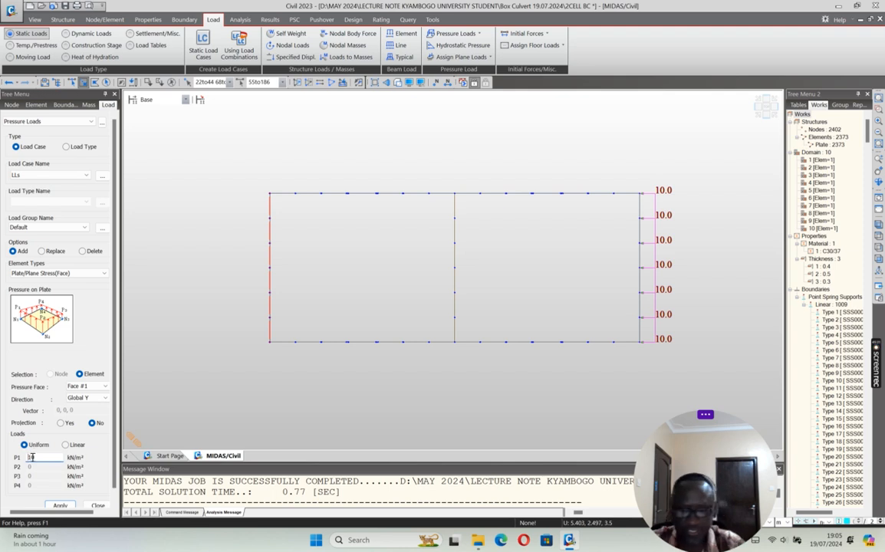
{"action": "left_click", "coordinate": [54, 505]}
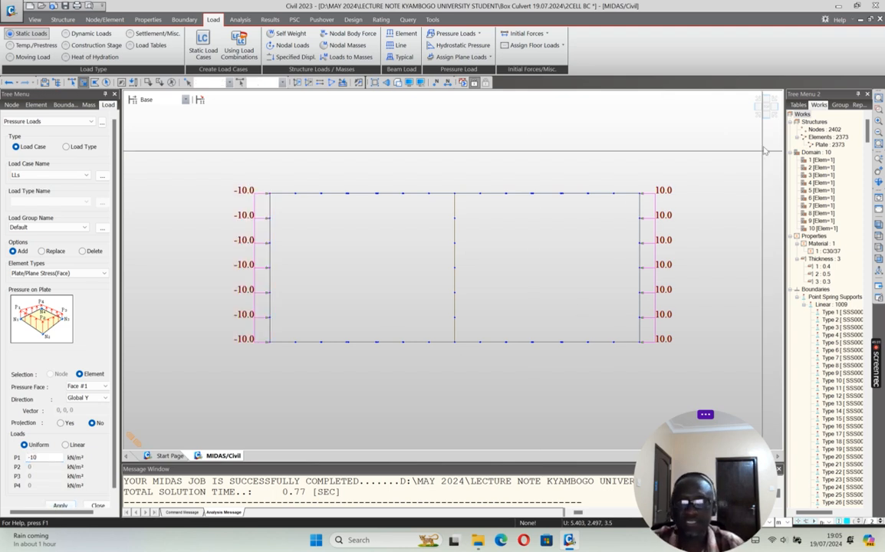
{"action": "left_click", "coordinate": [765, 109]}
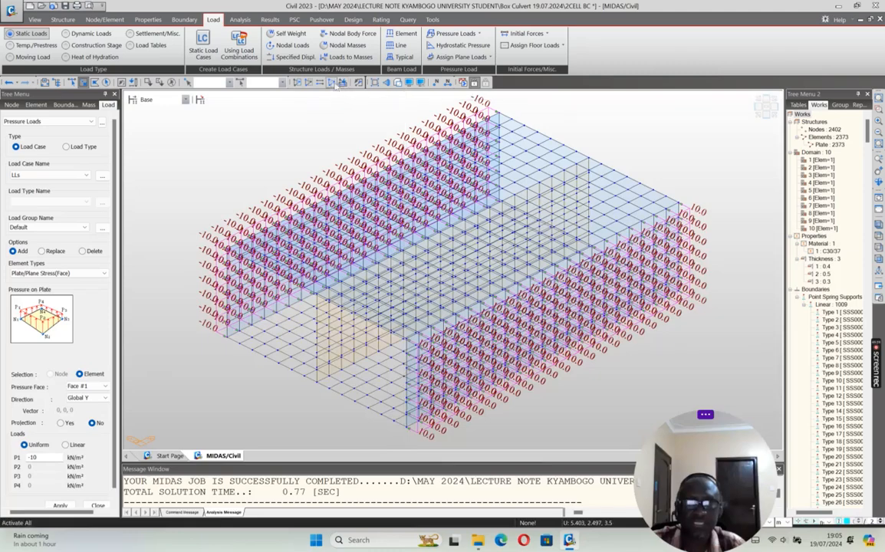
{"action": "left_click", "coordinate": [332, 82]}
{"action": "scroll", "coordinate": [415, 284], "scroll_direction": "down", "scroll_amount": 4}
{"action": "scroll", "coordinate": [459, 358], "scroll_direction": "down", "scroll_amount": 1}
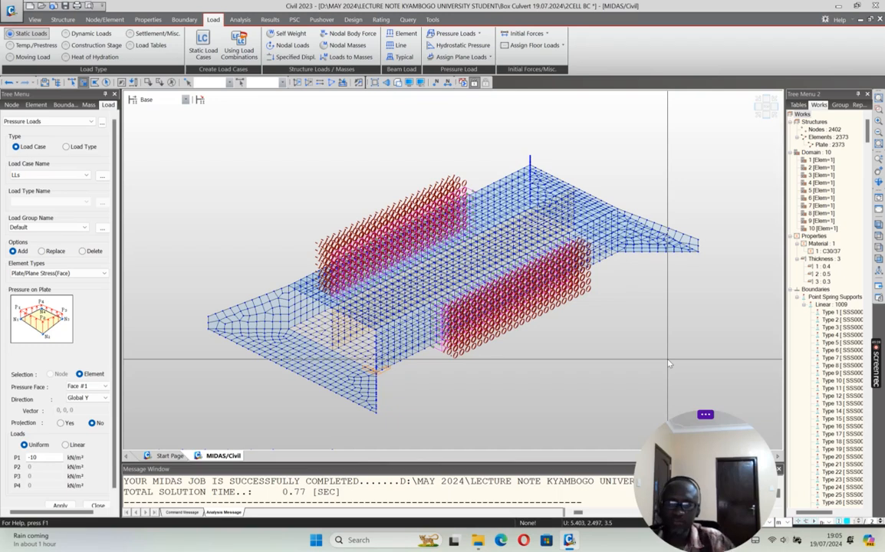
{"action": "left_click", "coordinate": [98, 505]}
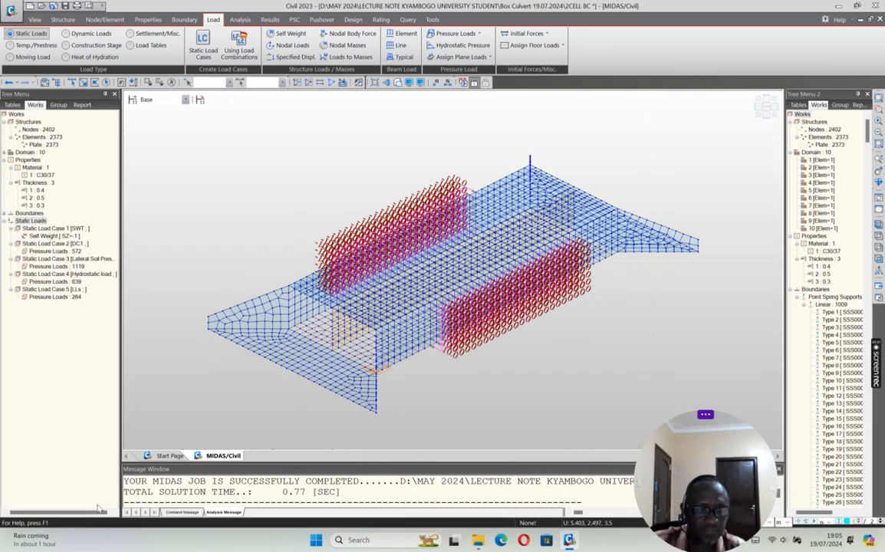
Step: Check the extent of the LLs pressure loads on the model by toggling their display, leaving them hidden
{"action": "right_click", "coordinate": [67, 298]}
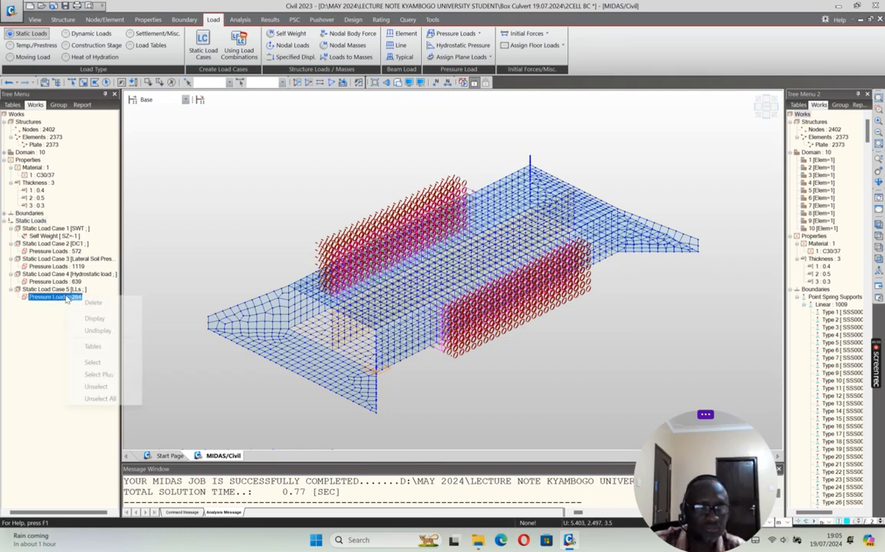
{"action": "left_click", "coordinate": [96, 331]}
{"action": "right_click", "coordinate": [71, 298]}
{"action": "left_click", "coordinate": [102, 320]}
{"action": "right_click", "coordinate": [71, 298]}
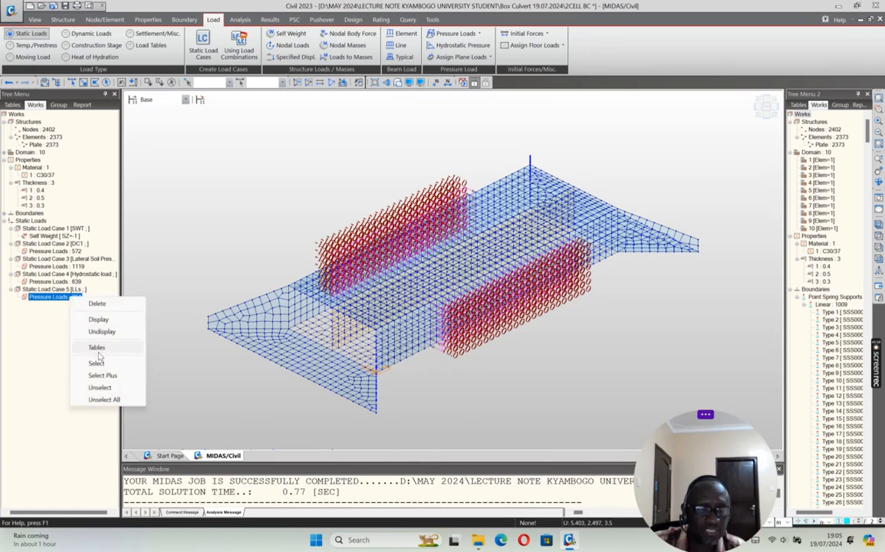
{"action": "left_click", "coordinate": [100, 332]}
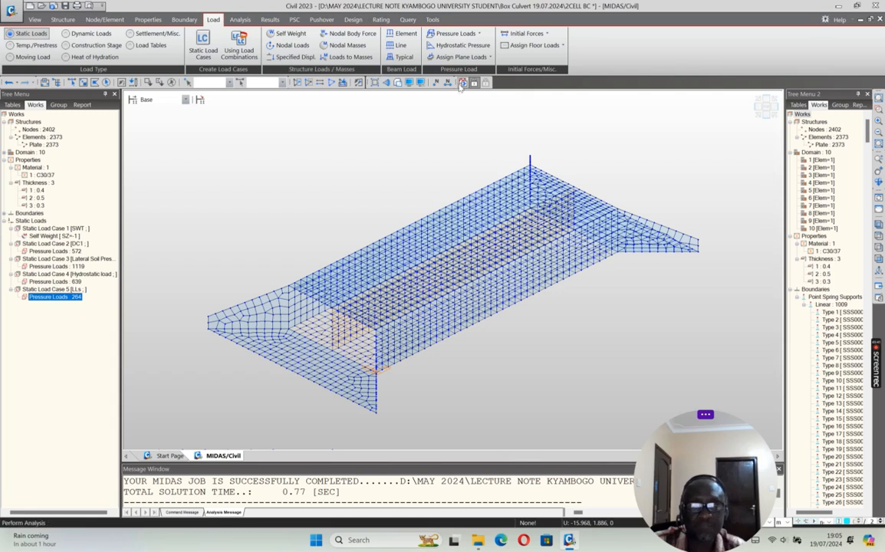
Step: Rerun the analysis and plot the PZ soil pressure contour with a legend for ST: LLs
{"action": "left_click", "coordinate": [463, 83]}
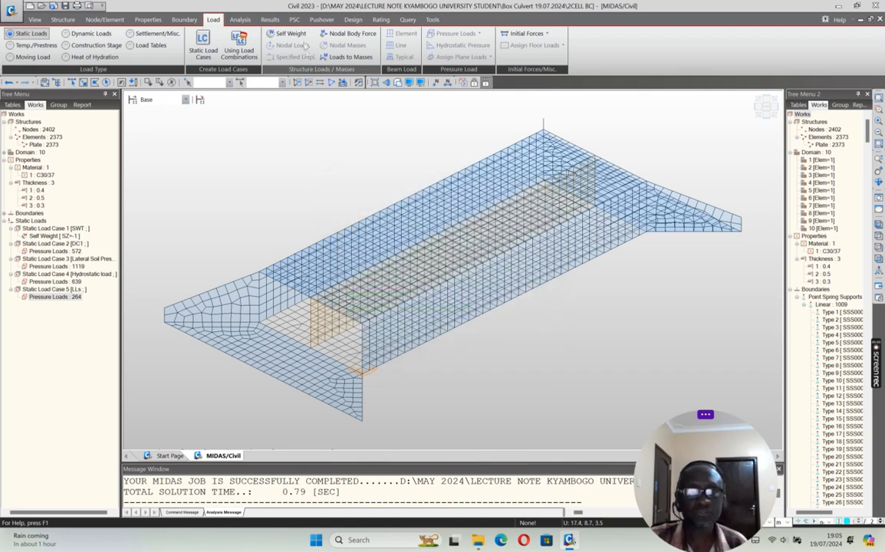
{"action": "left_click", "coordinate": [270, 19]}
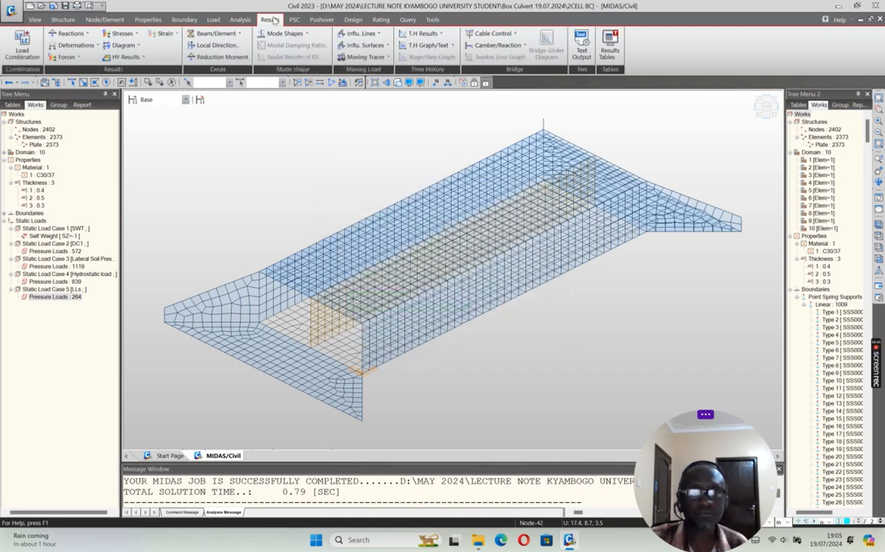
{"action": "left_click", "coordinate": [88, 35]}
{"action": "left_click", "coordinate": [79, 64]}
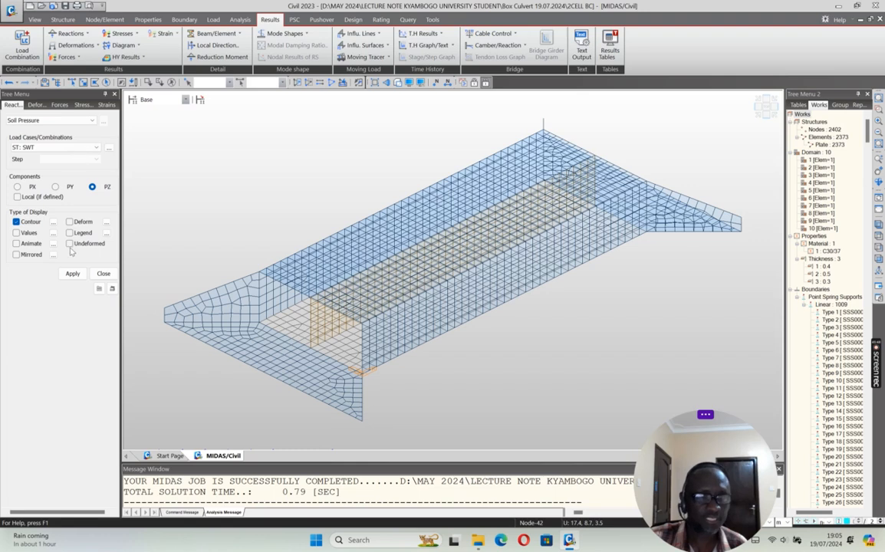
{"action": "left_click", "coordinate": [67, 147]}
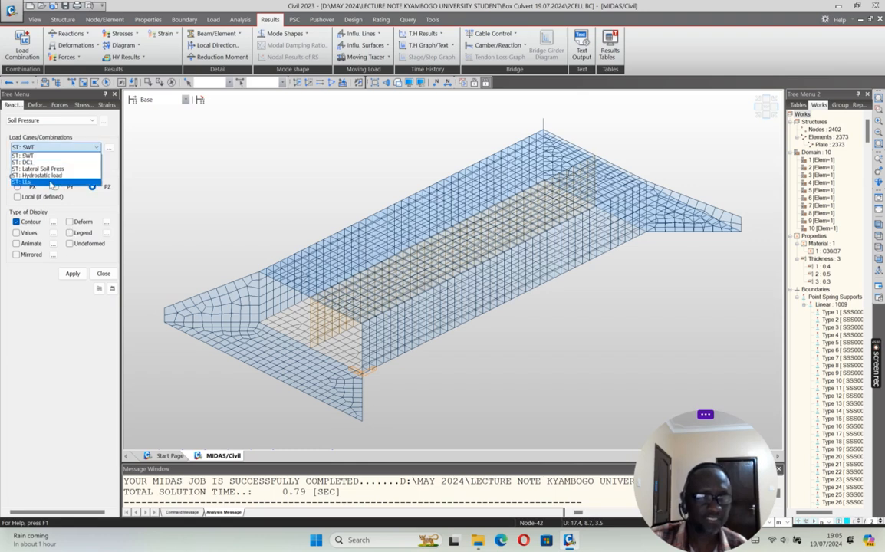
{"action": "left_click", "coordinate": [50, 182]}
{"action": "left_click", "coordinate": [69, 233]}
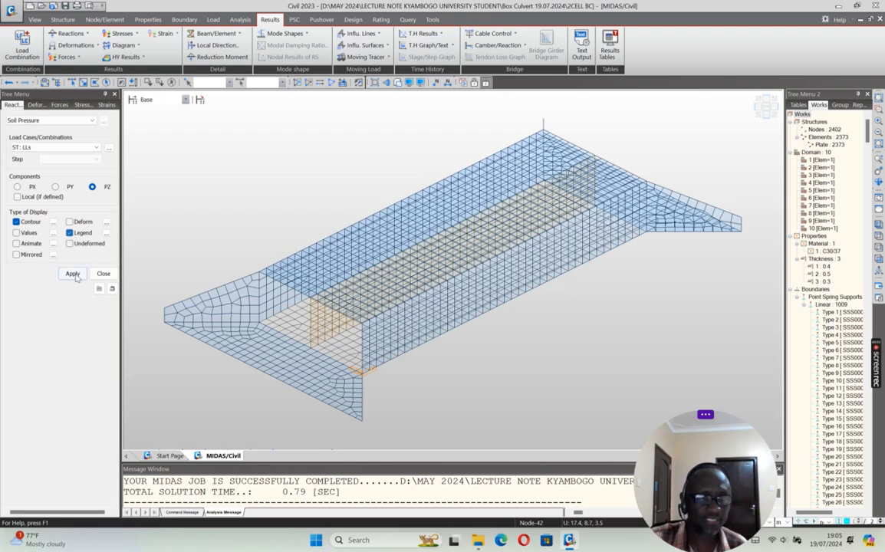
{"action": "left_click", "coordinate": [72, 274]}
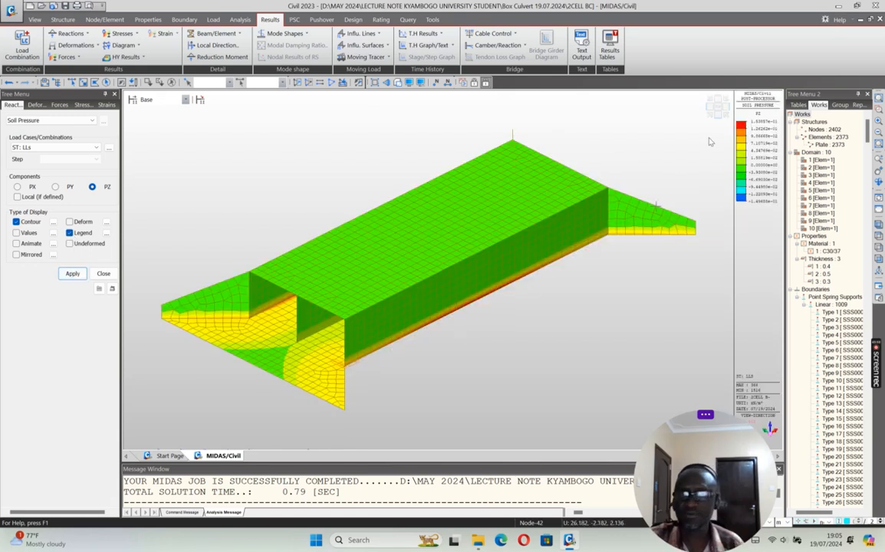
Step: Isolate the base slab to examine its LLs soil pressure contour in plan and isometric views, ending with the whole model active
{"action": "left_click", "coordinate": [717, 115]}
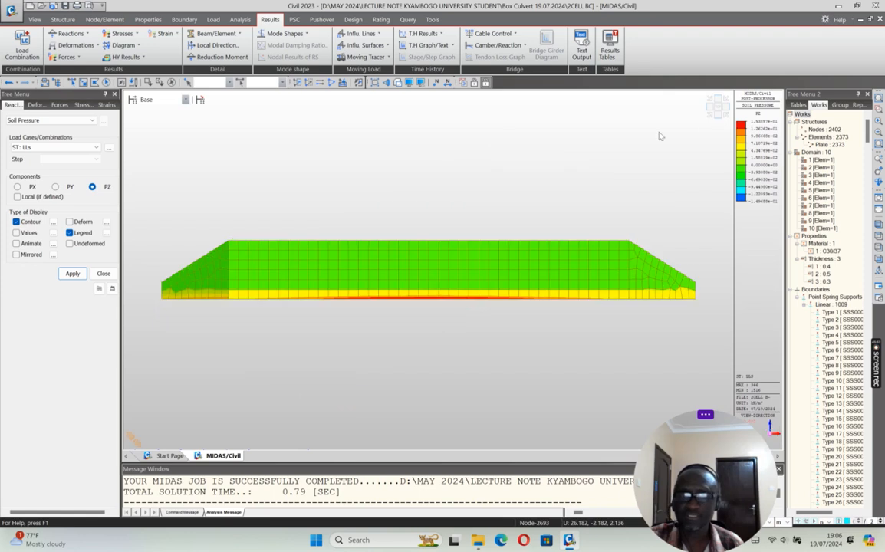
{"action": "left_click", "coordinate": [83, 83]}
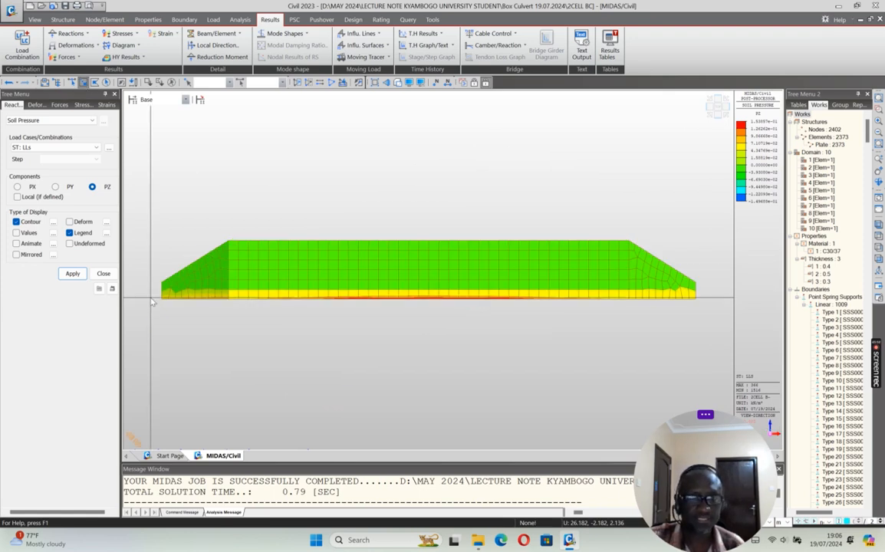
{"action": "left_click_drag", "start_coordinate": [148, 292], "coordinate": [701, 321]}
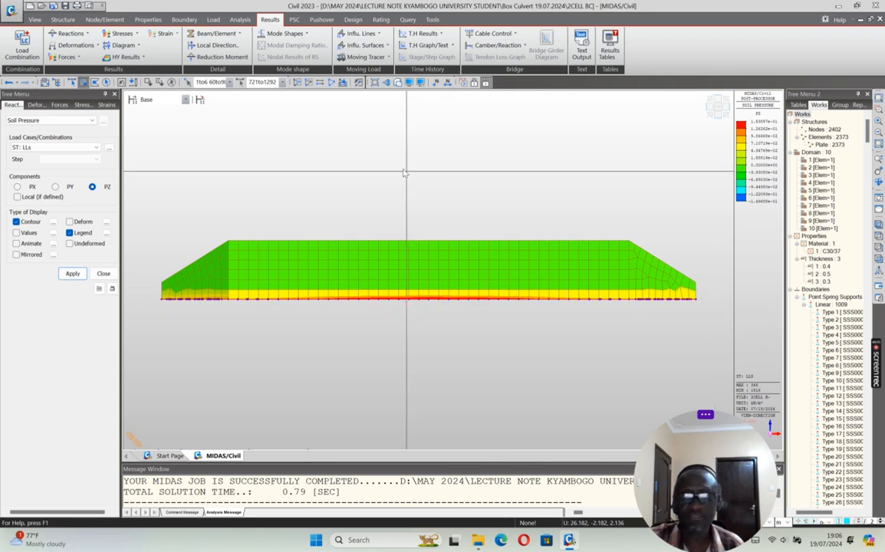
{"action": "left_click", "coordinate": [297, 82]}
{"action": "left_click", "coordinate": [714, 111]}
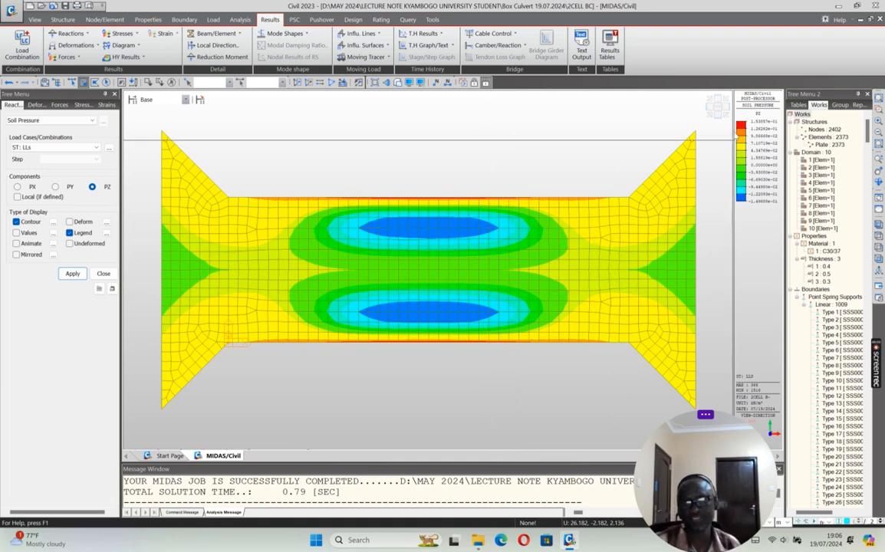
{"action": "left_click", "coordinate": [711, 114]}
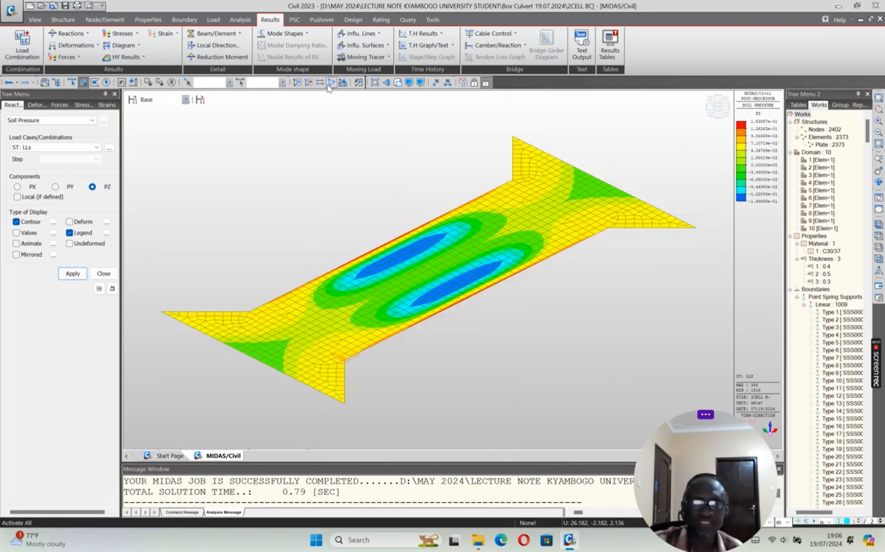
{"action": "left_click", "coordinate": [330, 83]}
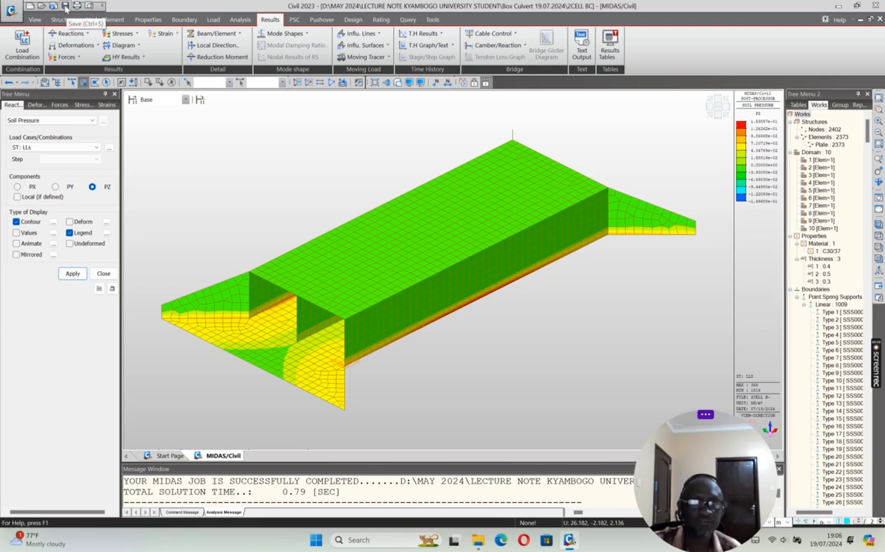